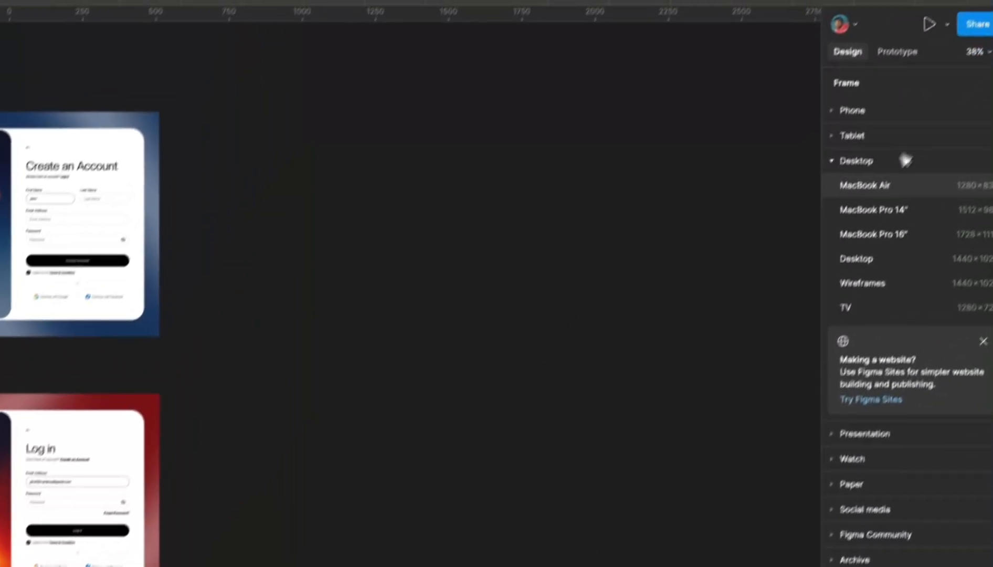
# - Add a 1440×1024 Desktop frame and place the Create an Account screenshot at its top-left
pyautogui.click(852, 284)
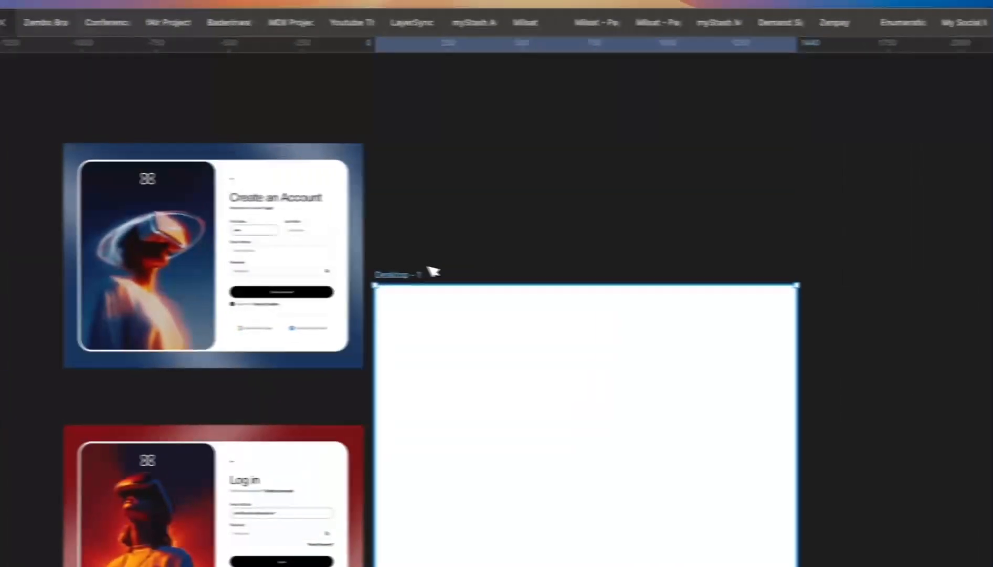
pyautogui.moveTo(434, 271); pyautogui.dragTo(616, 131)
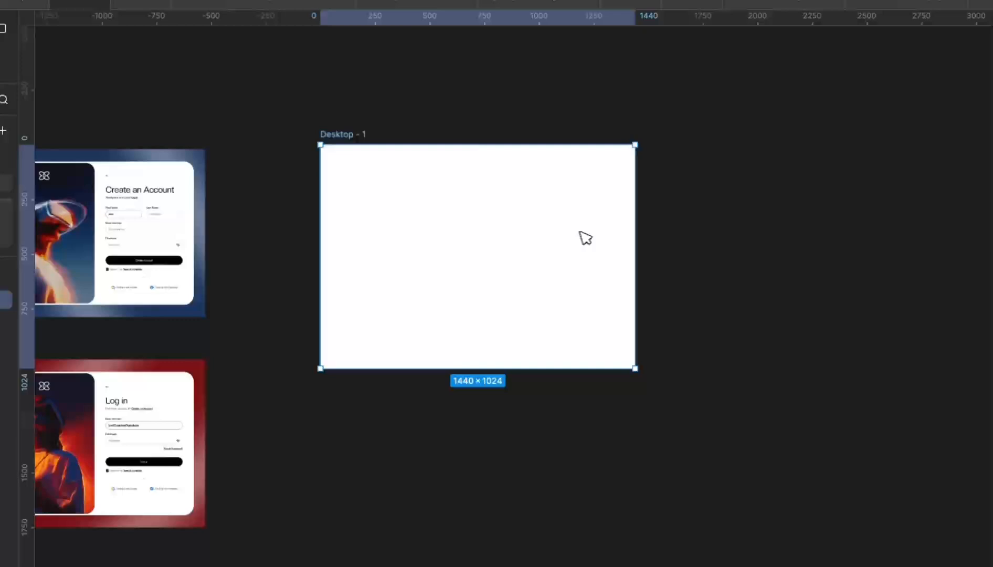
pyautogui.scroll(-3, 572, 231)
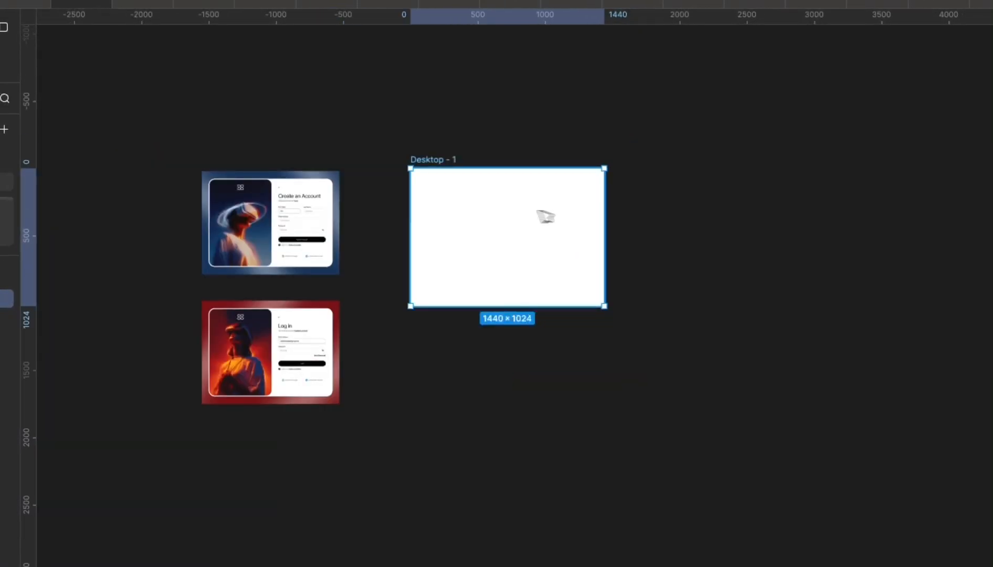
pyautogui.scroll(4, 288, 199)
pyautogui.moveTo(288, 199); pyautogui.dragTo(587, 198)
pyautogui.scroll(3, 619, 217)
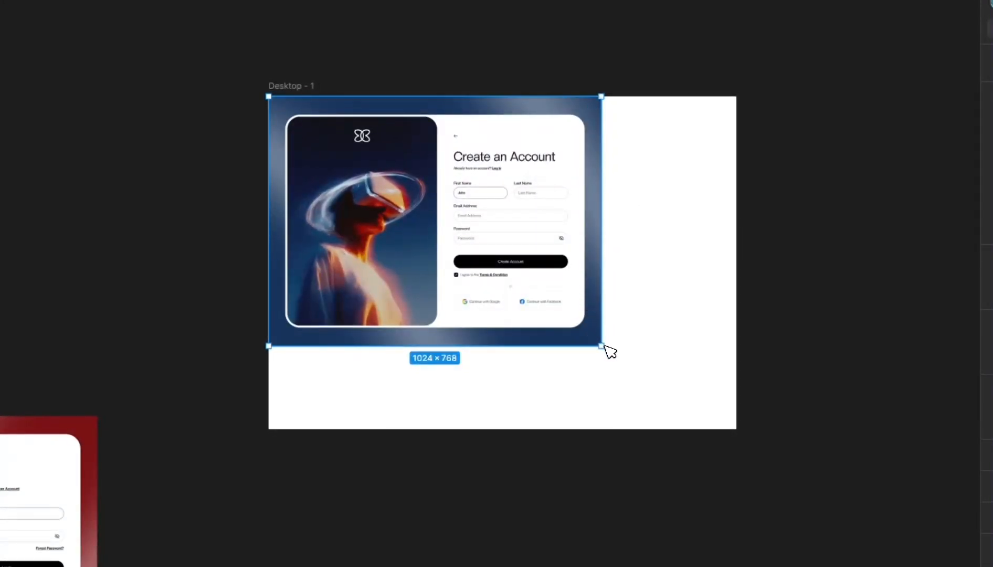
# - Scale up the screenshot, undo a trial frame narrowing, and check the image fill settings
pyautogui.moveTo(607, 348); pyautogui.dragTo(690, 428)
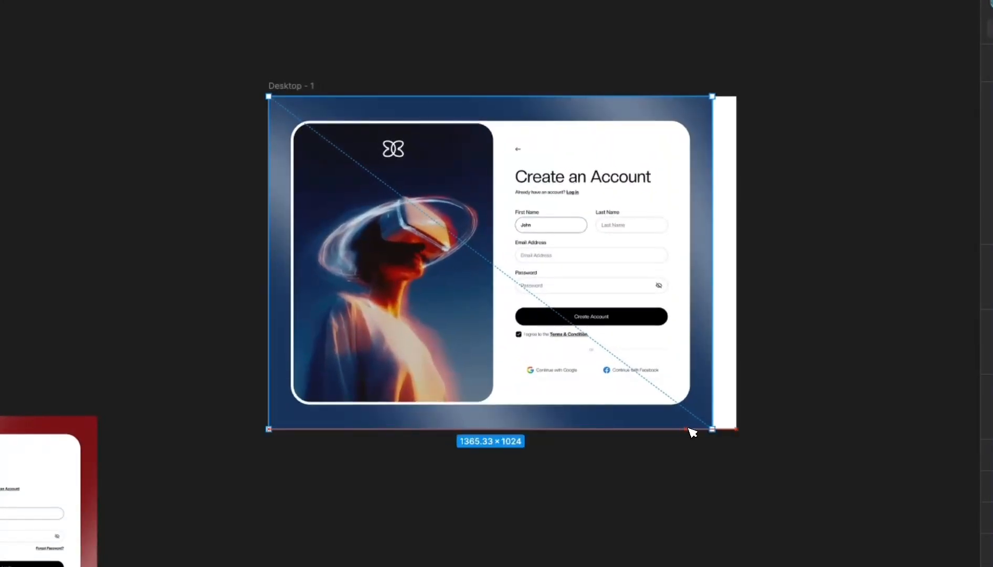
pyautogui.click(749, 212)
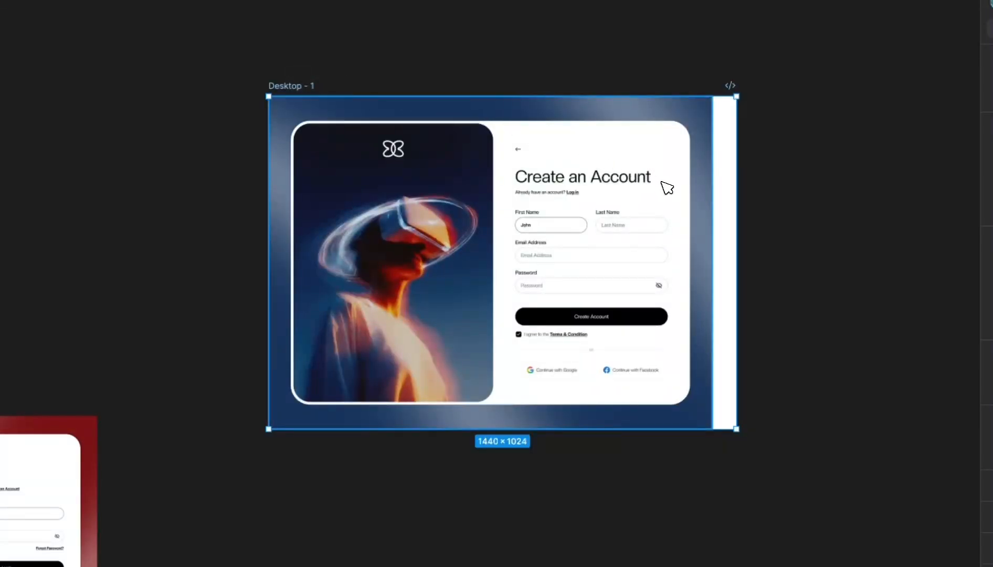
pyautogui.moveTo(736, 203); pyautogui.dragTo(720, 202)
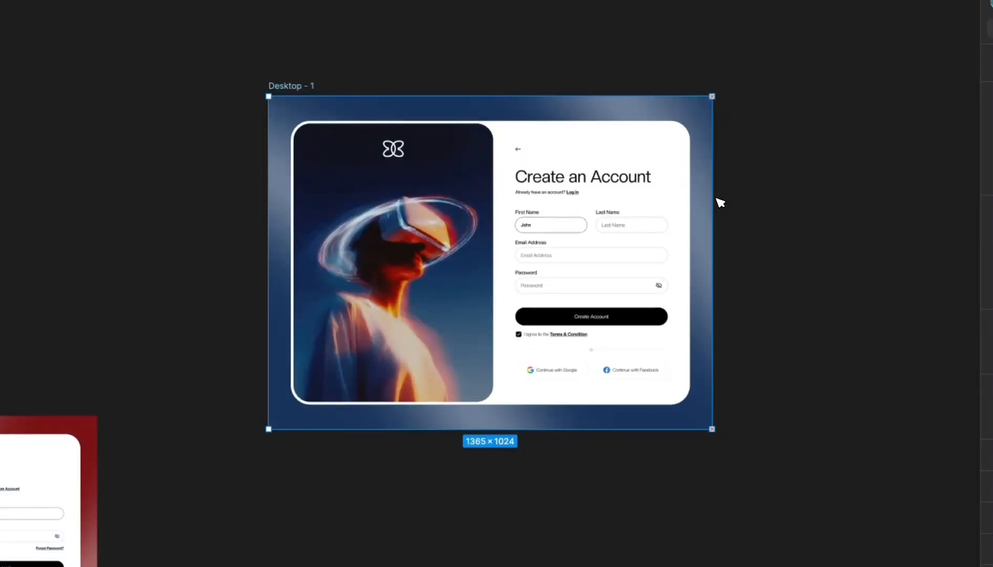
pyautogui.hotkey('ctrl', 'z')
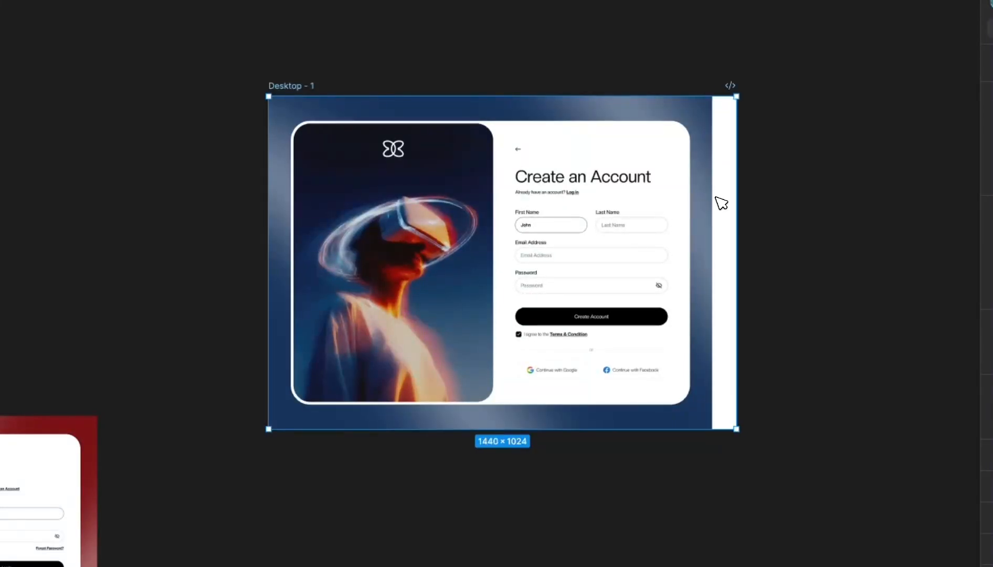
pyautogui.doubleClick(682, 197)
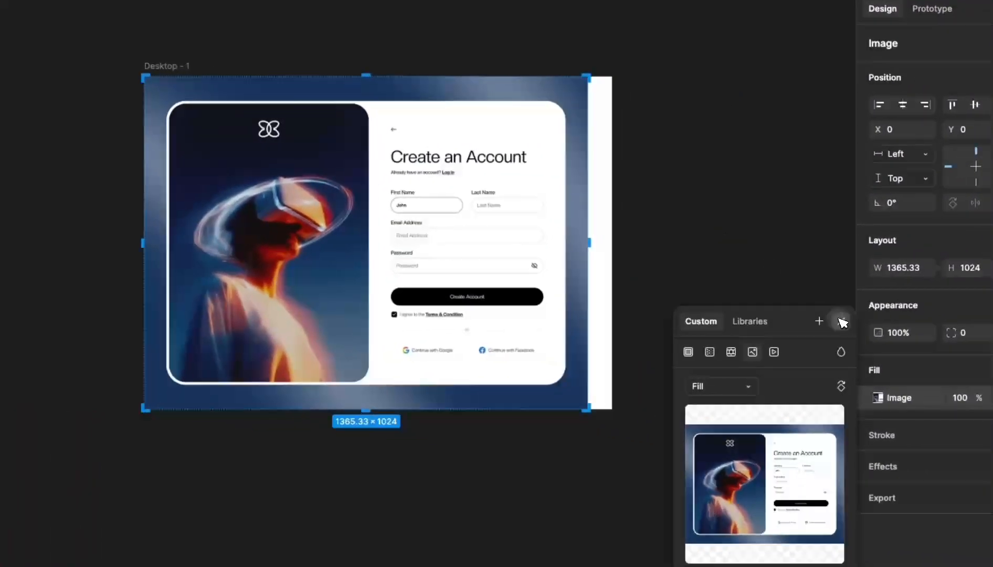
pyautogui.click(966, 341)
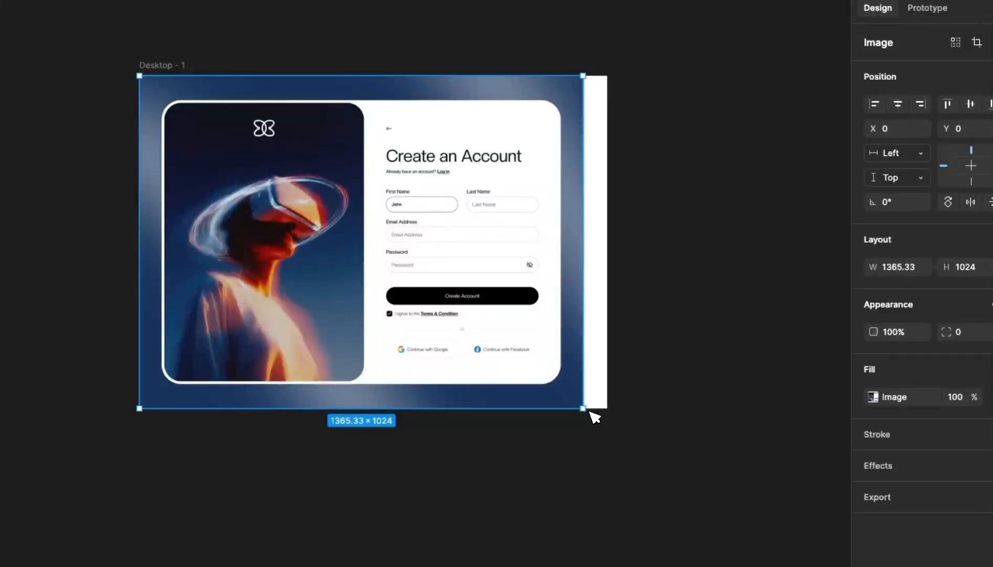
# - Scale the screenshot proportionally to 1440×1080 so it spans the frame's width
pyautogui.moveTo(594, 417); pyautogui.dragTo(615, 429)
pyautogui.hotkey('ctrl', 'z')
pyautogui.hotkey('ctrl', 'z')
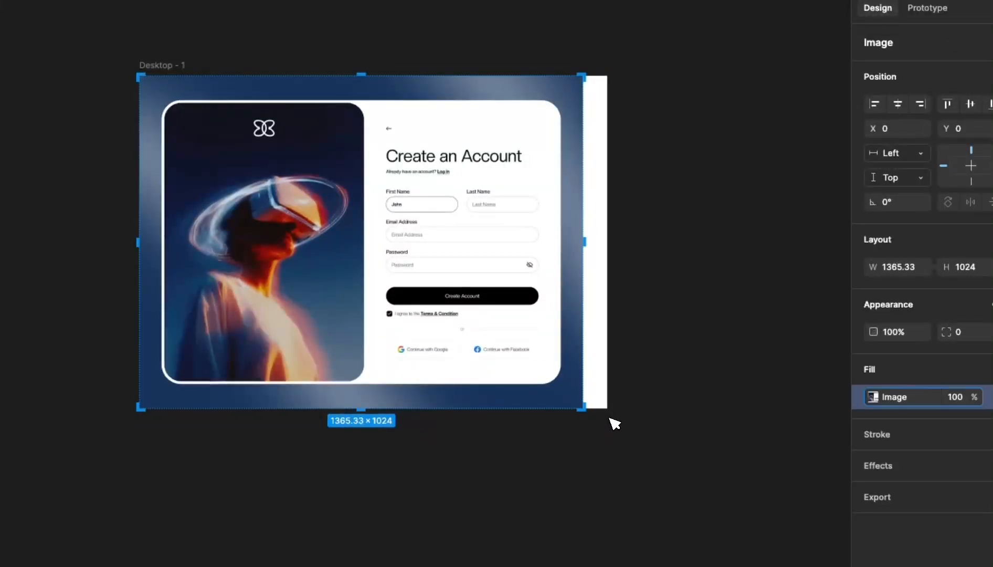
pyautogui.click(668, 308)
pyautogui.click(572, 275)
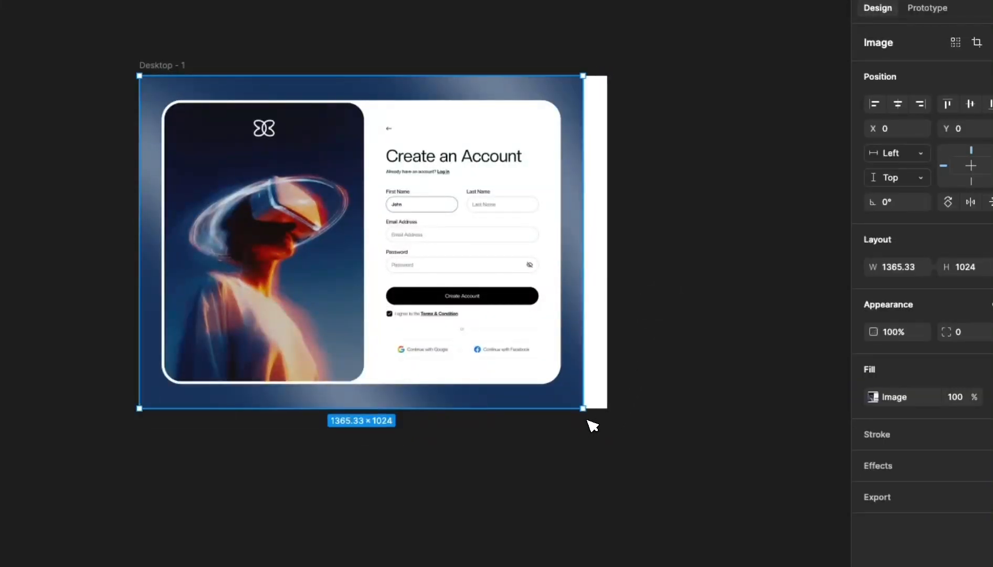
pyautogui.moveTo(592, 425)
pyautogui.mouseDown()
pyautogui.moveTo(592, 414)
pyautogui.moveTo(600, 421)
pyautogui.mouseUp()
pyautogui.hotkey('ctrl', 'z')
pyautogui.click(671, 326)
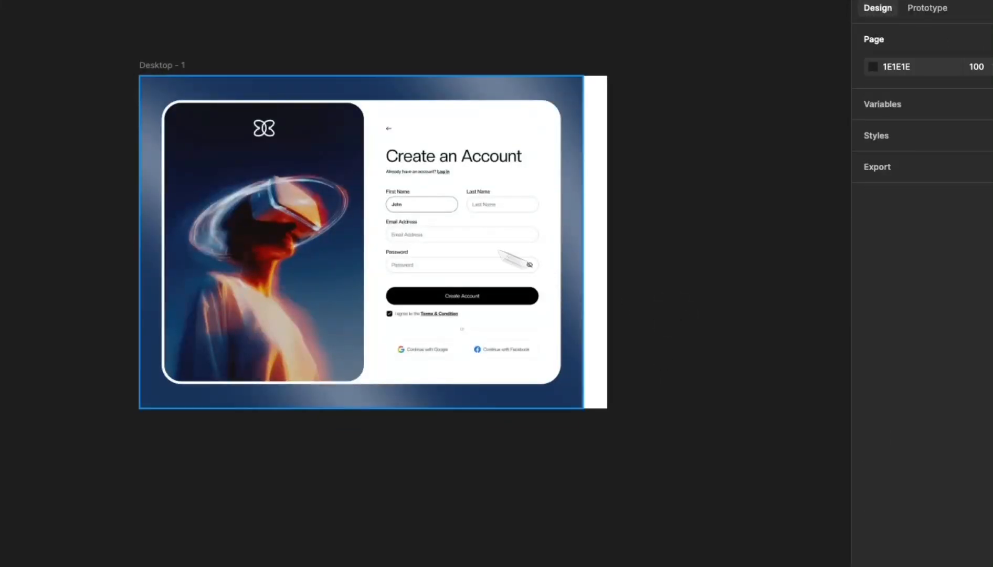
pyautogui.click(360, 183)
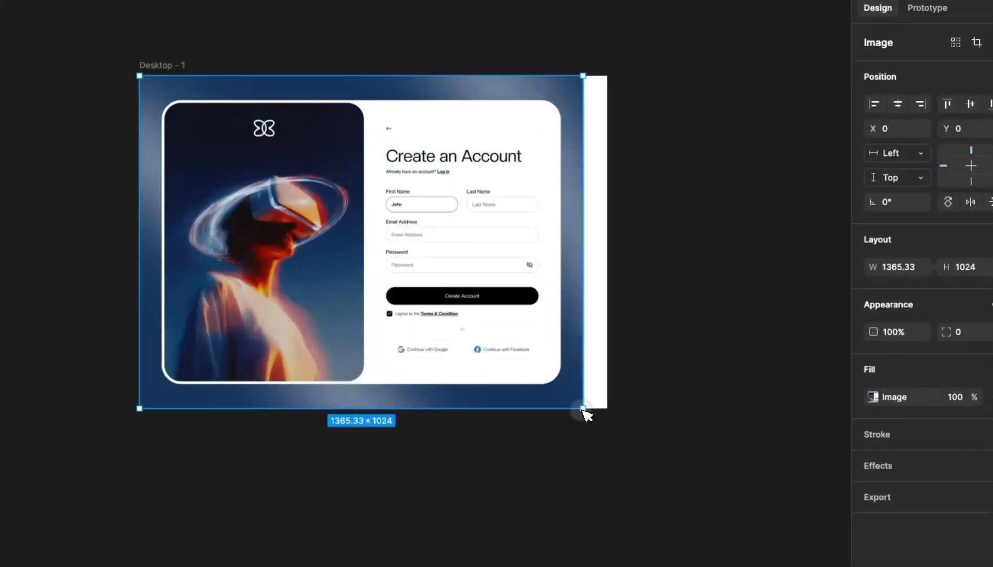
pyautogui.moveTo(584, 410); pyautogui.dragTo(607, 426)
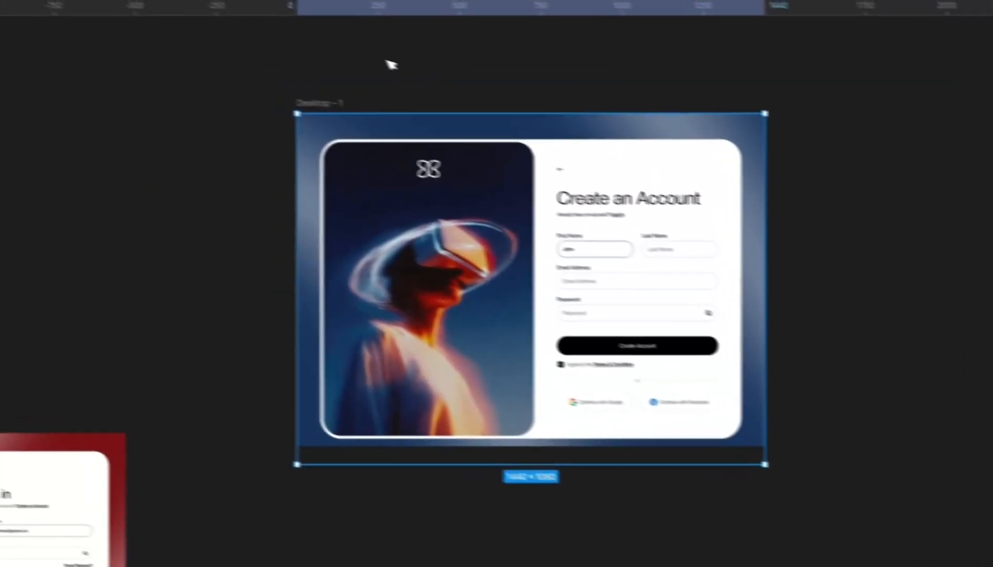
# - Extend the Desktop - 1 frame's height downward
pyautogui.click(229, 25)
pyautogui.click(182, 66)
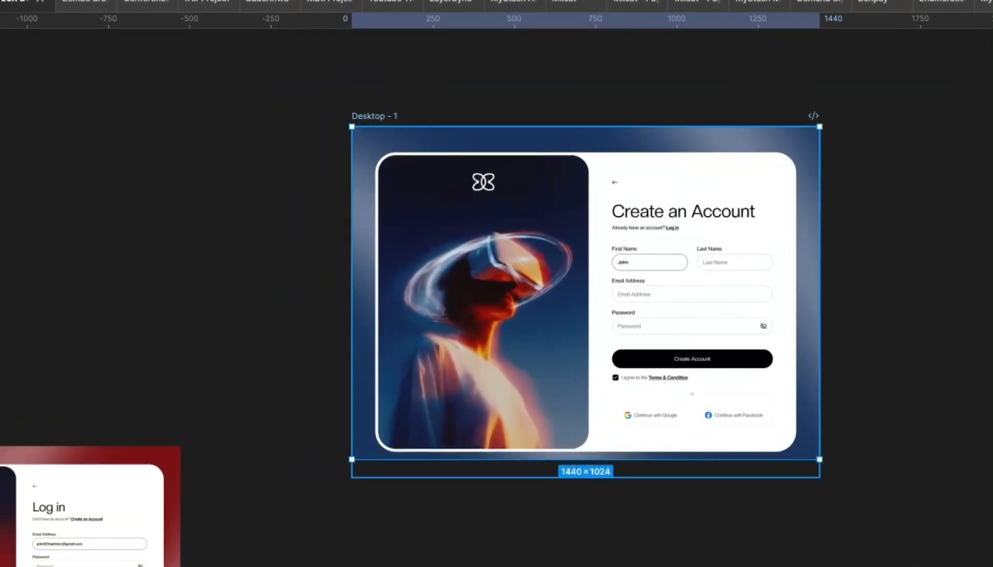
pyautogui.moveTo(508, 366)
pyautogui.mouseDown()
pyautogui.moveTo(514, 359)
pyautogui.moveTo(517, 378)
pyautogui.mouseUp()
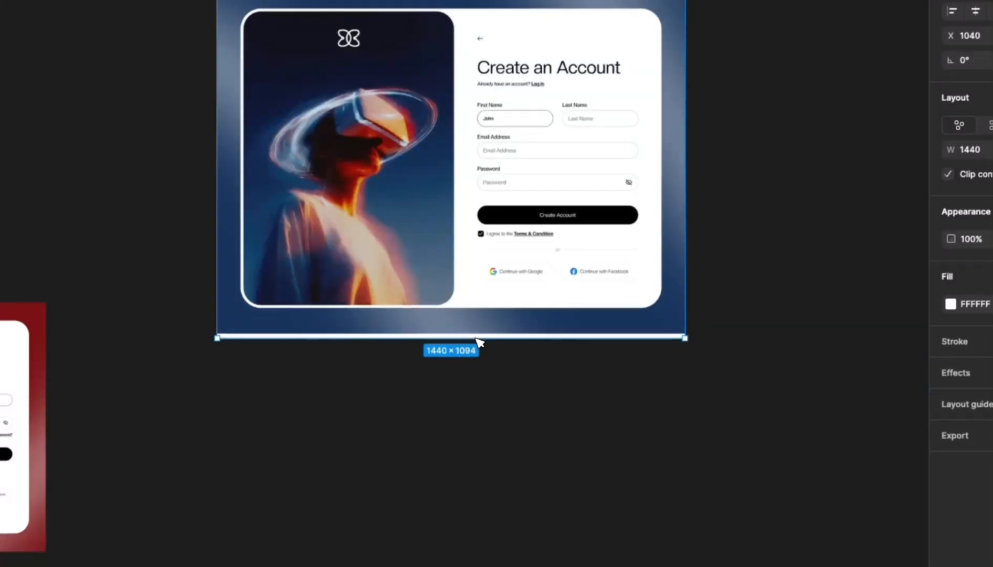
pyautogui.click(513, 400)
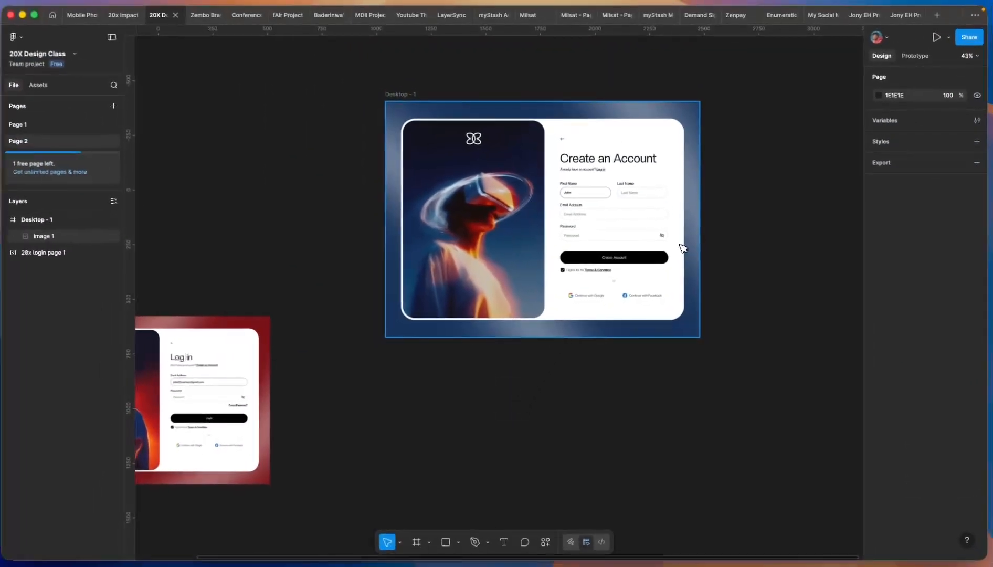
# - Undo the image enlargement and narrow Desktop - 1 to the screenshot's 1365 width
pyautogui.click(660, 202)
pyautogui.press('super+z')
pyautogui.press('super+z')
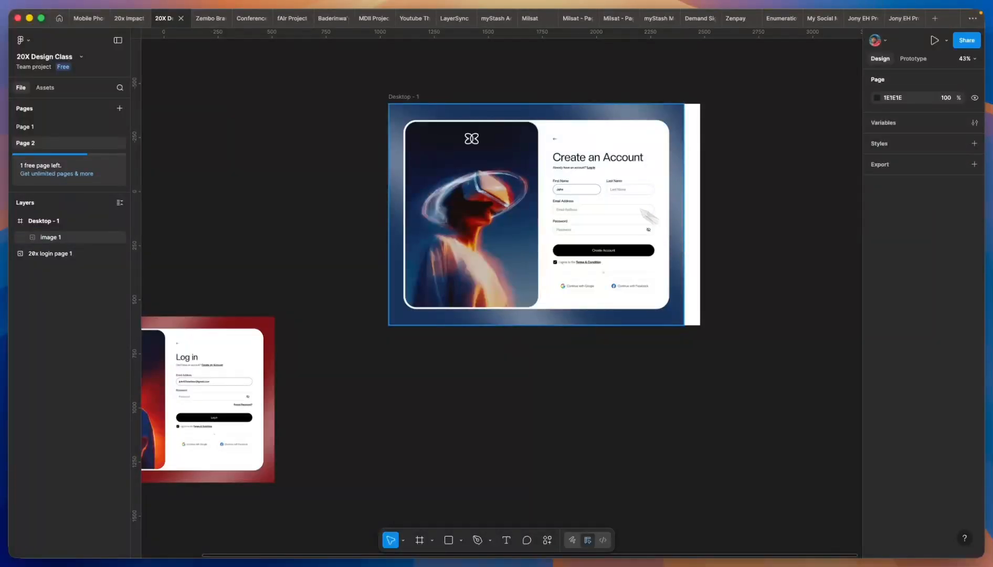
pyautogui.click(411, 97)
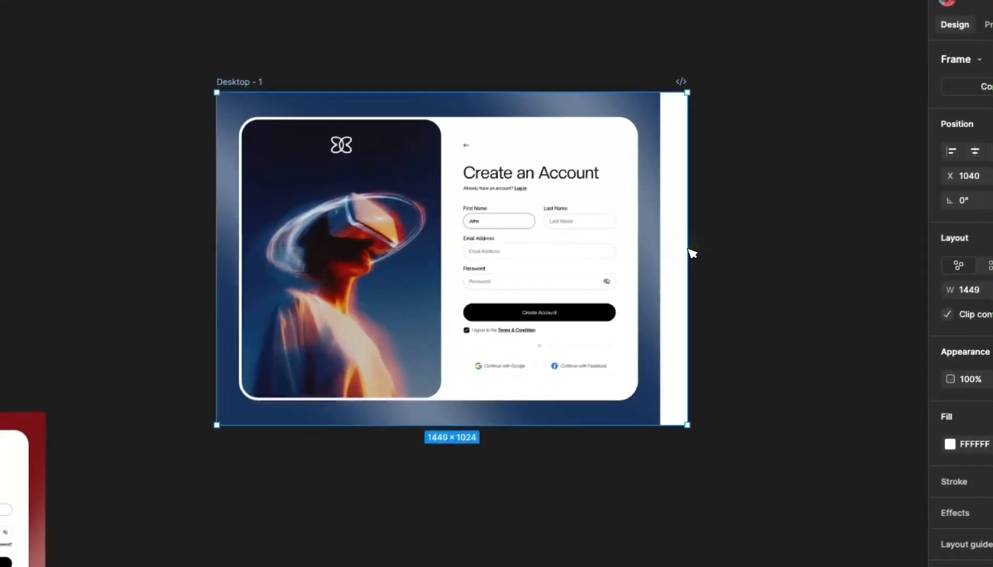
pyautogui.moveTo(721, 297); pyautogui.dragTo(707, 296)
pyautogui.click(667, 253)
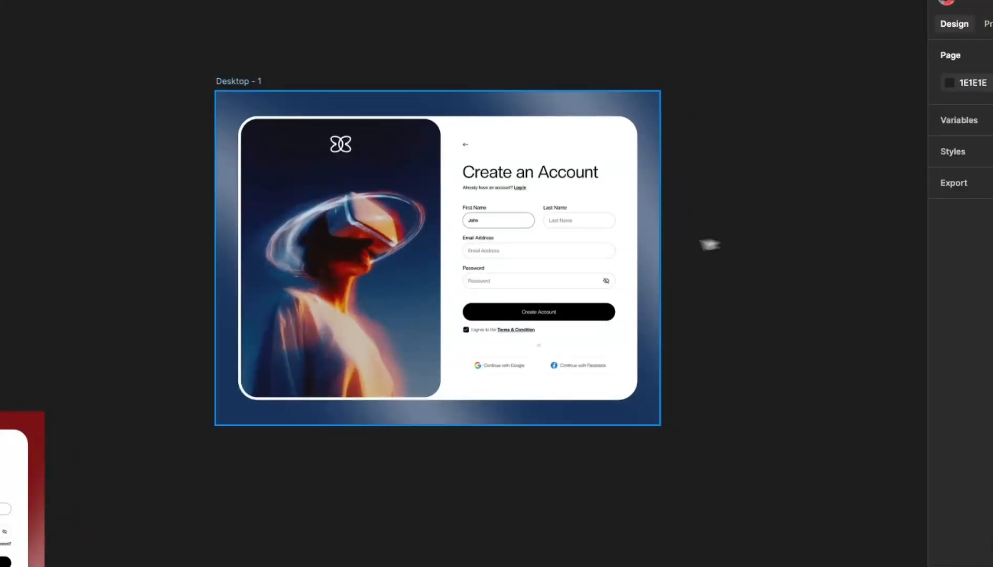
# - Draw a new 1223×878 frame over the white sign-up card
pyautogui.click(348, 250)
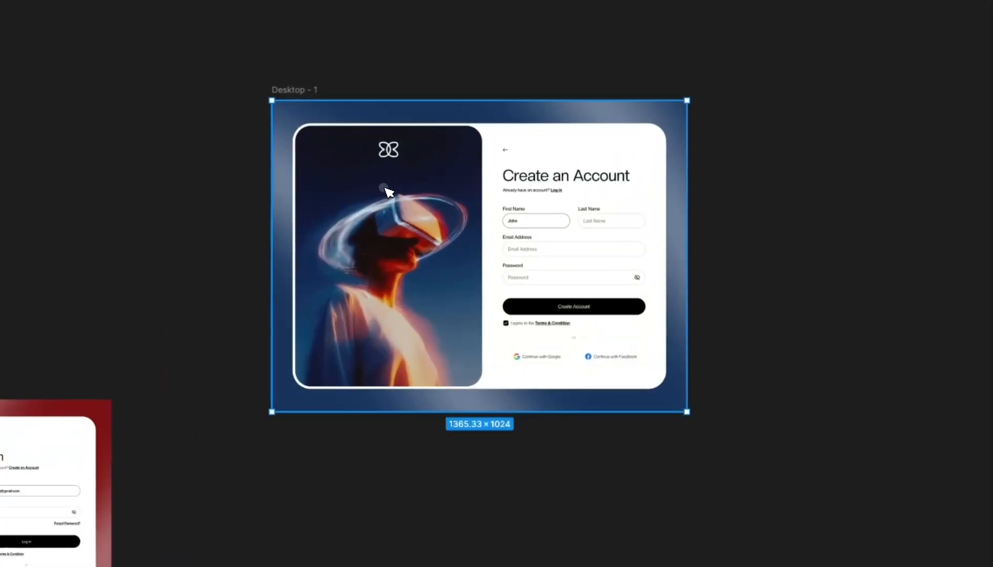
pyautogui.moveTo(387, 187); pyautogui.dragTo(869, 192)
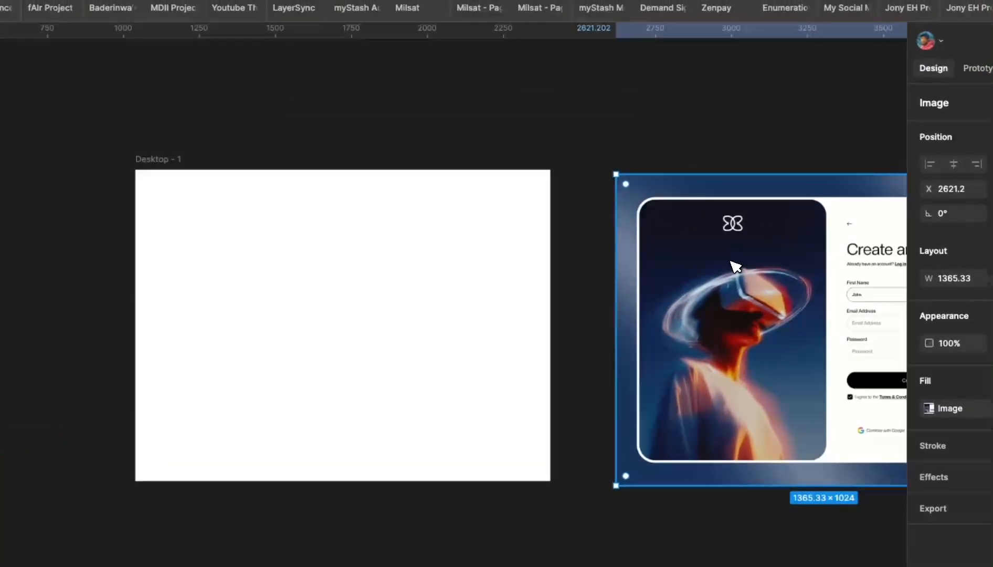
pyautogui.hotkey('ctrl', 'z')
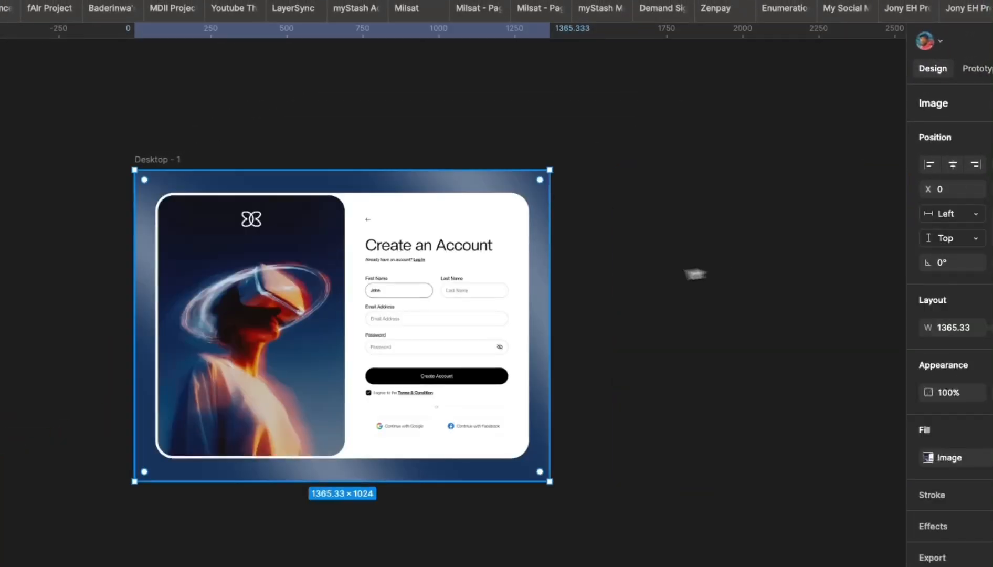
pyautogui.click(410, 104)
pyautogui.scroll(4, 465, 214)
pyautogui.scroll(3, 474, 329)
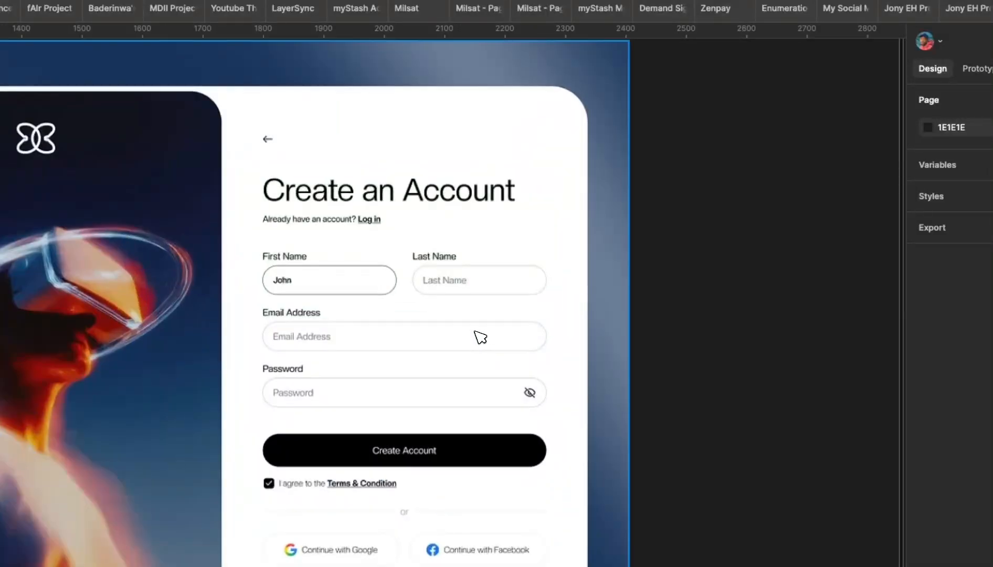
pyautogui.scroll(-2, 475, 332)
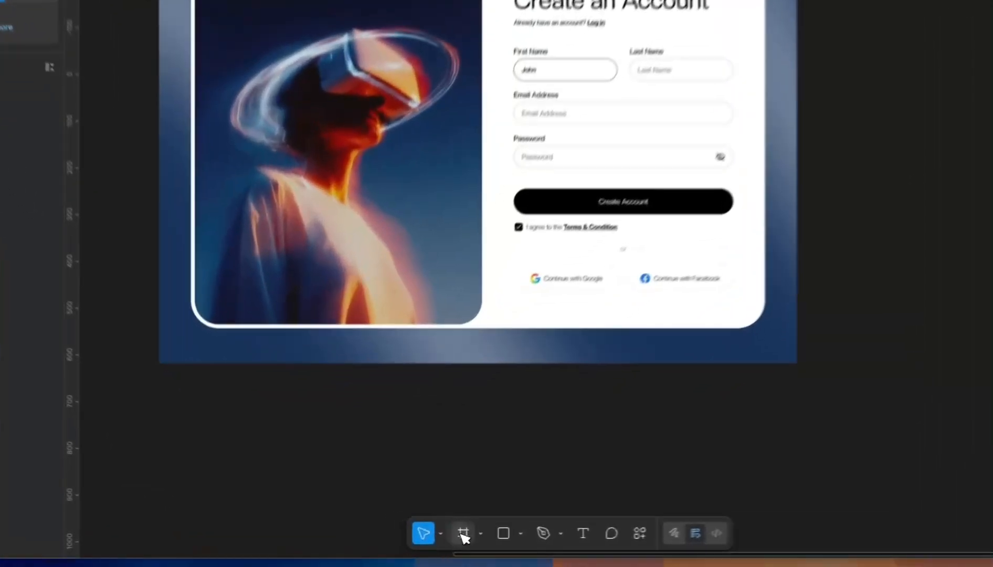
pyautogui.click(419, 540)
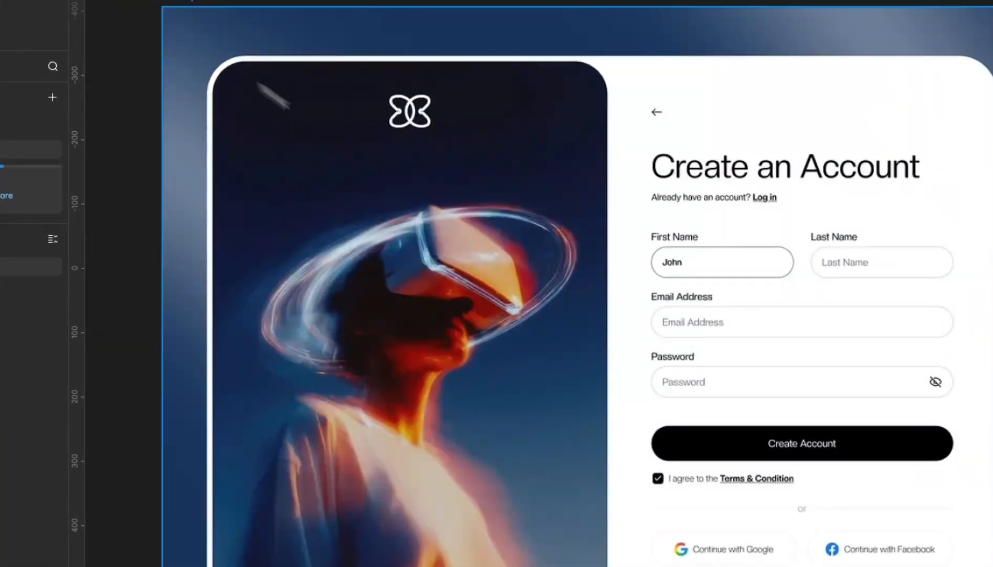
pyautogui.moveTo(208, 54)
pyautogui.mouseDown()
pyautogui.moveTo(698, 469)
pyautogui.moveTo(725, 434)
pyautogui.moveTo(694, 426)
pyautogui.mouseUp()
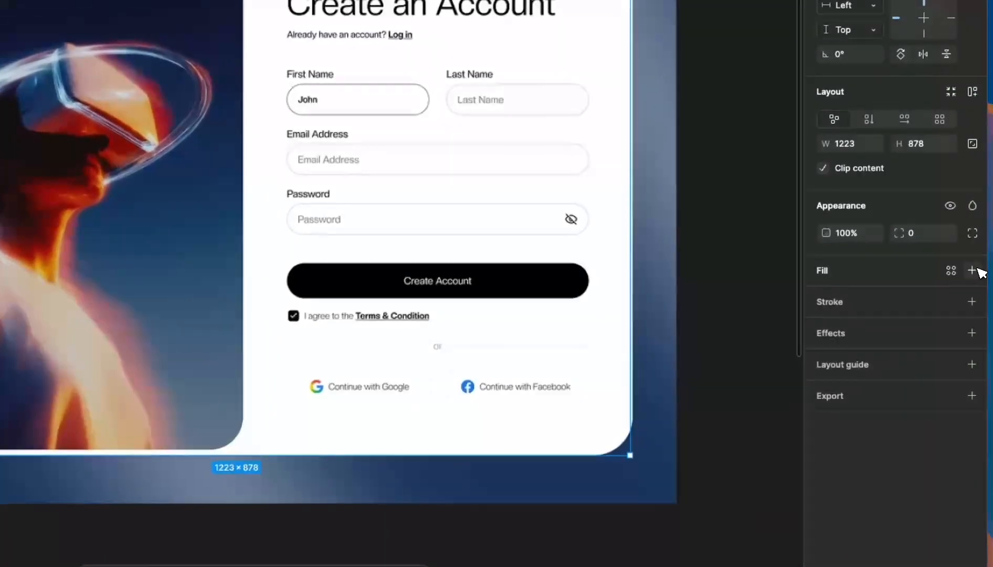
# - Give the new card frame a grey 979797 fill
pyautogui.click(981, 234)
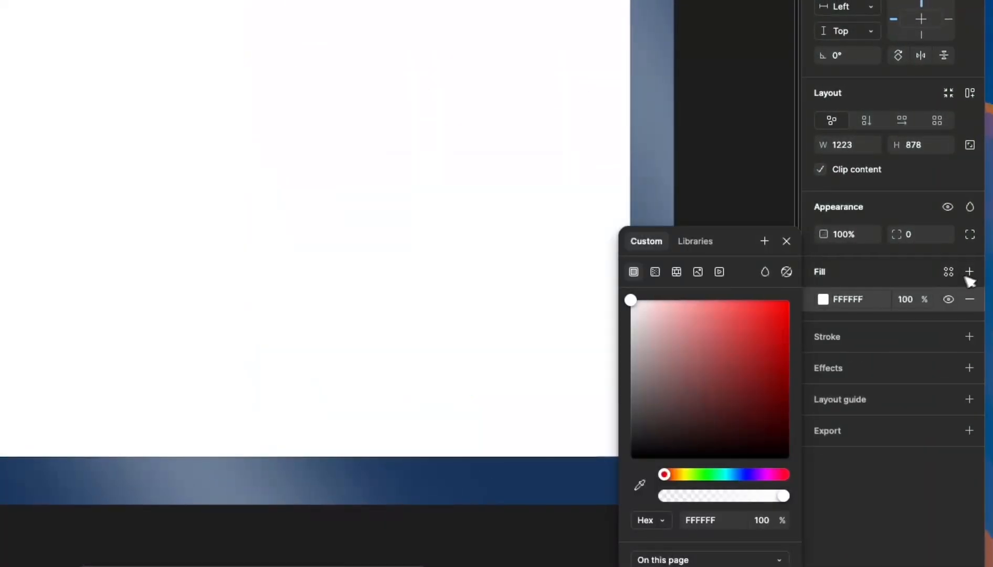
pyautogui.moveTo(706, 330); pyautogui.dragTo(633, 367)
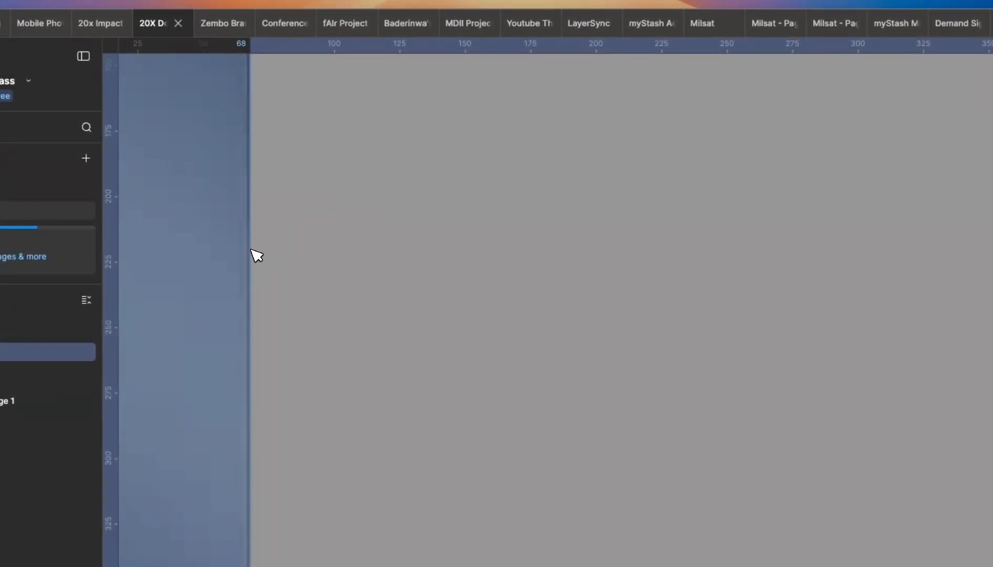
pyautogui.scroll(-5, 250, 249)
pyautogui.scroll(2, 826, 97)
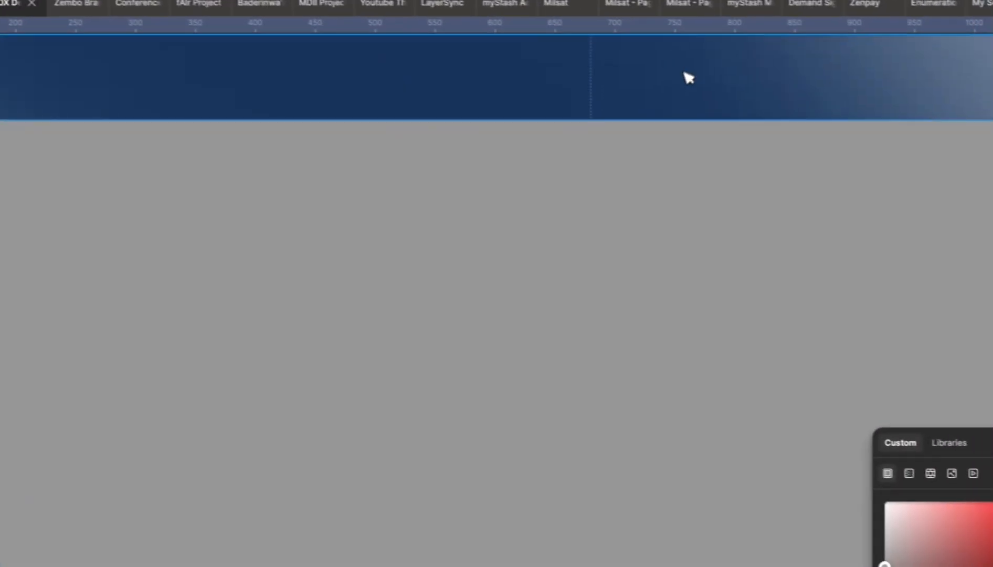
# - Align the grey frame's edges with the white card, resizing it to 1231×876
pyautogui.moveTo(838, 141); pyautogui.dragTo(834, 158)
pyautogui.moveTo(670, 139); pyautogui.dragTo(651, 125)
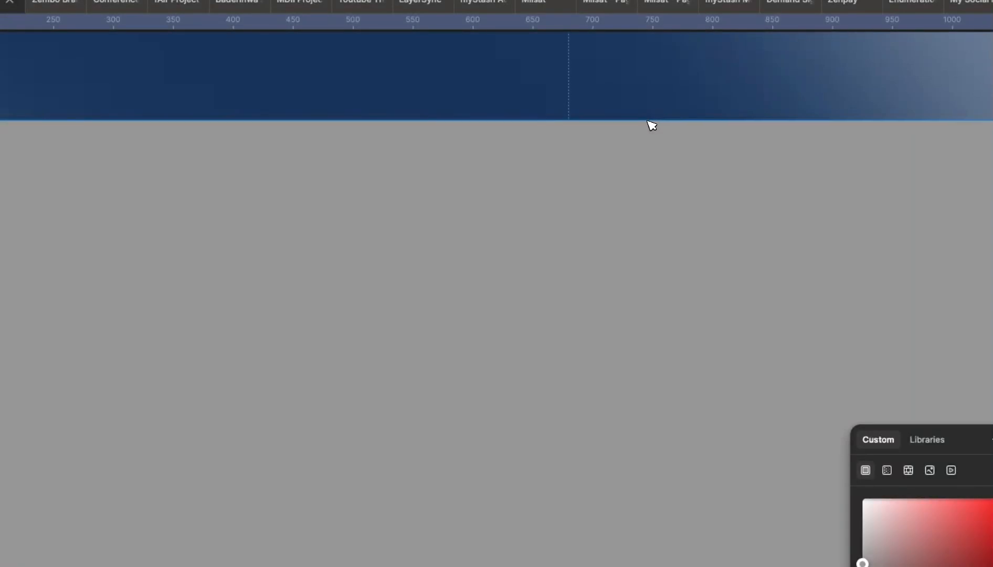
pyautogui.scroll(-5, 454, 188)
pyautogui.scroll(5, 630, 268)
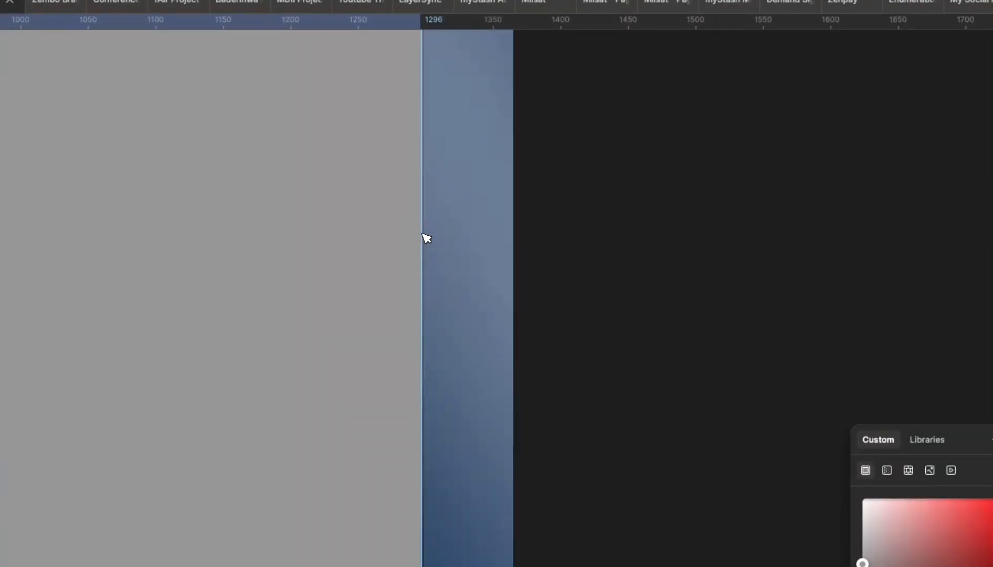
pyautogui.scroll(-5, 428, 239)
pyautogui.scroll(5, 308, 441)
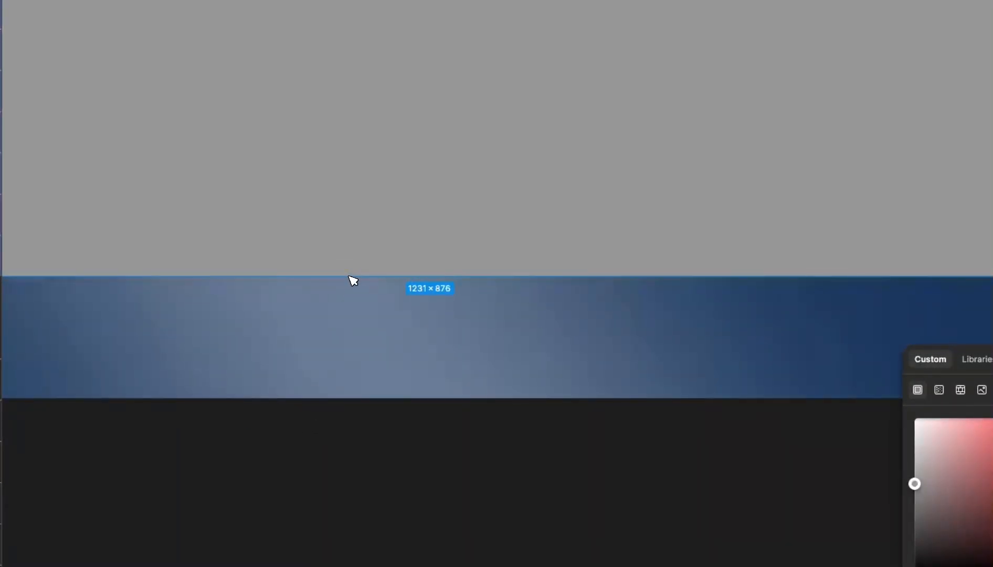
pyautogui.scroll(-5, 353, 281)
pyautogui.scroll(5, 251, 99)
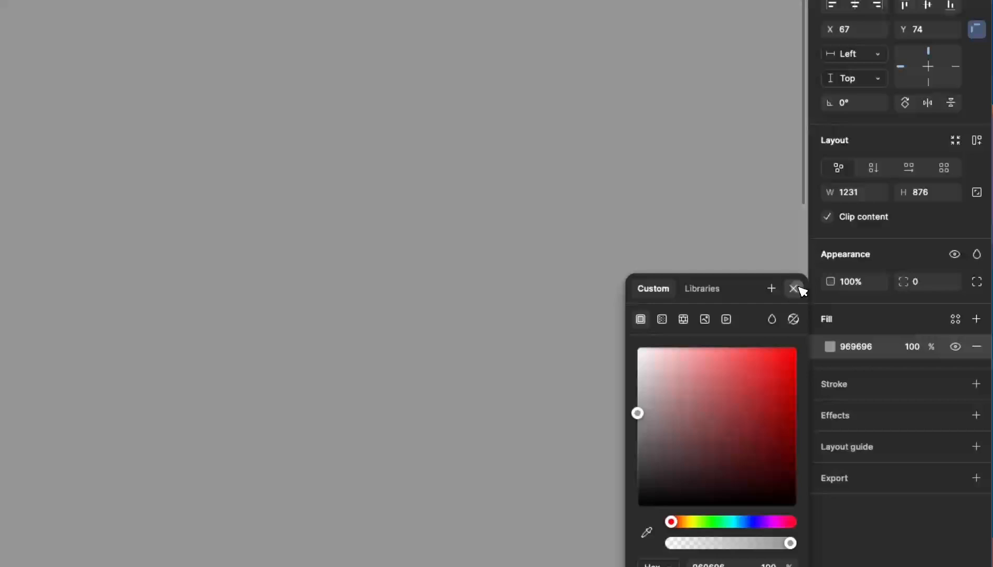
# - Set the grey frame's corner radius to 60
pyautogui.click(797, 288)
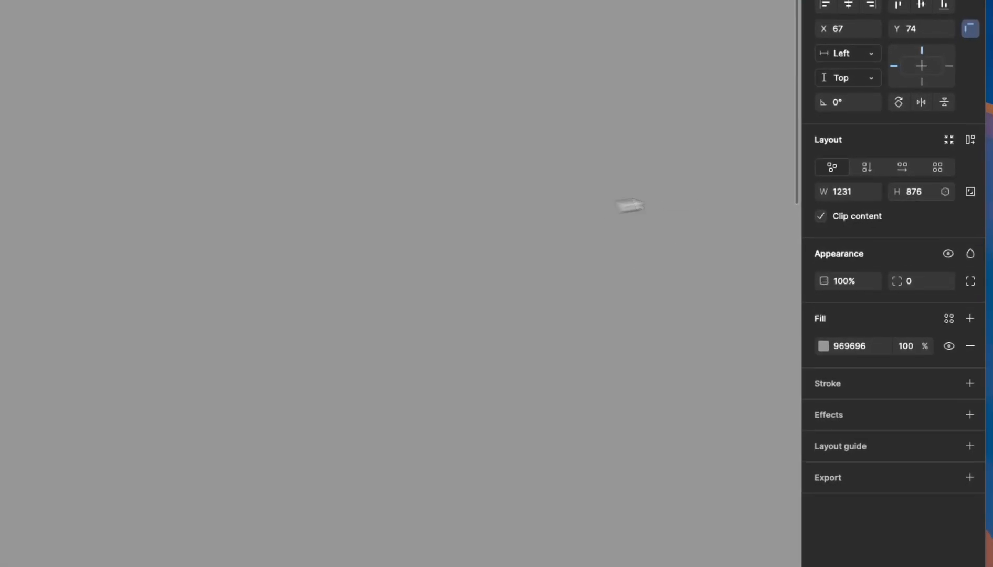
pyautogui.click(921, 317)
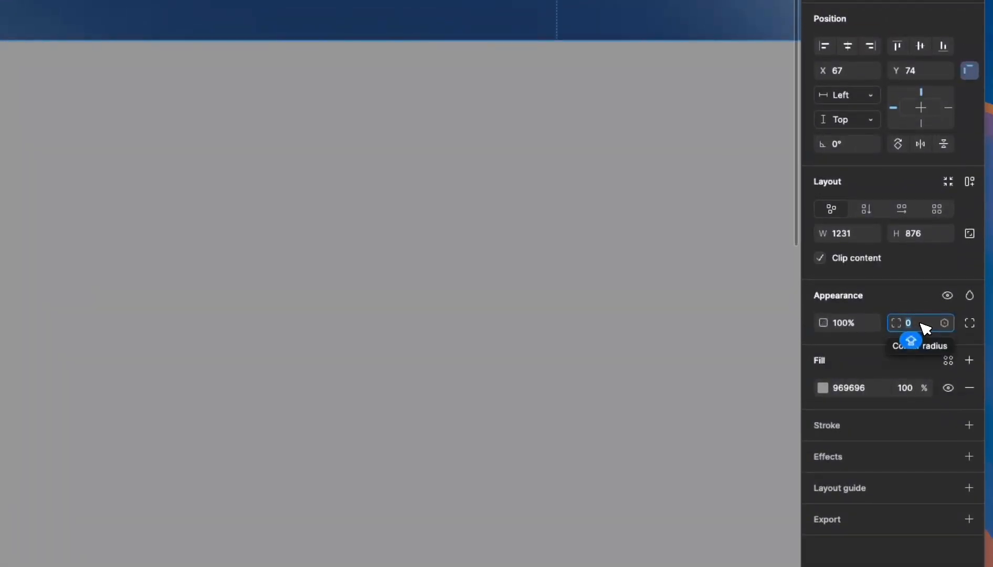
pyautogui.hotkey('shift', 'Up')
pyautogui.hotkey('shift', 'Up')
pyautogui.hotkey('shift', 'Up')
pyautogui.hotkey('shift', 'Up')
pyautogui.hotkey('shift', 'Up')
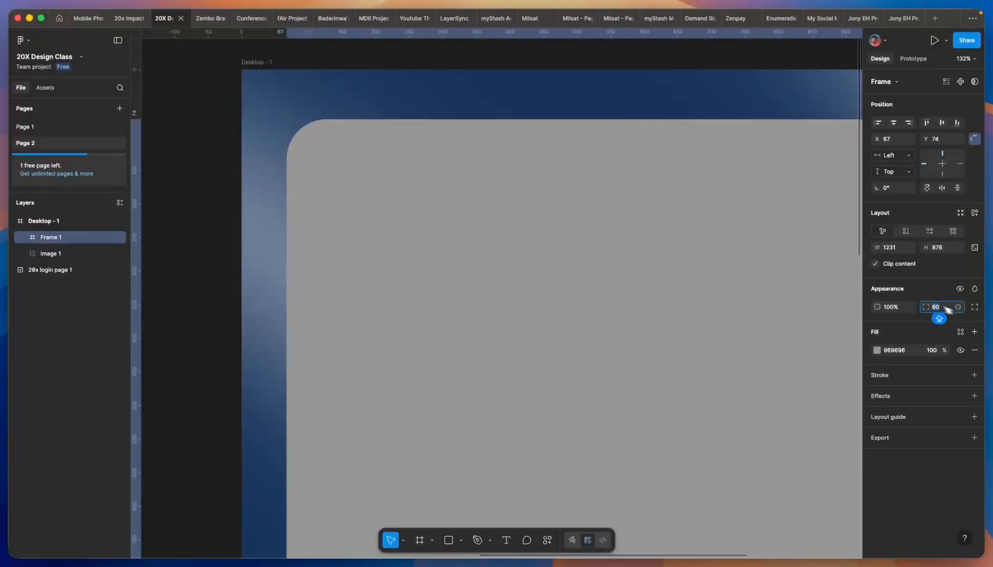
pyautogui.scroll(-6, 294, 107)
pyautogui.scroll(3, 315, 112)
pyautogui.scroll(-1, 333, 164)
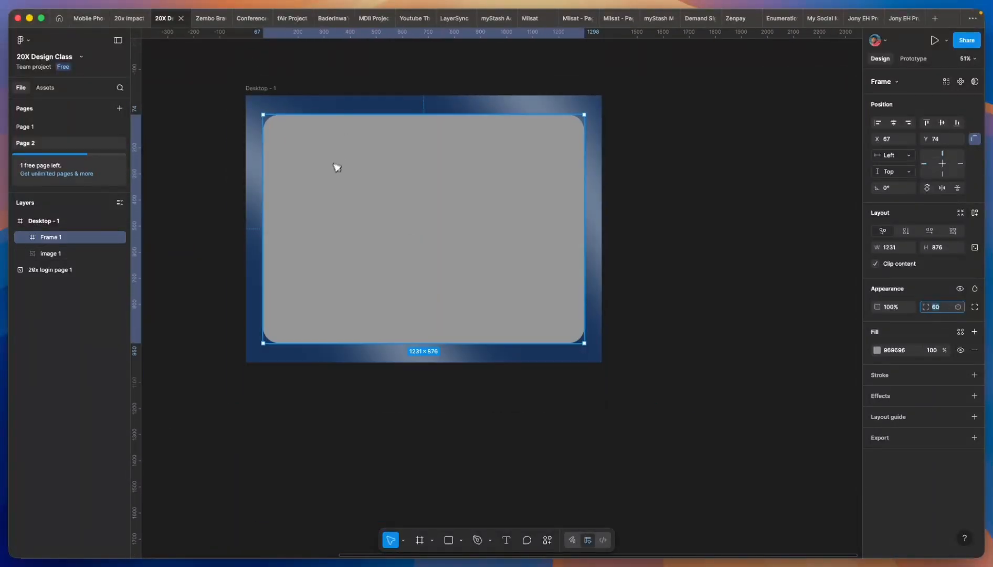
# - Drag the grey frame out of Desktop - 1, undo to keep it inside, and reselect it
pyautogui.click(364, 110)
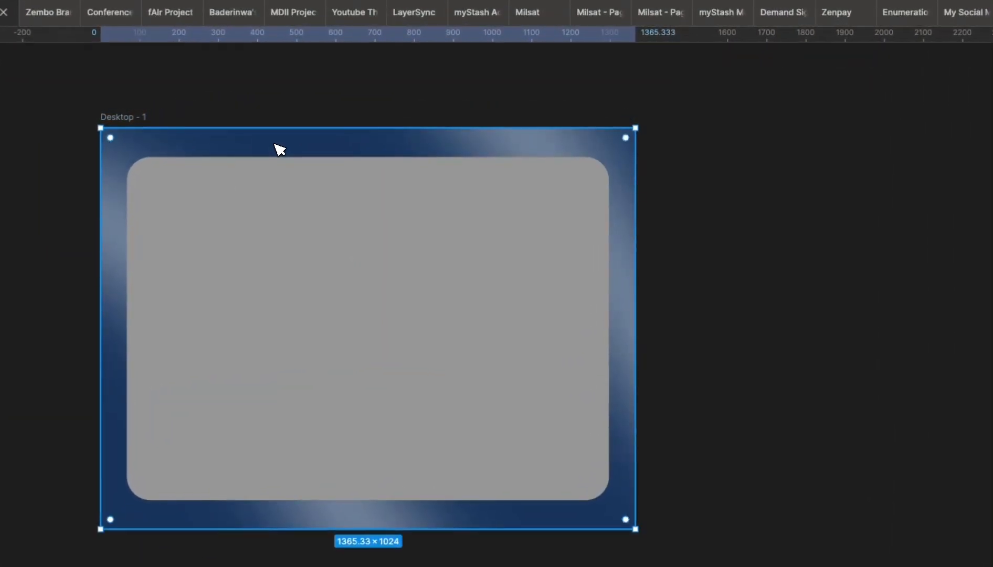
pyautogui.click(286, 209)
pyautogui.scroll(-2, 281, 208)
pyautogui.moveTo(284, 220); pyautogui.dragTo(665, 224)
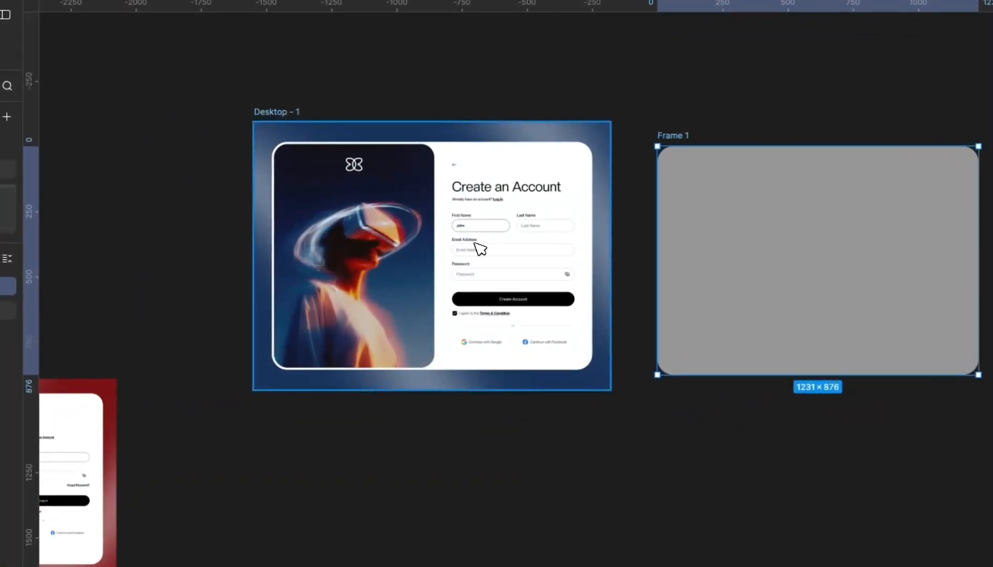
pyautogui.hotkey('ctrl', 'z')
pyautogui.click(523, 133)
pyautogui.click(493, 188)
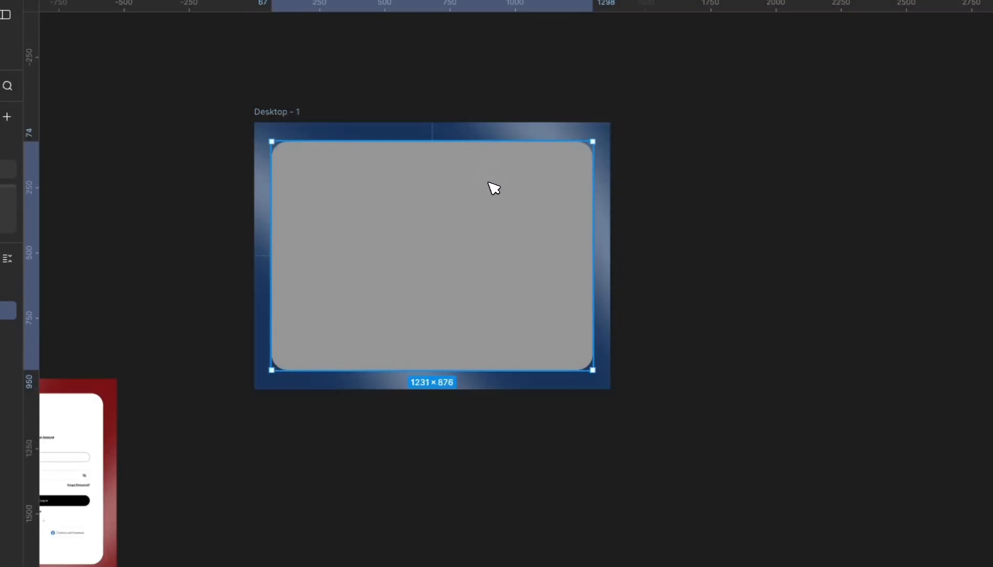
# - Send the grey frame behind the login mockup image, undoing a trial image move
pyautogui.scroll(3, 368, 157)
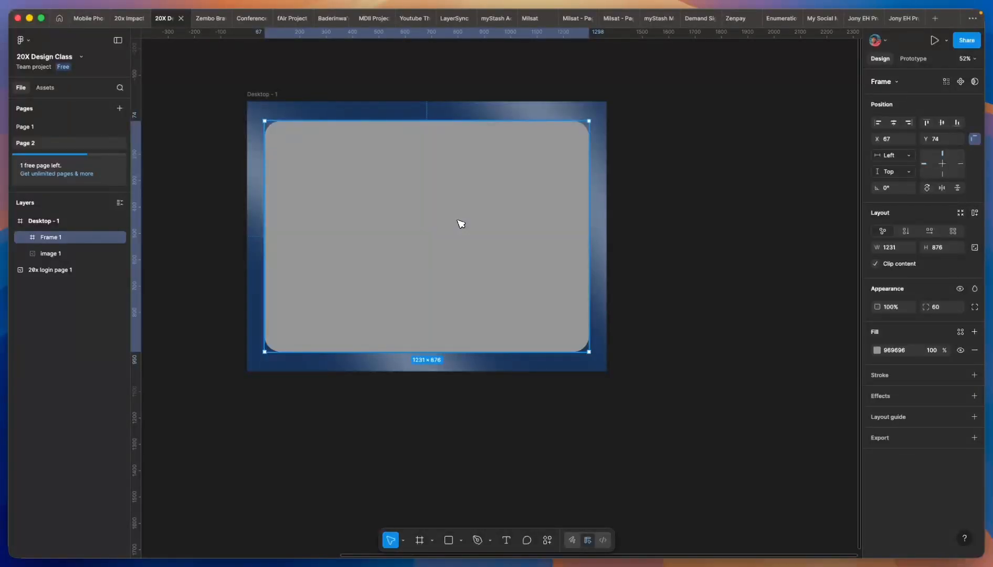
pyautogui.press('super+bracketleft')
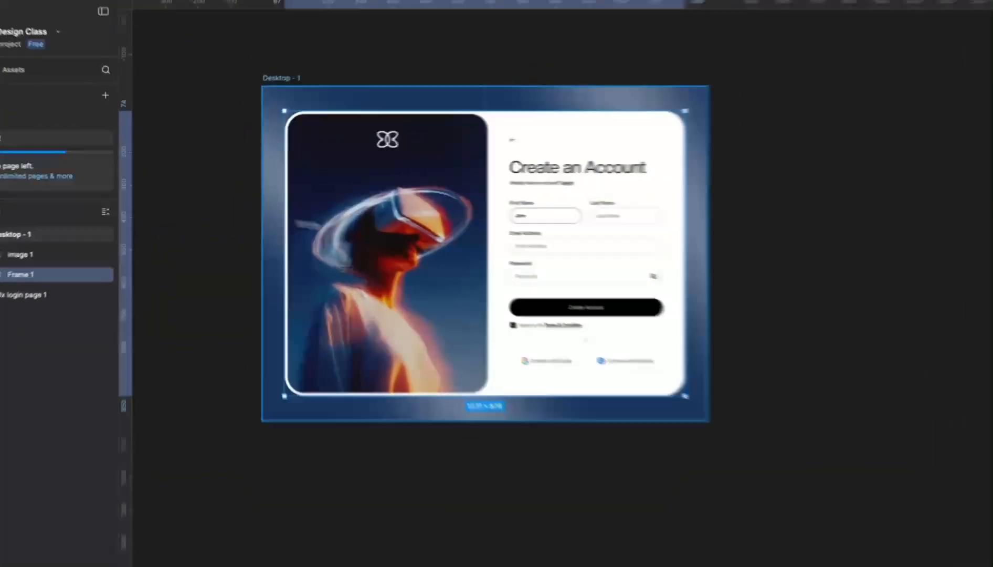
pyautogui.click(266, 94)
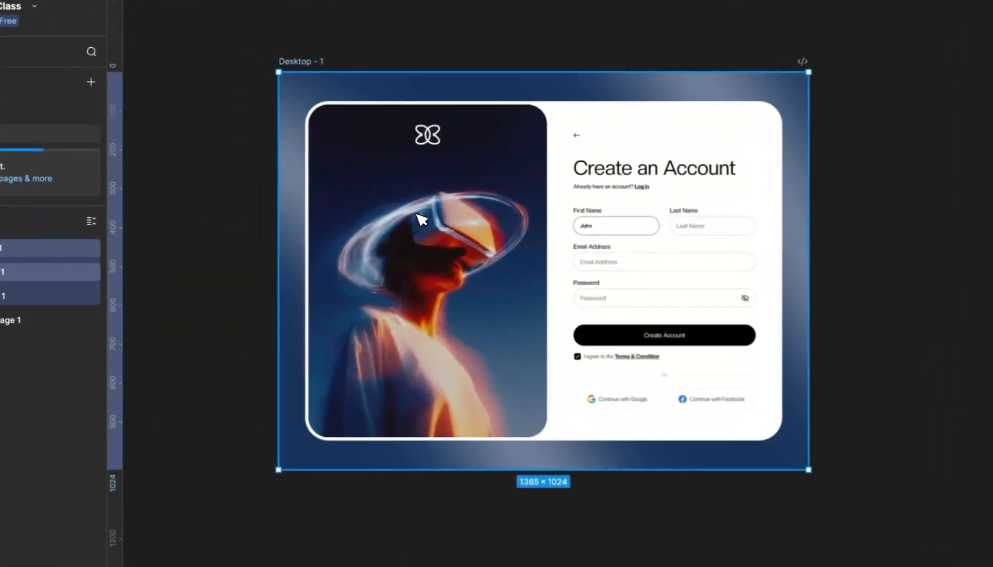
pyautogui.moveTo(417, 162); pyautogui.dragTo(514, 309)
pyautogui.press('super+z')
pyautogui.click(460, 174)
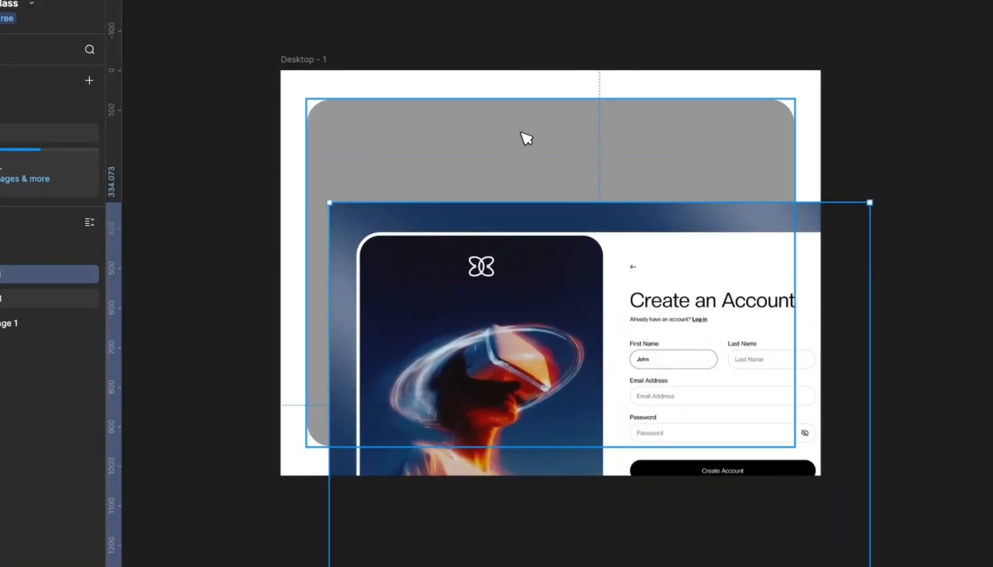
pyautogui.press('super+z')
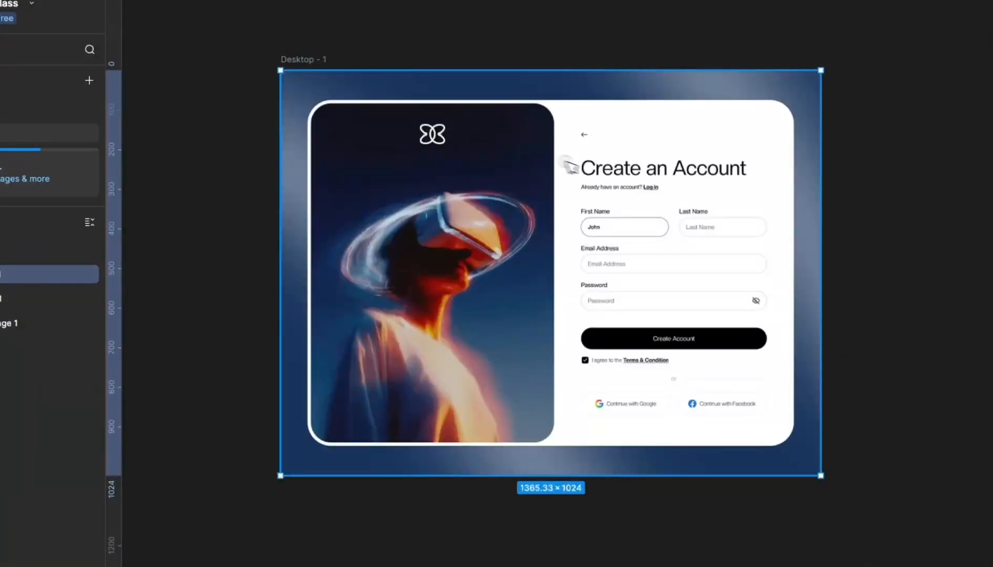
pyautogui.click(244, 301)
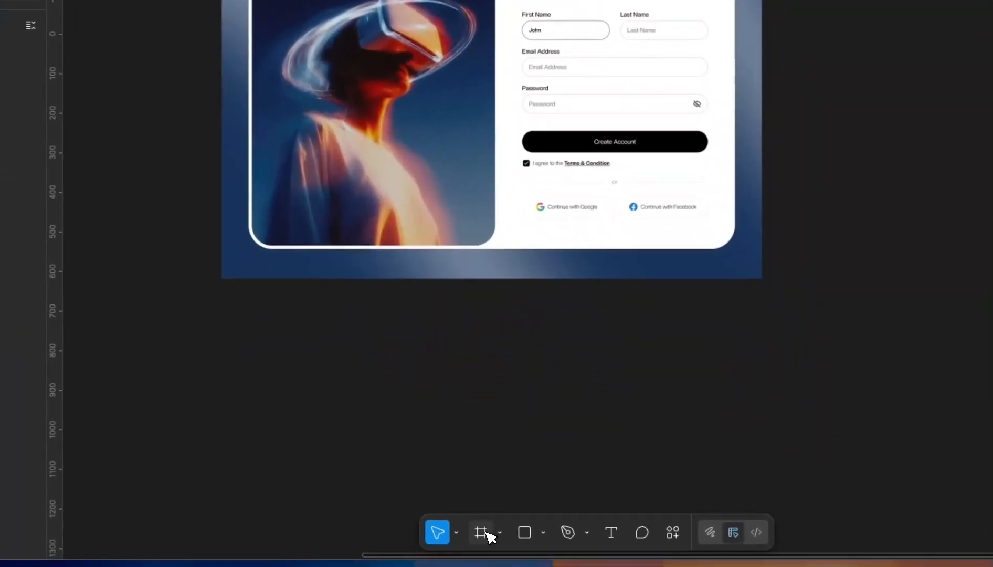
# - Draw a new 604×844 frame over the mockup's photo panel
pyautogui.click(481, 532)
pyautogui.scroll(3, 454, 111)
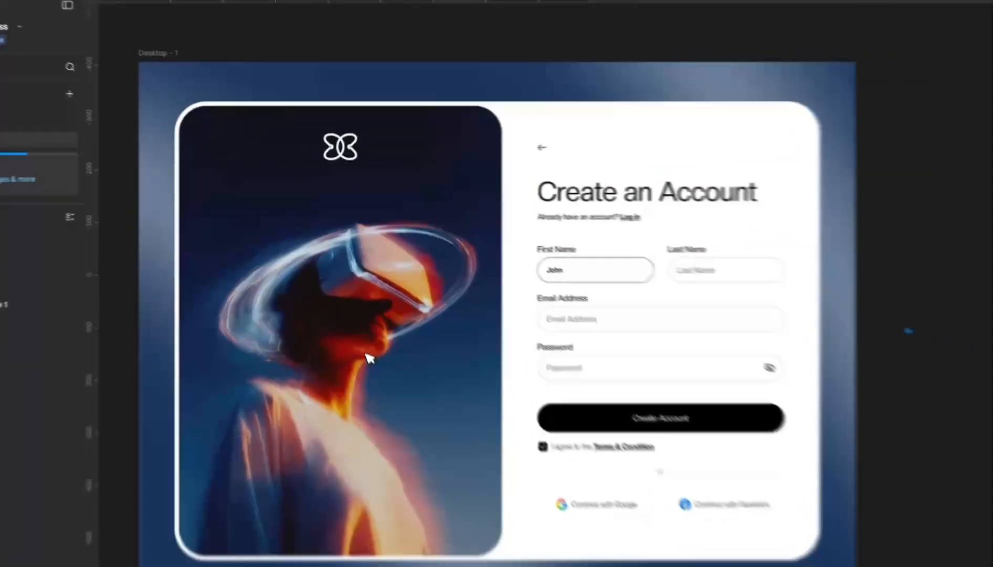
pyautogui.scroll(-3, 370, 356)
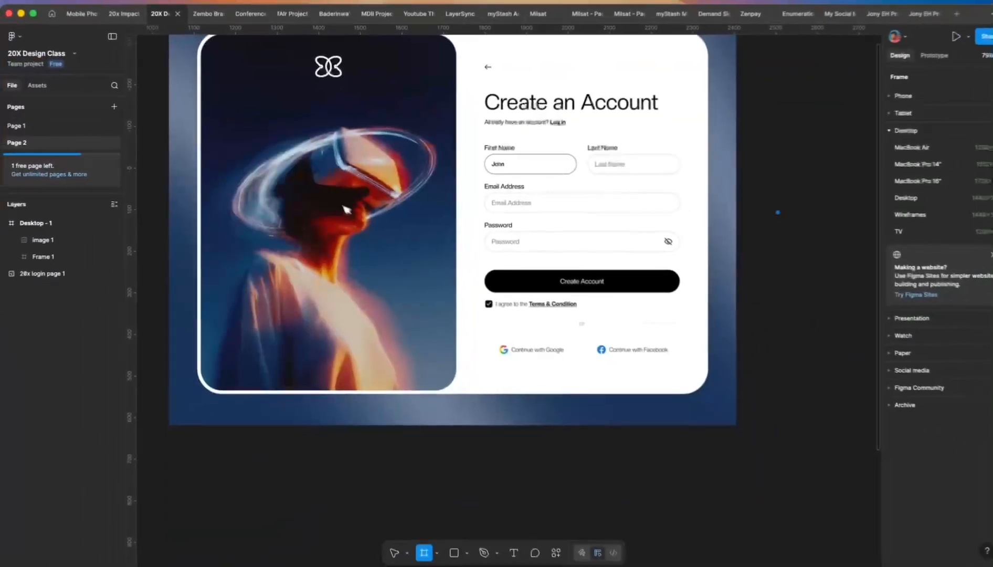
pyautogui.scroll(-3, 323, 152)
pyautogui.scroll(3, 236, 58)
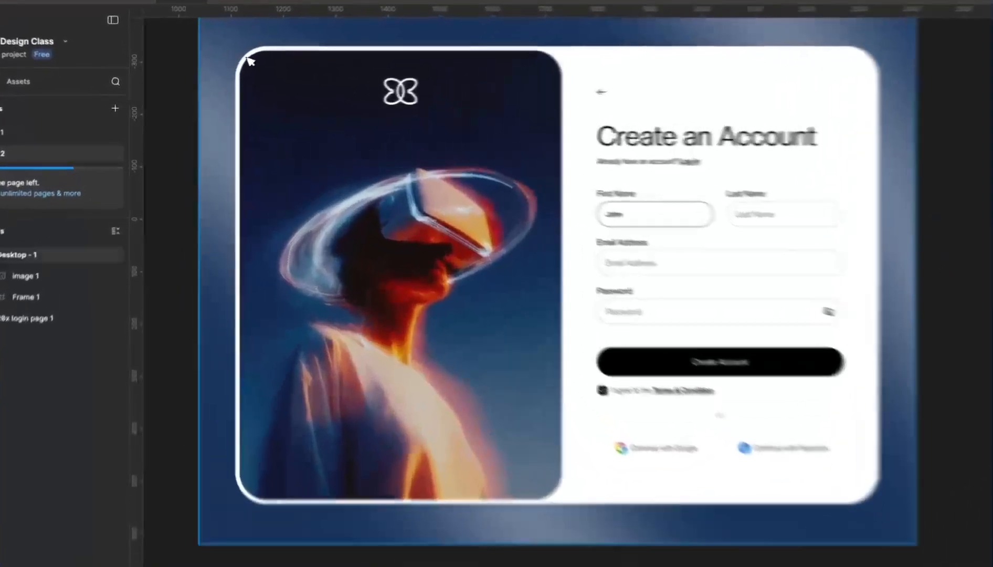
pyautogui.moveTo(219, 67)
pyautogui.mouseDown()
pyautogui.moveTo(462, 261)
pyautogui.moveTo(464, 402)
pyautogui.mouseUp()
# - Resize the new frame's left, right and bottom edges to 612×856 at X 11, Y 10
pyautogui.moveTo(545, 461); pyautogui.dragTo(542, 471)
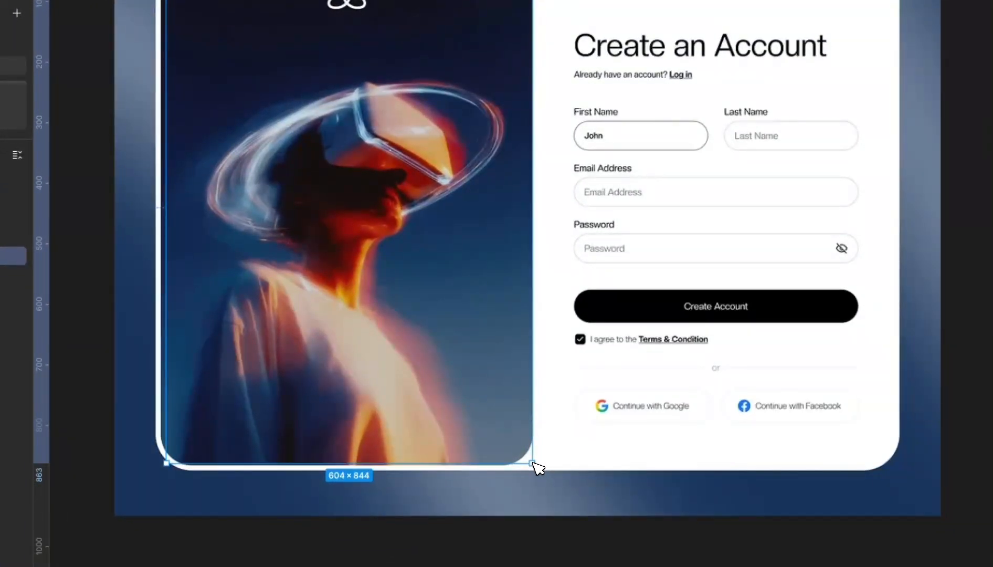
pyautogui.scroll(3, 238, 23)
pyautogui.moveTo(207, 205); pyautogui.dragTo(198, 204)
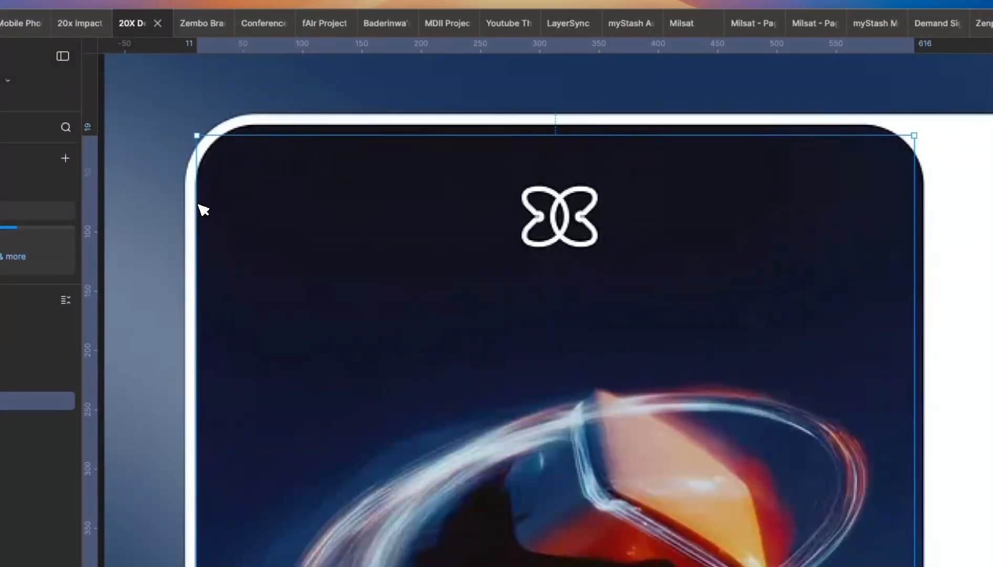
pyautogui.scroll(2, 565, 116)
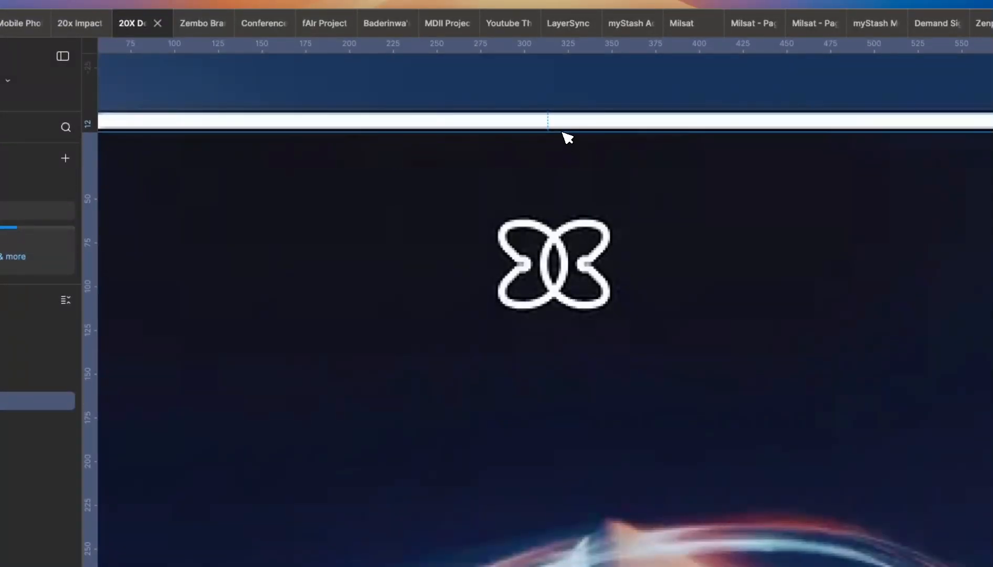
pyautogui.scroll(-3, 565, 135)
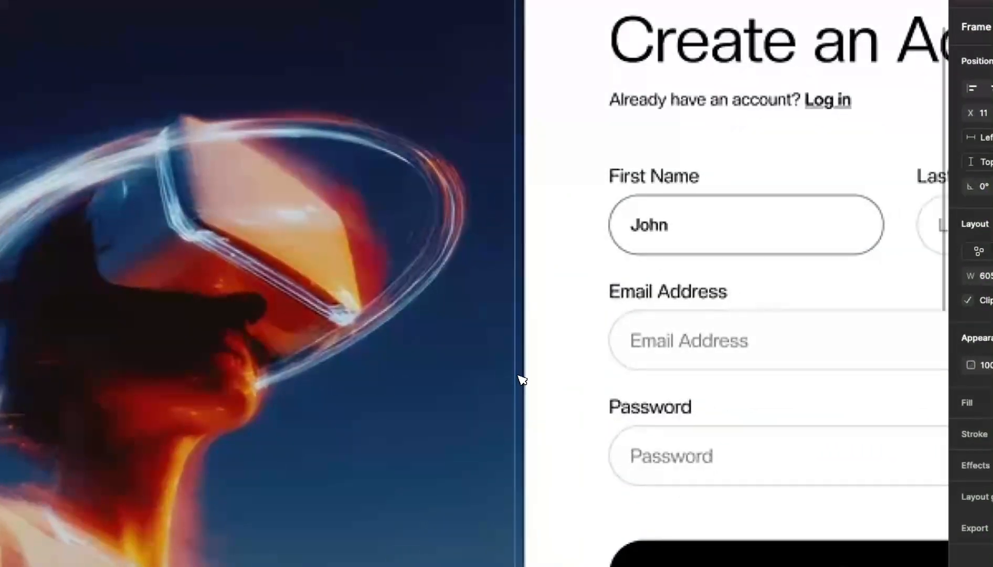
pyautogui.moveTo(522, 379); pyautogui.dragTo(527, 384)
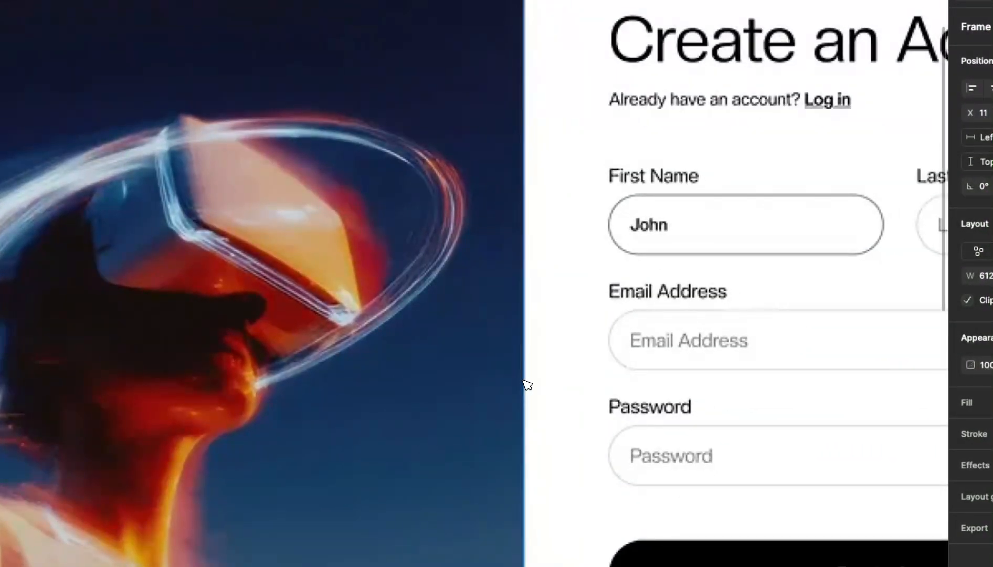
pyautogui.scroll(-6, 454, 257)
pyautogui.scroll(8, 398, 399)
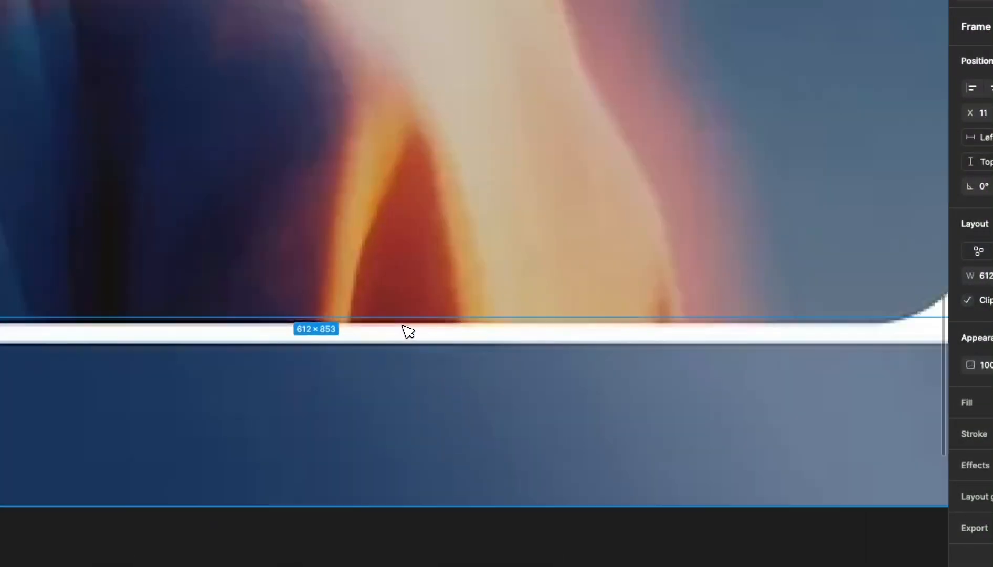
pyautogui.moveTo(406, 323); pyautogui.dragTo(410, 331)
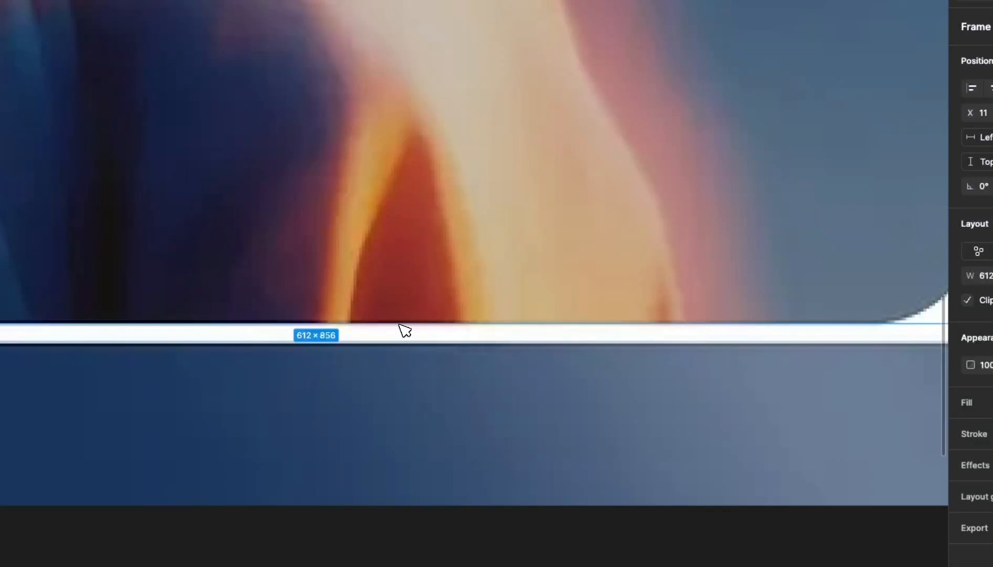
pyautogui.scroll(-10, 404, 329)
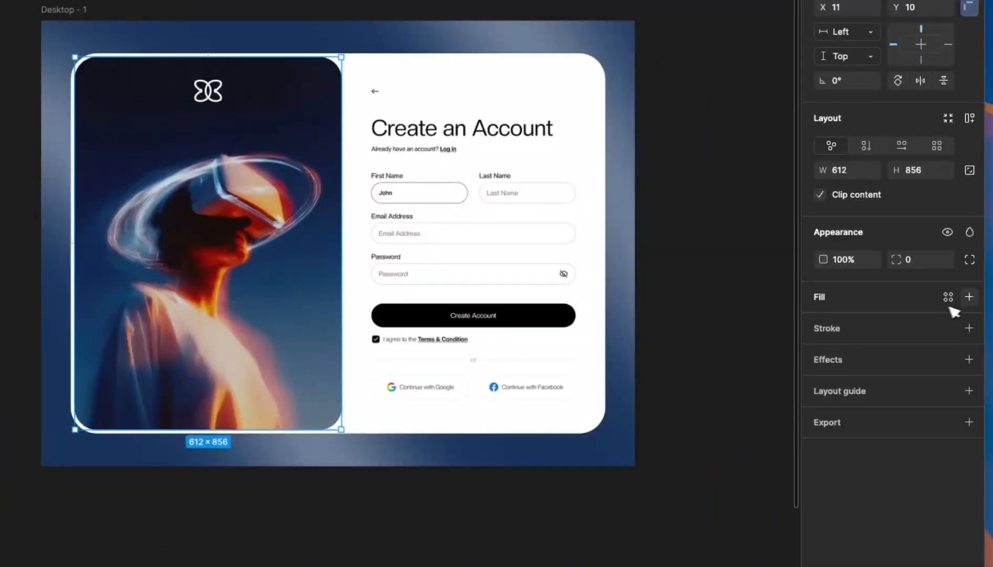
# - Give the new photo-panel frame a pink FF8282 fill
pyautogui.click(968, 297)
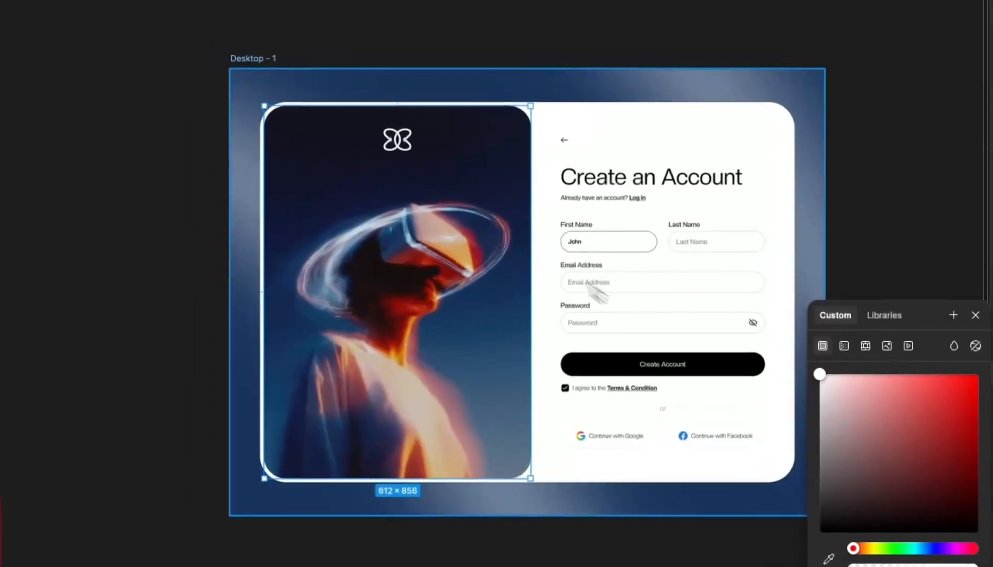
pyautogui.moveTo(676, 344); pyautogui.dragTo(762, 341)
pyautogui.moveTo(830, 363); pyautogui.dragTo(776, 347)
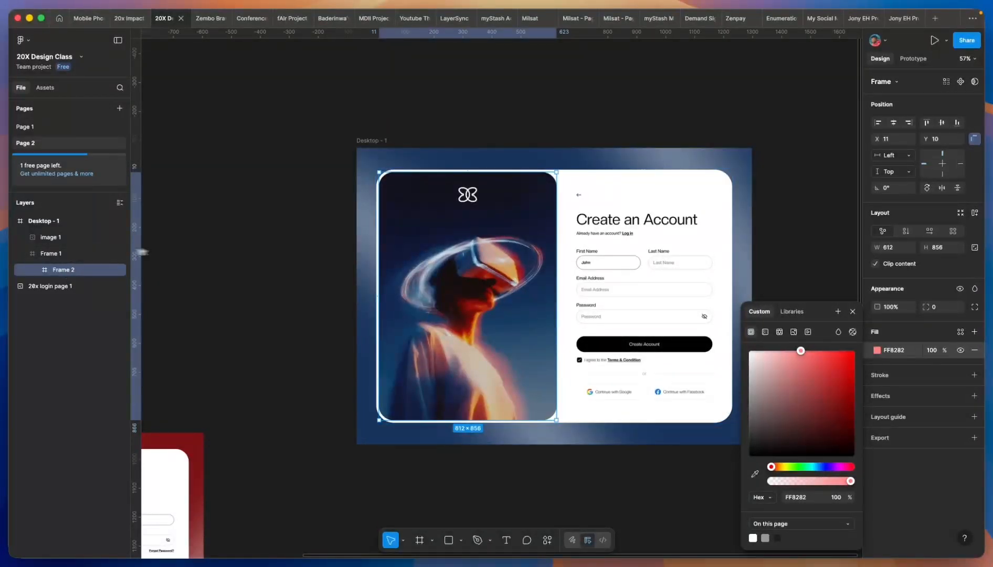
pyautogui.click(240, 284)
# - Move the pink frame above the login image in the layer order
pyautogui.scroll(-3, 262, 158)
pyautogui.click(338, 144)
pyautogui.click(491, 192)
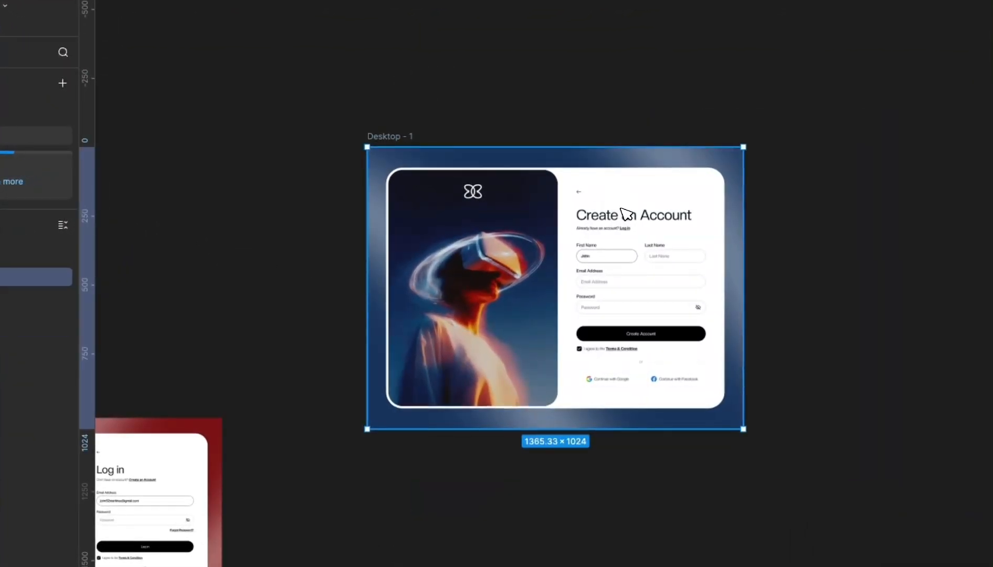
pyautogui.scroll(5, 501, 202)
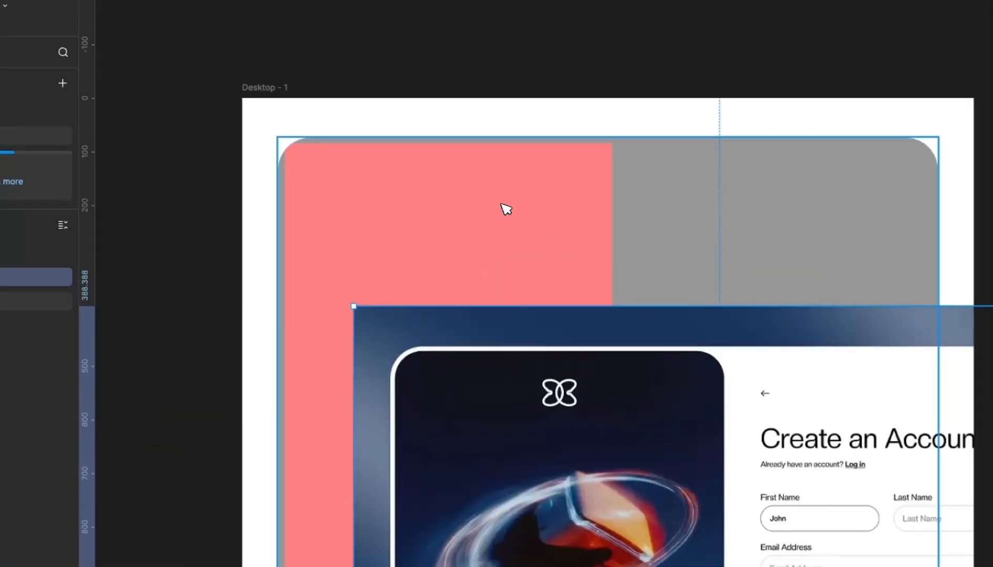
pyautogui.click(505, 204)
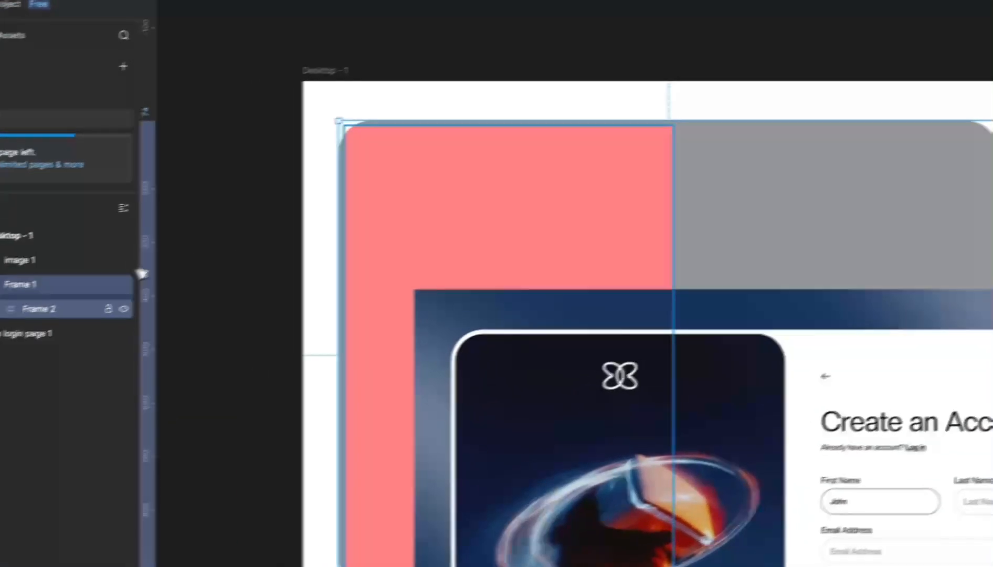
pyautogui.click(9, 326)
pyautogui.moveTo(8, 326); pyautogui.dragTo(0, 287)
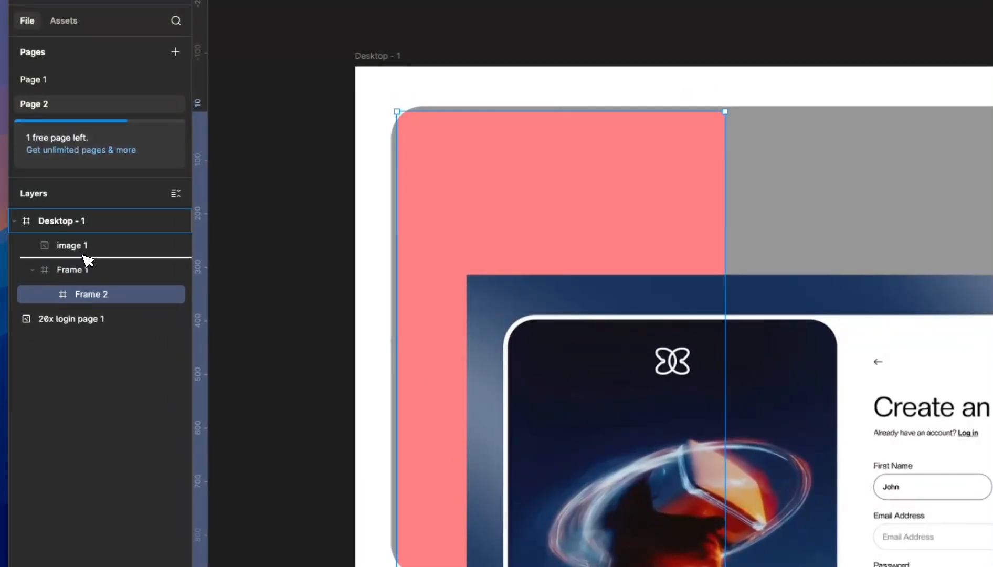
pyautogui.moveTo(81, 235); pyautogui.dragTo(84, 235)
# - Center the login mockup image horizontally and vertically in its frame
pyautogui.scroll(-3, 629, 294)
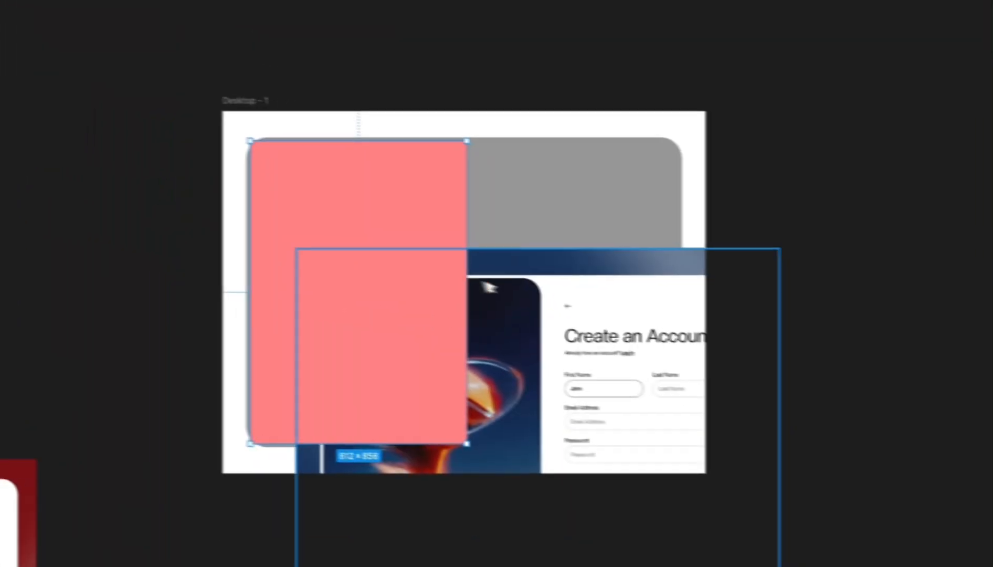
pyautogui.click(902, 315)
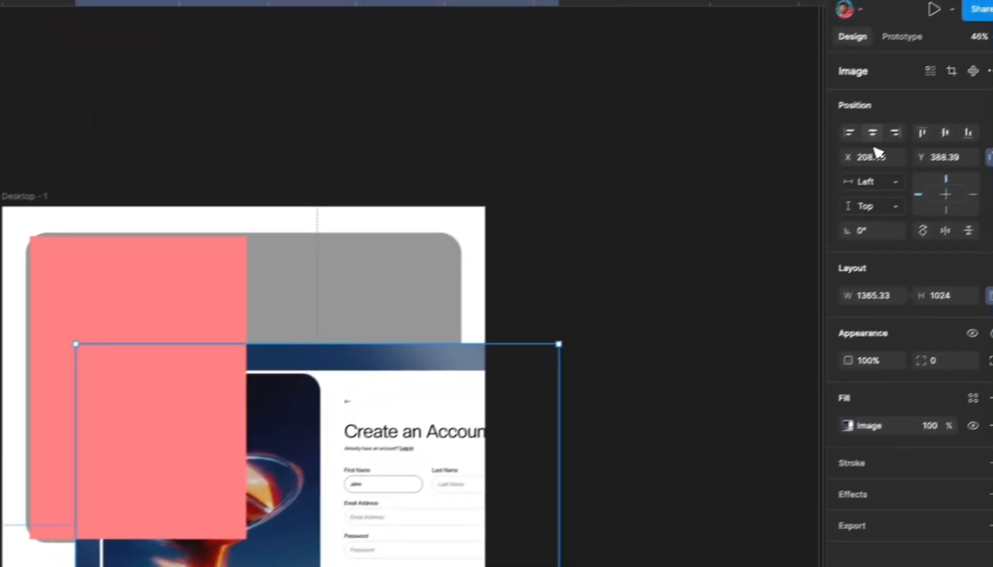
pyautogui.click(872, 133)
pyautogui.click(945, 132)
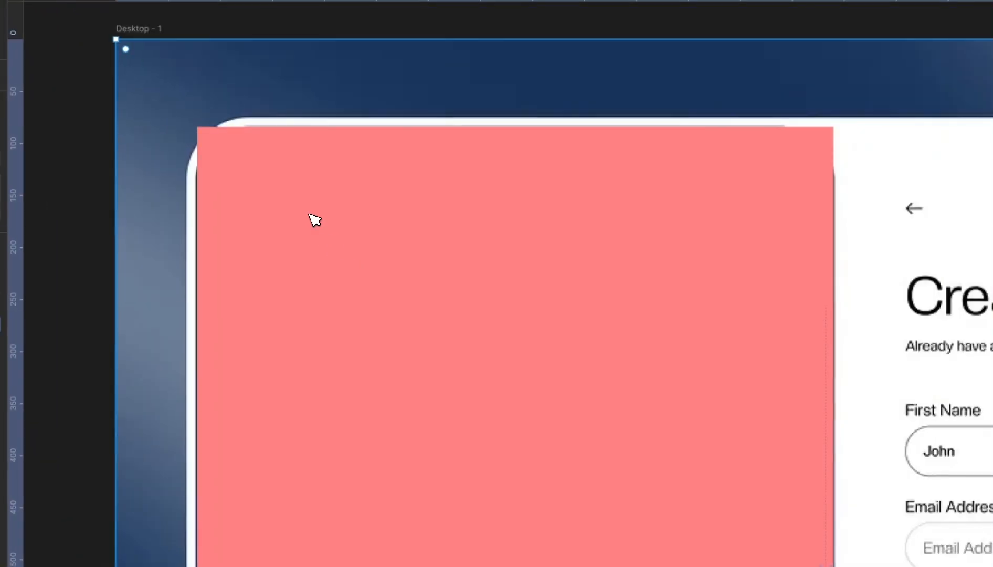
# - Raise the pink panel's corner radius to 50
pyautogui.scroll(-2, 423, 289)
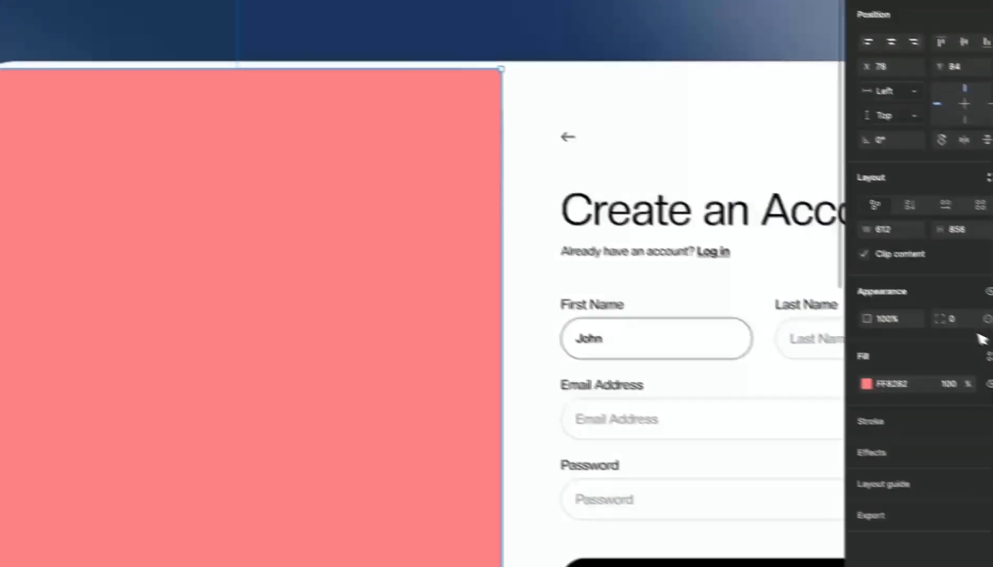
pyautogui.click(962, 320)
pyautogui.press('Up')
pyautogui.press('Up')
pyautogui.press('Up')
pyautogui.hotkey('shift', 'Up')
pyautogui.hotkey('shift', 'Up')
pyautogui.hotkey('shift', 'Up')
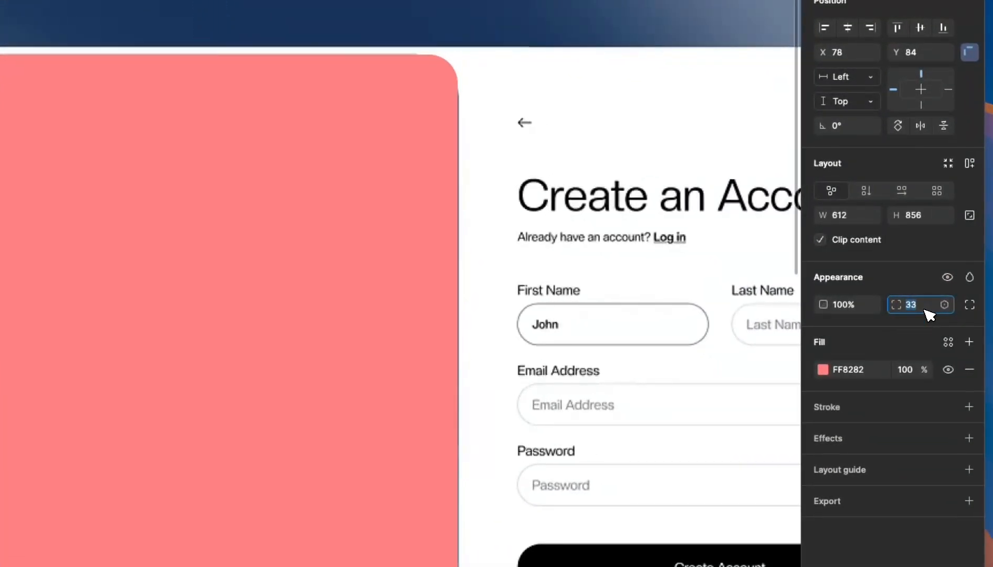
pyautogui.hotkey('shift', 'Up')
pyautogui.press('Up')
pyautogui.press('Up')
pyautogui.press('Up')
pyautogui.press('Up')
pyautogui.press('Up')
pyautogui.press('Up')
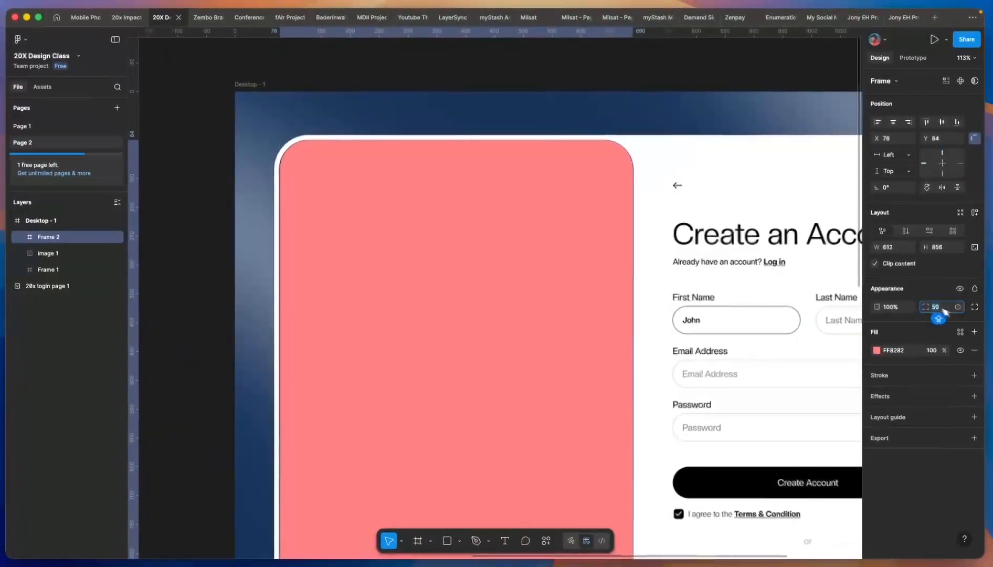
pyautogui.scroll(-5, 67, 100)
pyautogui.scroll(5, 339, 288)
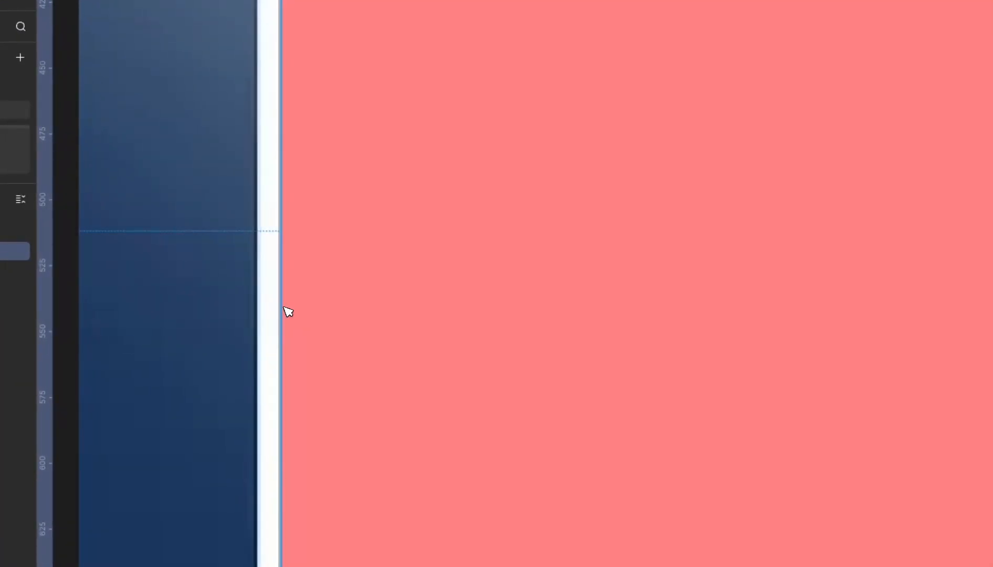
pyautogui.scroll(-5, 288, 312)
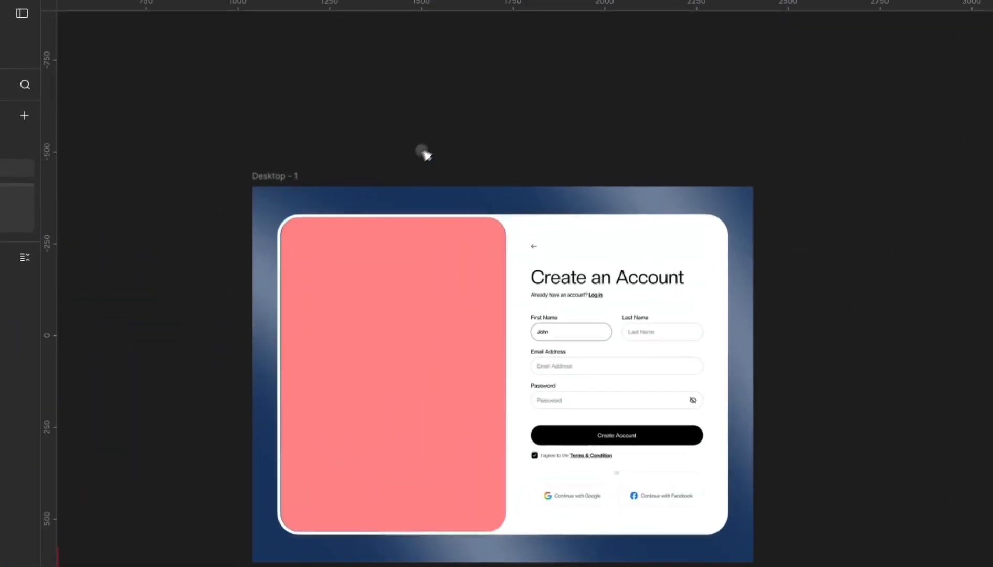
# - Change the left panel's fill from pink to dark navy 08001E
pyautogui.click(427, 270)
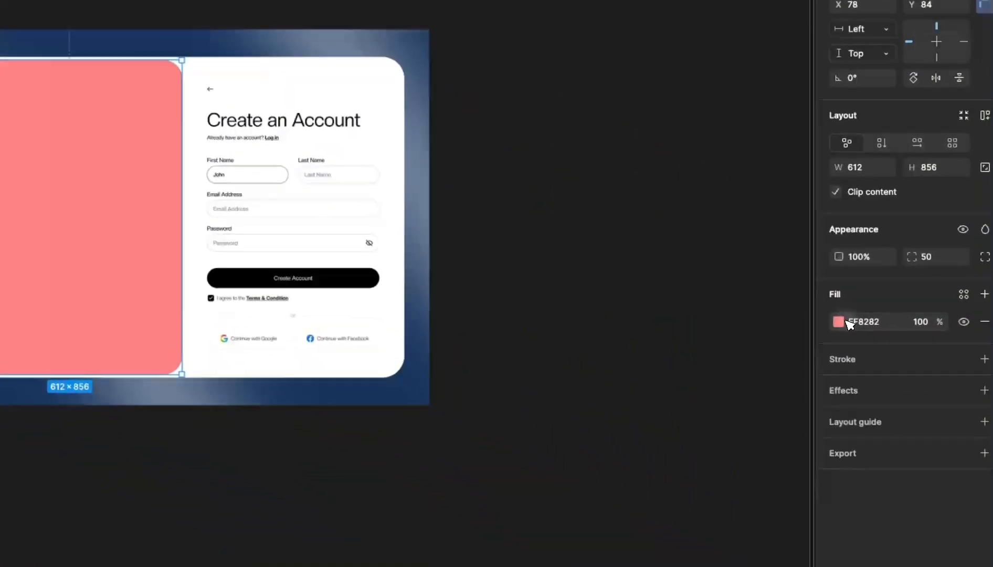
pyautogui.click(830, 318)
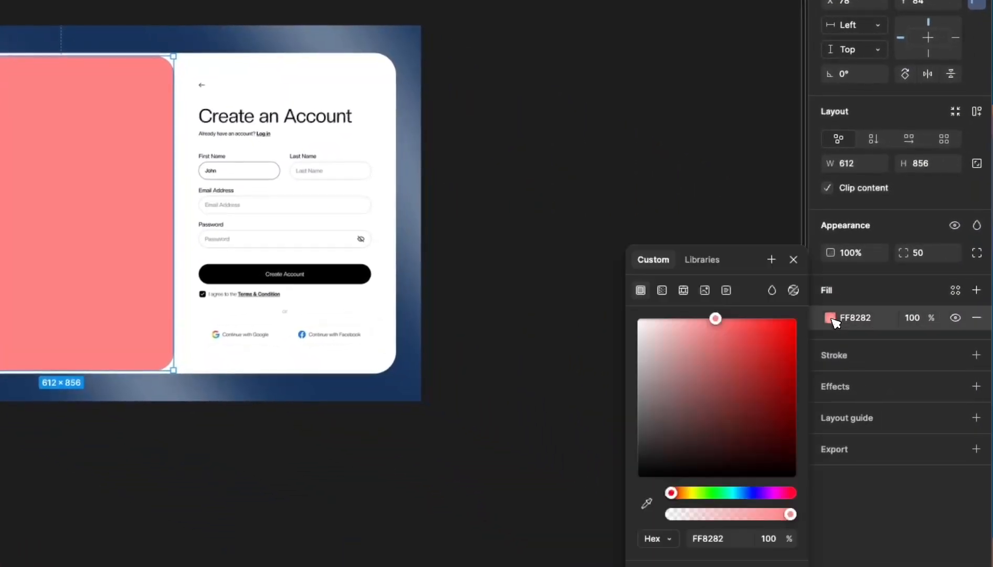
pyautogui.click(750, 492)
pyautogui.moveTo(747, 449); pyautogui.dragTo(795, 433)
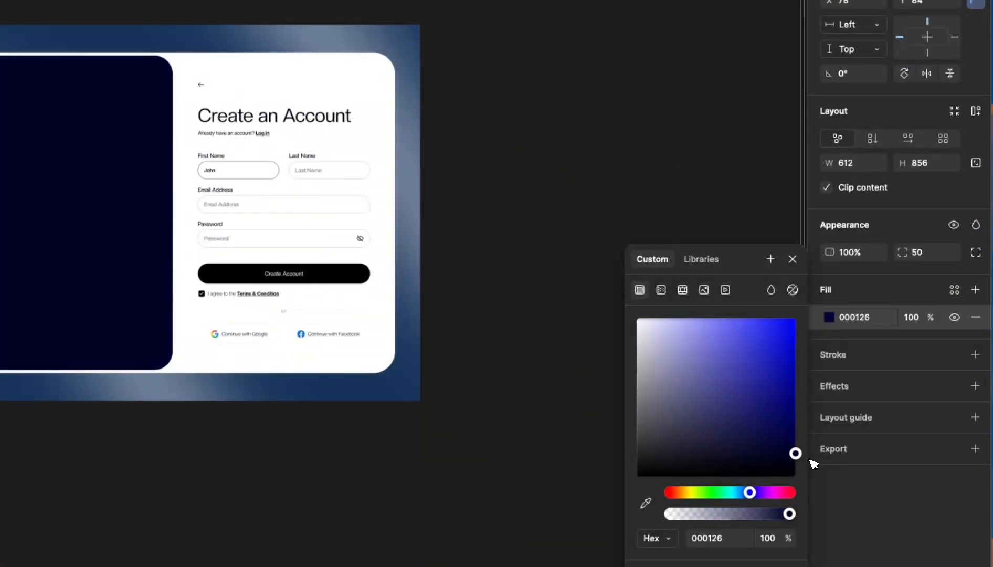
pyautogui.click(762, 493)
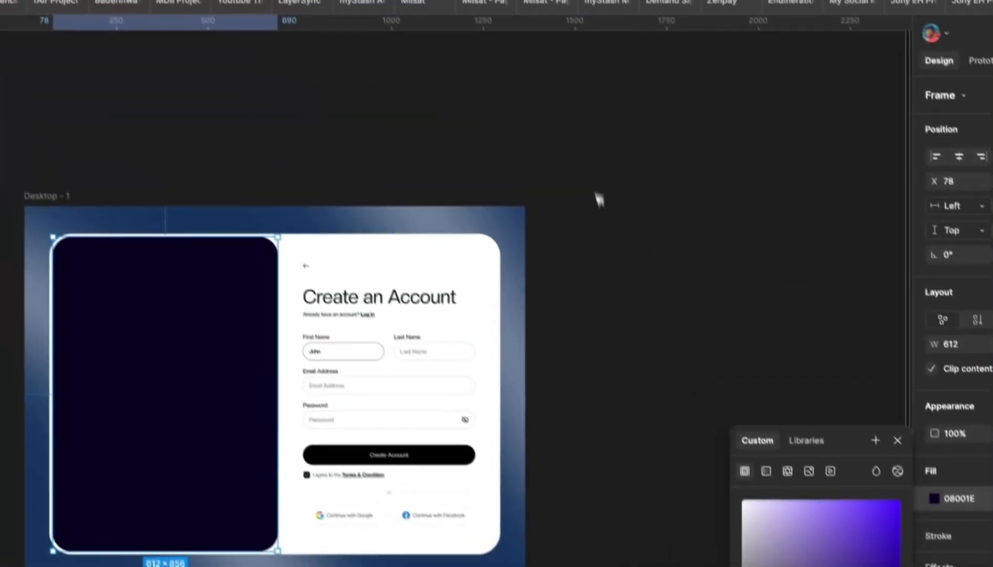
pyautogui.click(496, 56)
# - Move the reference image beside the frame to inspect the card and panel, then restore it
pyautogui.scroll(-2, 321, 247)
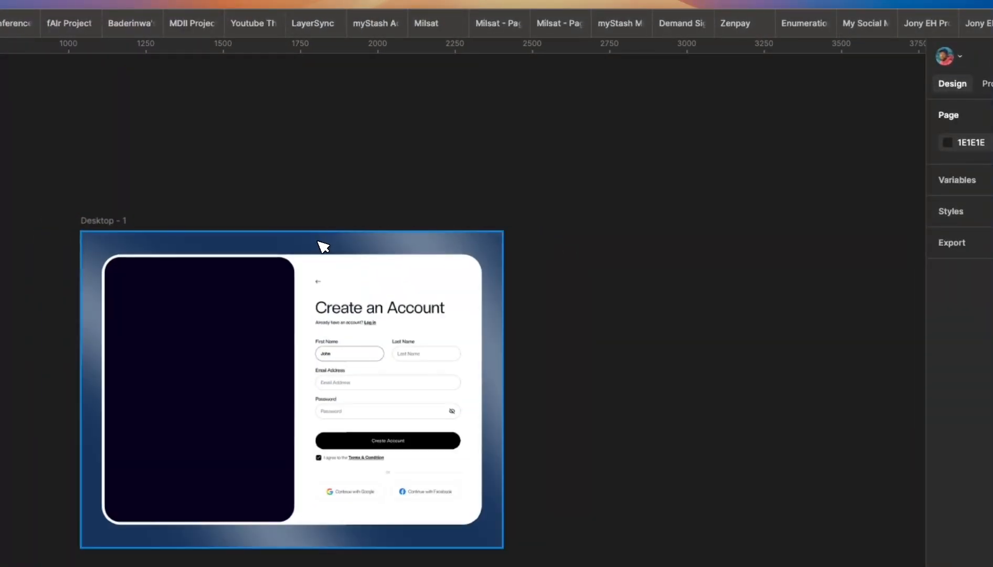
pyautogui.click(351, 261)
pyautogui.click(351, 259)
pyautogui.moveTo(351, 259); pyautogui.dragTo(818, 295)
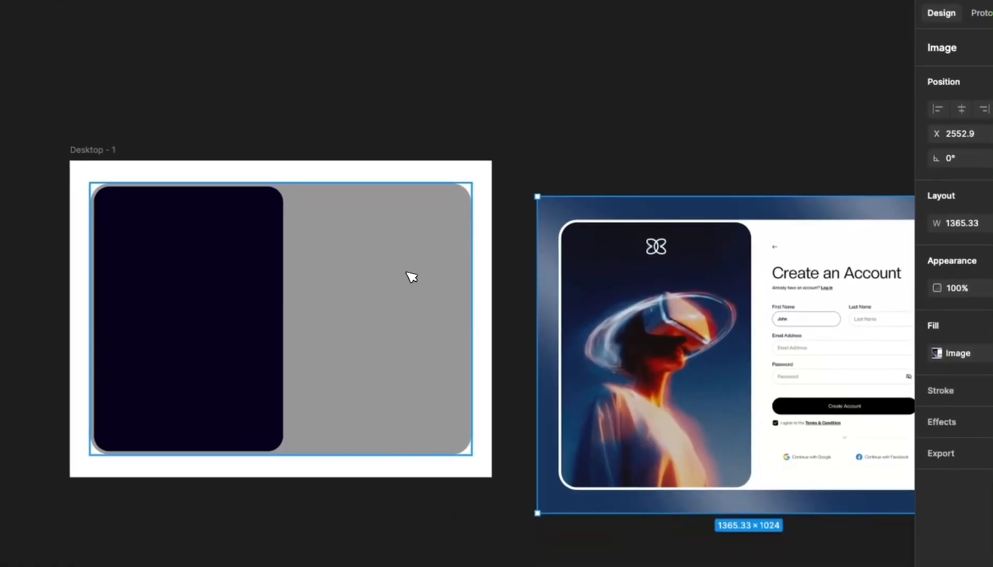
pyautogui.click(398, 274)
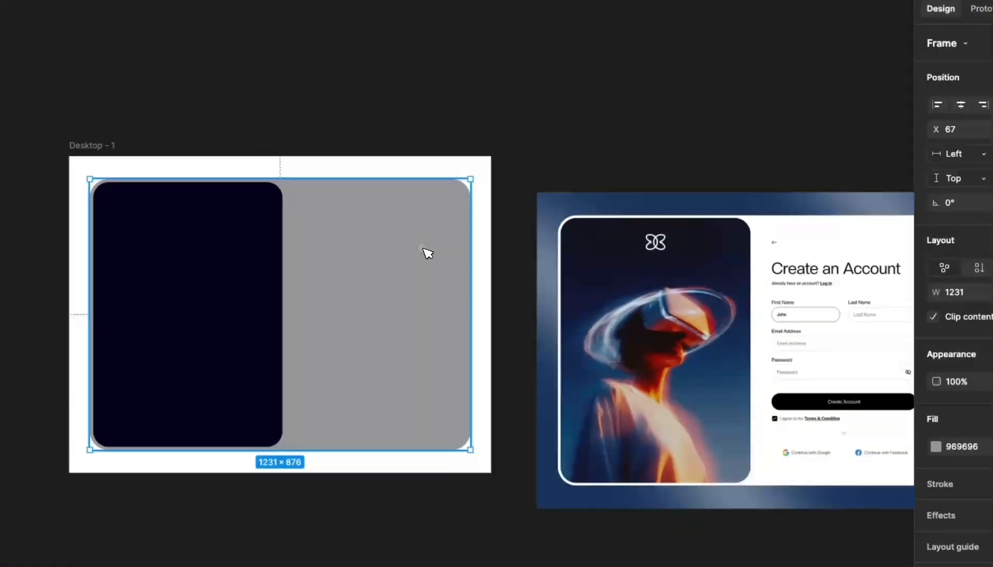
pyautogui.click(242, 251)
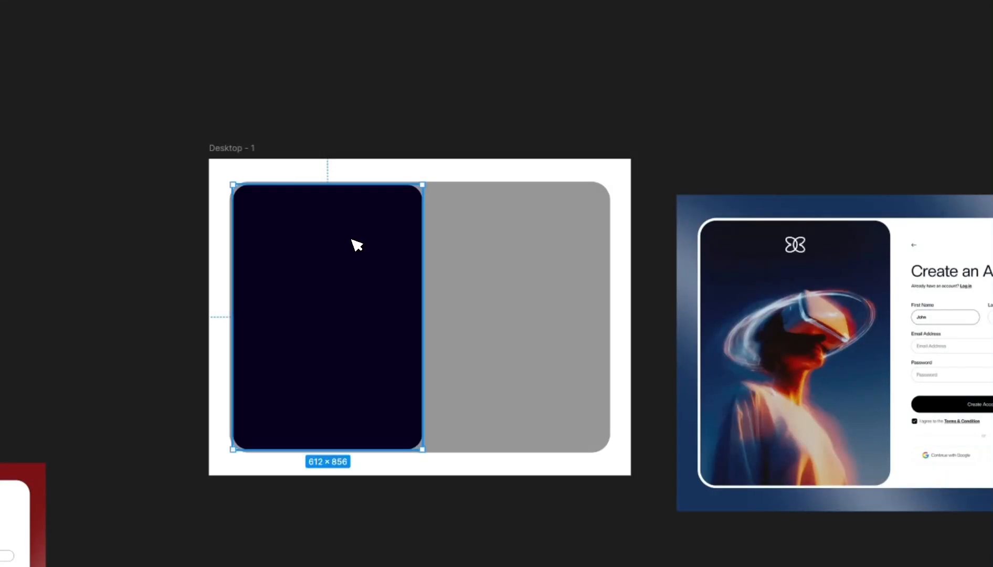
pyautogui.scroll(-3, 644, 250)
pyautogui.scroll(3, 686, 257)
pyautogui.click(566, 252)
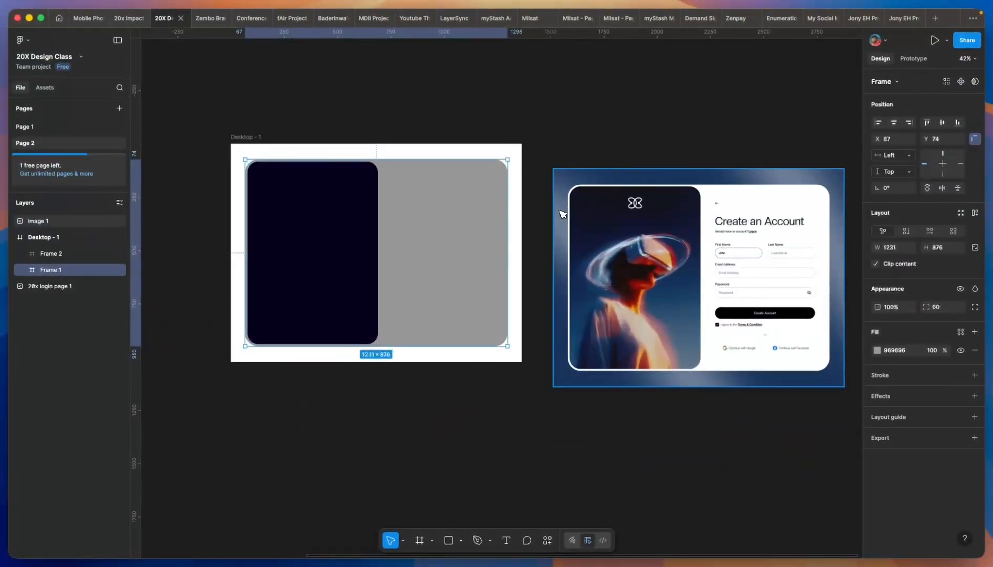
pyautogui.click(561, 213)
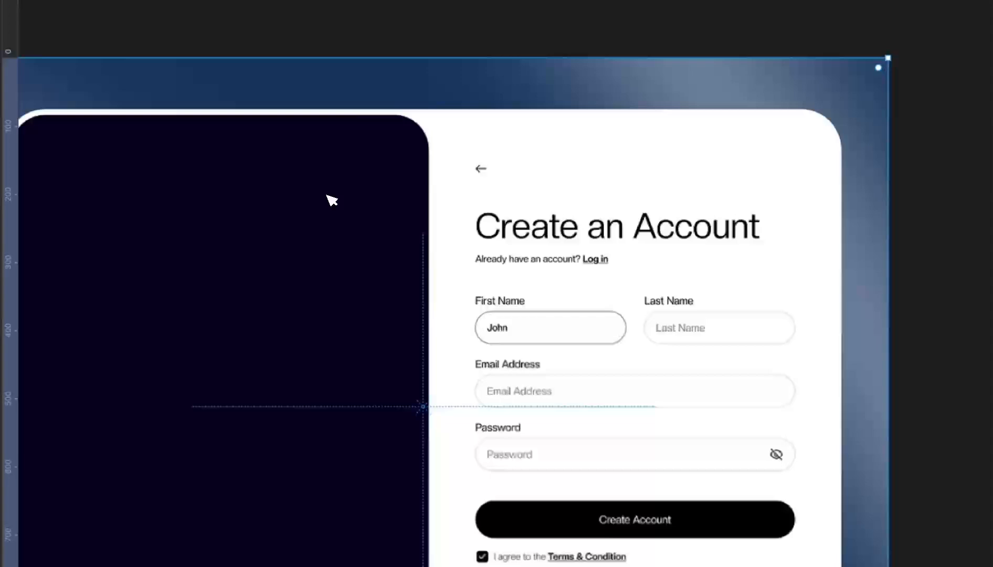
pyautogui.click(349, 189)
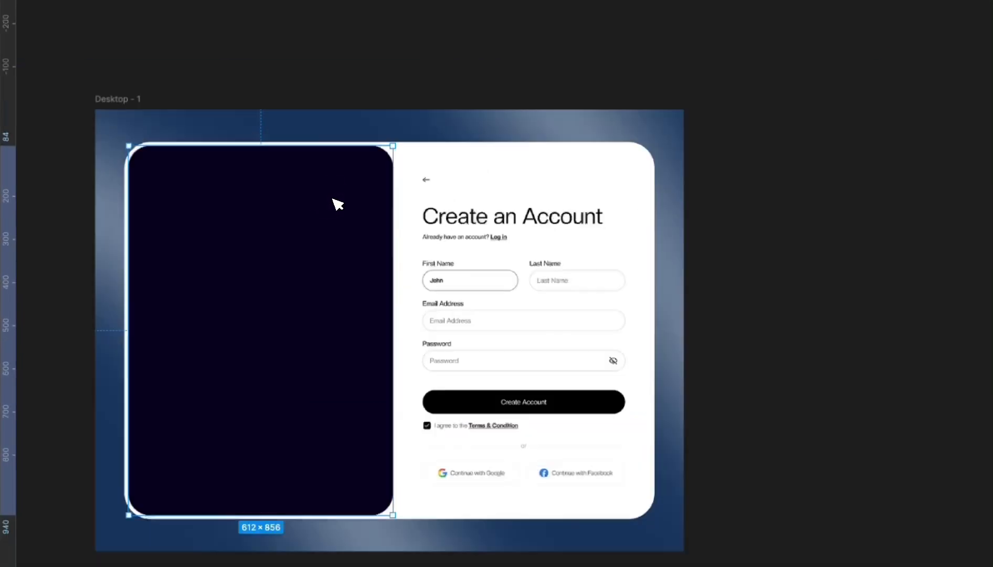
pyautogui.scroll(3, 512, 235)
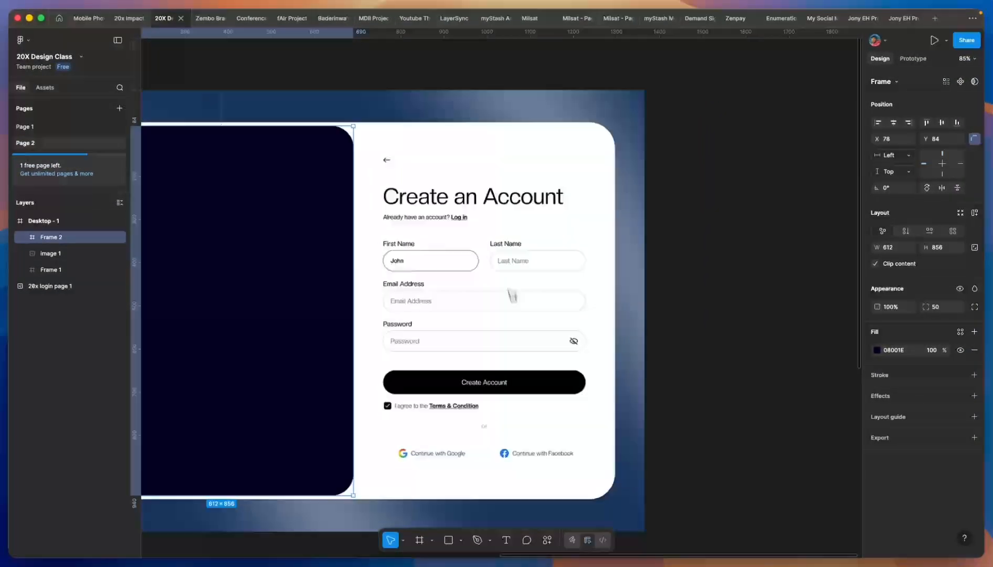
pyautogui.scroll(-2, 493, 242)
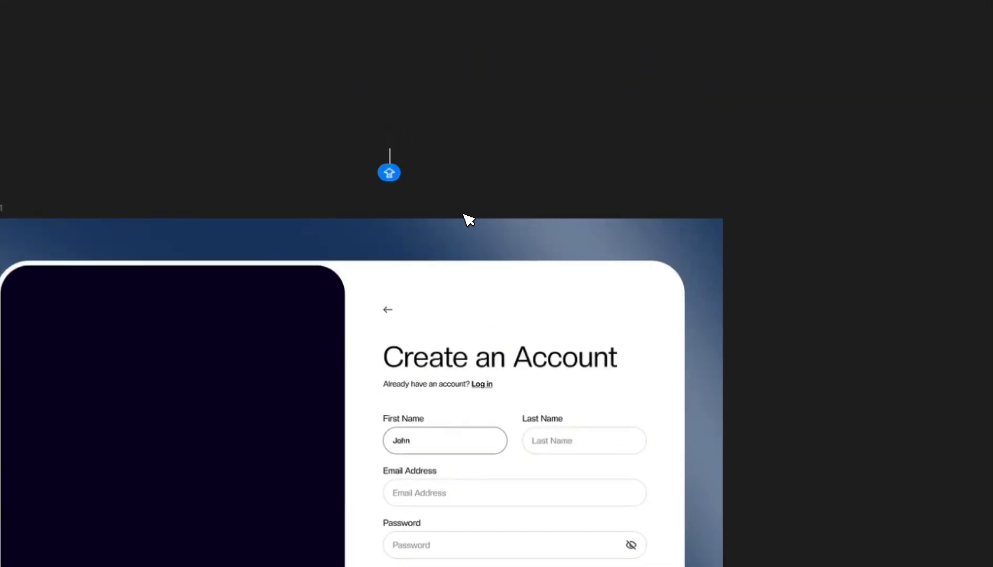
# - Finish the 'Create an Account' heading text and make its fill black
pyautogui.press('BackSpace')
pyautogui.press('BackSpace')
pyautogui.press('BackSpace')
pyautogui.press('BackSpace')
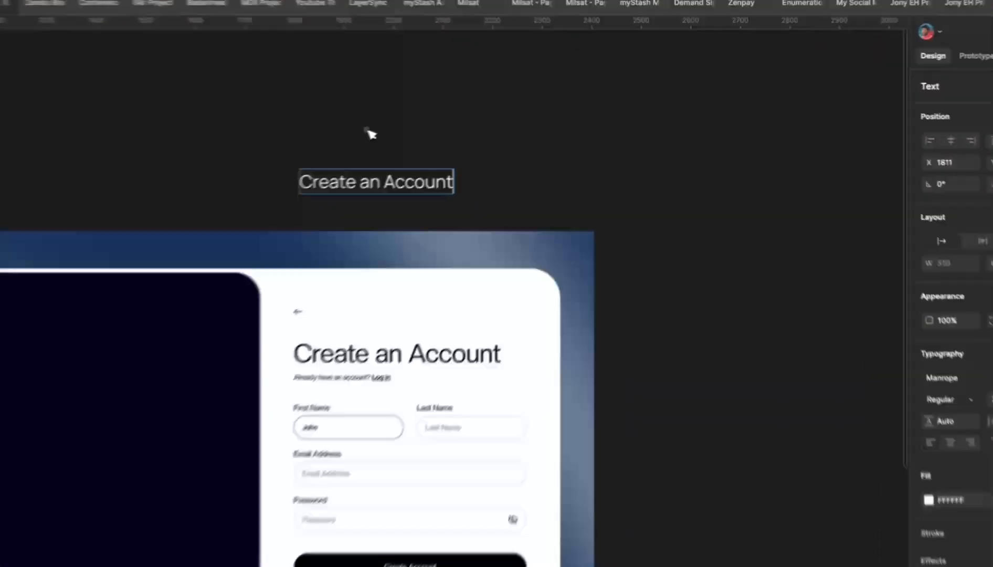
pyautogui.press('Escape')
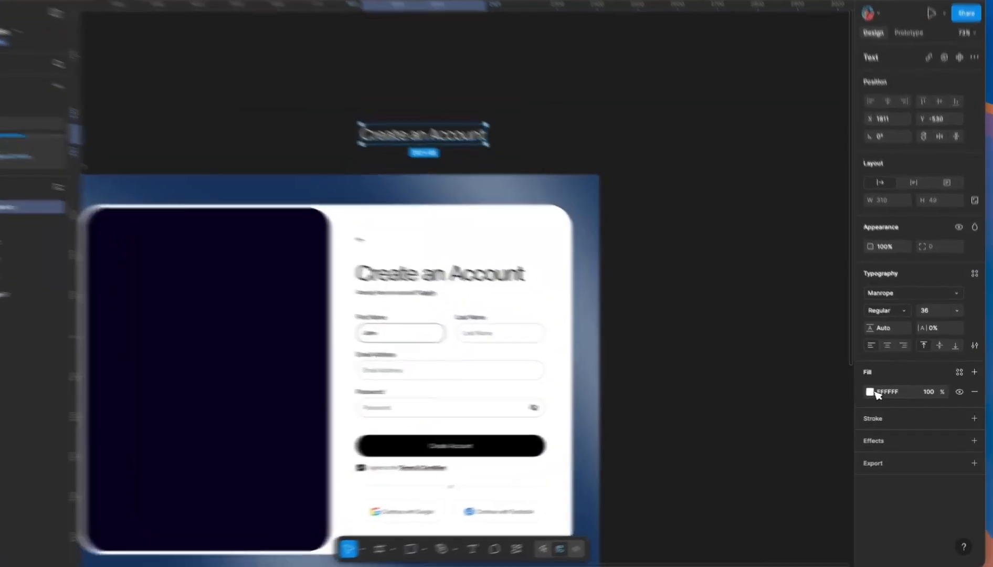
pyautogui.click(876, 393)
pyautogui.moveTo(719, 357); pyautogui.dragTo(622, 511)
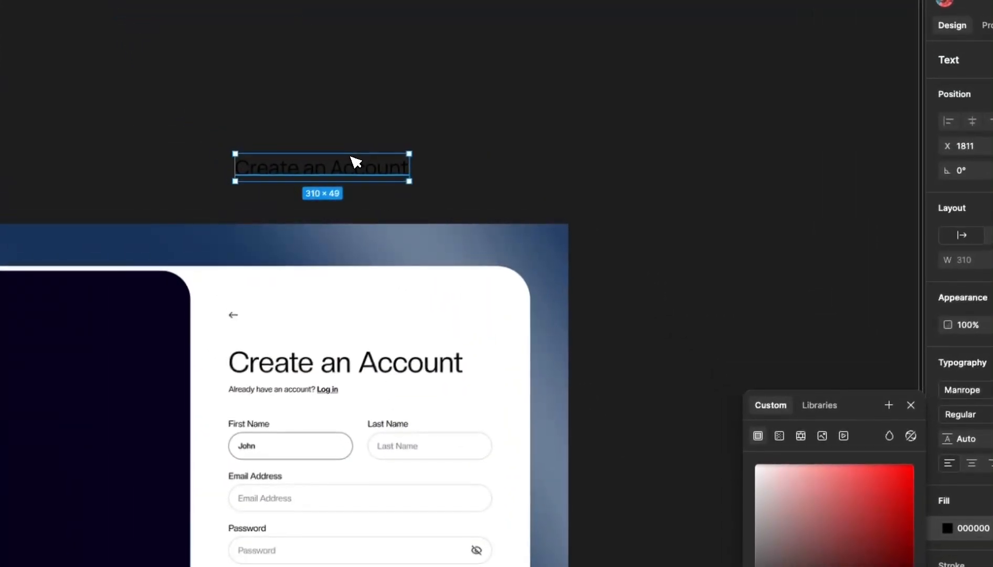
# - Move the heading onto the white card and line it up over the mockup heading
pyautogui.moveTo(234, 15); pyautogui.dragTo(233, 100)
pyautogui.moveTo(352, 248); pyautogui.dragTo(355, 328)
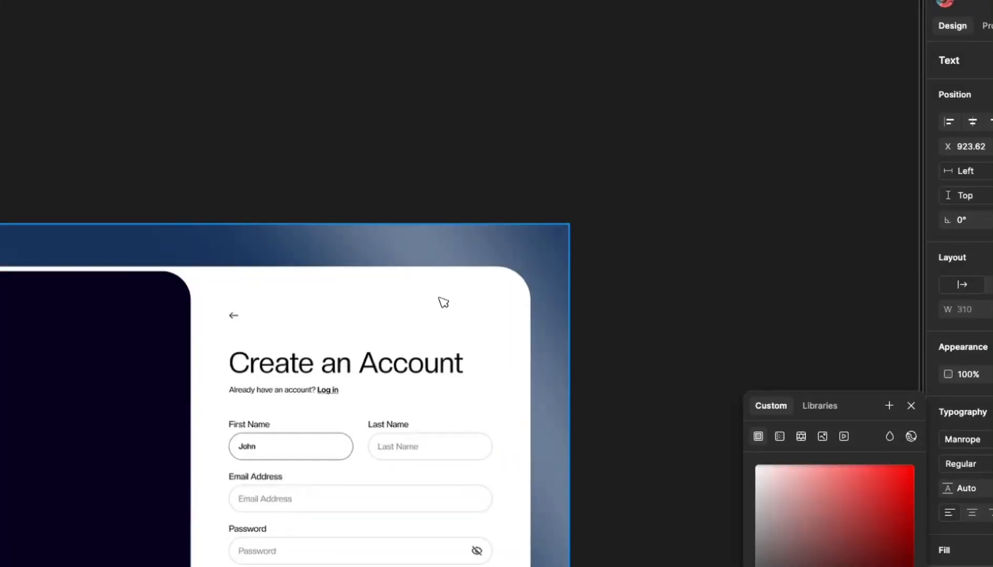
pyautogui.moveTo(443, 303); pyautogui.dragTo(708, 286)
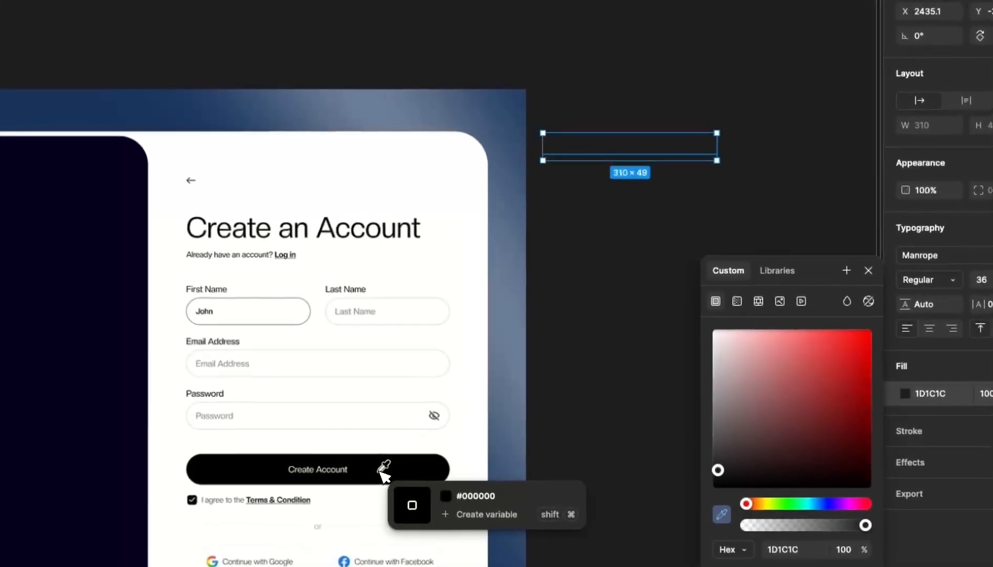
pyautogui.click(302, 439)
pyautogui.scroll(-2, 339, 383)
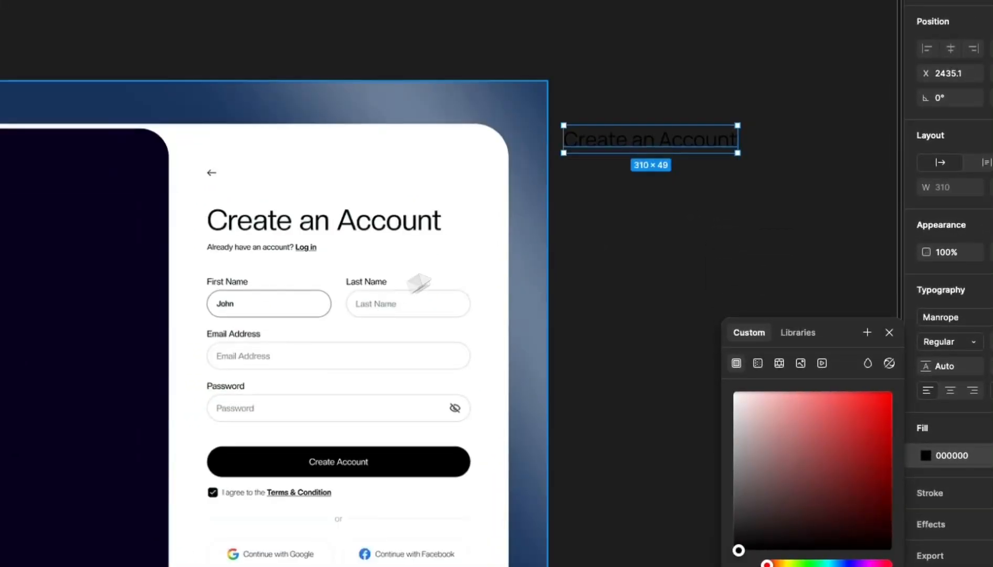
pyautogui.press('Delete')
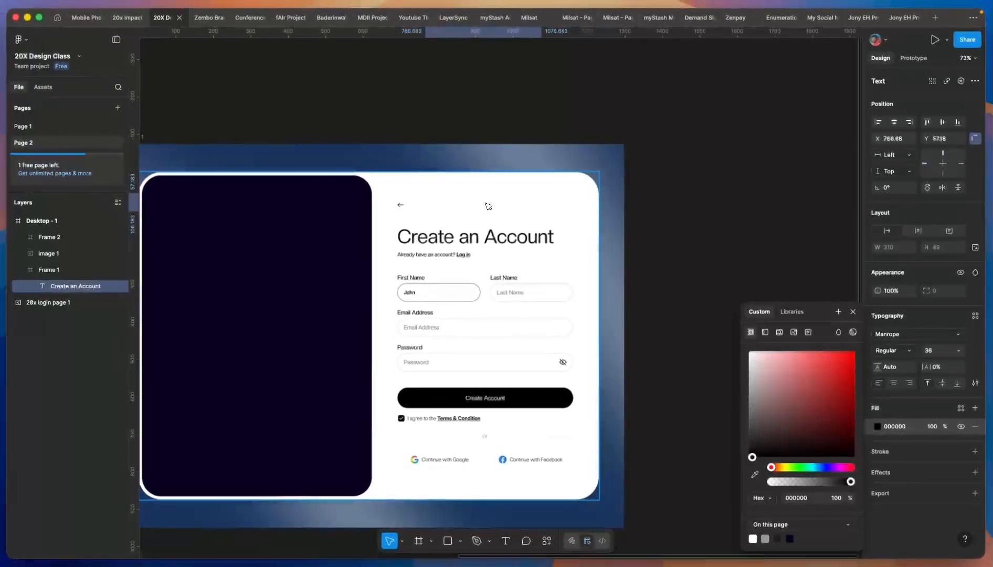
pyautogui.moveTo(487, 205); pyautogui.dragTo(492, 206)
pyautogui.scroll(-5, 493, 205)
# - Move the reference image out of Desktop - 1 to sit beside the frame
pyautogui.click(505, 249)
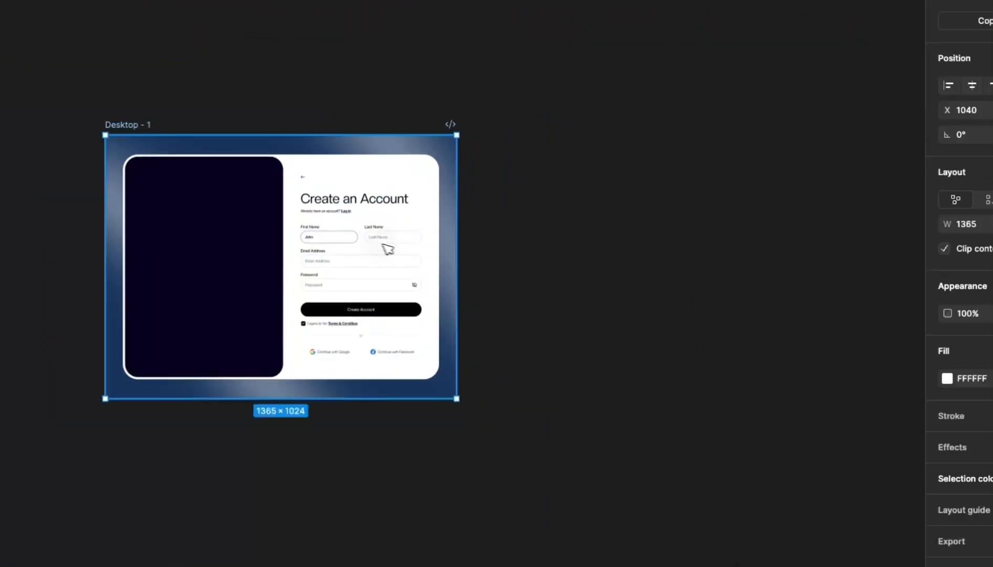
pyautogui.moveTo(374, 248); pyautogui.dragTo(789, 368)
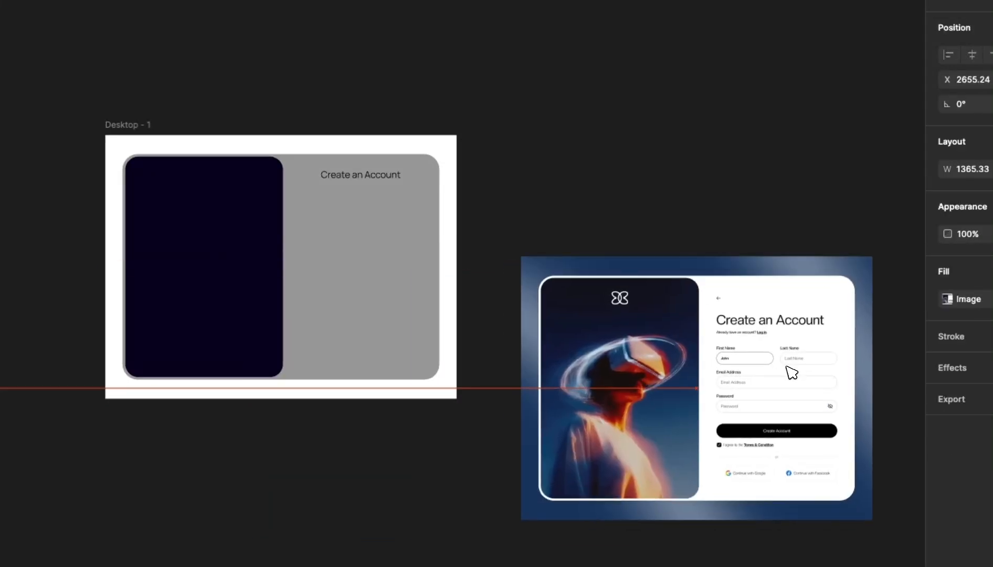
pyautogui.click(360, 217)
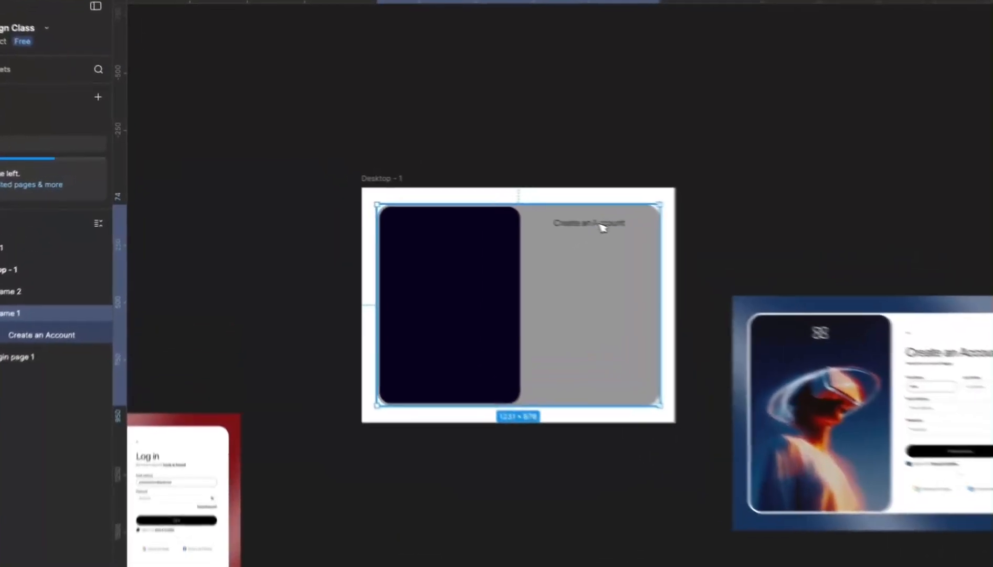
# - Place the 'Create an Account' heading at the grey card's top, then out above the frame
pyautogui.click(493, 202)
pyautogui.moveTo(493, 202); pyautogui.dragTo(494, 184)
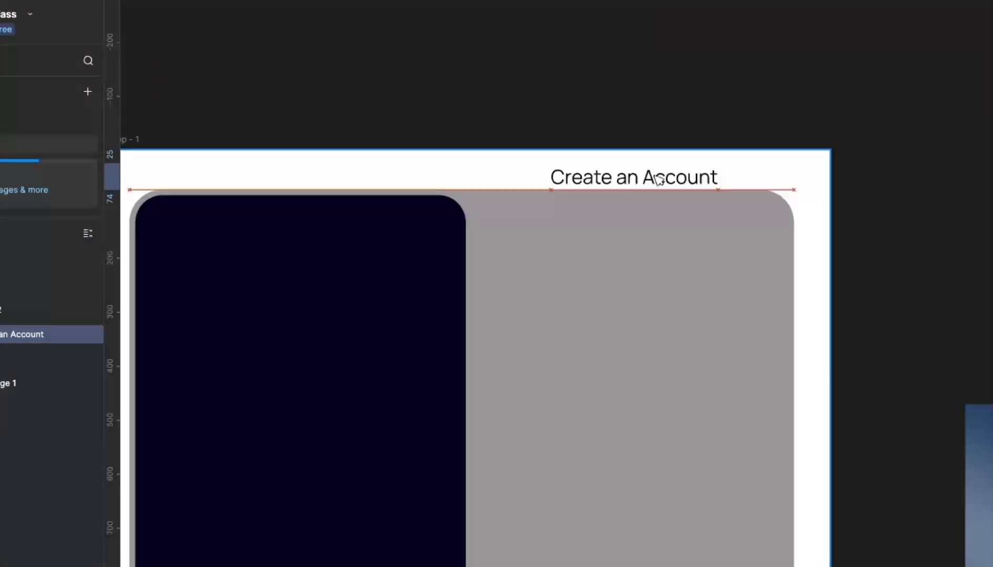
pyautogui.moveTo(659, 179); pyautogui.dragTo(663, 175)
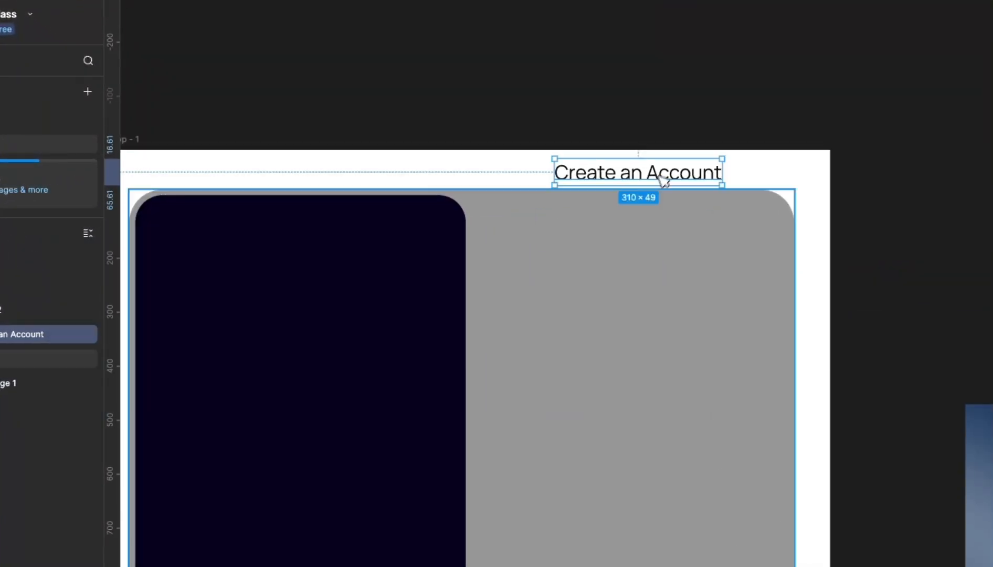
pyautogui.click(587, 292)
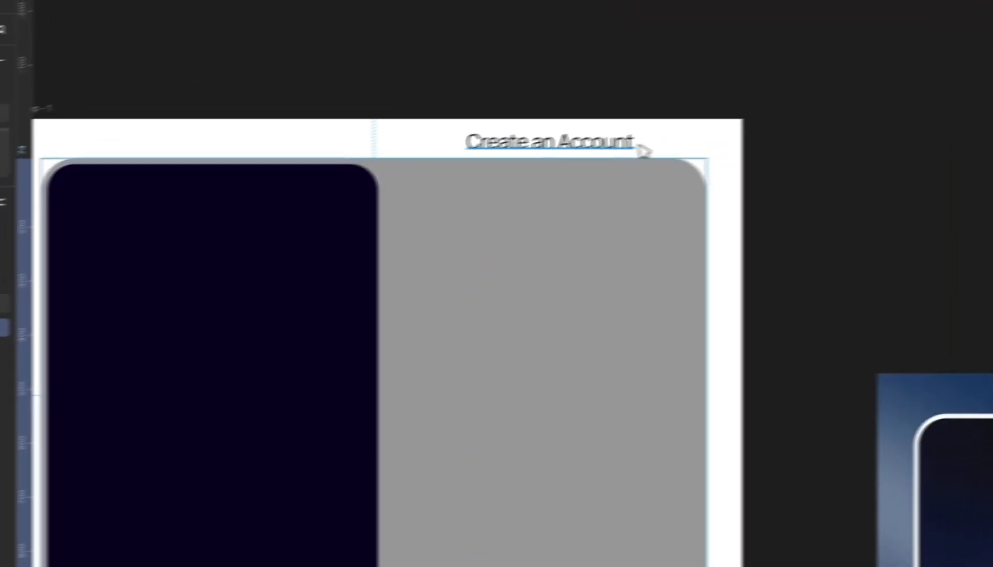
pyautogui.moveTo(643, 150); pyautogui.dragTo(553, 181)
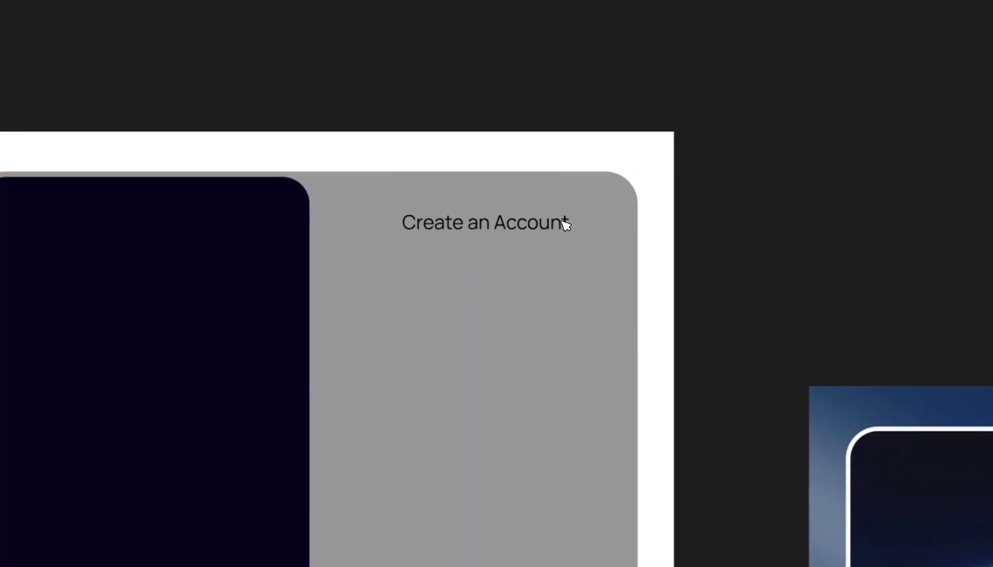
pyautogui.scroll(-3, 493, 210)
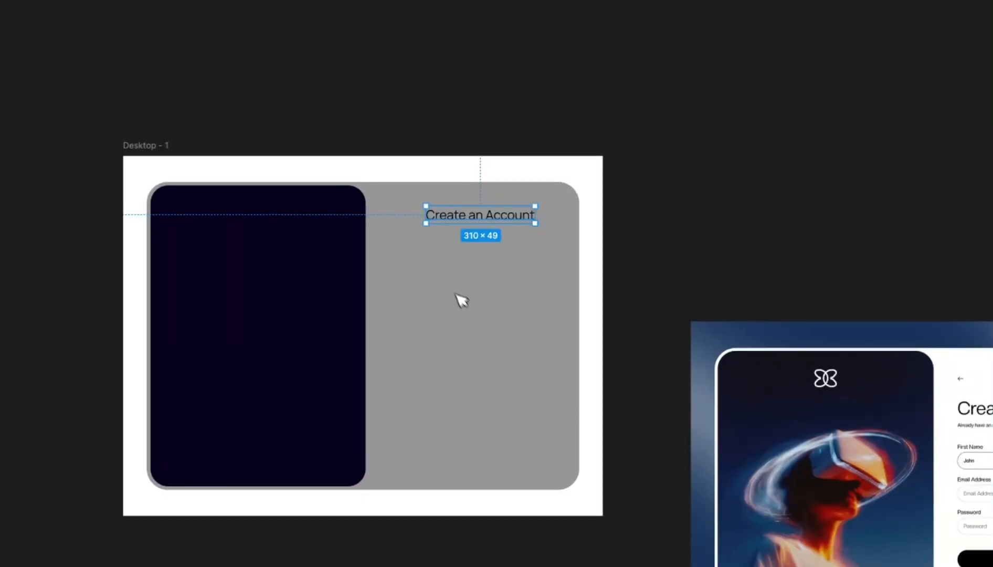
pyautogui.scroll(-3, 456, 294)
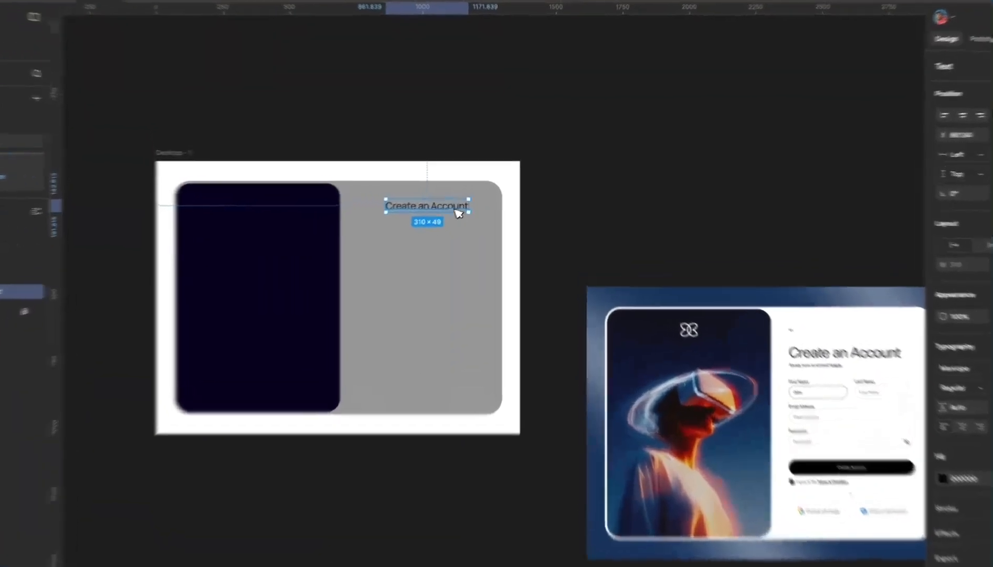
pyautogui.moveTo(474, 213); pyautogui.dragTo(472, 164)
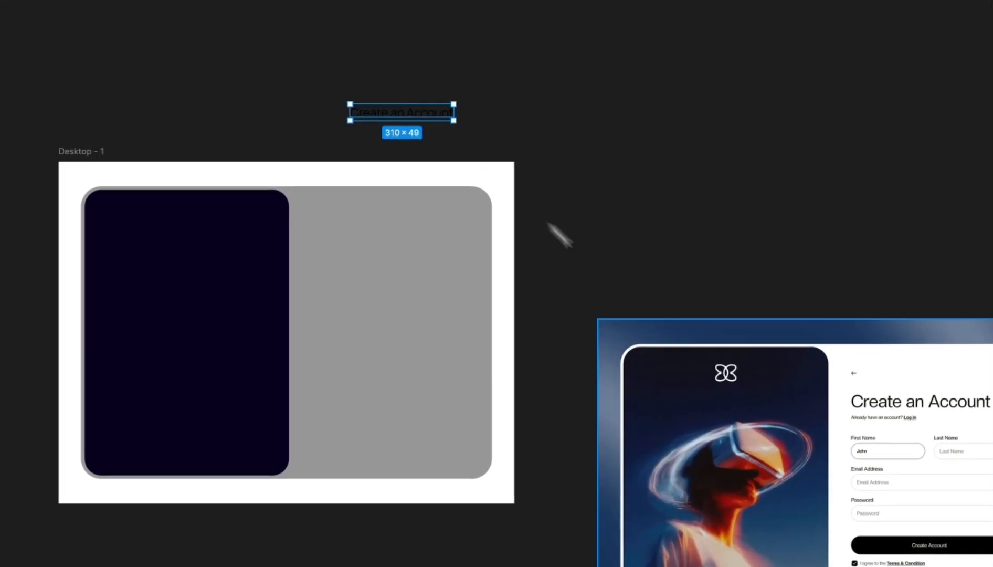
# - Place the reference login image onto the frame and send it behind the navy panel
pyautogui.moveTo(749, 389); pyautogui.dragTo(216, 232)
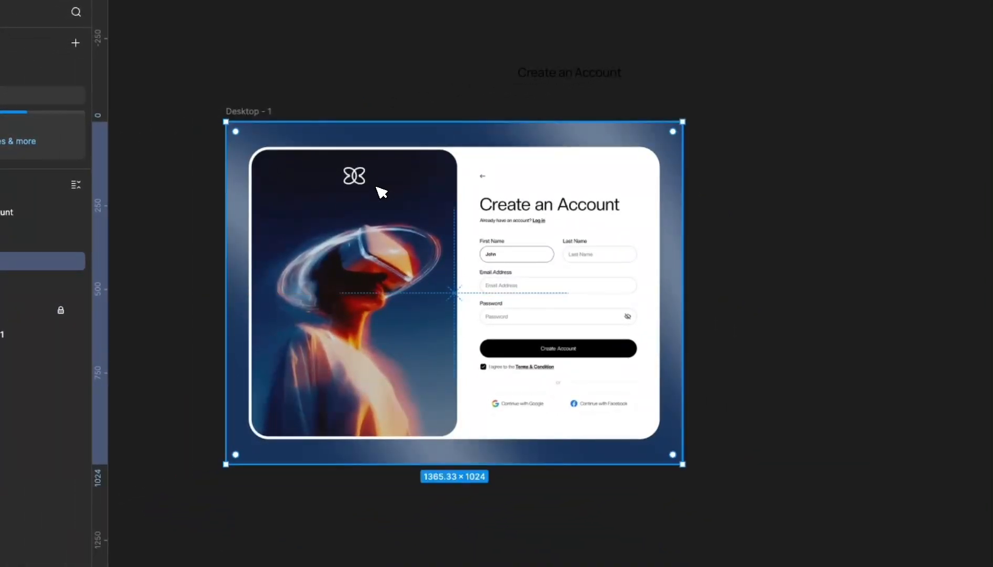
pyautogui.hotkey('ctrl', '[')
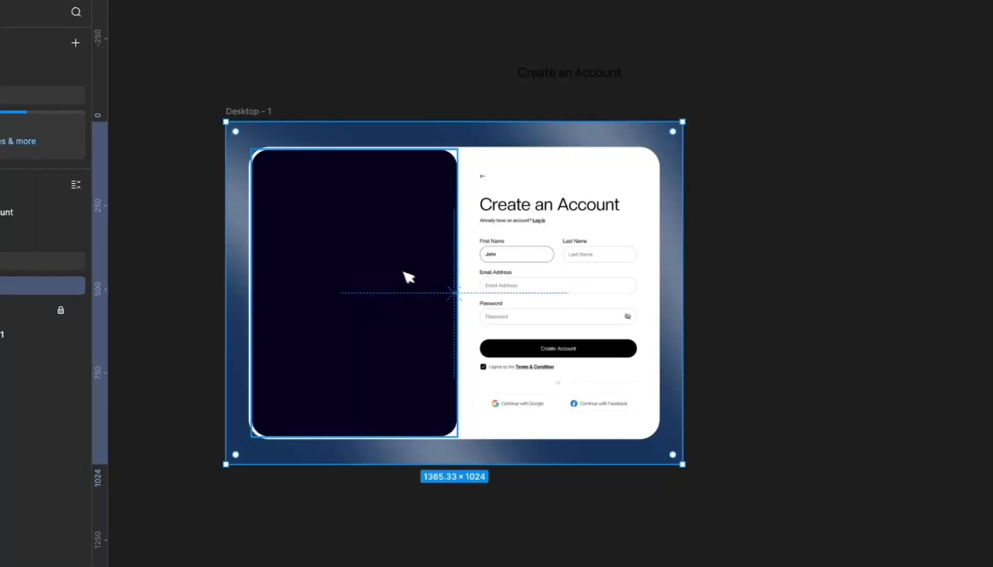
pyautogui.scroll(3, 369, 251)
pyautogui.scroll(-2, 463, 110)
pyautogui.scroll(3, 462, 109)
# - Move the heading onto the card's heading spot and enlarge it to size 48
pyautogui.click(565, 77)
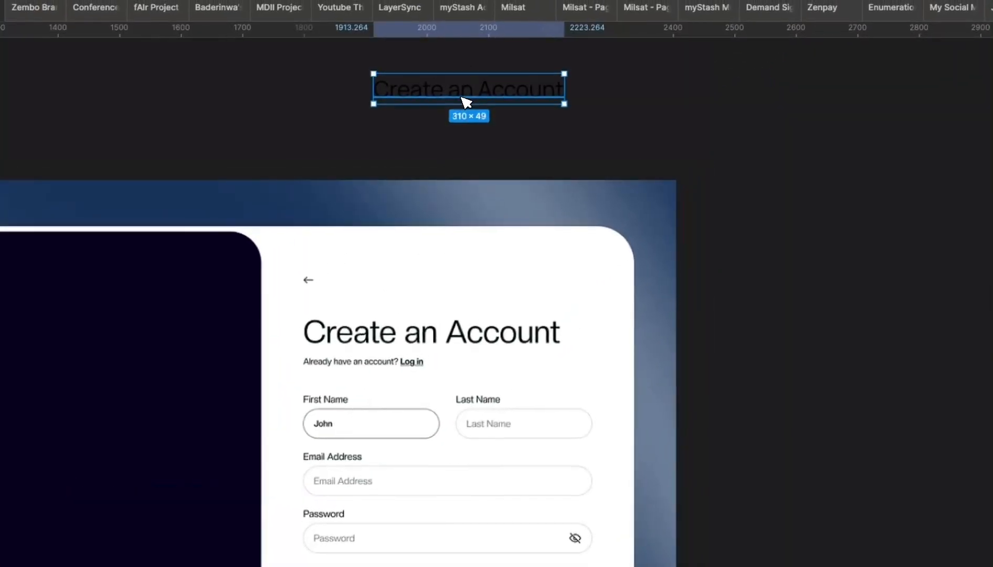
pyautogui.moveTo(466, 101); pyautogui.dragTo(423, 334)
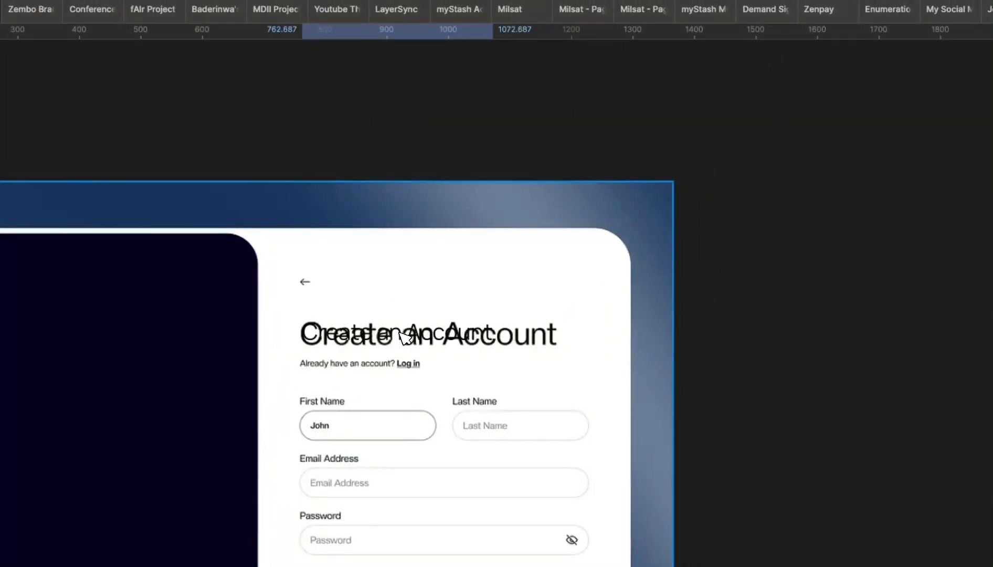
pyautogui.scroll(5, 401, 336)
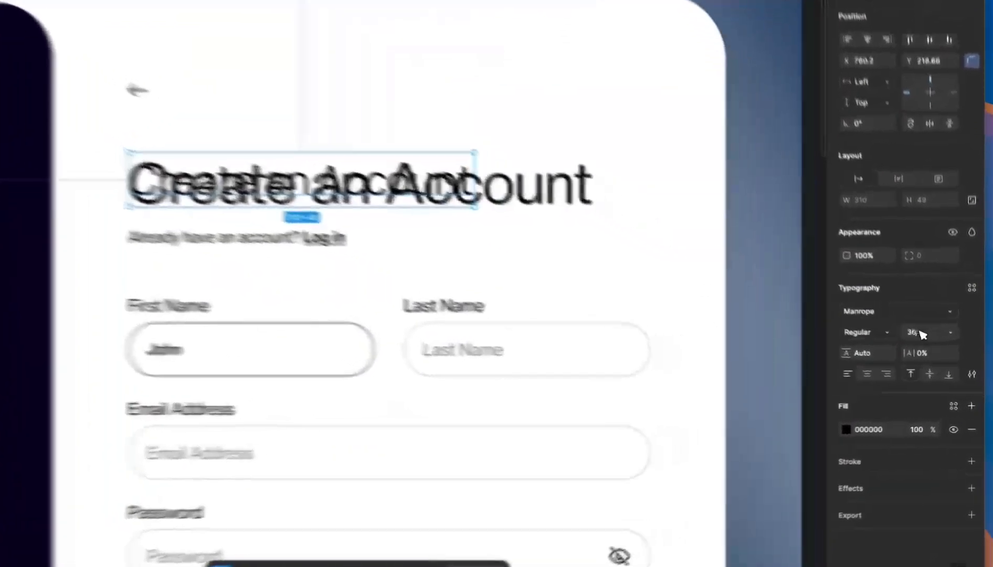
pyautogui.click(940, 351)
pyautogui.press('Up')
pyautogui.press('Up')
pyautogui.press('Up')
pyautogui.press('Up')
pyautogui.press('Up')
pyautogui.press('Up')
pyautogui.press('Up')
pyautogui.press('Up')
pyautogui.press('Up')
pyautogui.press('Up')
pyautogui.press('Up')
pyautogui.press('Up')
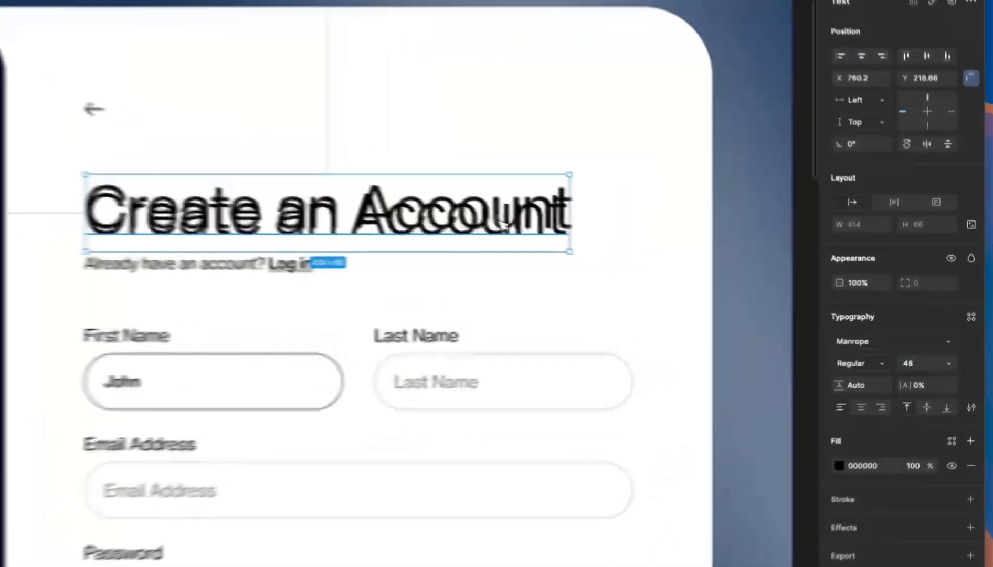
pyautogui.moveTo(625, 247); pyautogui.dragTo(623, 239)
pyautogui.moveTo(448, 203); pyautogui.dragTo(452, 205)
# - Make the heading Medium weight and nudge it onto the reference heading
pyautogui.click(856, 368)
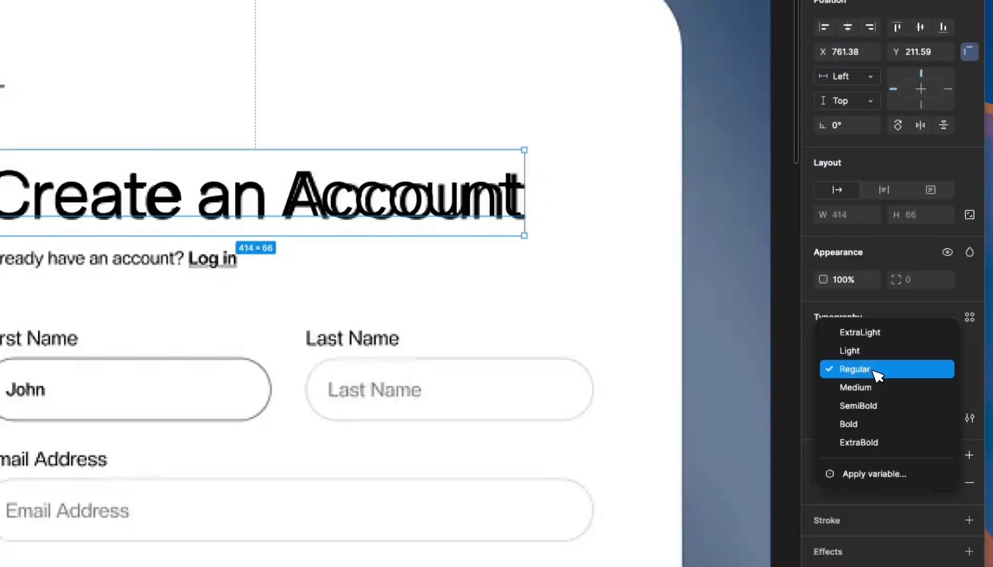
pyautogui.click(874, 394)
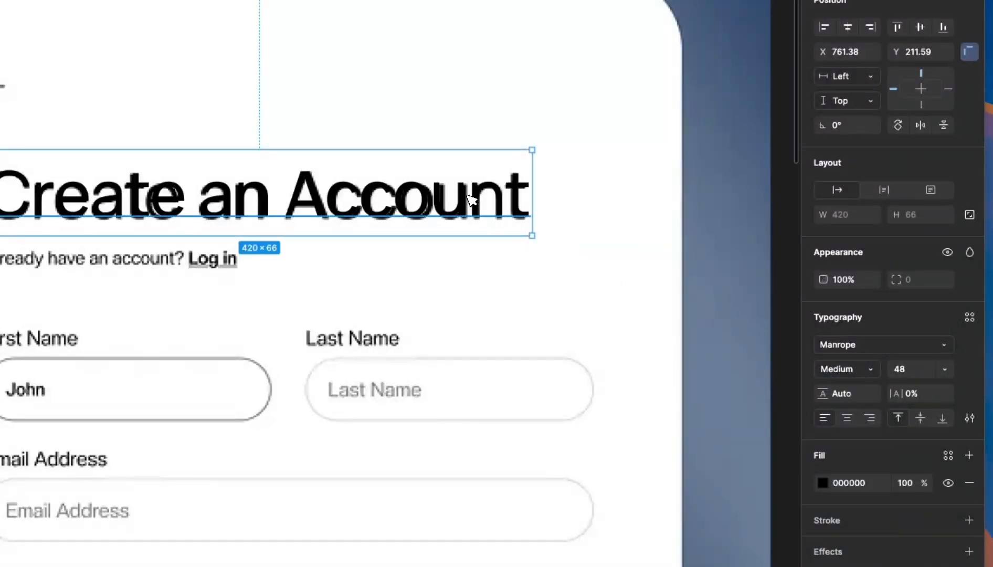
pyautogui.moveTo(475, 200); pyautogui.dragTo(468, 193)
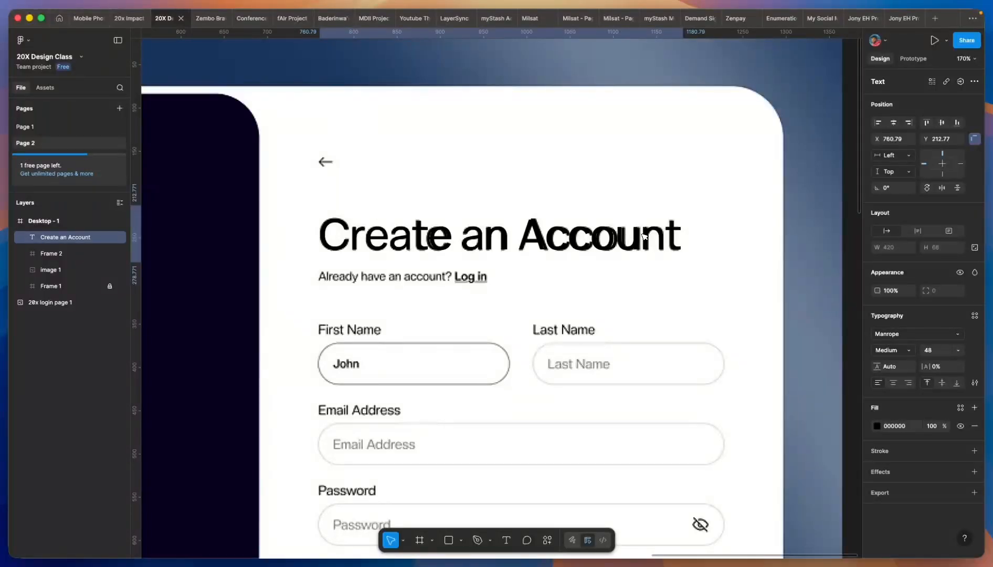
pyautogui.scroll(-5, 513, 261)
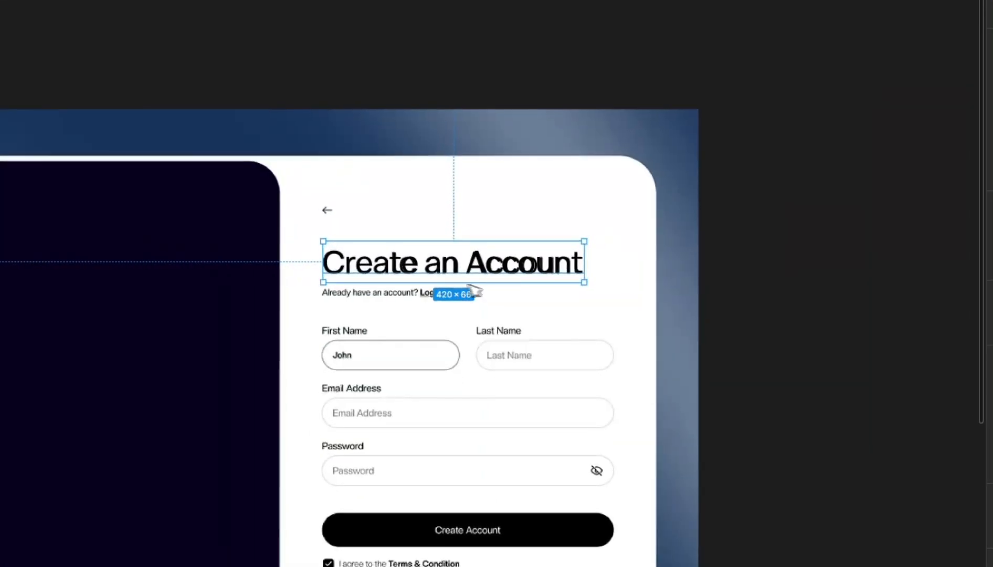
# - Add a new text layer reading 'Already have an account? Log in' on the form
pyautogui.click(717, 222)
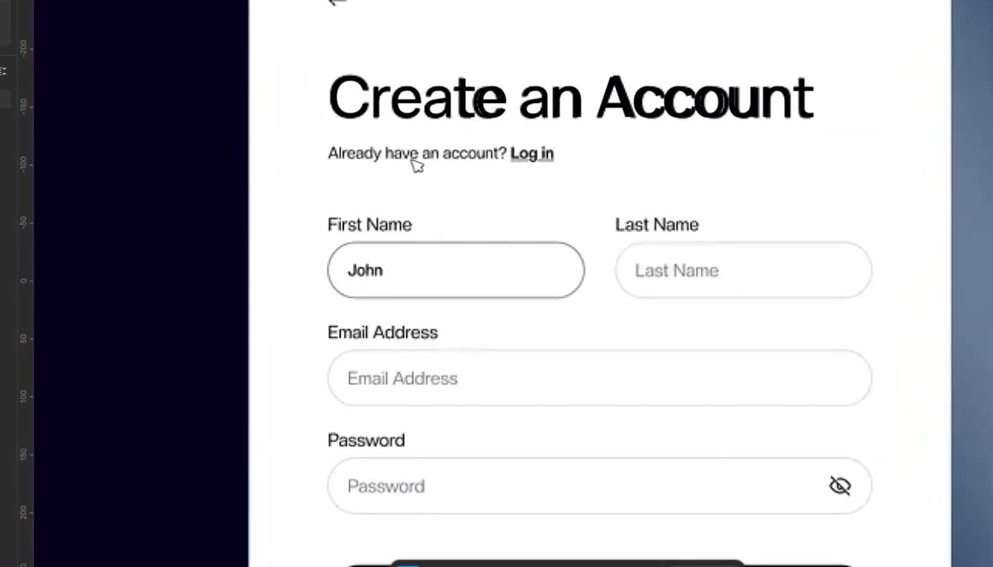
pyautogui.scroll(-3, 520, 153)
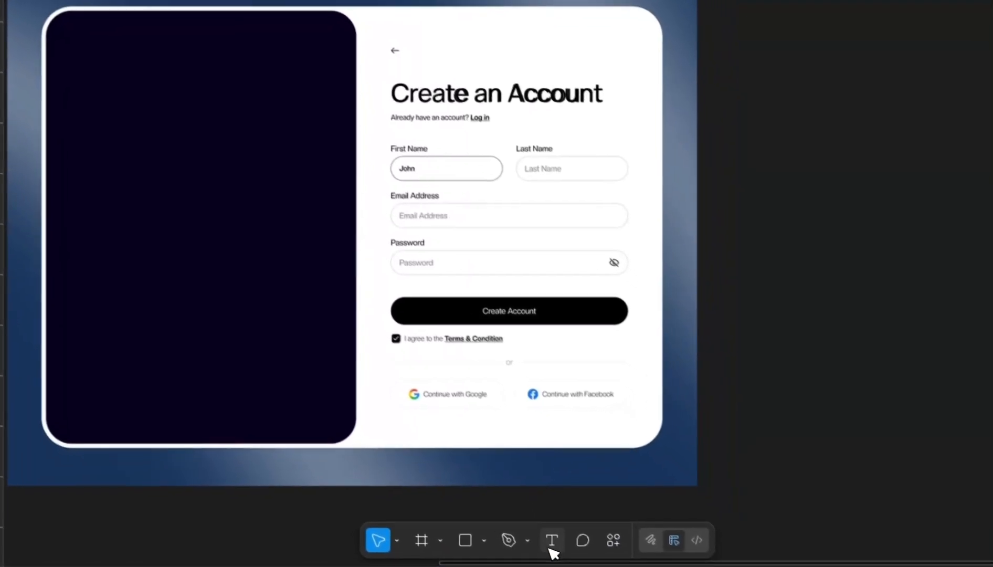
pyautogui.click(549, 545)
pyautogui.scroll(5, 435, 117)
pyautogui.click(391, 153)
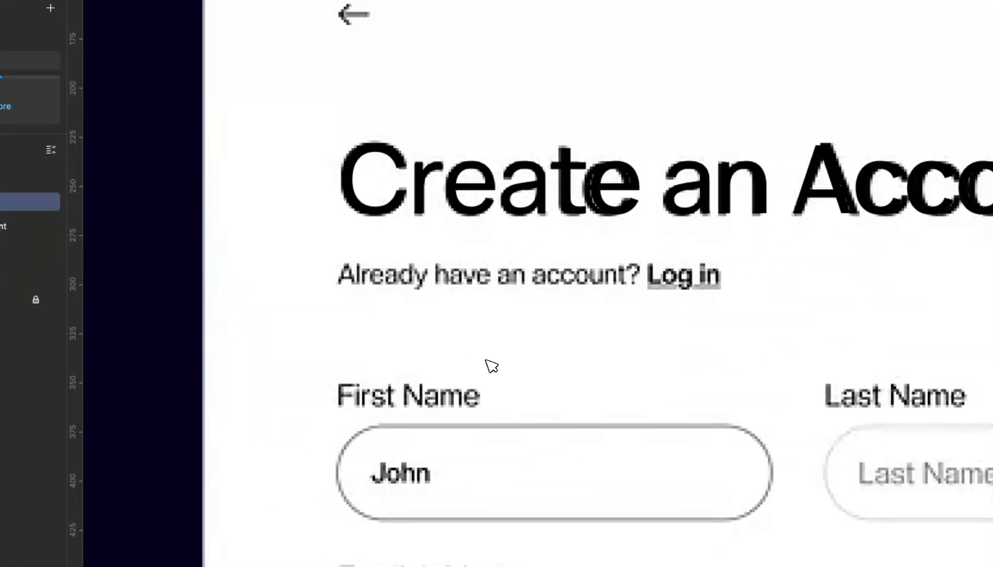
pyautogui.write('Already have an account?')
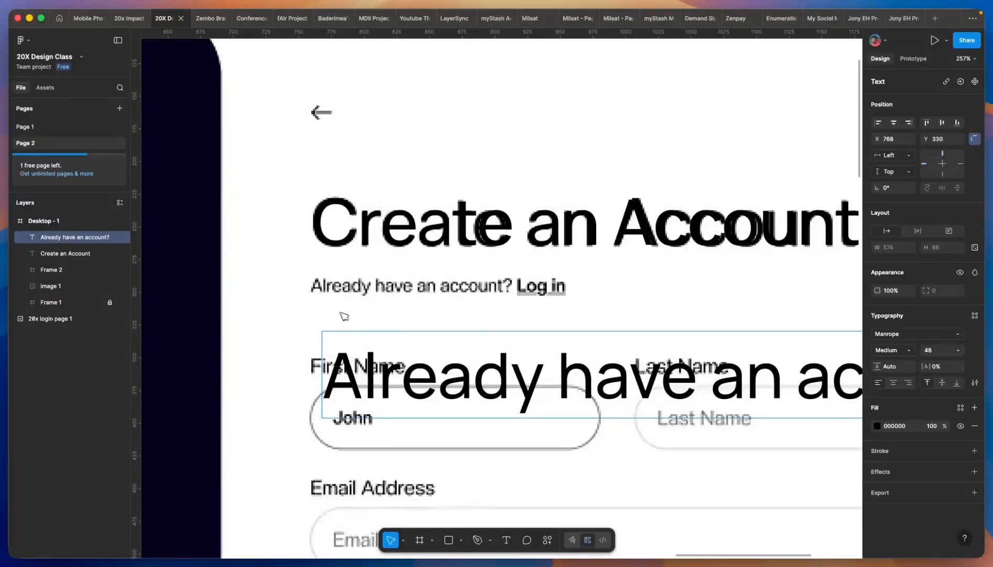
pyautogui.scroll(-5, 344, 316)
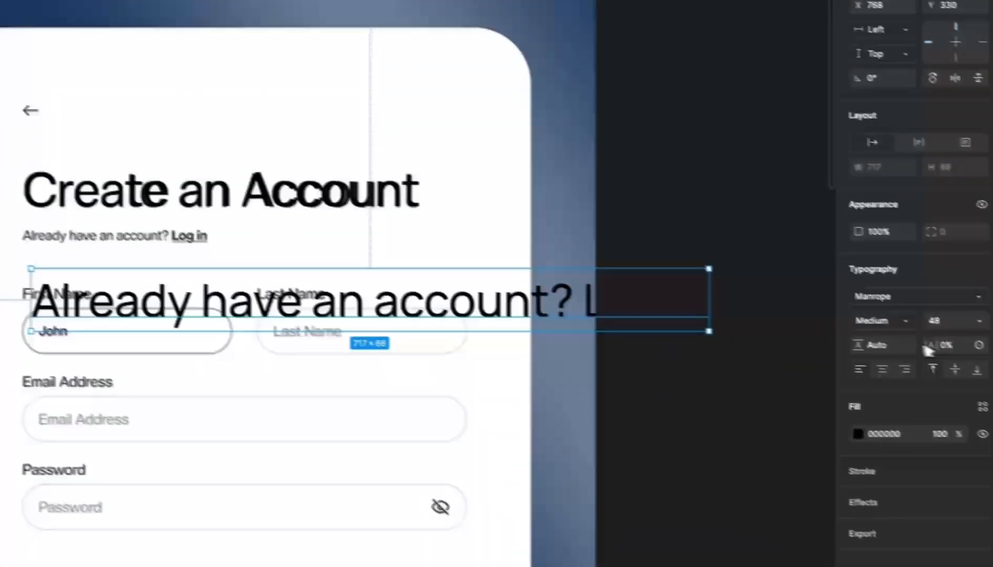
# - Shrink the subtitle to size 13 and move it onto the reference subtitle
pyautogui.click(944, 349)
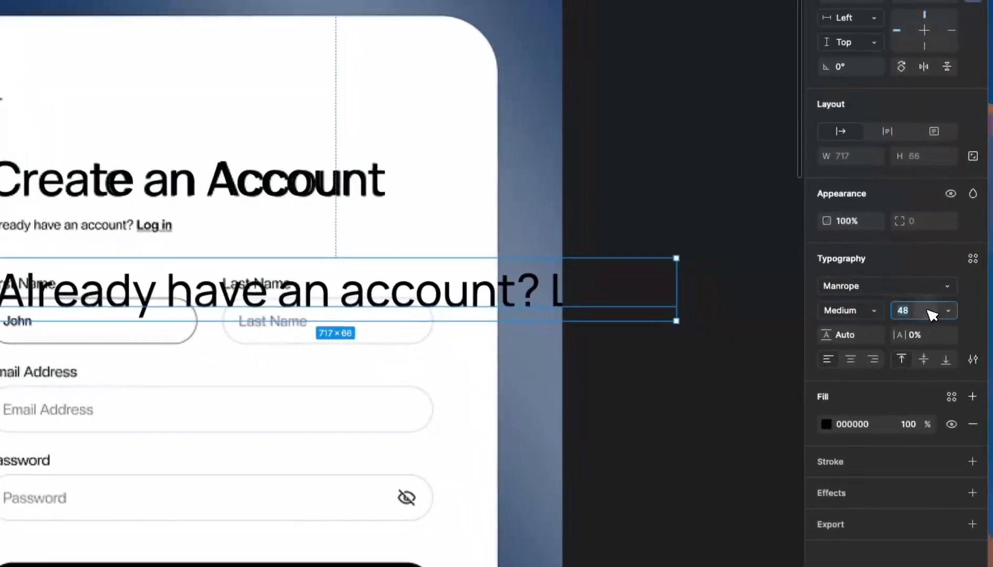
pyautogui.press('Down')
pyautogui.press('Down')
pyautogui.press('Down')
pyautogui.press('Down')
pyautogui.press('Down')
pyautogui.press('Down')
pyautogui.press('Down')
pyautogui.press('Down')
pyautogui.press('Down')
pyautogui.press('Down')
pyautogui.press('Down')
pyautogui.press('Down')
pyautogui.press('Down')
pyautogui.press('Down')
pyautogui.press('Down')
pyautogui.press('Down')
pyautogui.press('Down')
pyautogui.press('Down')
pyautogui.press('Down')
pyautogui.press('Down')
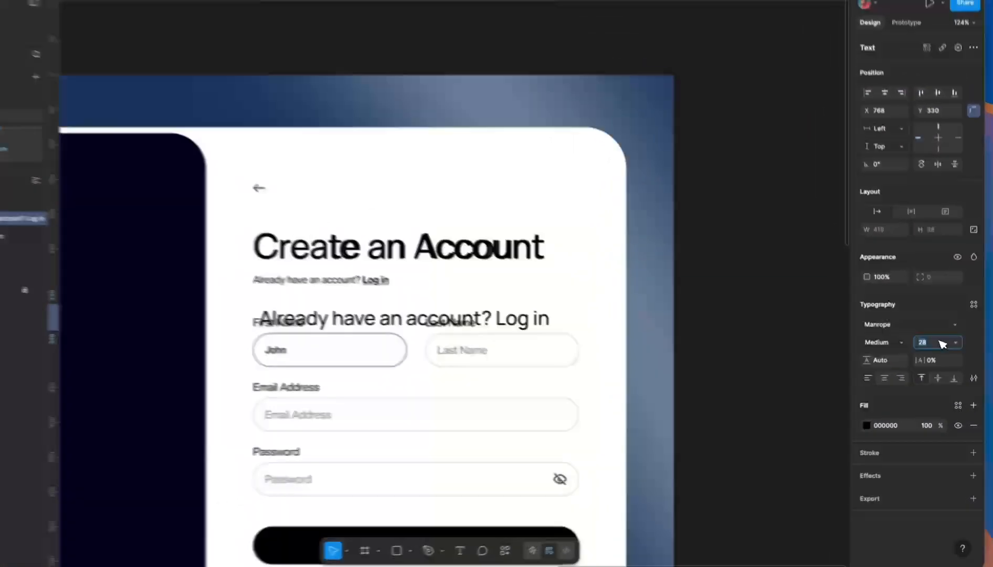
pyautogui.press('Down')
pyautogui.press('Down')
pyautogui.press('Down')
pyautogui.press('Down')
pyautogui.press('Down')
pyautogui.press('Down')
pyautogui.press('Down')
pyautogui.press('Down')
pyautogui.press('Down')
pyautogui.press('Down')
pyautogui.press('Down')
pyautogui.press('Down')
pyautogui.press('Down')
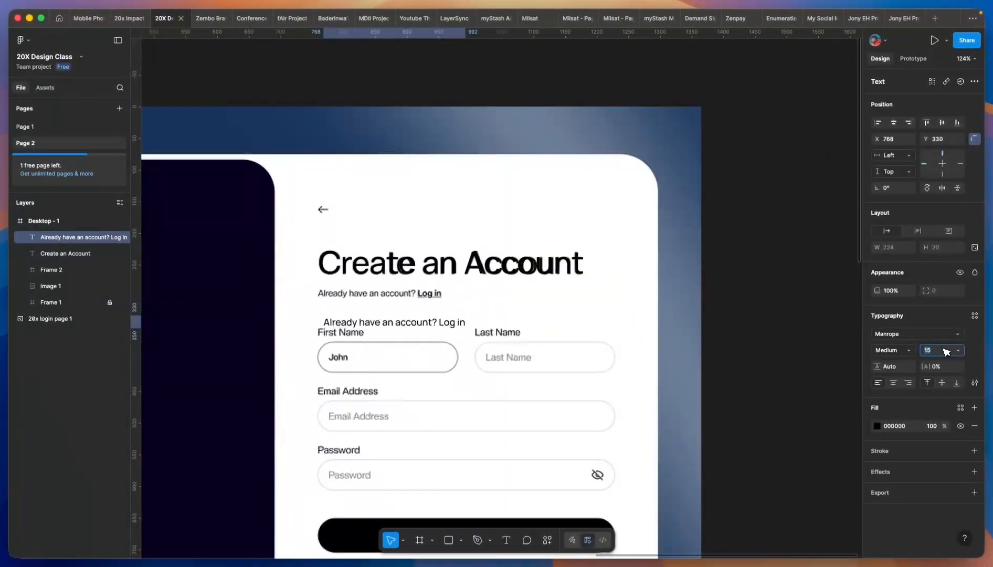
pyautogui.scroll(5, 347, 303)
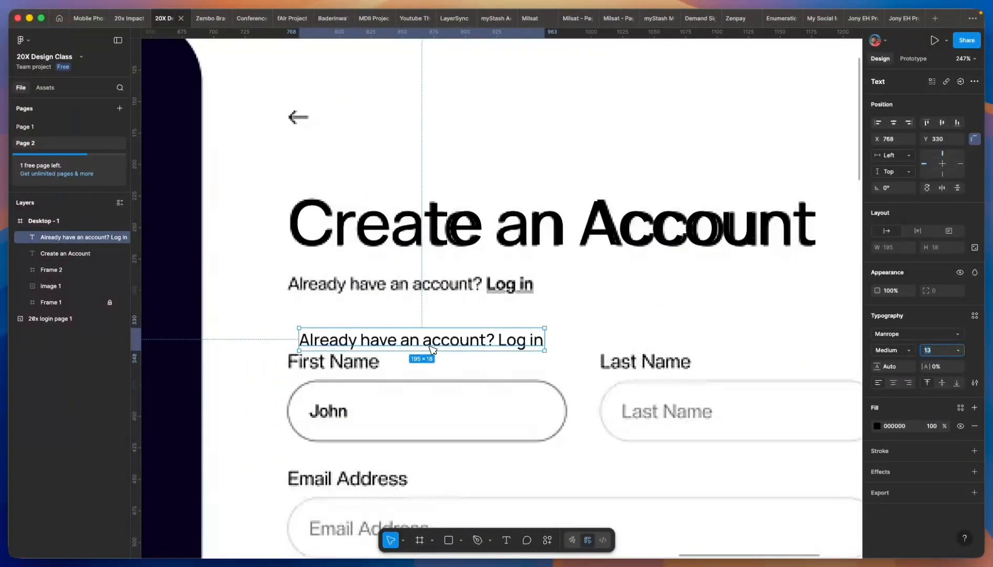
pyautogui.moveTo(432, 349); pyautogui.dragTo(417, 289)
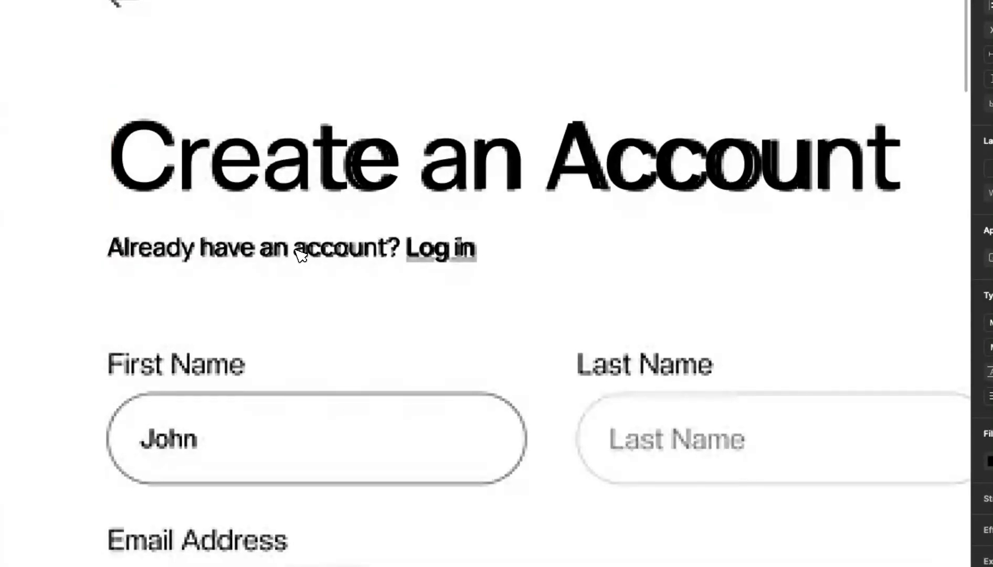
pyautogui.press('Down')
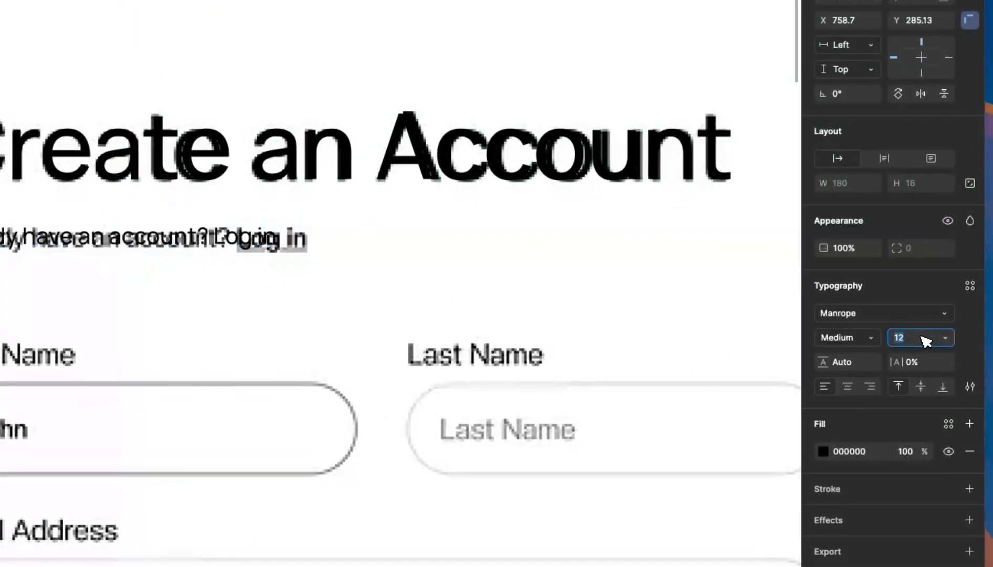
pyautogui.press('Up')
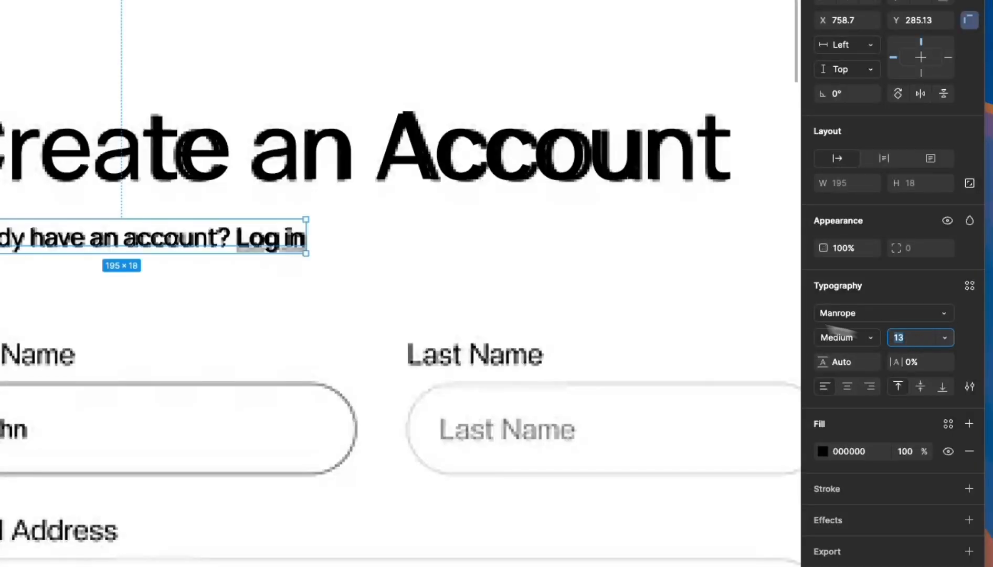
pyautogui.scroll(3, 213, 238)
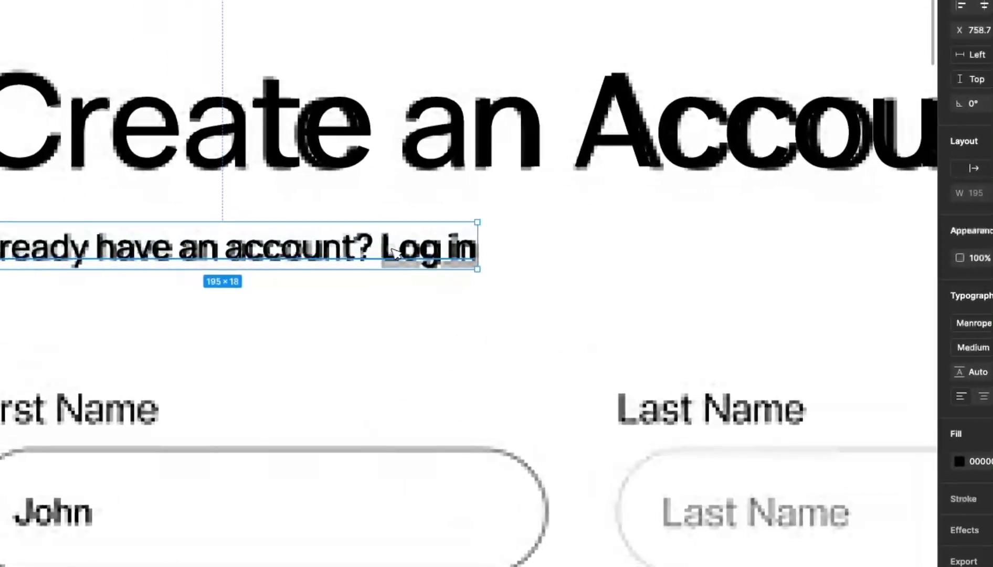
# - Duplicate the subtitle and make the copy's 'Log in' words bold
pyautogui.moveTo(392, 250); pyautogui.dragTo(500, 326)
pyautogui.doubleClick(392, 312)
pyautogui.click(390, 312)
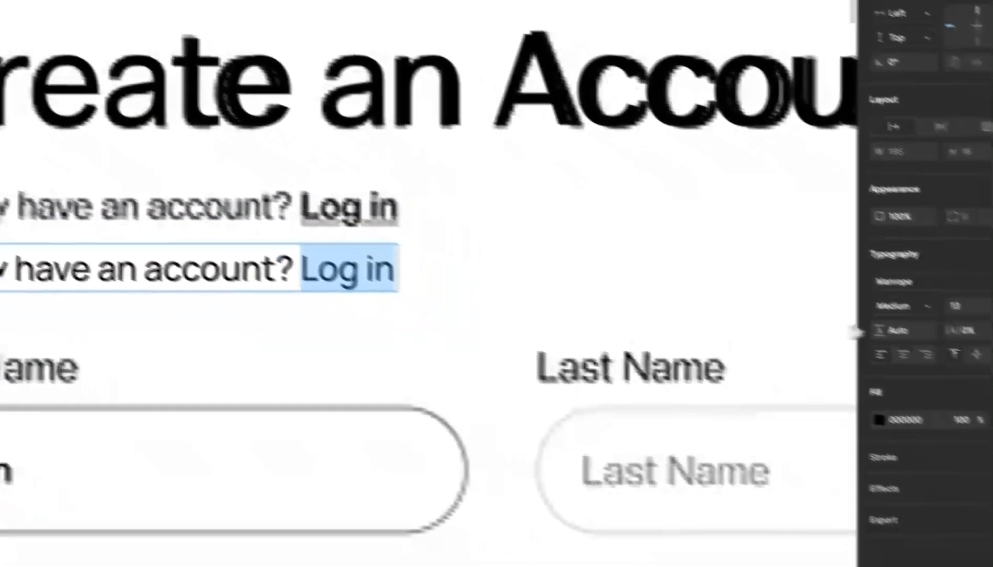
pyautogui.click(976, 348)
pyautogui.click(869, 313)
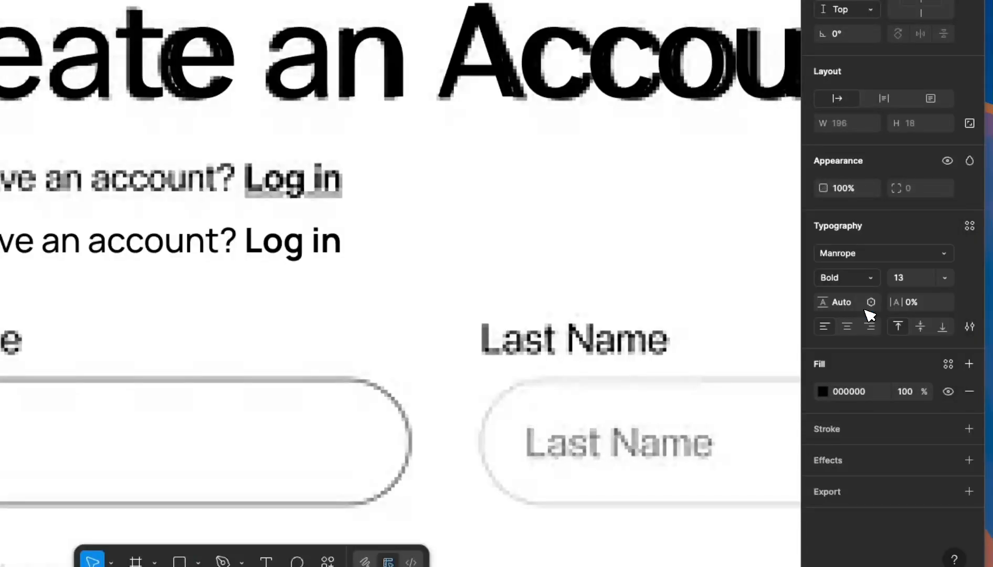
pyautogui.click(969, 325)
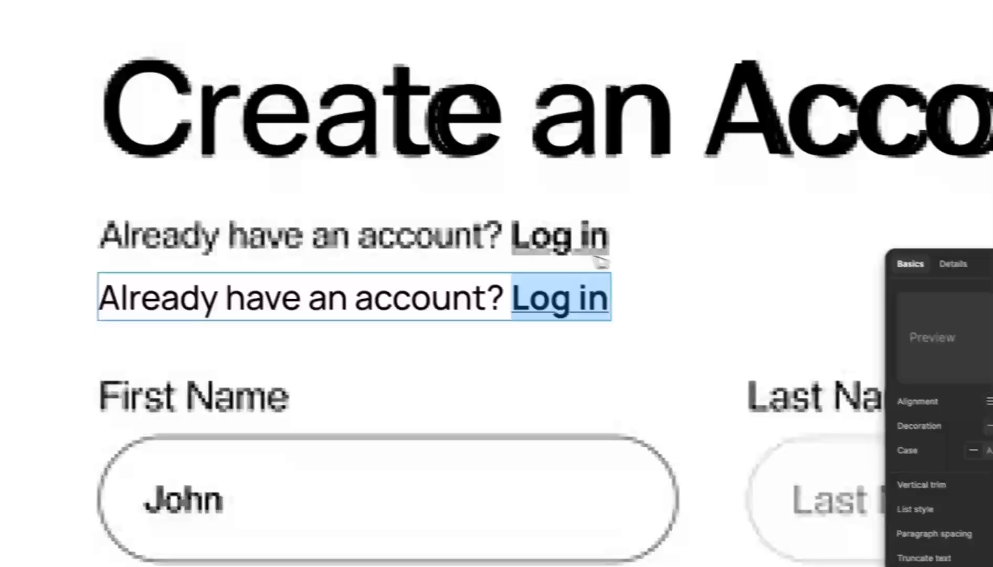
pyautogui.press('Escape')
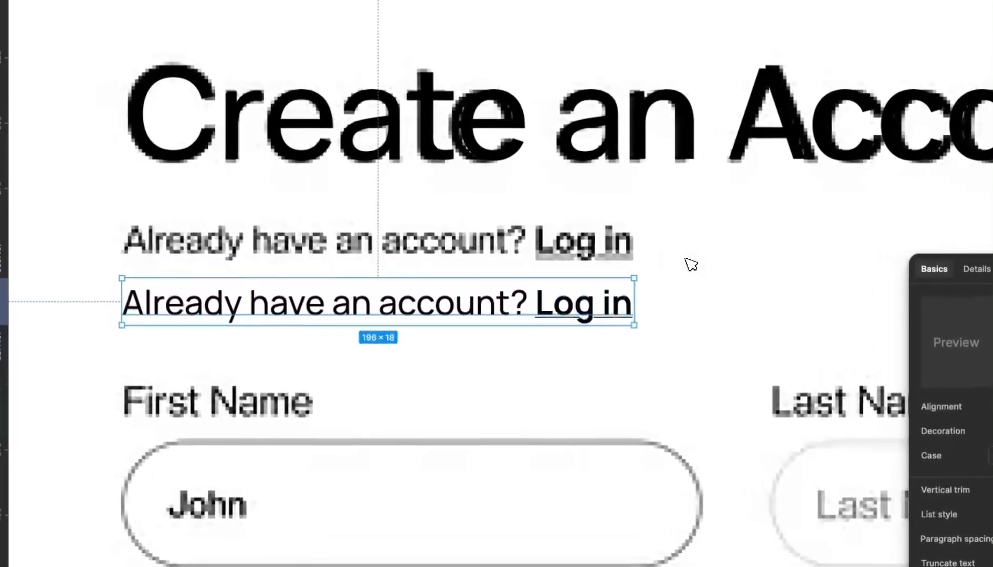
pyautogui.click(333, 350)
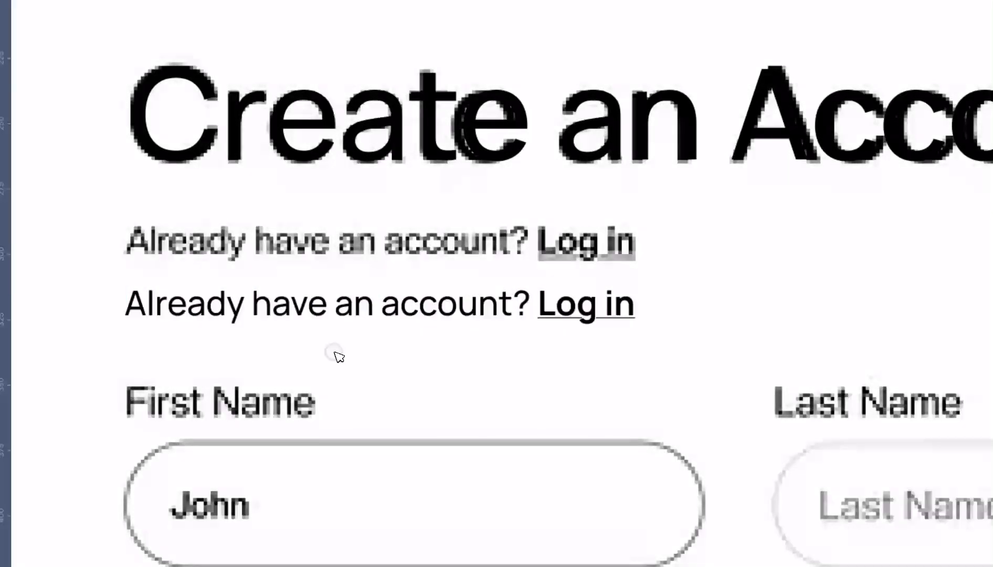
# - Set the 'Already have an account?' part of the copy to Regular weight
pyautogui.doubleClick(355, 319)
pyautogui.moveTo(538, 306); pyautogui.dragTo(109, 314)
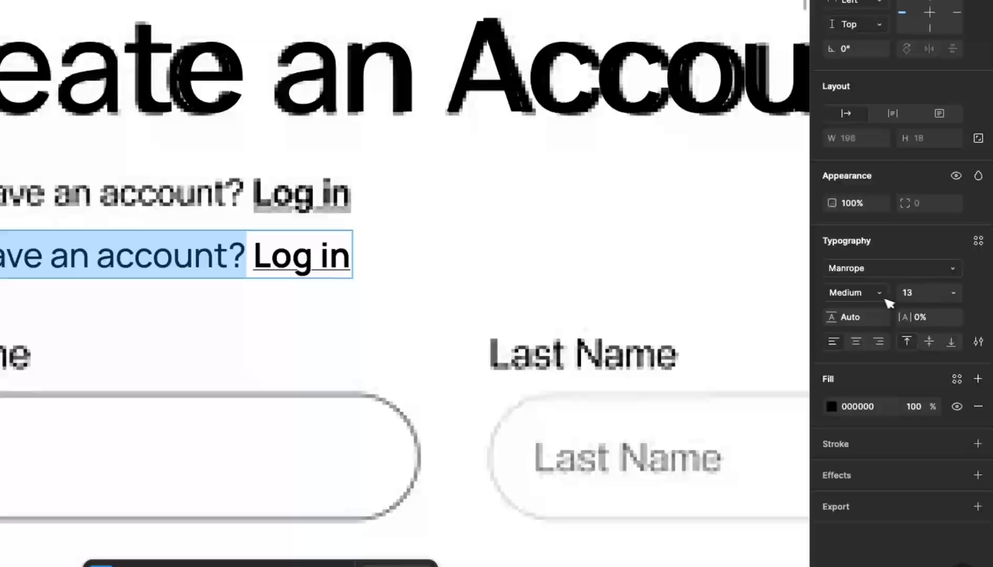
pyautogui.click(886, 297)
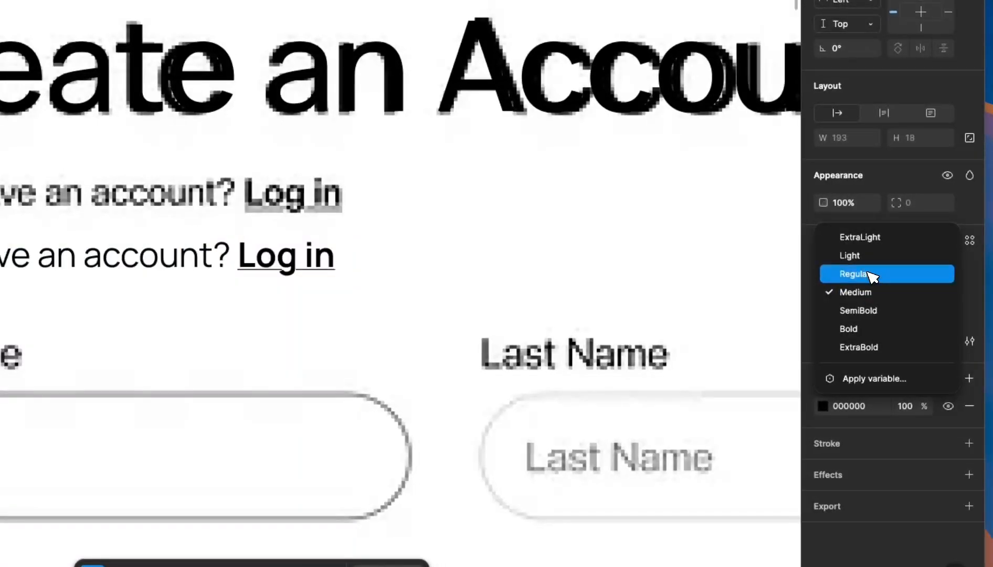
pyautogui.click(872, 275)
pyautogui.press('Escape')
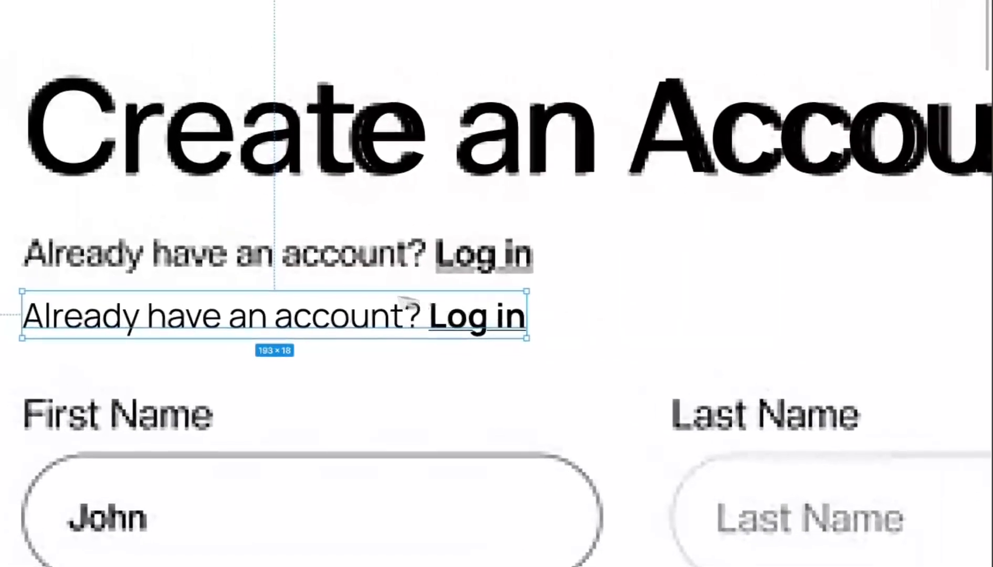
# - Align the styled subtitle copy over the reference subtitle
pyautogui.moveTo(407, 312); pyautogui.dragTo(367, 263)
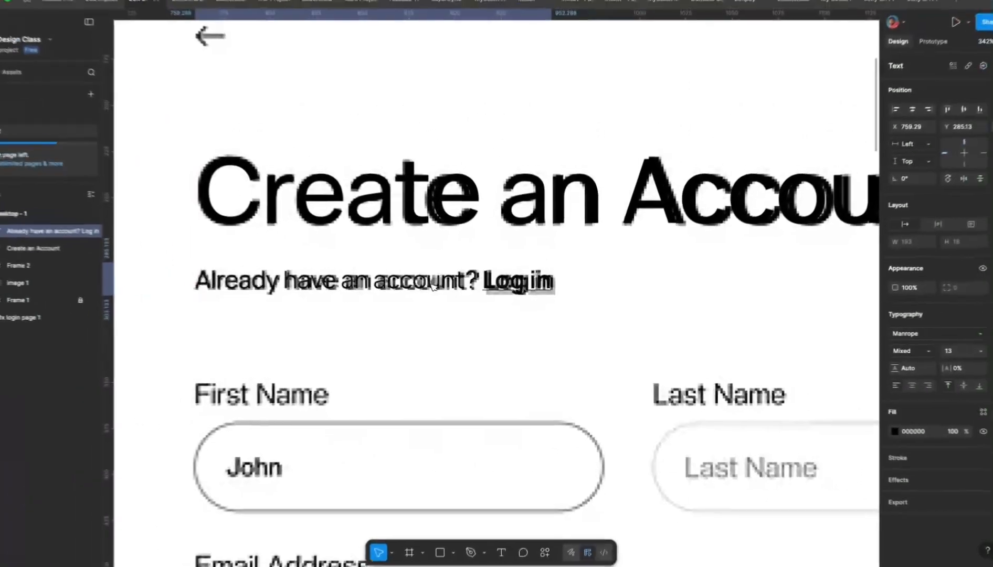
pyautogui.moveTo(441, 289); pyautogui.dragTo(443, 292)
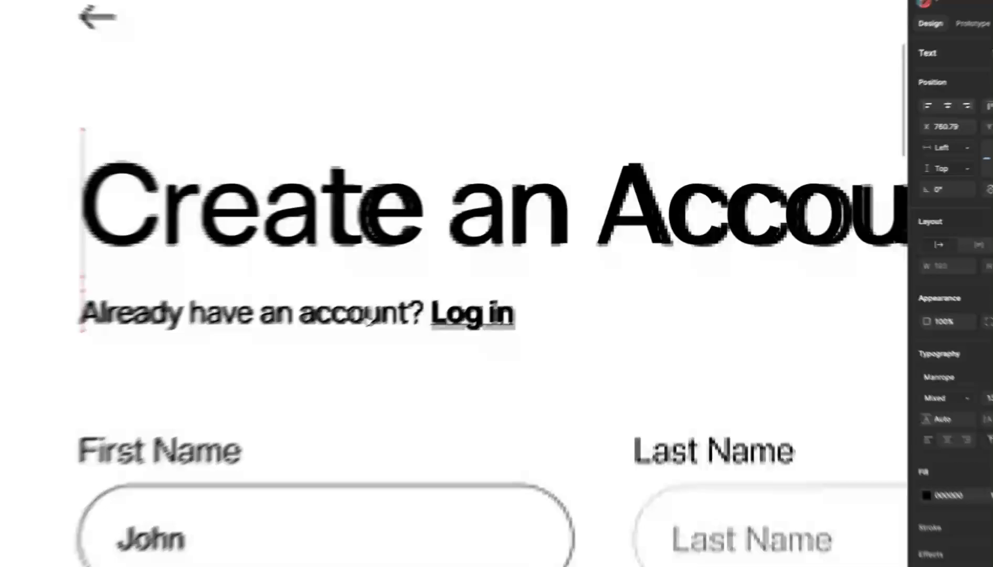
pyautogui.scroll(-10, 442, 288)
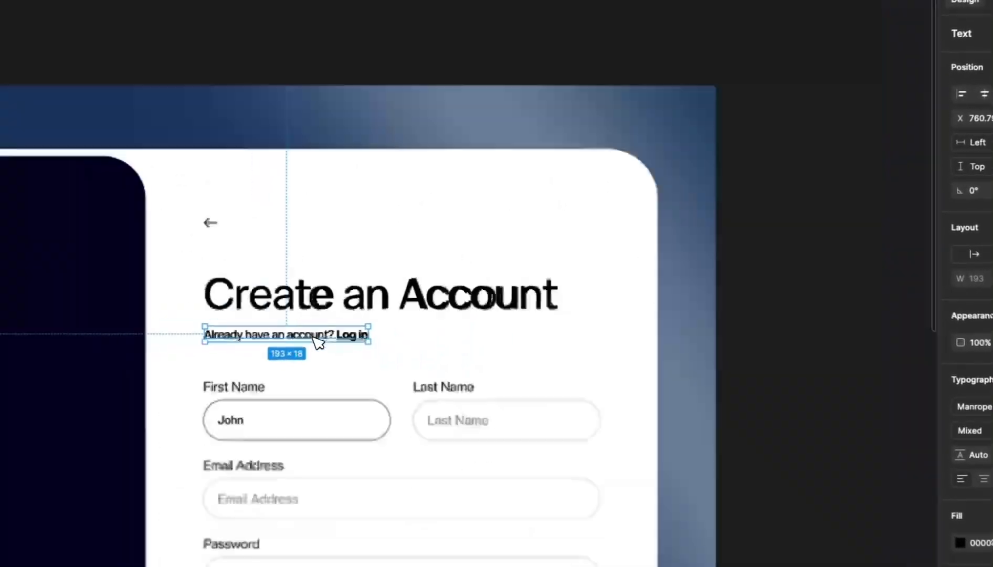
pyautogui.click(614, 242)
pyautogui.scroll(-3, 575, 277)
# - Pull the design frame and reference screenshot aside to compare, then undo both back into Desktop - 1
pyautogui.click(384, 151)
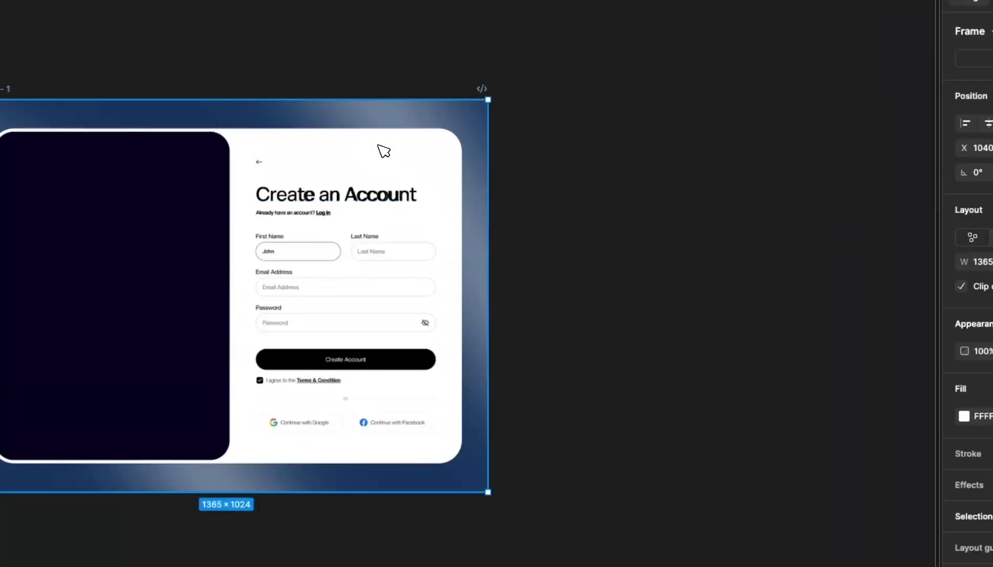
pyautogui.moveTo(378, 144); pyautogui.dragTo(818, 381)
pyautogui.hotkey('ctrl', 'z')
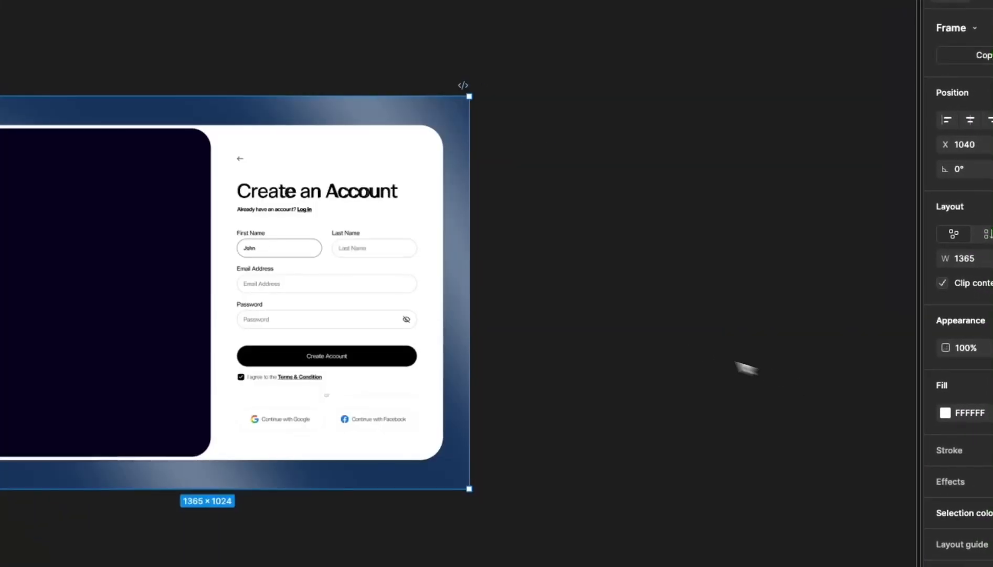
pyautogui.moveTo(341, 137); pyautogui.dragTo(684, 408)
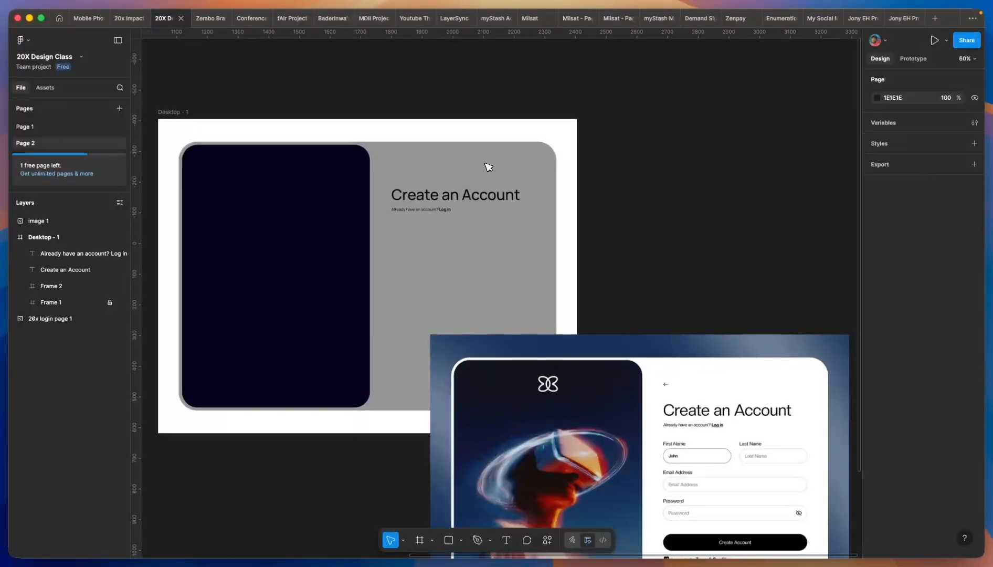
pyautogui.press('super+z')
pyautogui.press('super+z')
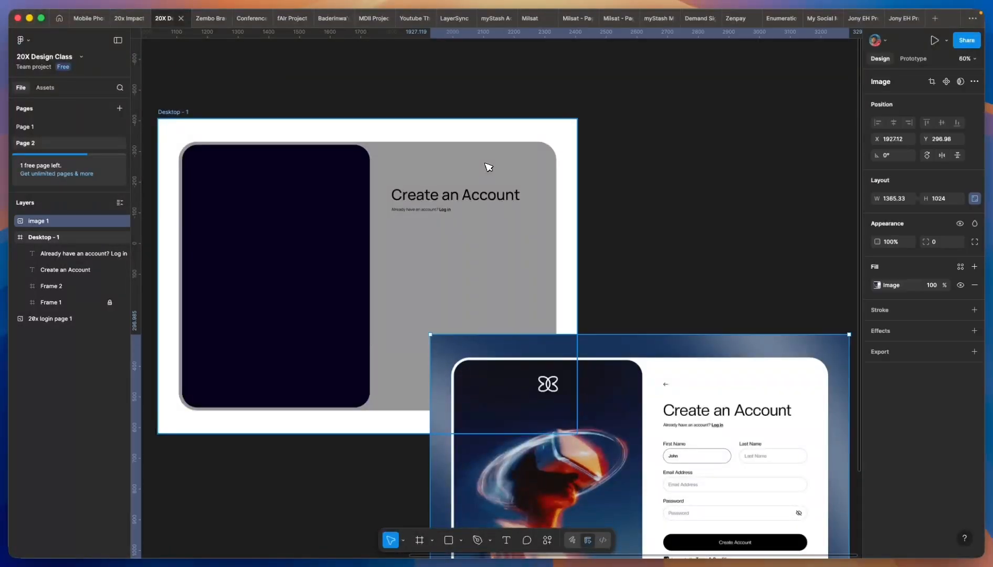
pyautogui.scroll(5, 434, 230)
pyautogui.scroll(3, 452, 244)
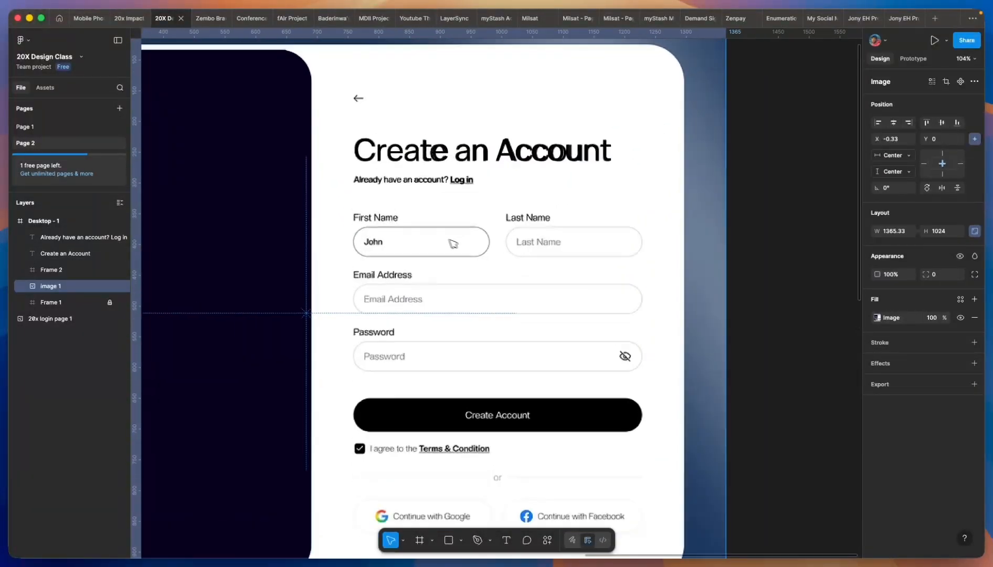
pyautogui.scroll(-4, 368, 227)
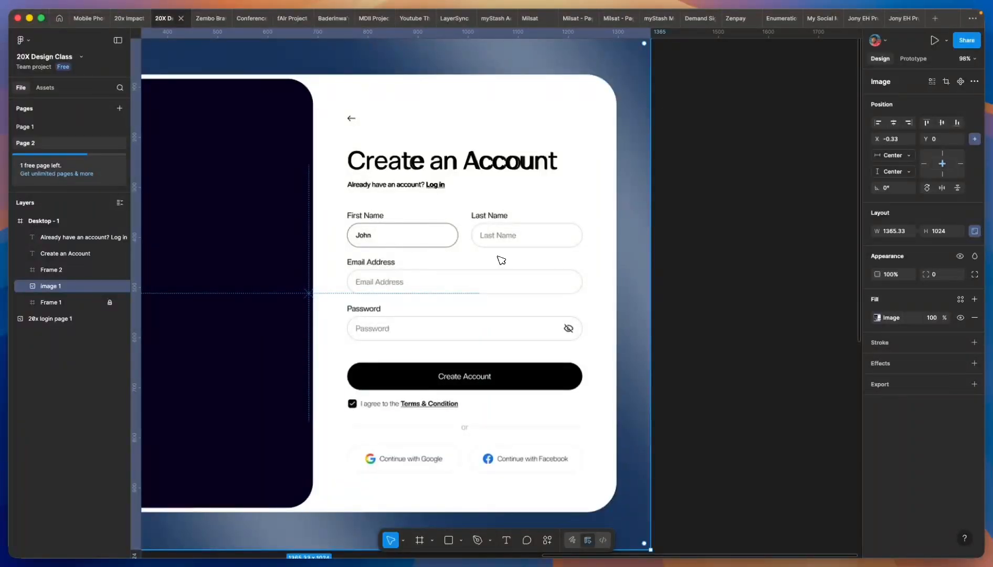
pyautogui.scroll(3, 477, 241)
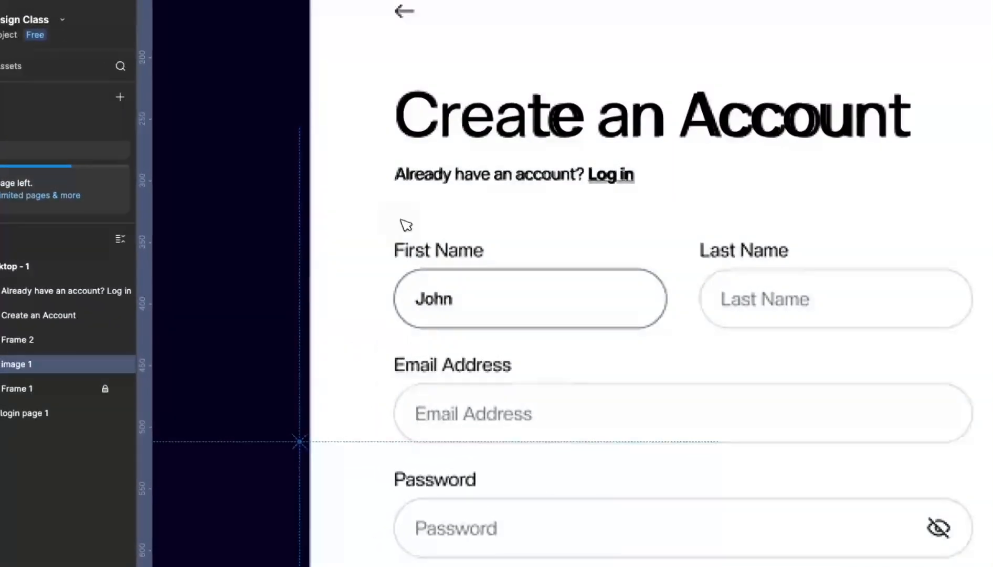
# - Add a 'First Name' text label at the reference label, sized 14
pyautogui.press('t')
pyautogui.click(400, 219)
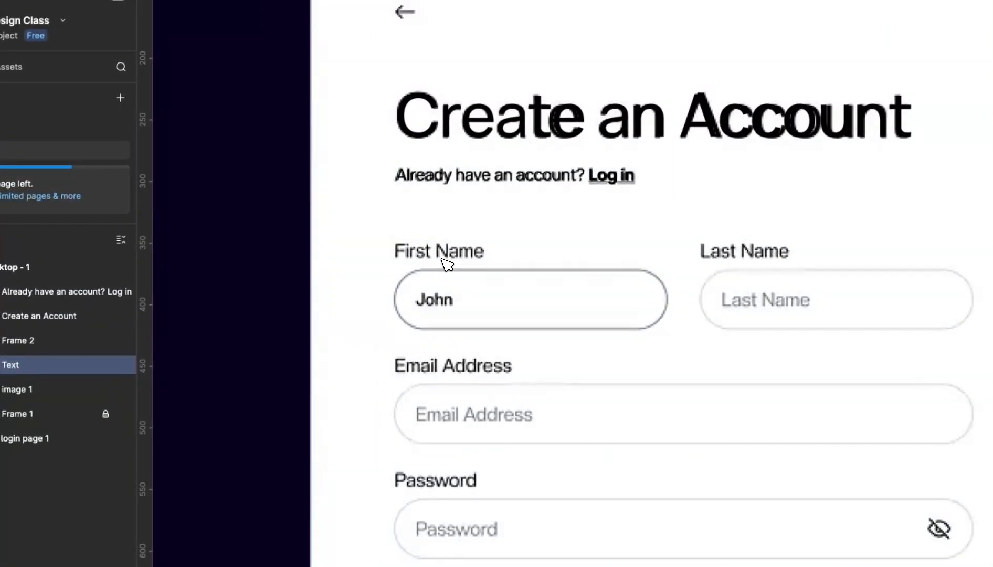
pyautogui.write('First Name')
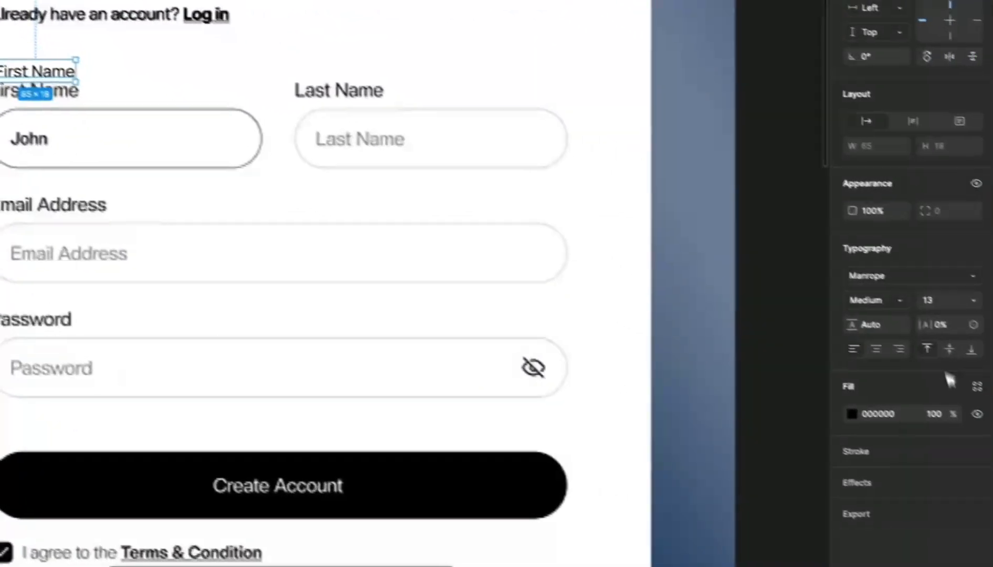
pyautogui.click(939, 351)
pyautogui.press('Up')
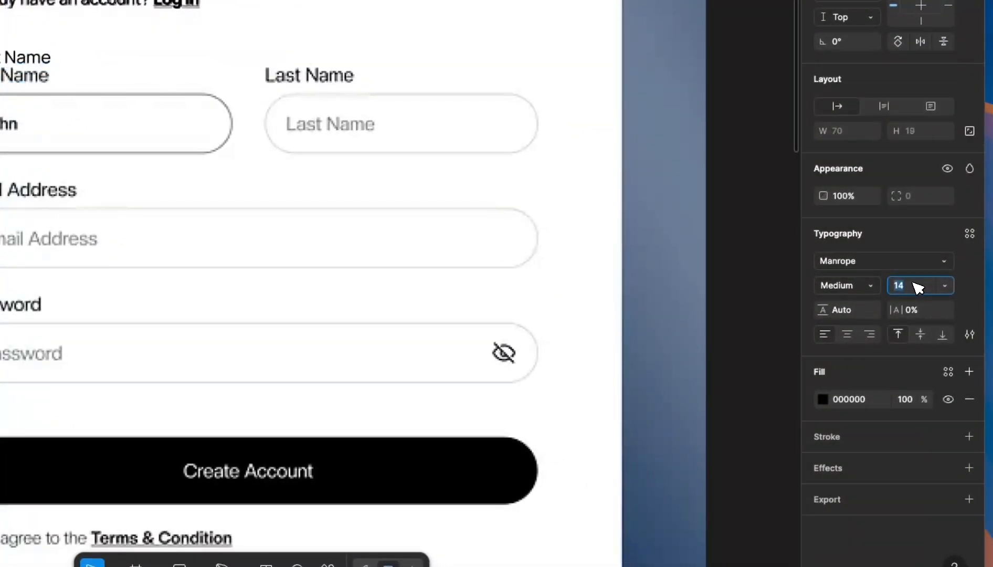
pyautogui.scroll(5, 213, 188)
pyautogui.click(213, 188)
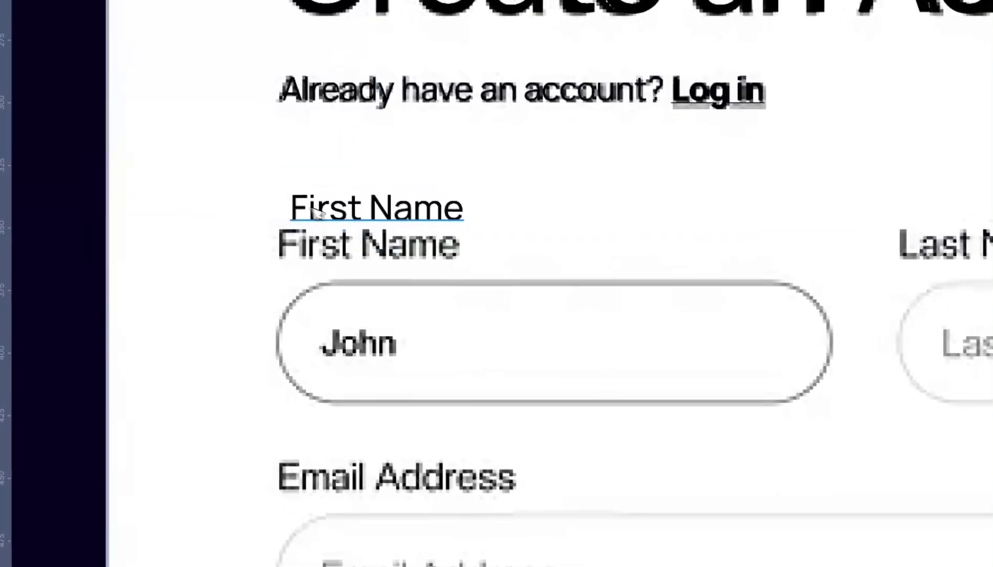
# - Raise the First Name label to size 15 and nudge it onto the reference label
pyautogui.click(351, 217)
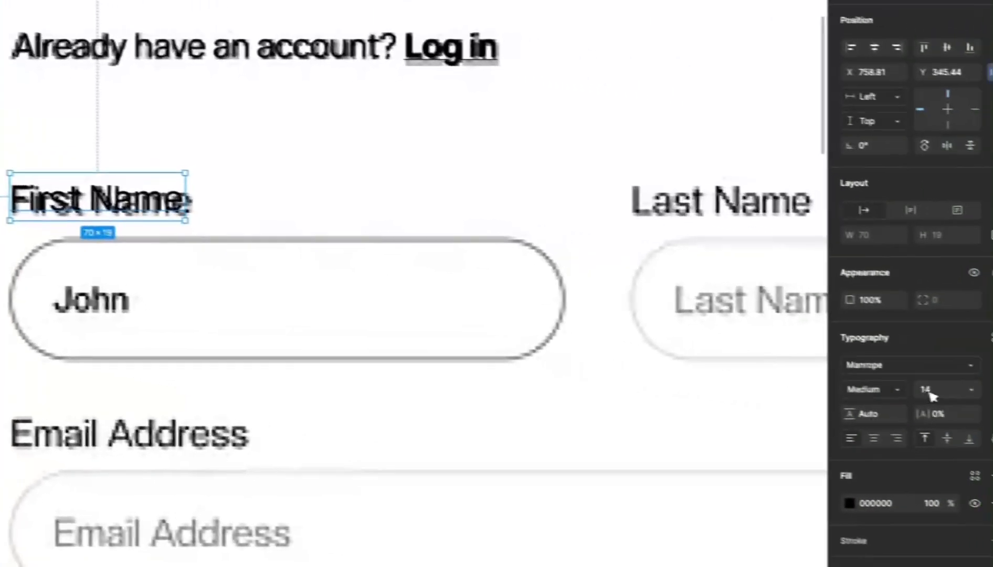
pyautogui.click(927, 389)
pyautogui.press('Up')
pyautogui.scroll(5, 79, 197)
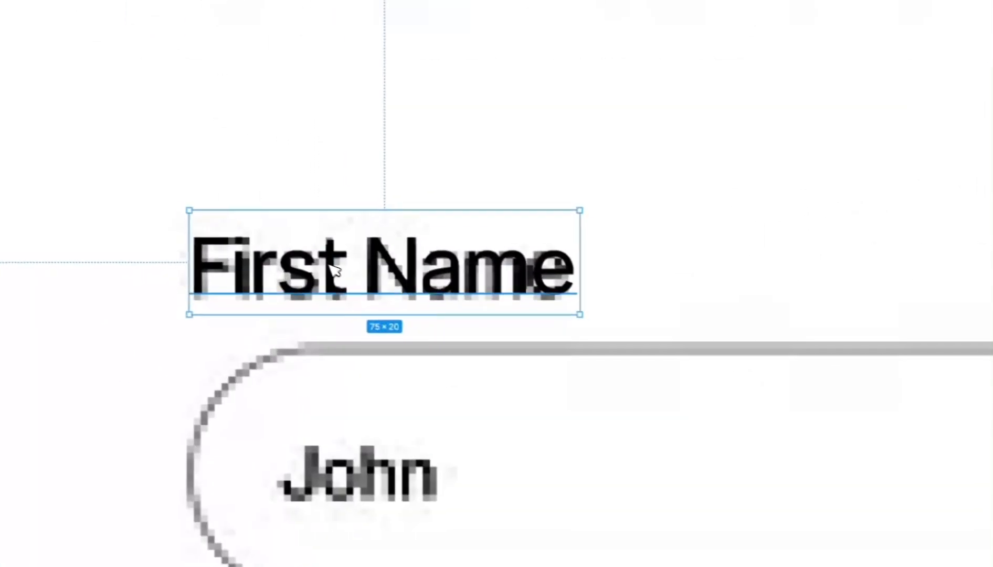
pyautogui.moveTo(80, 195); pyautogui.dragTo(80, 199)
pyautogui.moveTo(405, 283); pyautogui.dragTo(406, 275)
pyautogui.scroll(-5, 405, 276)
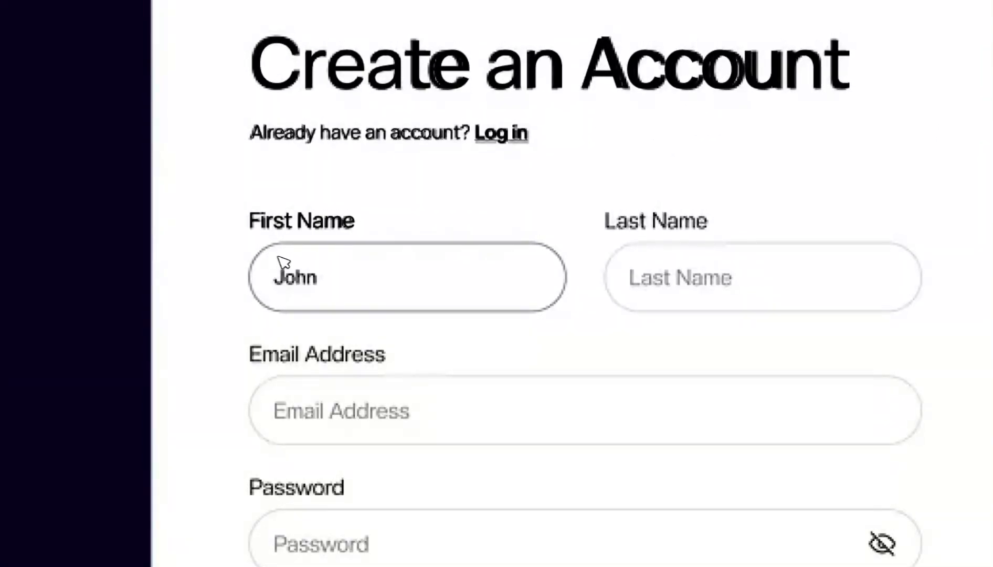
# - Draw a 222×48 box covering the first-name input field
pyautogui.moveTo(254, 243)
pyautogui.mouseDown()
pyautogui.moveTo(569, 325)
pyautogui.moveTo(571, 316)
pyautogui.mouseUp()
pyautogui.scroll(5, 265, 283)
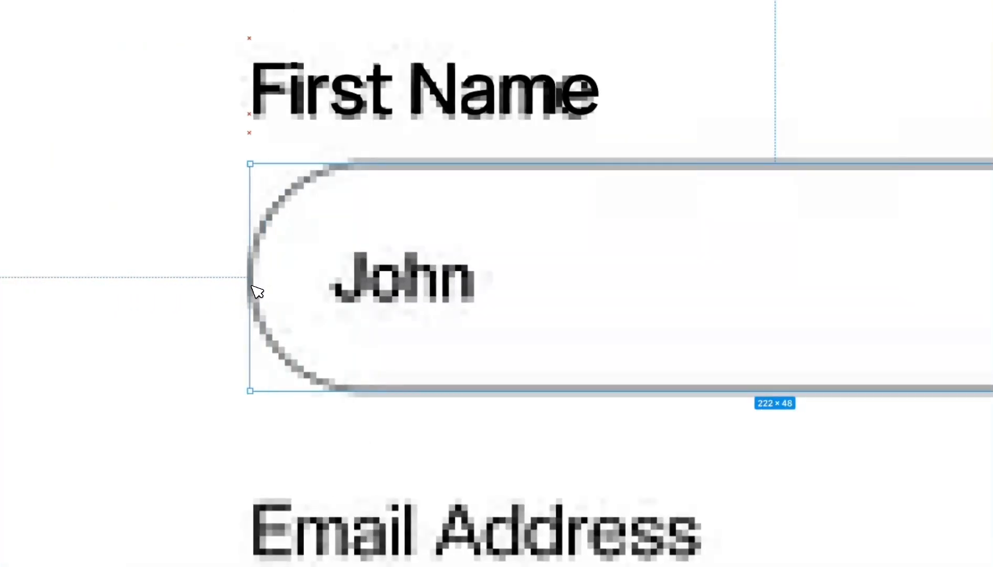
pyautogui.scroll(-3, 257, 291)
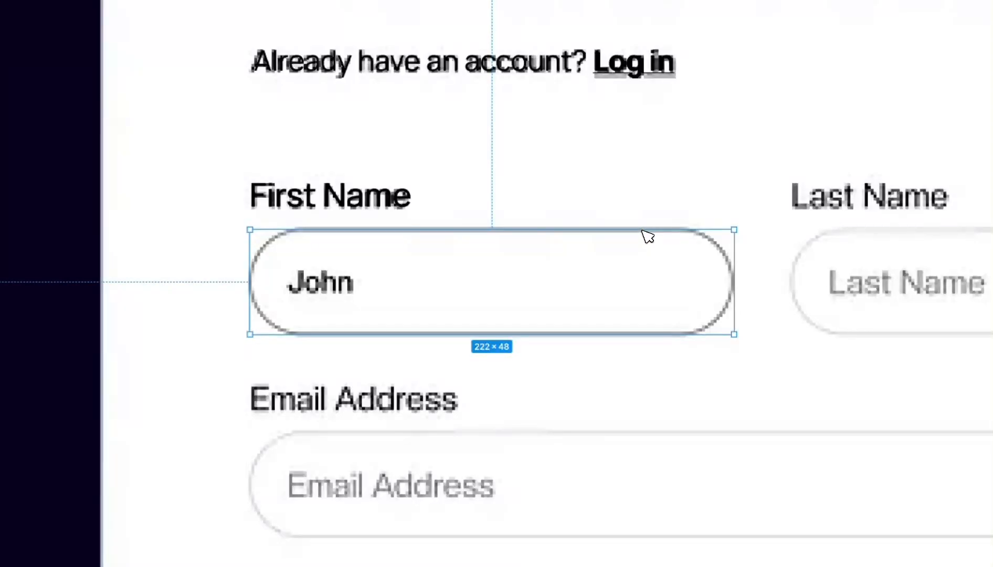
# - Add a white fill to the box and hide it to reveal the reference
pyautogui.scroll(-2, 647, 236)
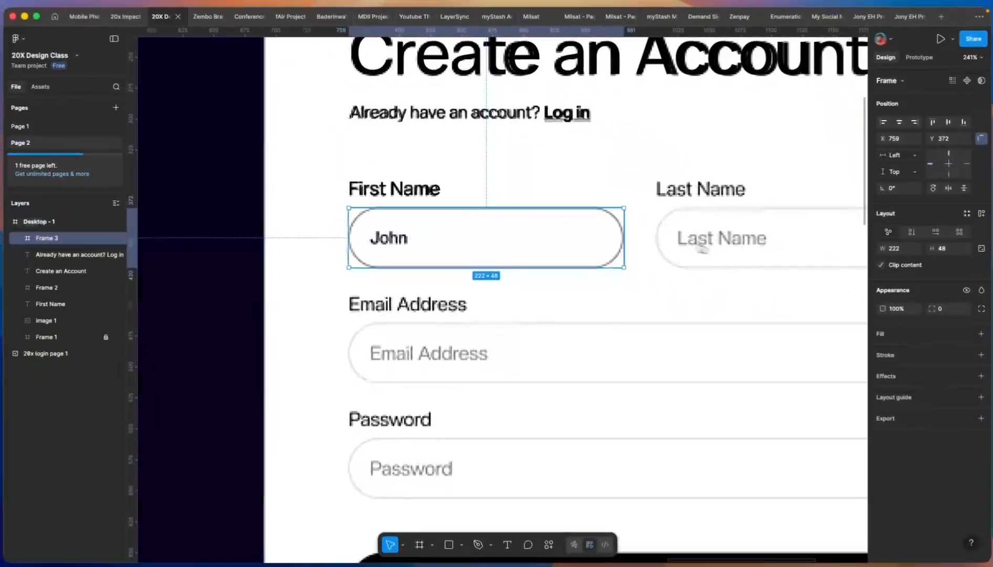
pyautogui.scroll(3, 703, 249)
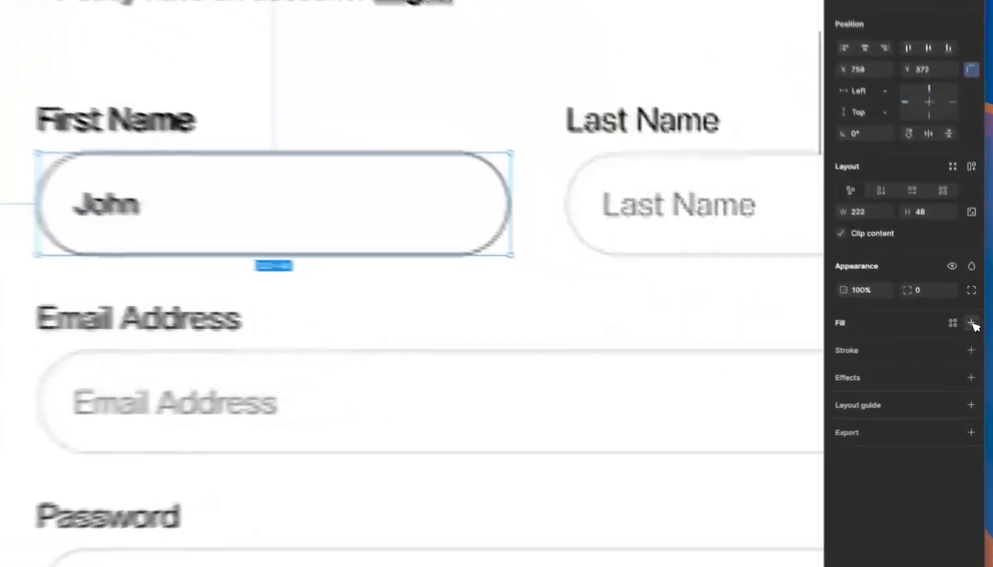
pyautogui.click(974, 331)
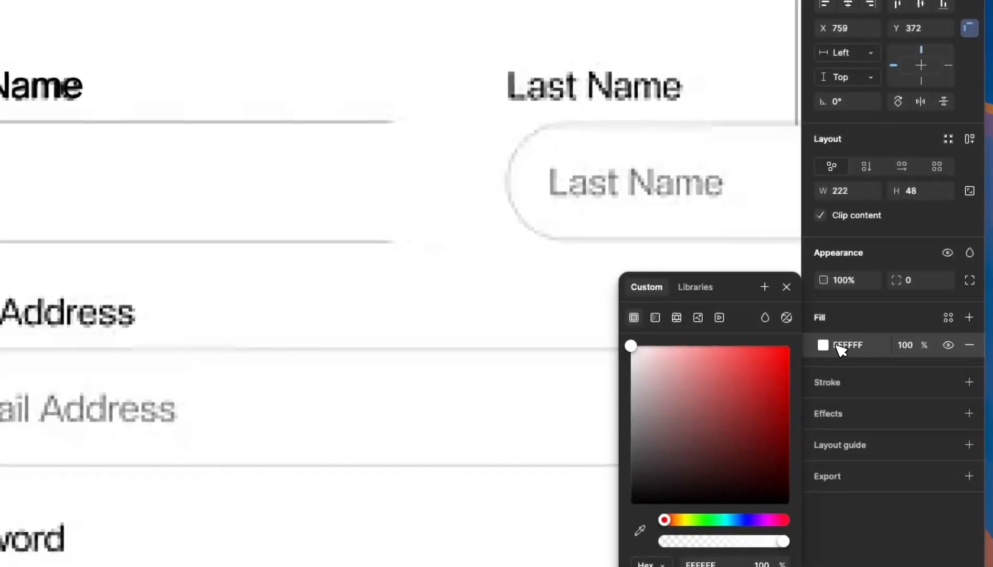
pyautogui.click(877, 350)
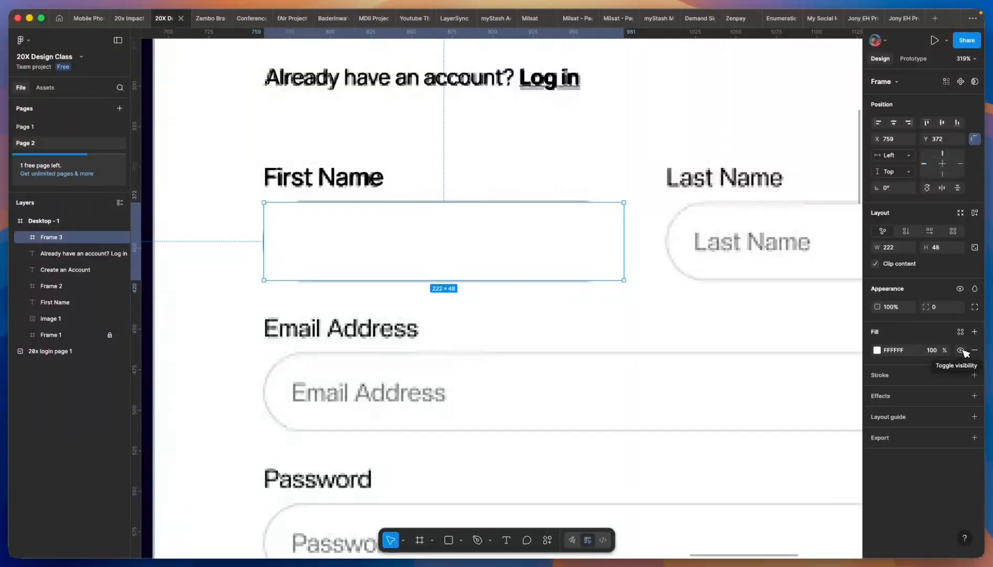
pyautogui.click(964, 351)
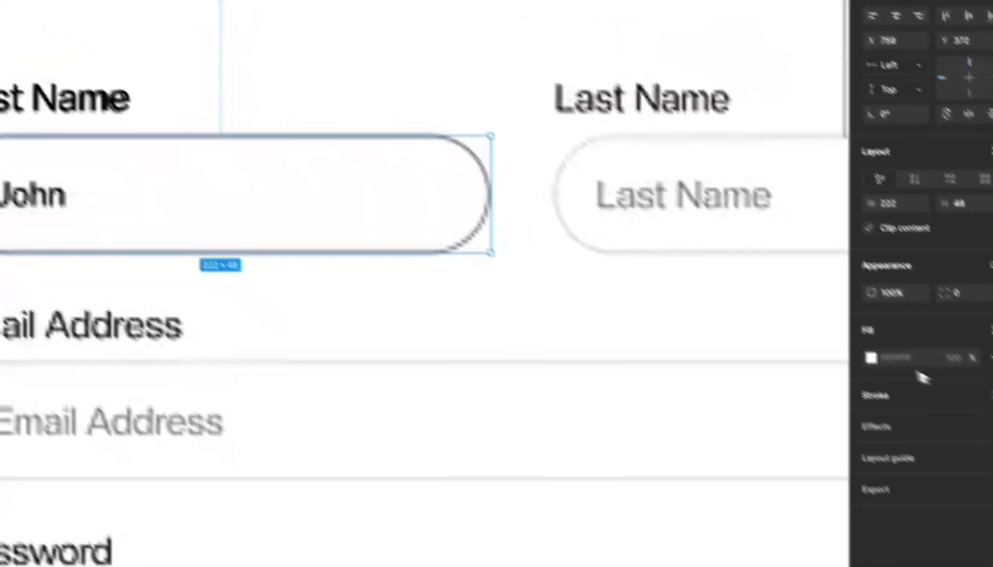
# - Give the box a 555555 grey border and pill-rounded corners
pyautogui.click(969, 354)
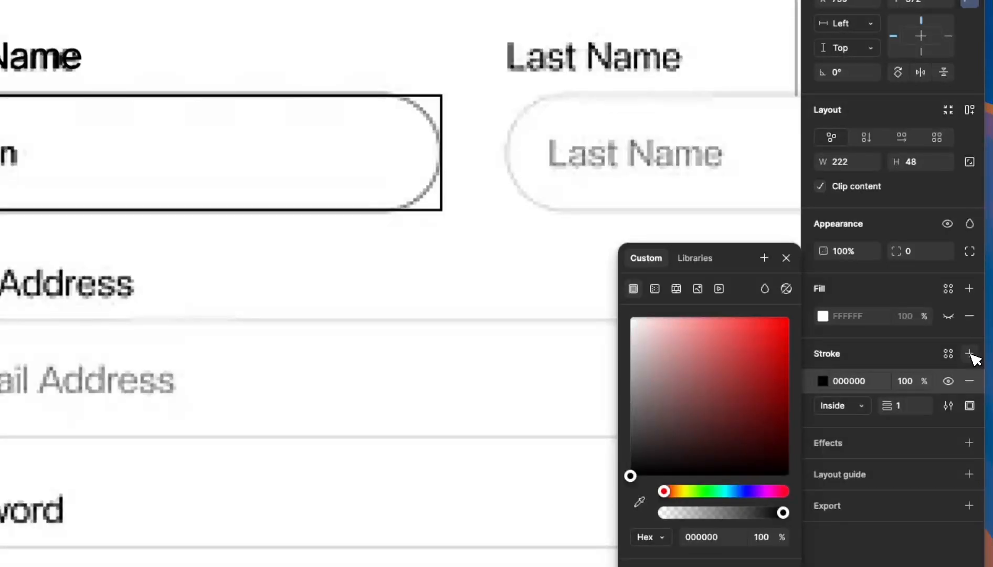
pyautogui.moveTo(661, 445); pyautogui.dragTo(616, 435)
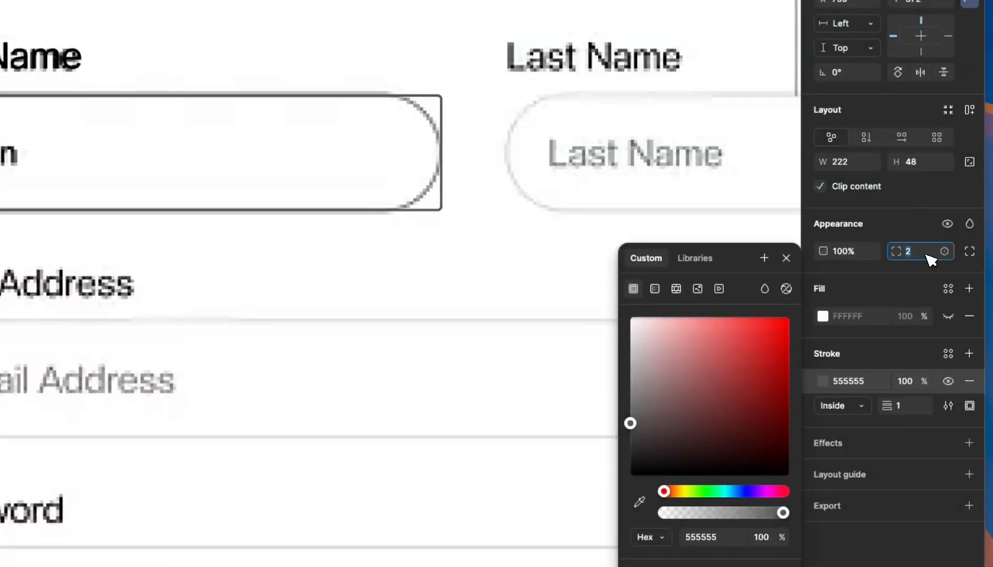
pyautogui.press('Up')
pyautogui.scroll(-3, 315, 207)
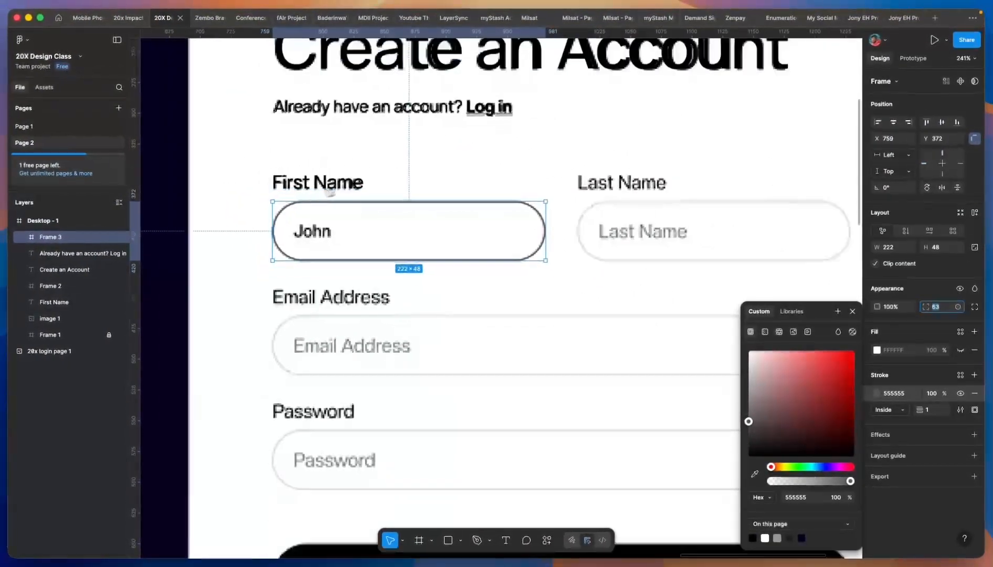
pyautogui.scroll(4, 308, 224)
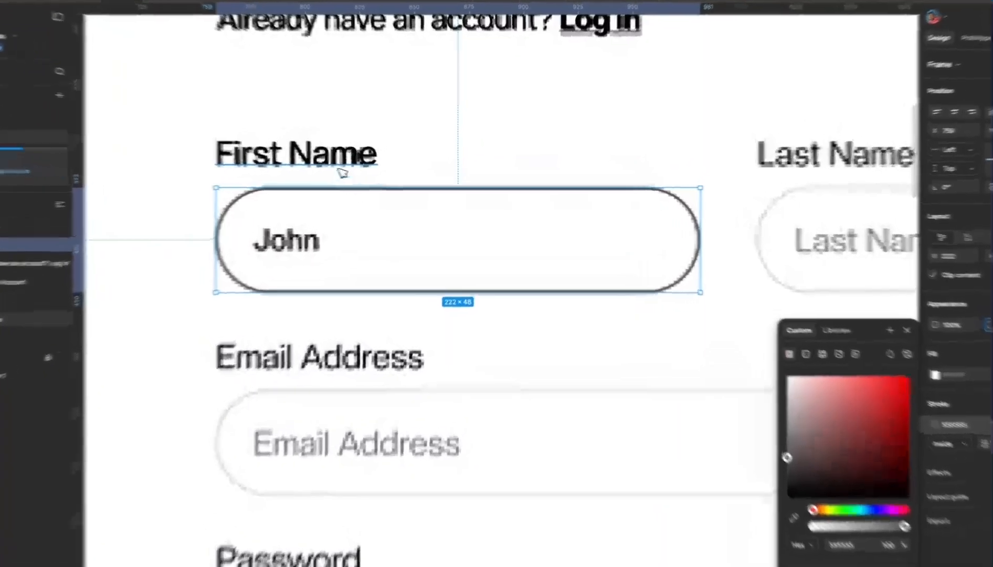
pyautogui.click(357, 159)
# - Copy the First Name label into the box, change it to 'John' at size 13, and centre it vertically
pyautogui.moveTo(289, 147); pyautogui.dragTo(456, 261)
pyautogui.doubleClick(459, 261)
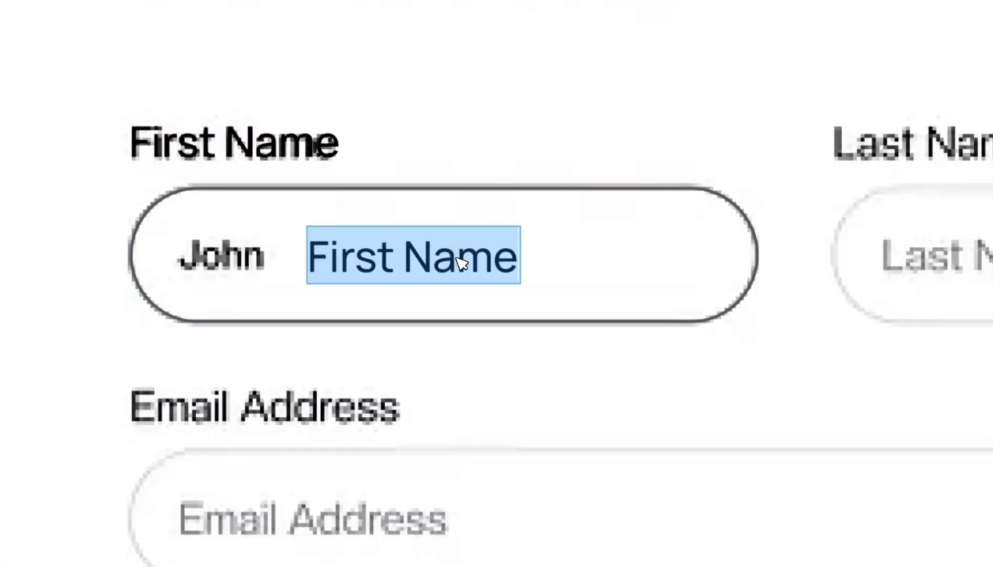
pyautogui.write('John')
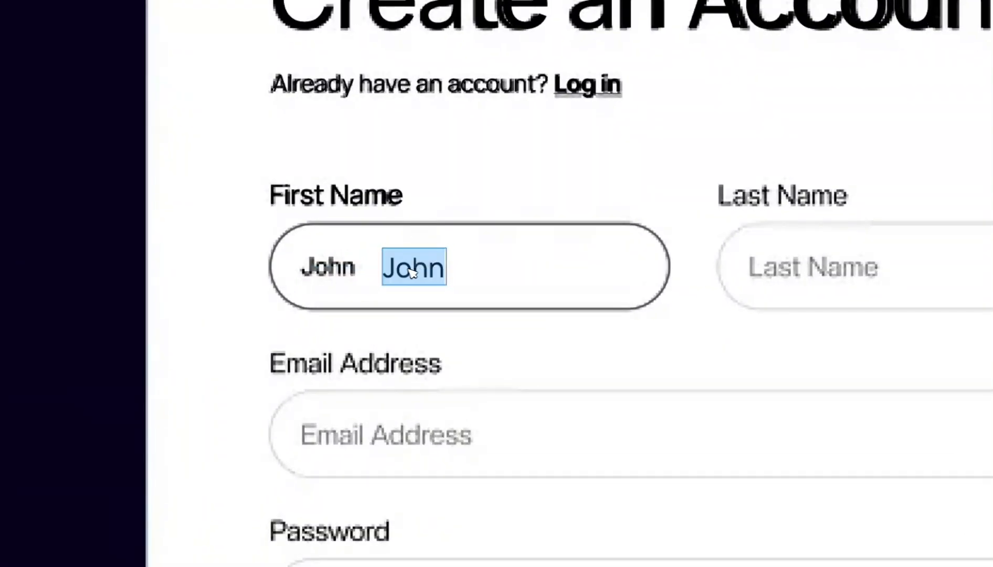
pyautogui.press('Escape')
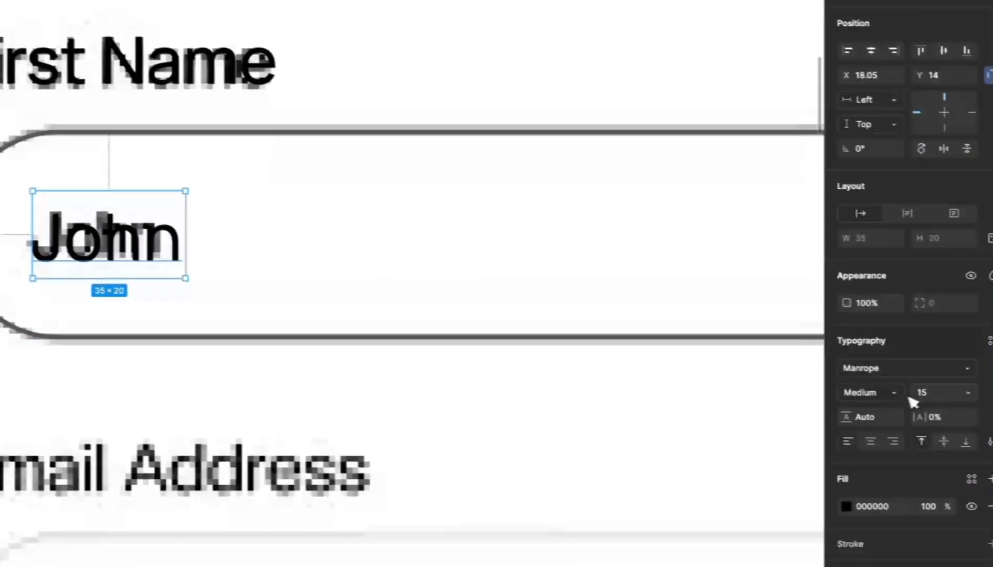
pyautogui.click(935, 394)
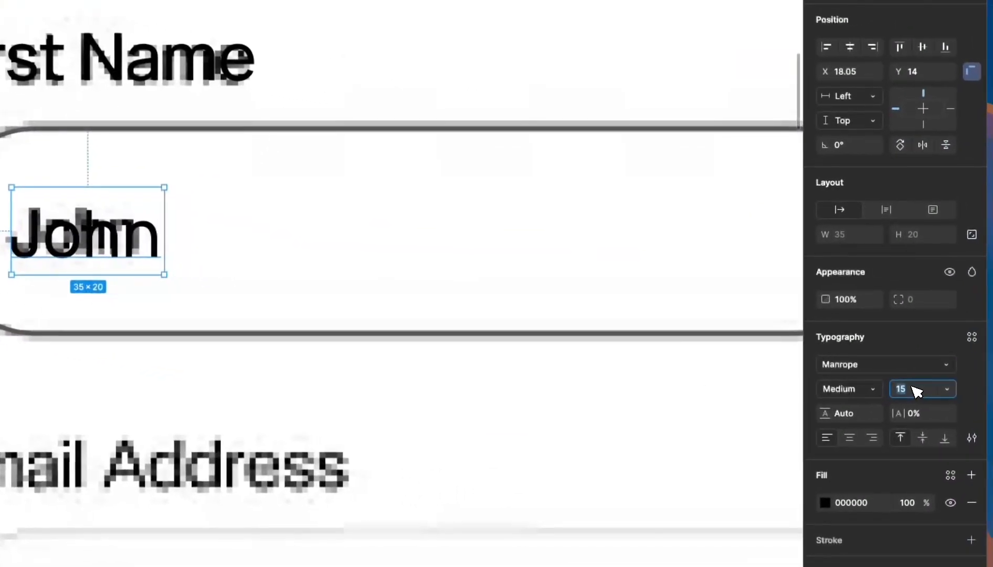
pyautogui.write('13')
pyautogui.press('Return')
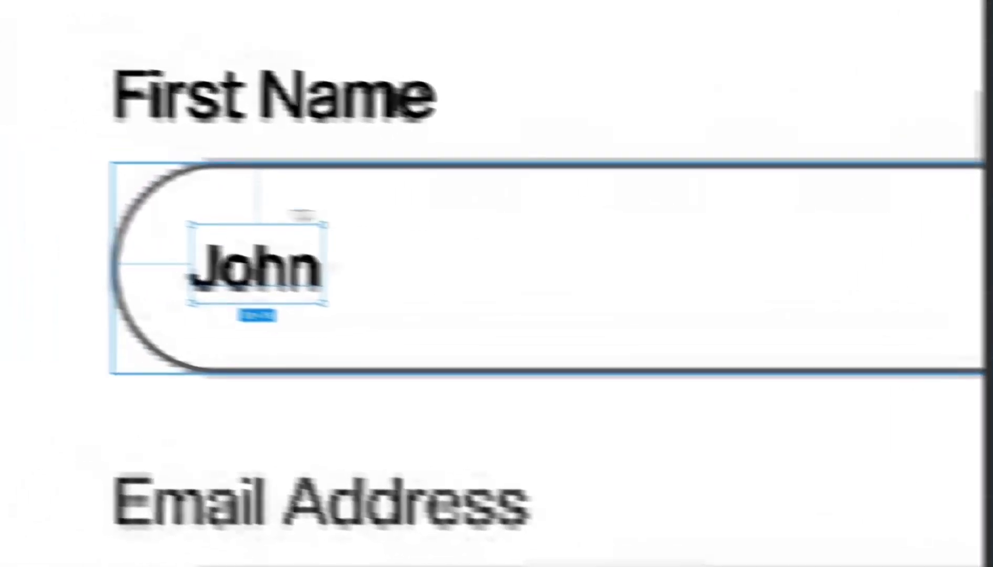
pyautogui.moveTo(58, 232); pyautogui.dragTo(58, 229)
pyautogui.moveTo(385, 303); pyautogui.dragTo(385, 304)
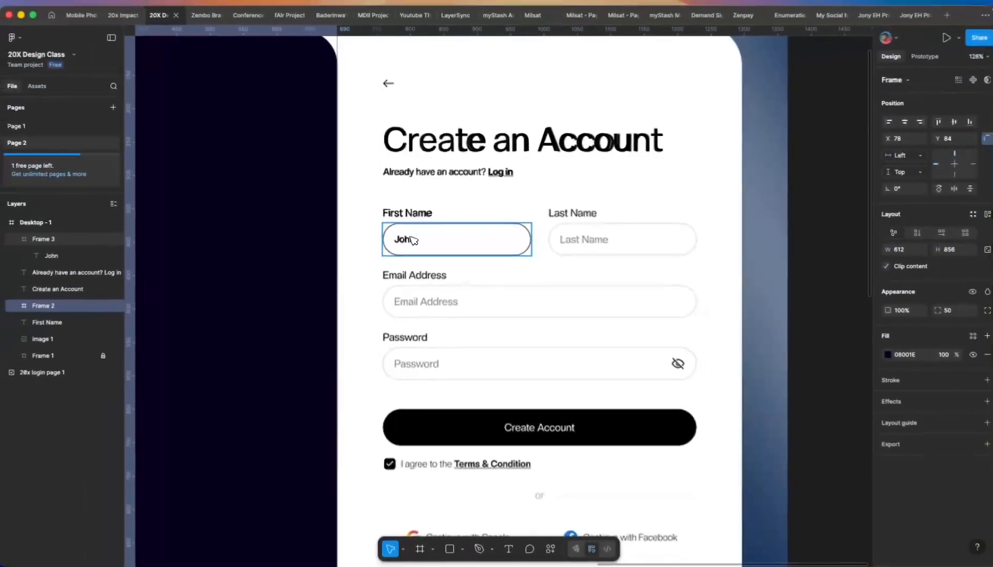
# - Wrap the First Name label and its input pill in auto-layout Frame 4 with 7 spacing
pyautogui.click(413, 239)
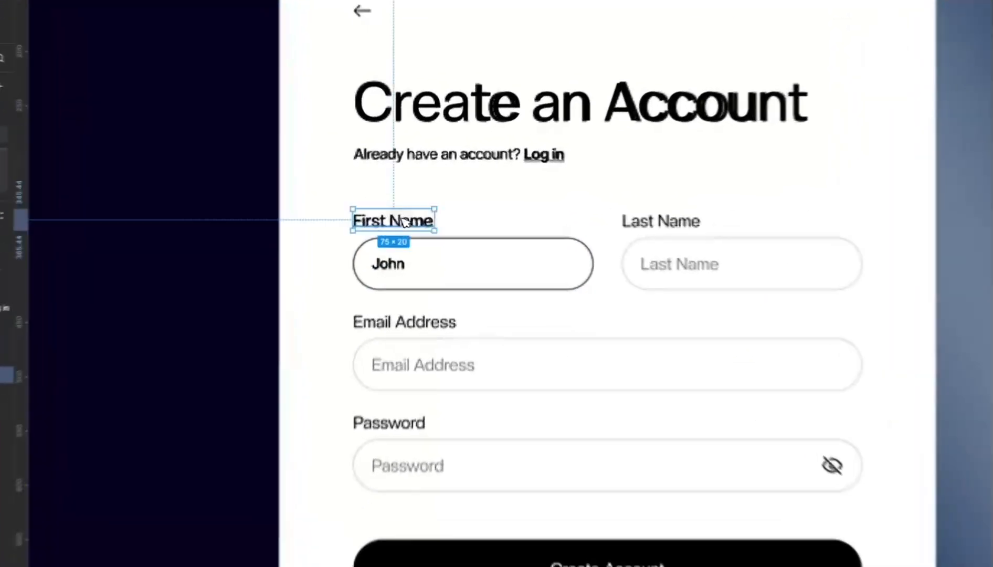
pyautogui.doubleClick(399, 275)
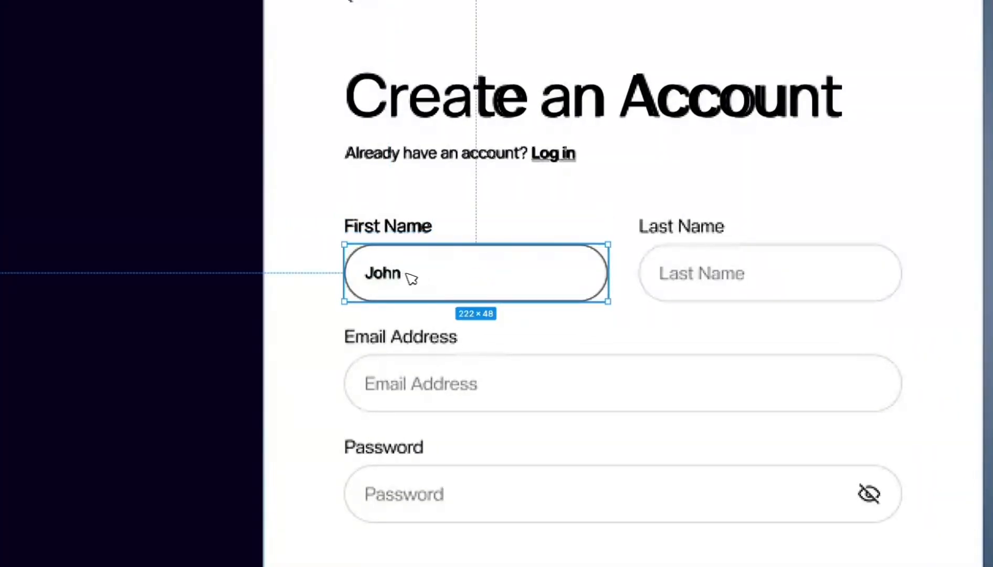
pyautogui.doubleClick(399, 275)
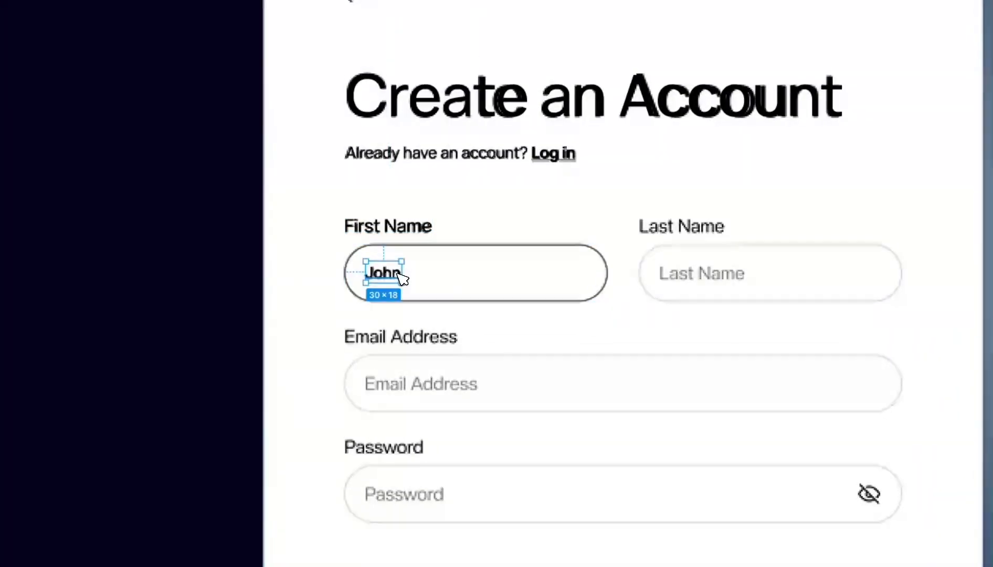
pyautogui.click(555, 280)
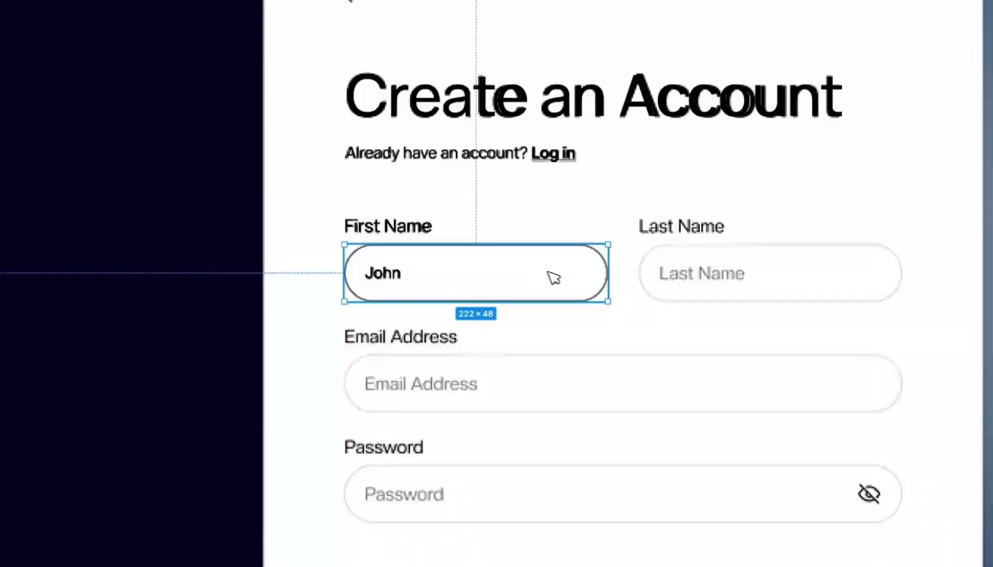
pyautogui.doubleClick(384, 269)
pyautogui.click(466, 258)
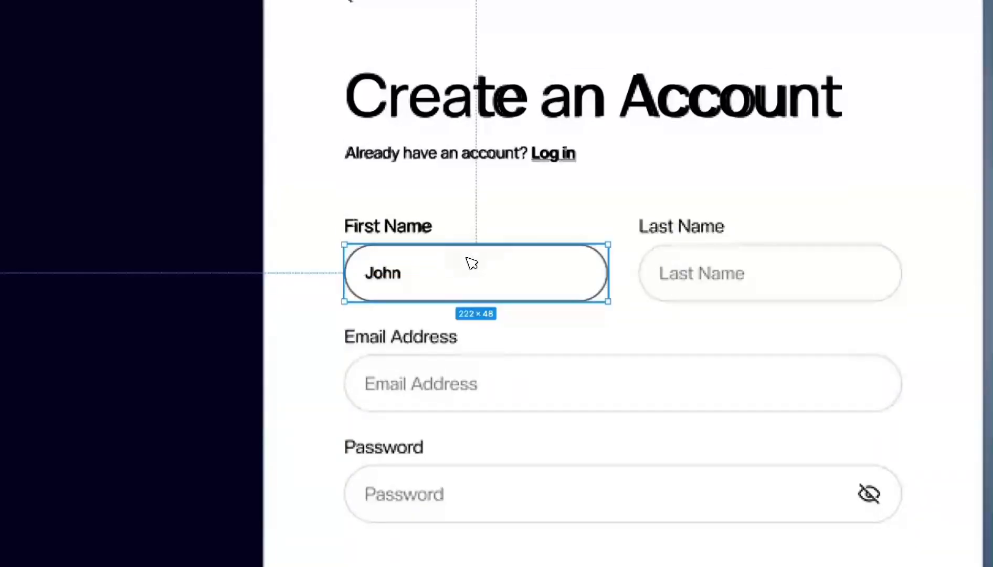
pyautogui.click(404, 229)
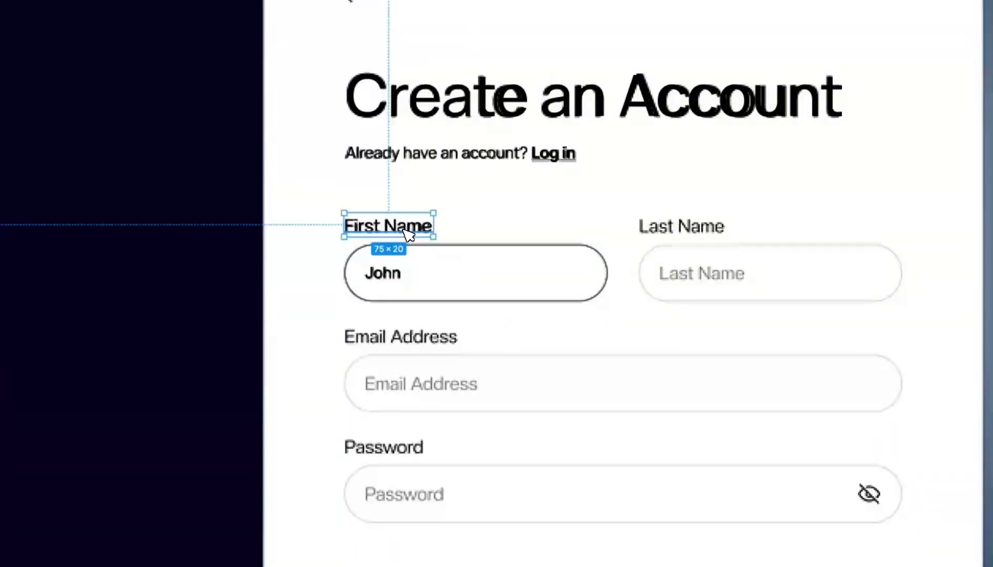
pyautogui.keyDown('shift'); pyautogui.click(418, 271); pyautogui.keyUp('shift')
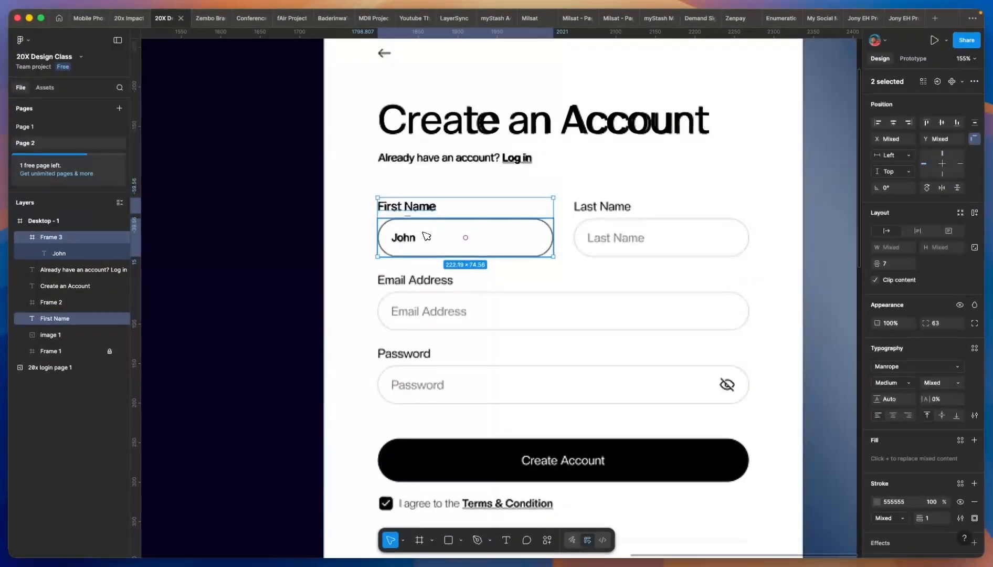
pyautogui.hotkey('shift', 'a')
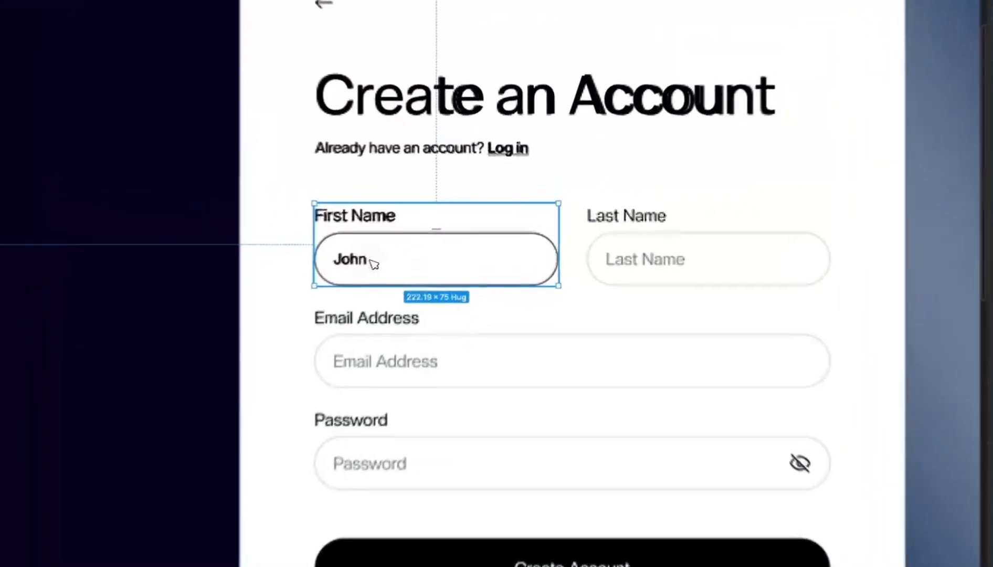
# - Copy the First Name group over the Last Name field and change its label to Last Name
pyautogui.moveTo(420, 241); pyautogui.dragTo(616, 254)
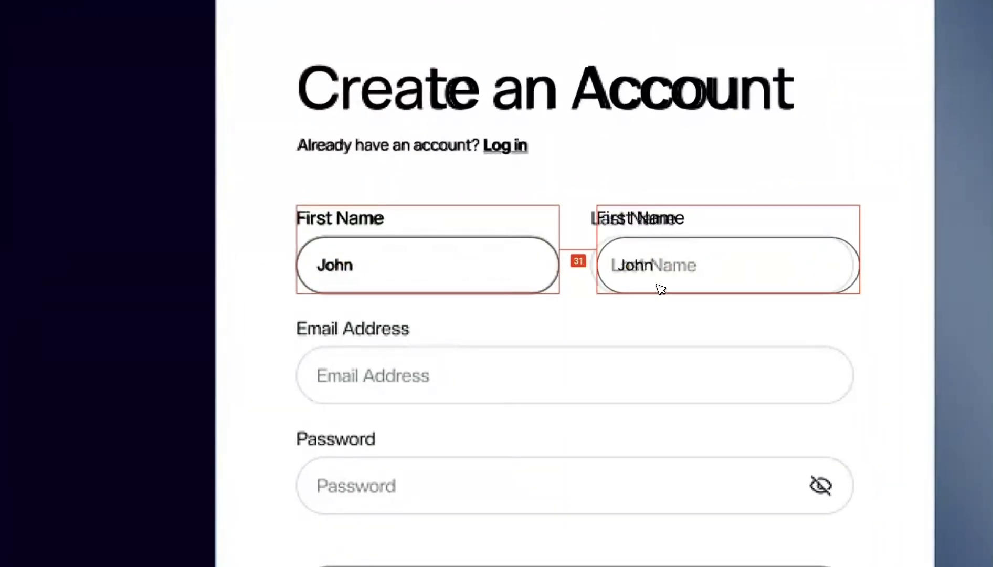
pyautogui.moveTo(654, 290); pyautogui.dragTo(654, 289)
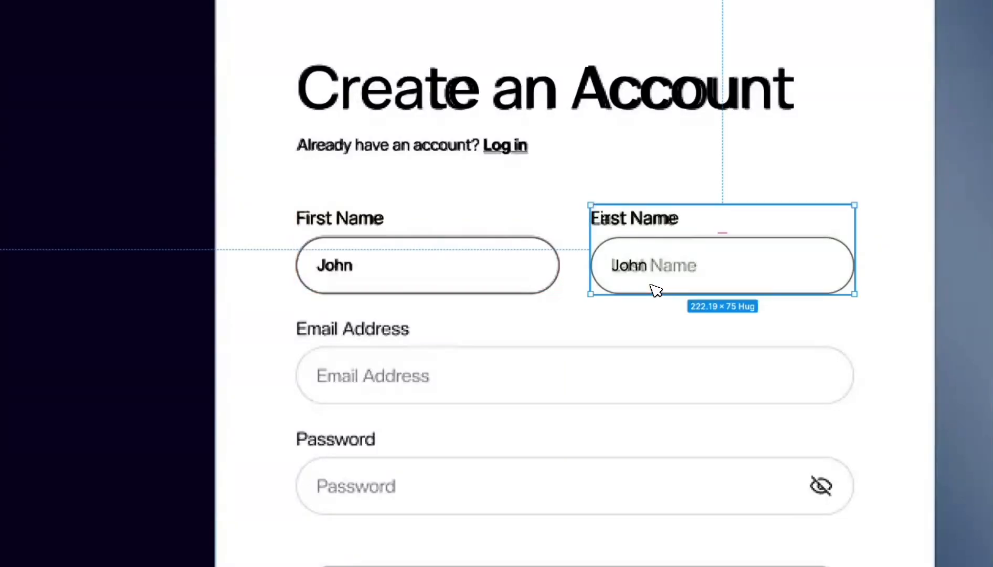
pyautogui.click(630, 220)
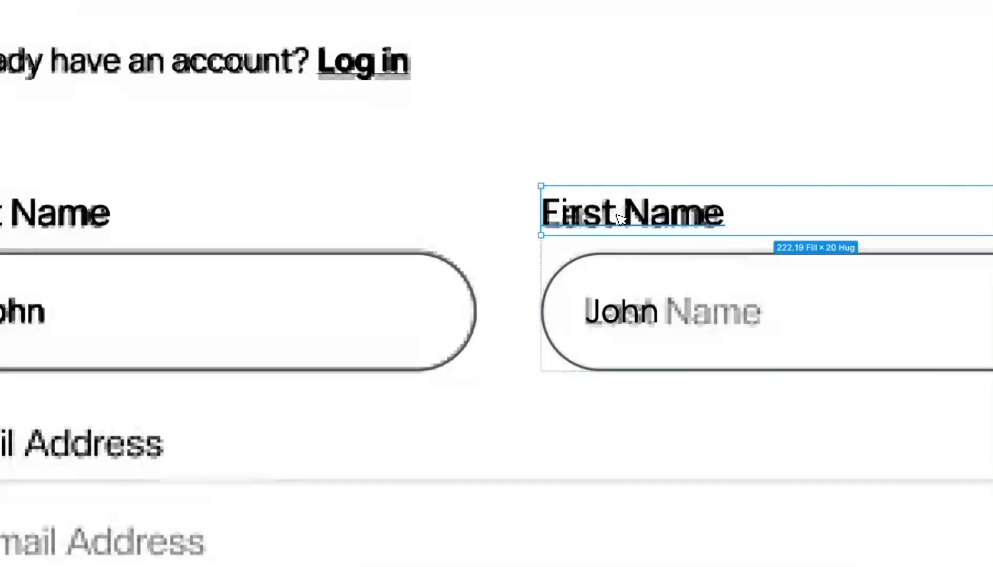
pyautogui.doubleClick(620, 217)
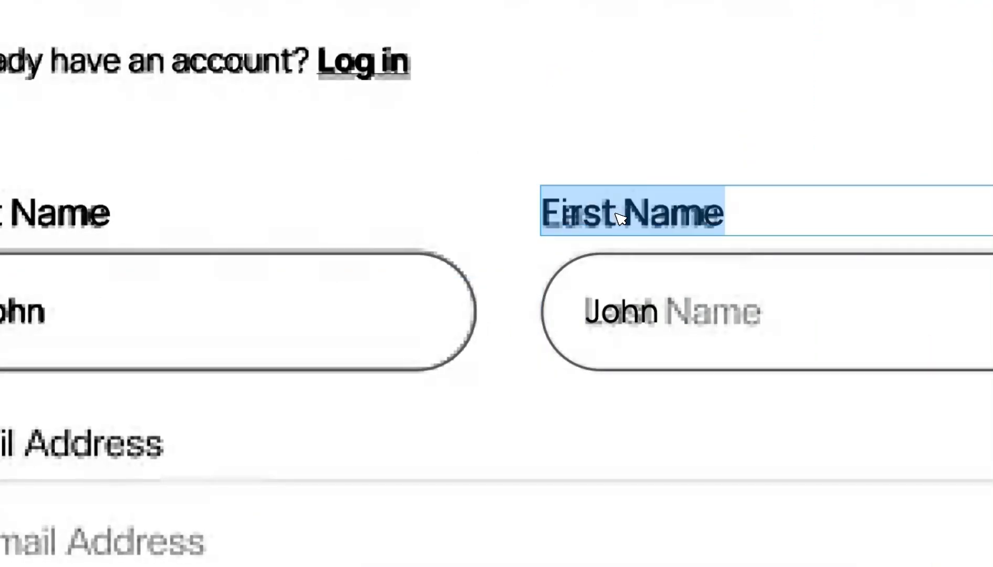
pyautogui.click(618, 217)
pyautogui.write('La')
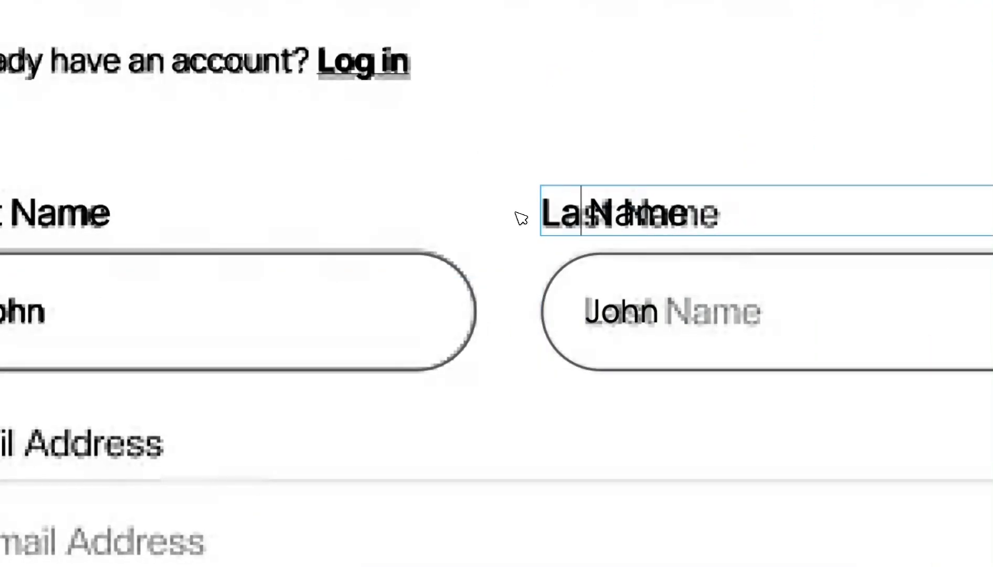
# - Retype the copied input text as 'Last Name' and select the whole field group
pyautogui.doubleClick(631, 313)
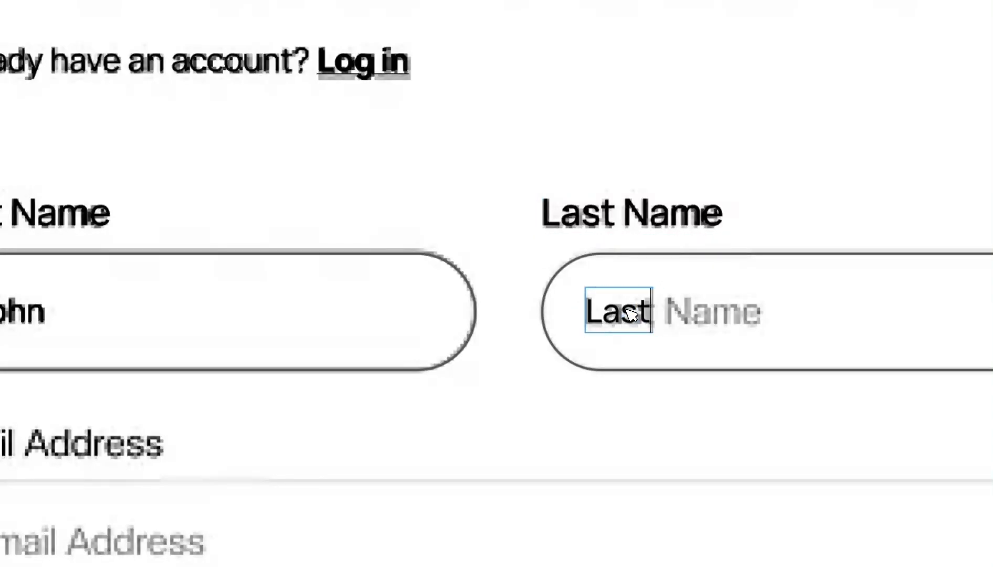
pyautogui.write('Last')
pyautogui.write(' Nam')
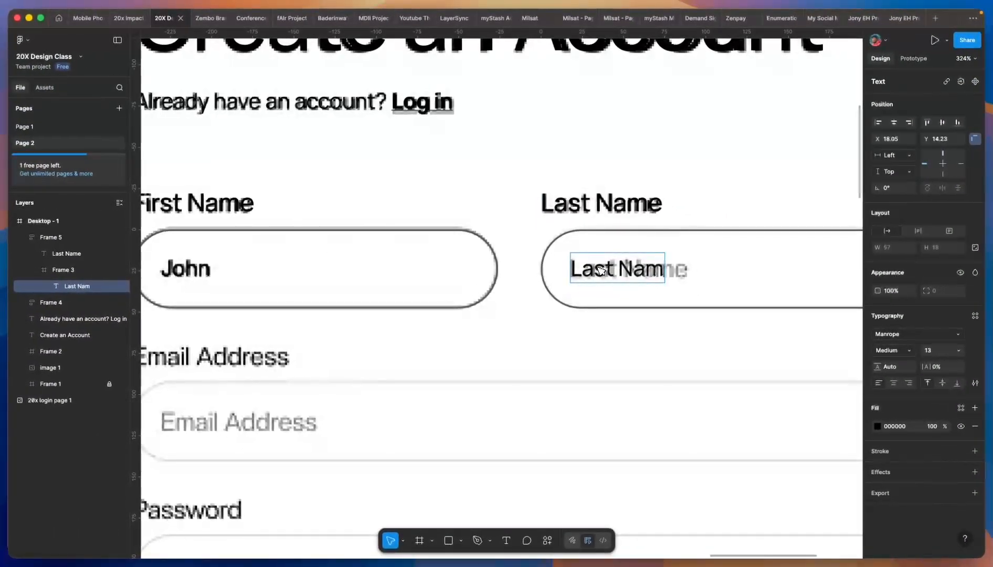
pyautogui.write('e')
pyautogui.press('Escape')
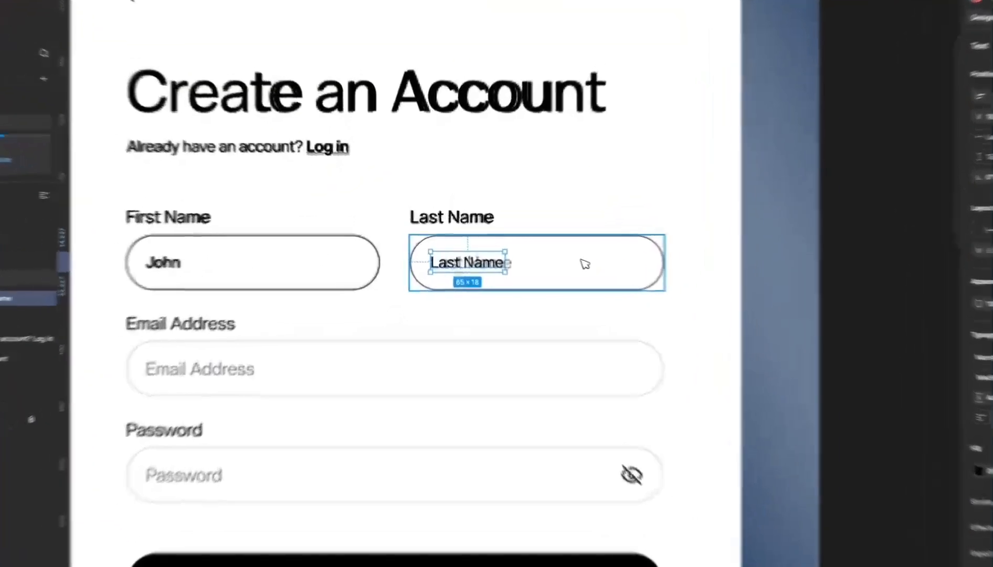
pyautogui.click(554, 256)
pyautogui.click(643, 251)
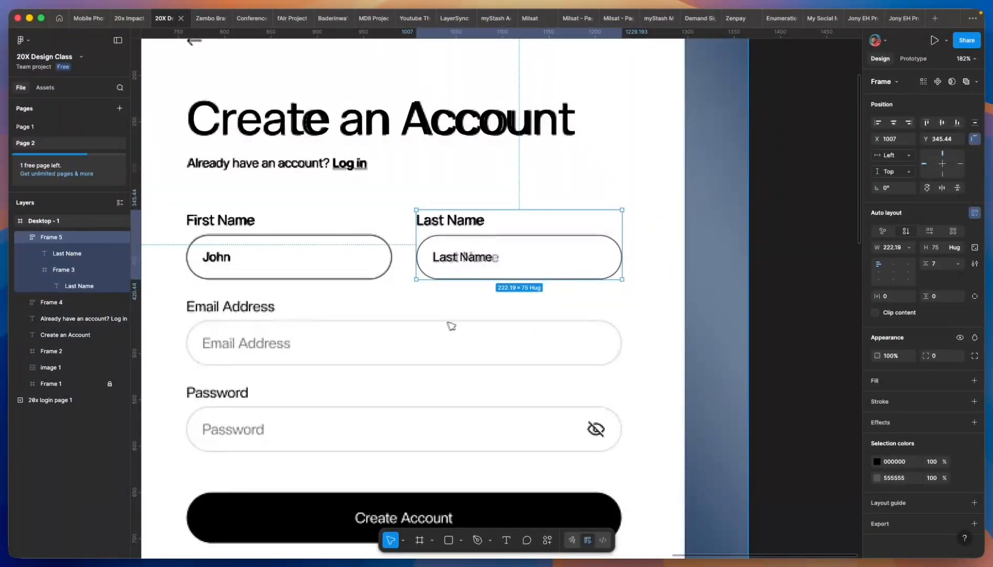
# - Undo a stray copy, select the Last Name input and keep its dark colour pure black
pyautogui.scroll(5, 555, 315)
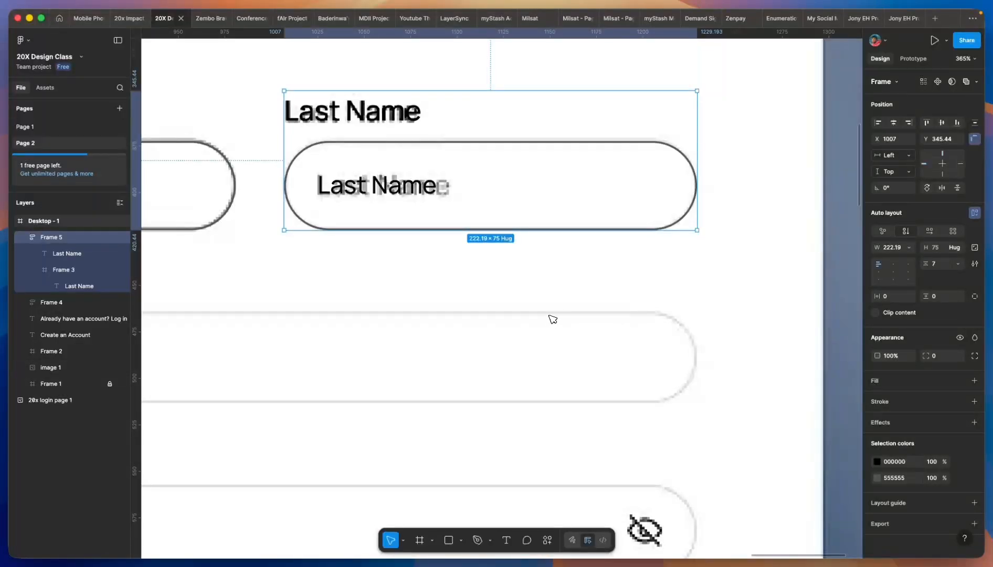
pyautogui.scroll(-5, 552, 318)
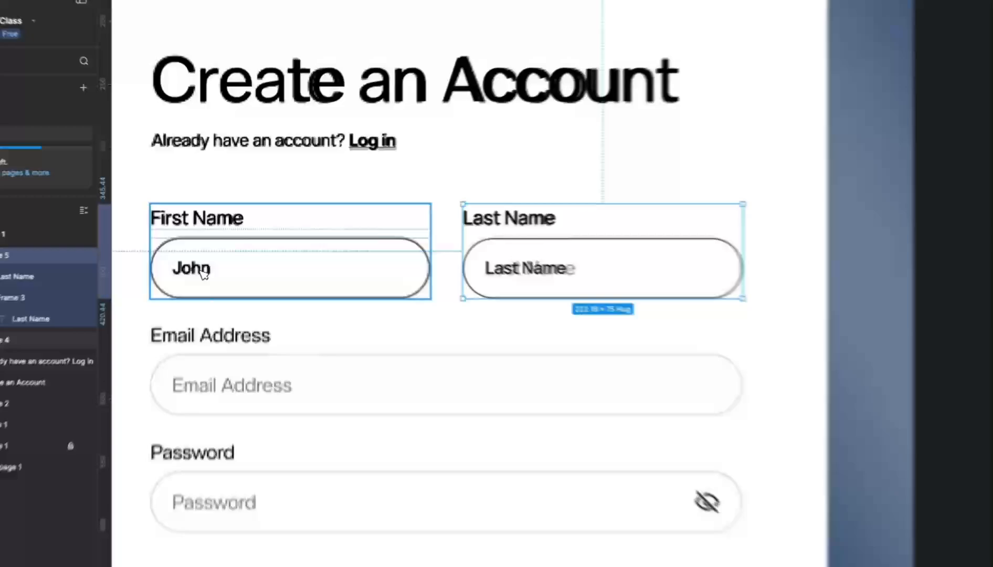
pyautogui.click(255, 252)
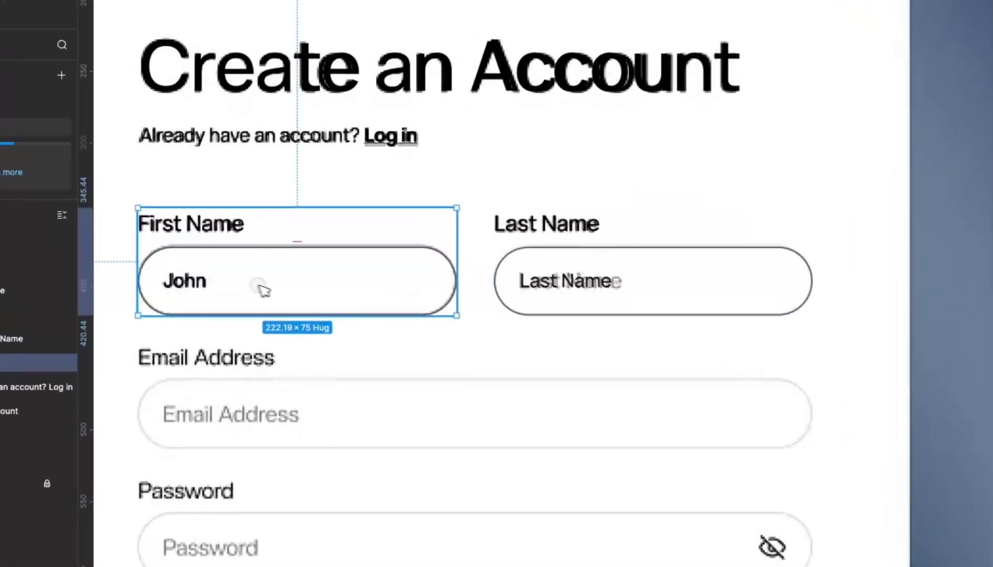
pyautogui.moveTo(255, 252); pyautogui.dragTo(269, 199)
pyautogui.hotkey('ctrl', 'z')
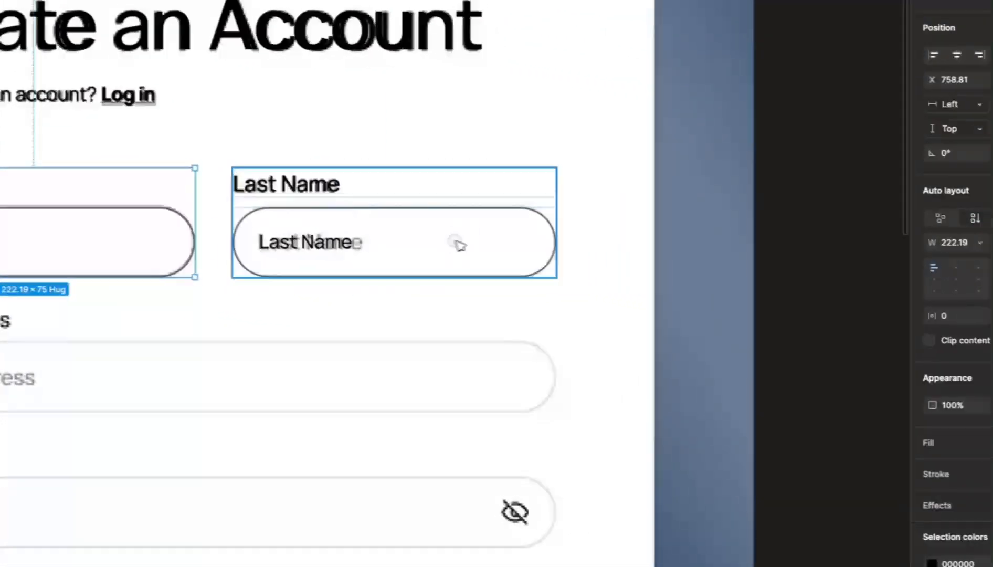
pyautogui.doubleClick(456, 241)
pyautogui.click(932, 534)
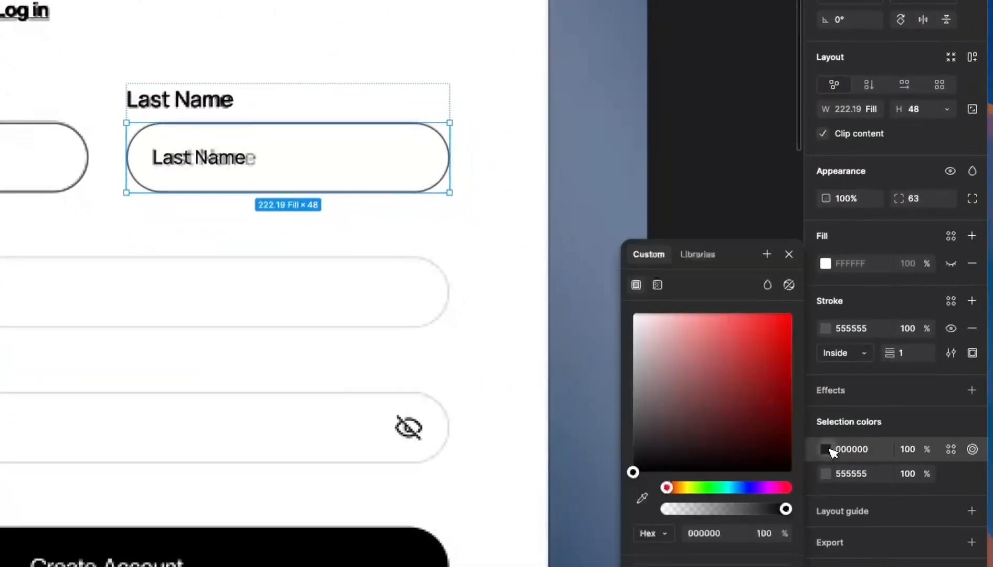
pyautogui.click(824, 457)
pyautogui.moveTo(718, 376); pyautogui.dragTo(654, 350)
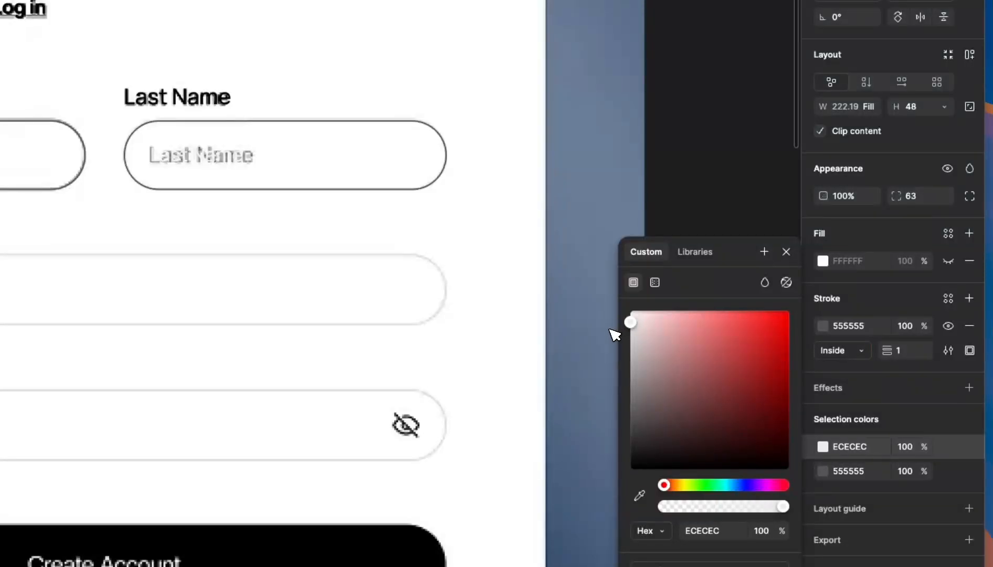
pyautogui.moveTo(628, 386); pyautogui.dragTo(629, 533)
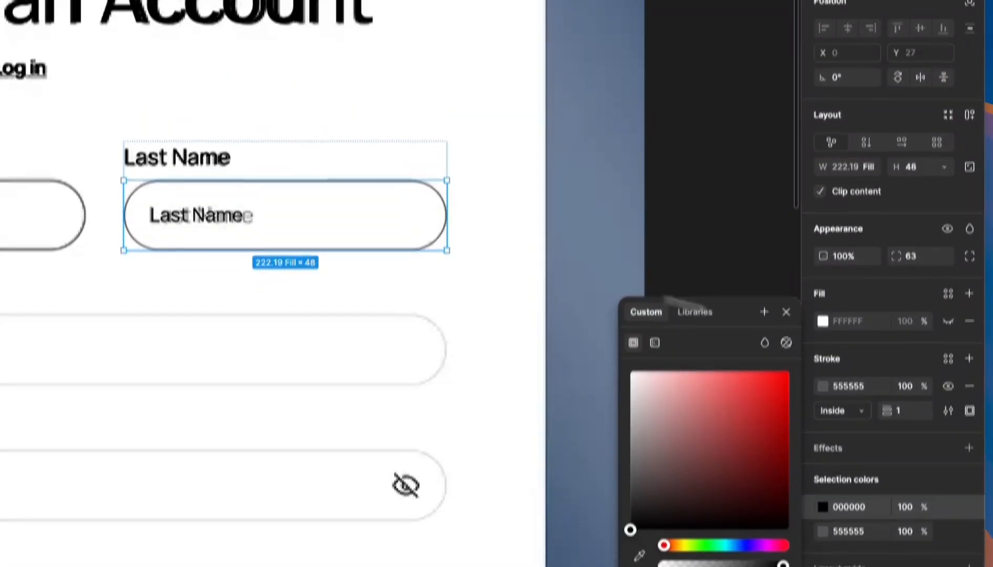
# - Give the Last Name input a BBBBBB border and 8B8B8B placeholder text
pyautogui.click(825, 398)
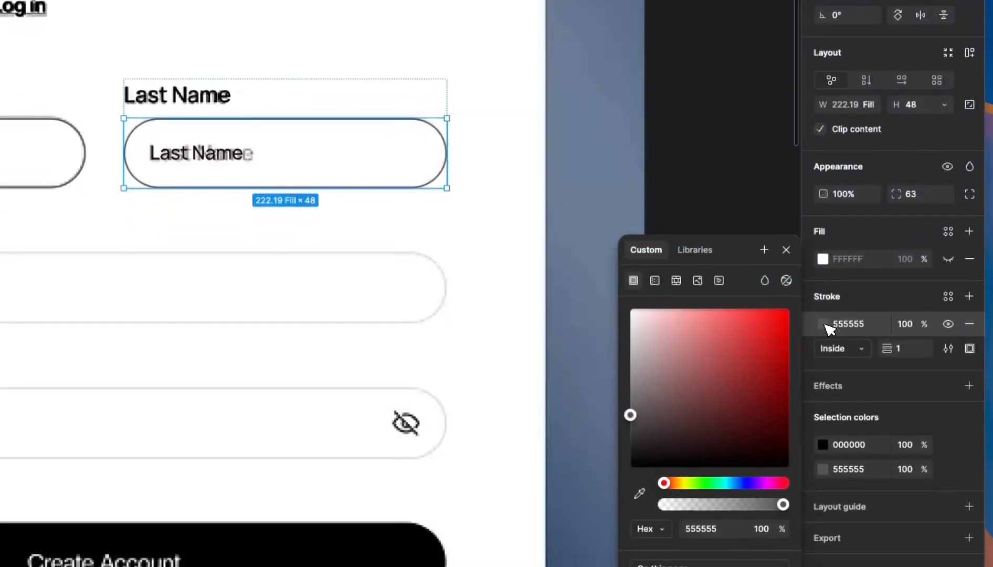
pyautogui.moveTo(630, 413); pyautogui.dragTo(619, 380)
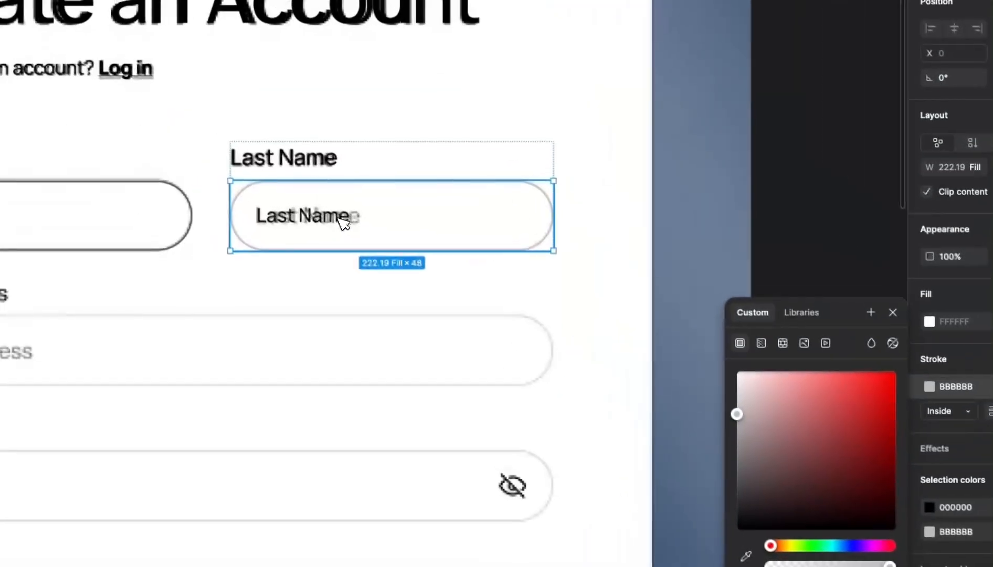
pyautogui.doubleClick(336, 227)
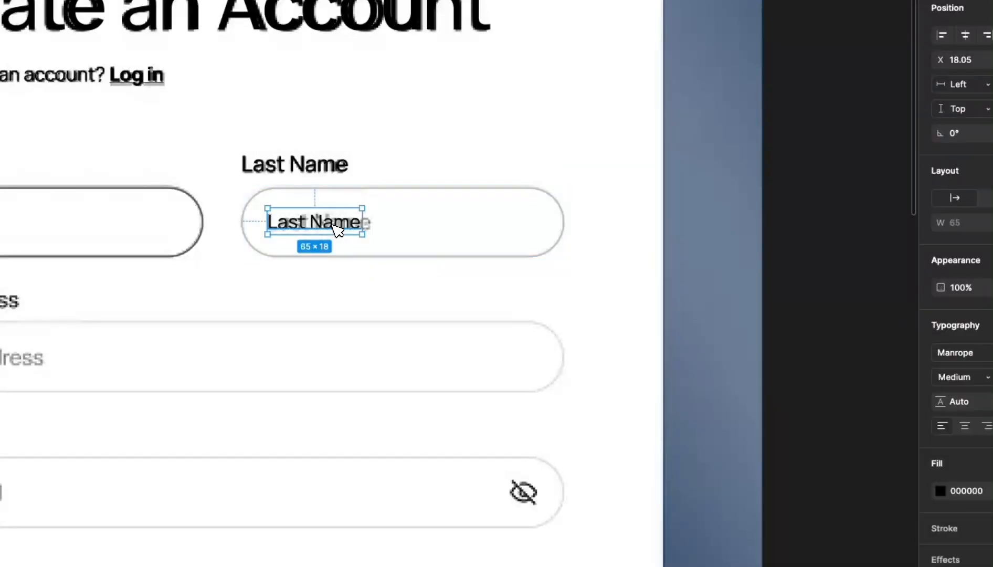
pyautogui.click(825, 467)
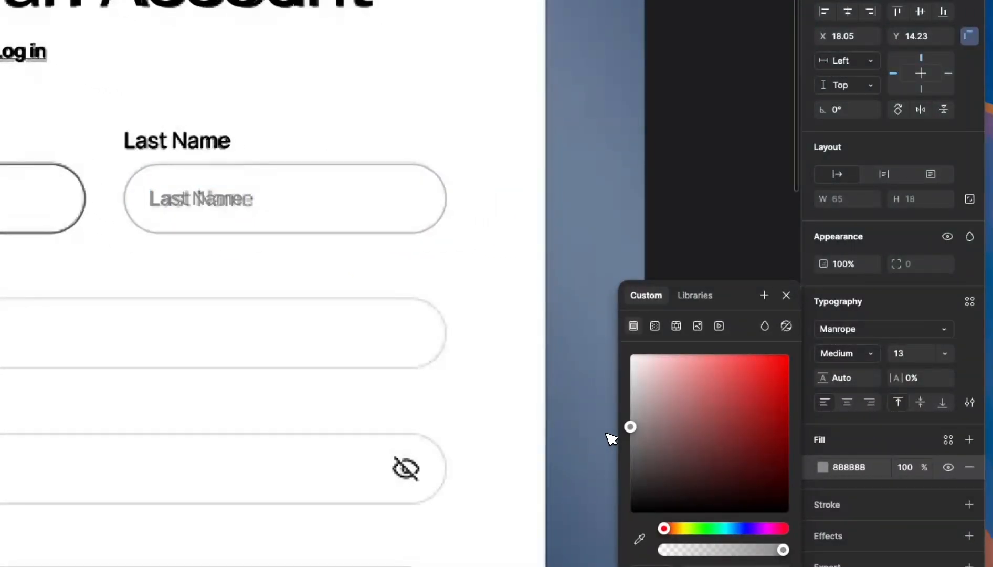
pyautogui.click(462, 125)
pyautogui.scroll(-2, 389, 86)
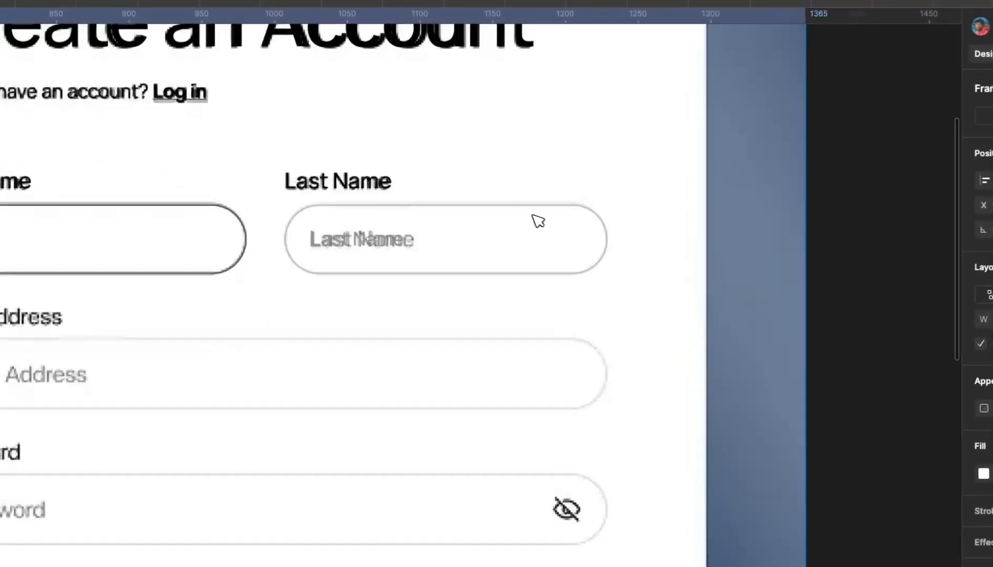
pyautogui.scroll(-2, 367, 74)
pyautogui.click(533, 218)
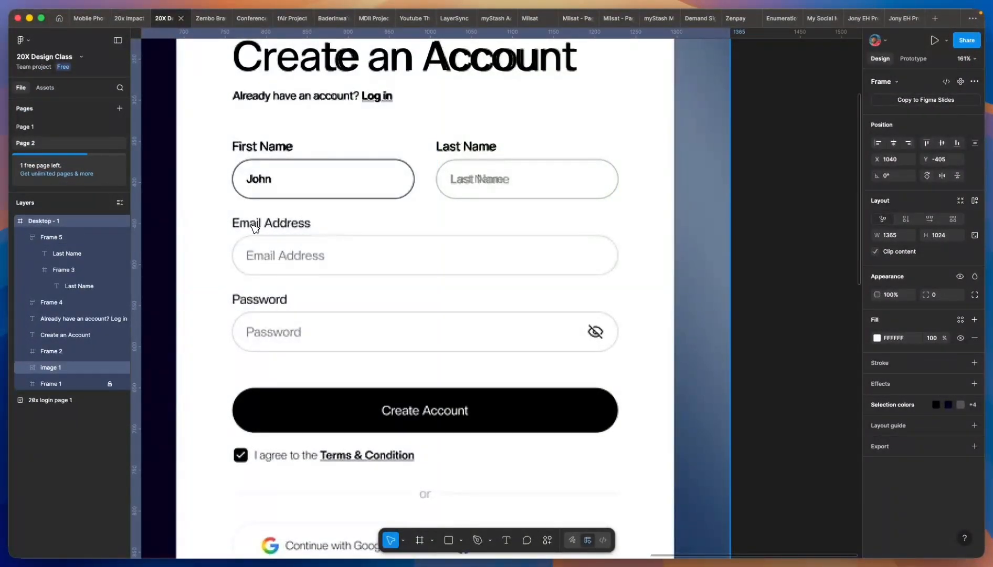
# - Copy the Last Name group onto the Email Address field and relabel it Email Address
pyautogui.click(492, 171)
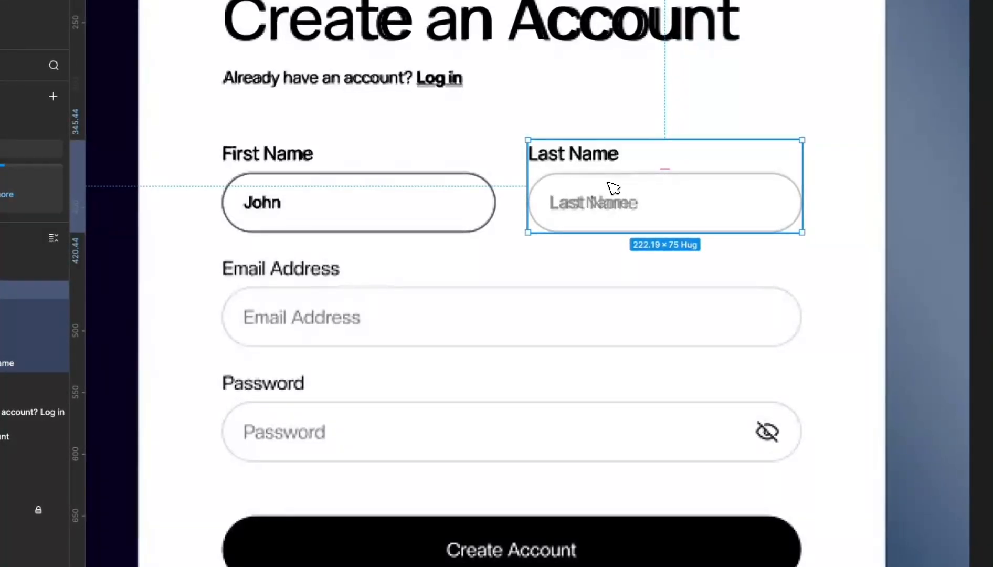
pyautogui.moveTo(612, 186); pyautogui.dragTo(439, 300)
pyautogui.moveTo(543, 313); pyautogui.dragTo(407, 304)
pyautogui.scroll(3, 268, 266)
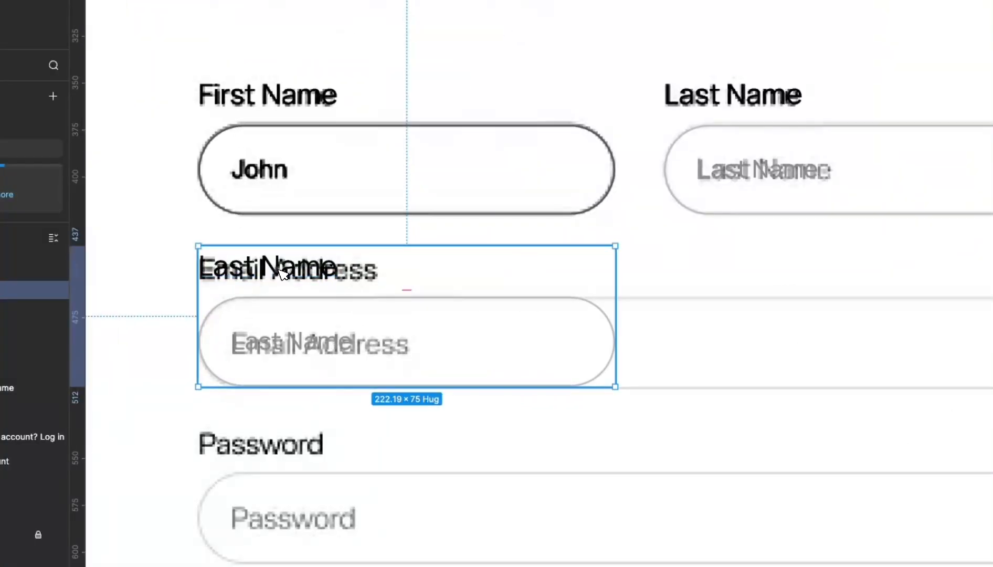
pyautogui.doubleClick(282, 269)
pyautogui.doubleClick(281, 270)
pyautogui.click(282, 270)
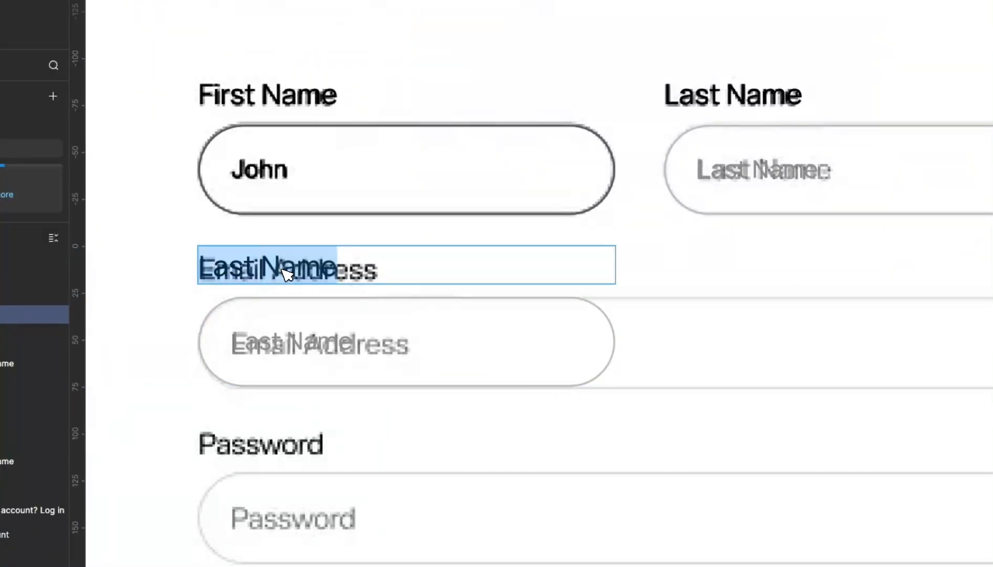
pyautogui.write('Email Address')
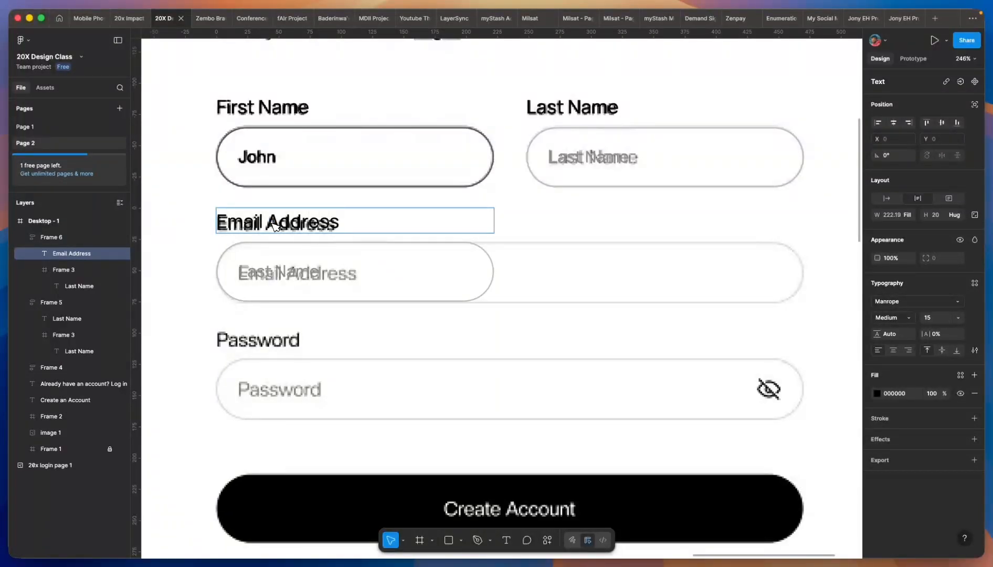
pyautogui.press('Escape')
pyautogui.click(183, 249)
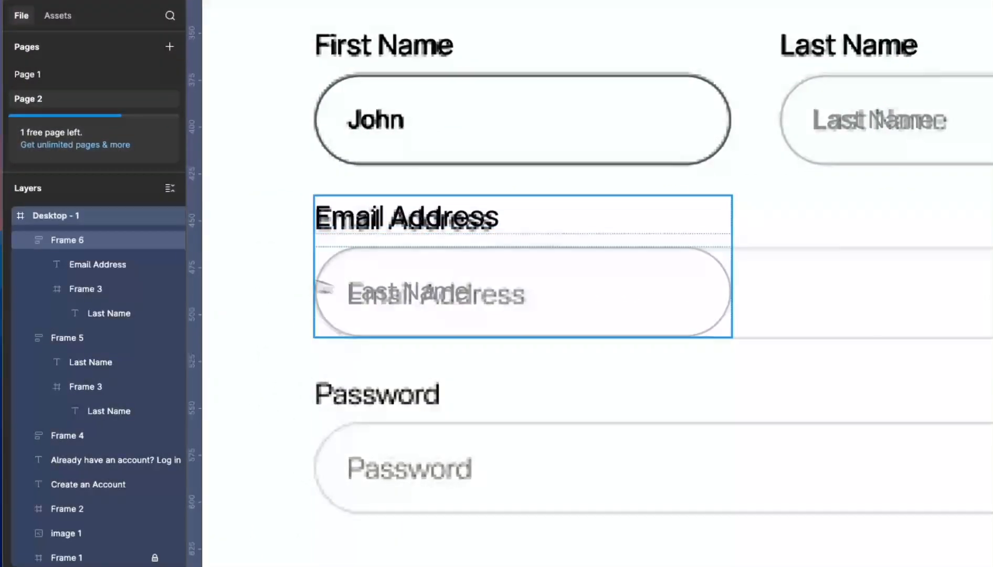
# - Retype the placeholder as Email Address and widen the input to 470 px
pyautogui.doubleClick(456, 298)
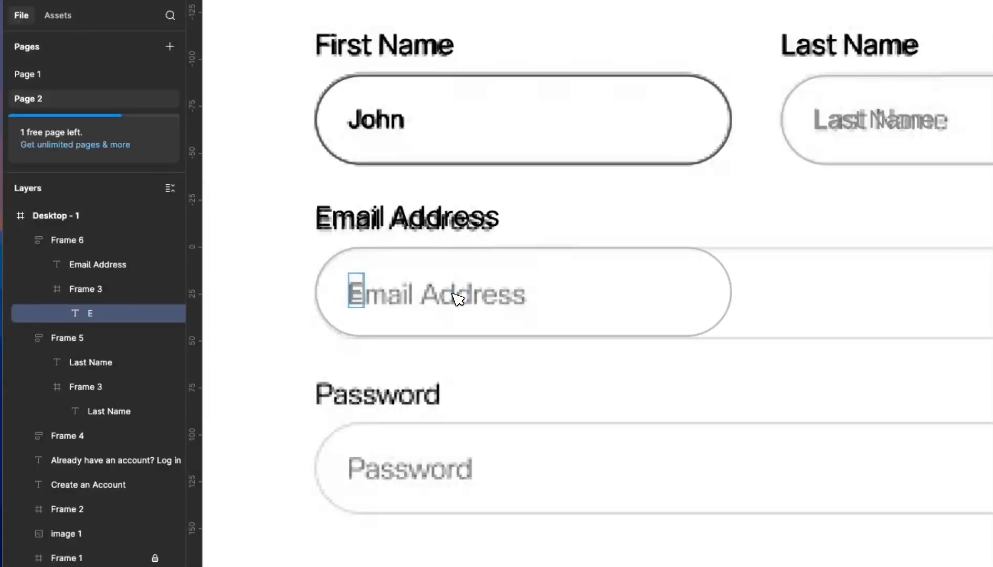
pyautogui.write('Email Address')
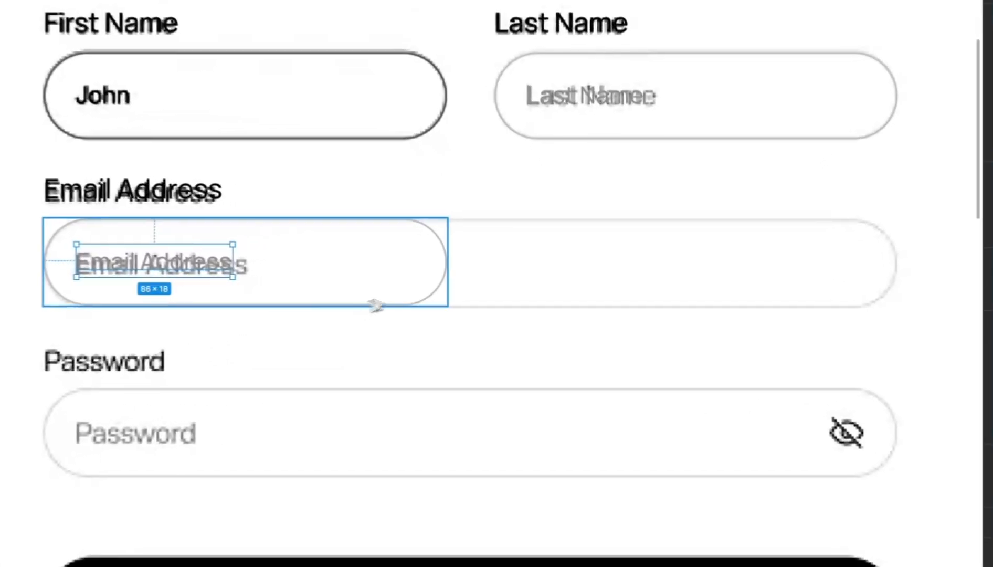
pyautogui.click(446, 295)
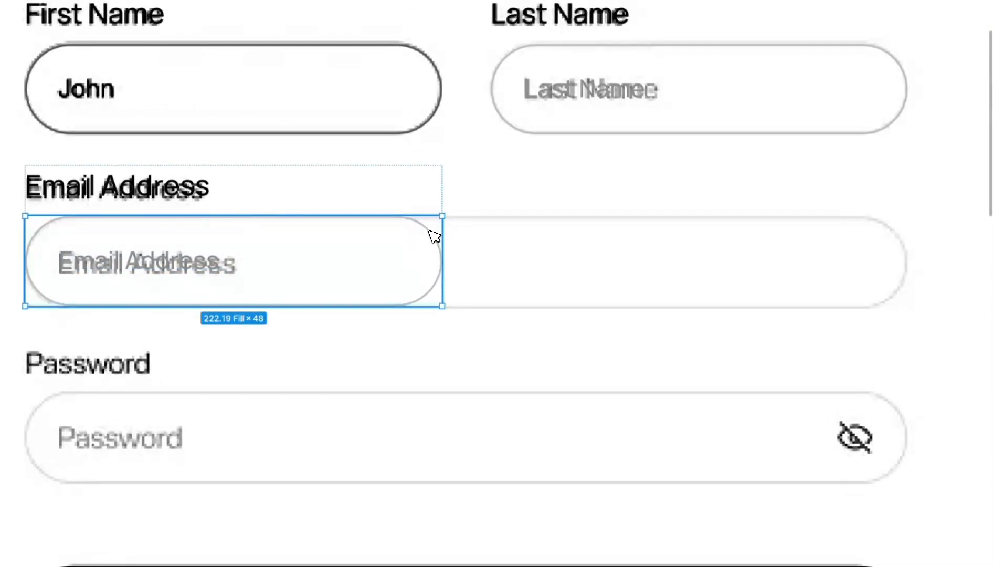
pyautogui.moveTo(441, 246); pyautogui.dragTo(913, 307)
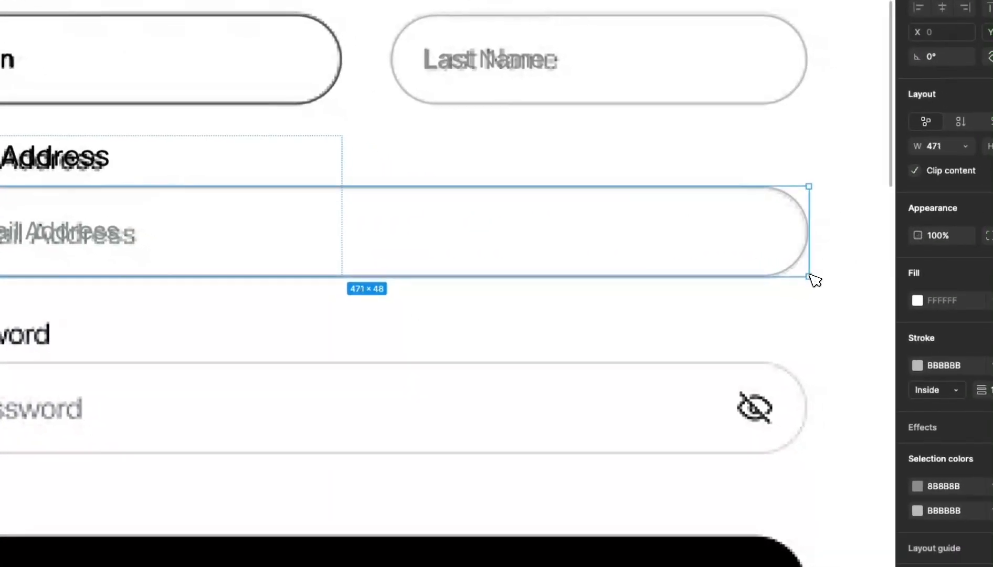
pyautogui.moveTo(815, 281); pyautogui.dragTo(814, 278)
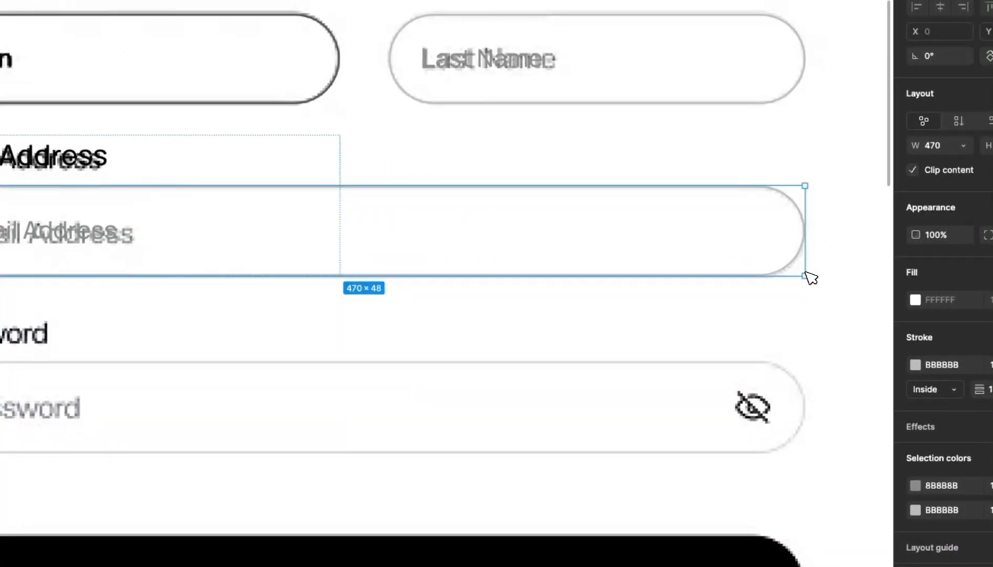
pyautogui.click(237, 285)
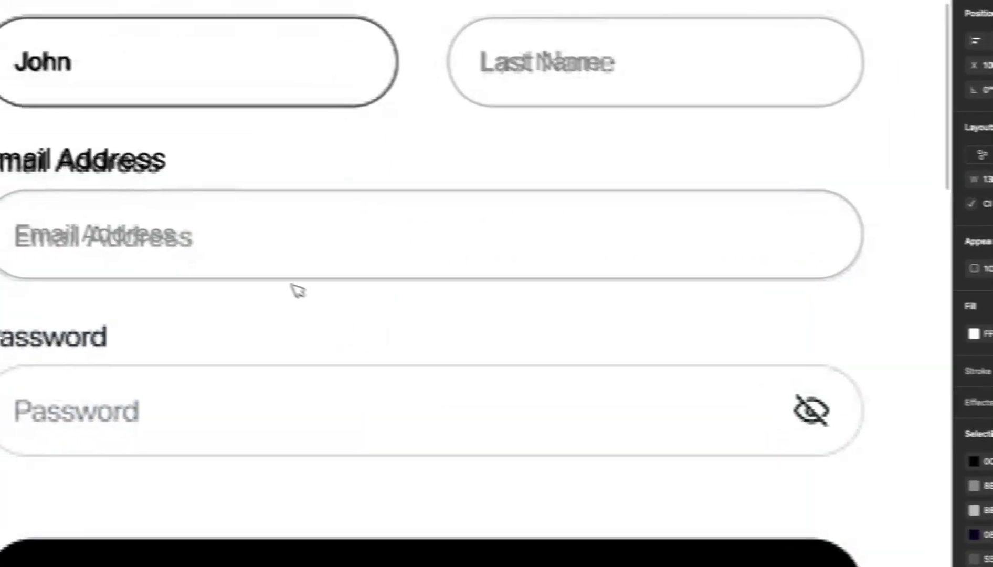
pyautogui.scroll(-5, 237, 285)
pyautogui.scroll(1, 720, 304)
pyautogui.click(720, 303)
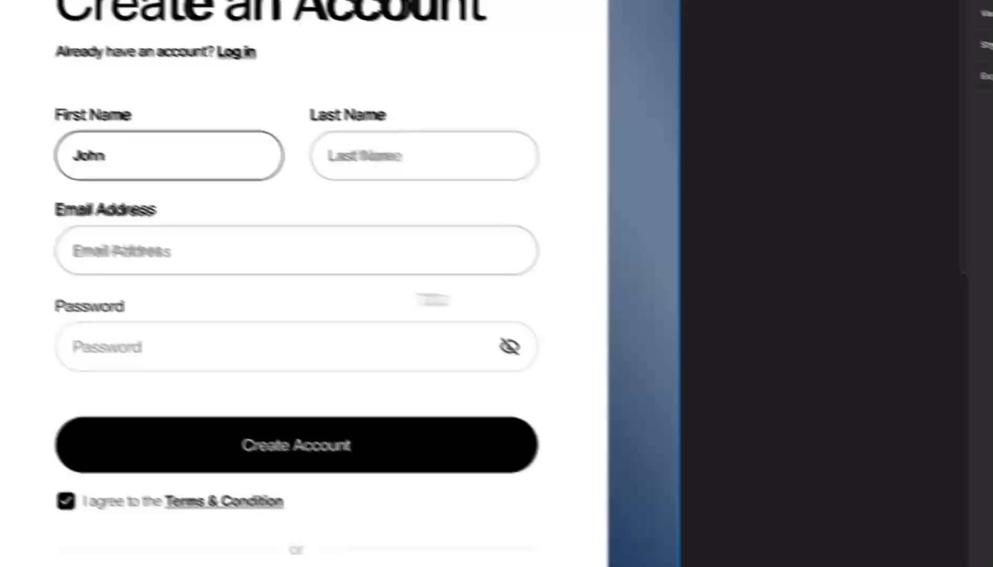
pyautogui.click(183, 261)
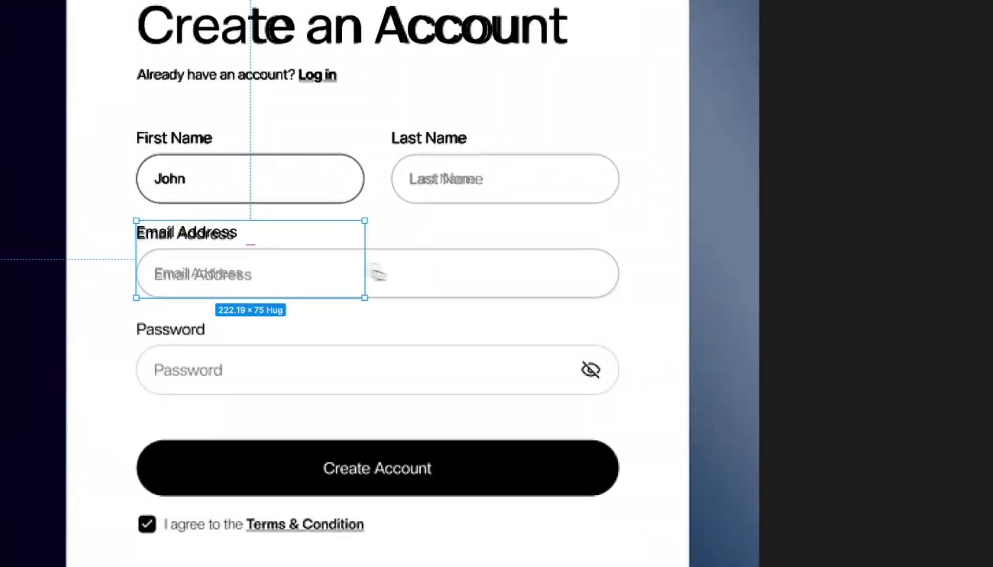
# - Duplicate the Email Address group onto the password field at y 531
pyautogui.moveTo(376, 273); pyautogui.dragTo(630, 291)
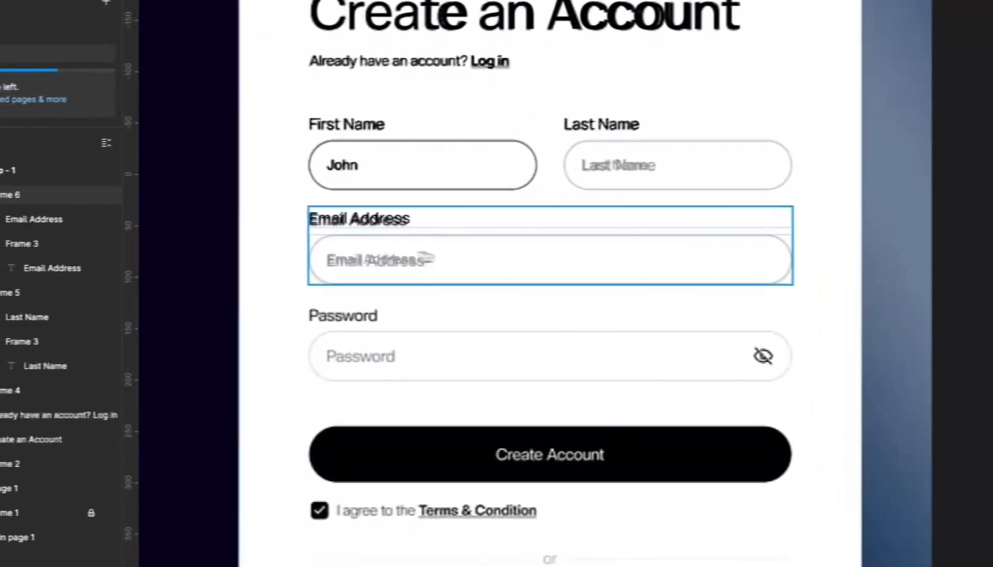
pyautogui.moveTo(488, 258); pyautogui.dragTo(476, 352)
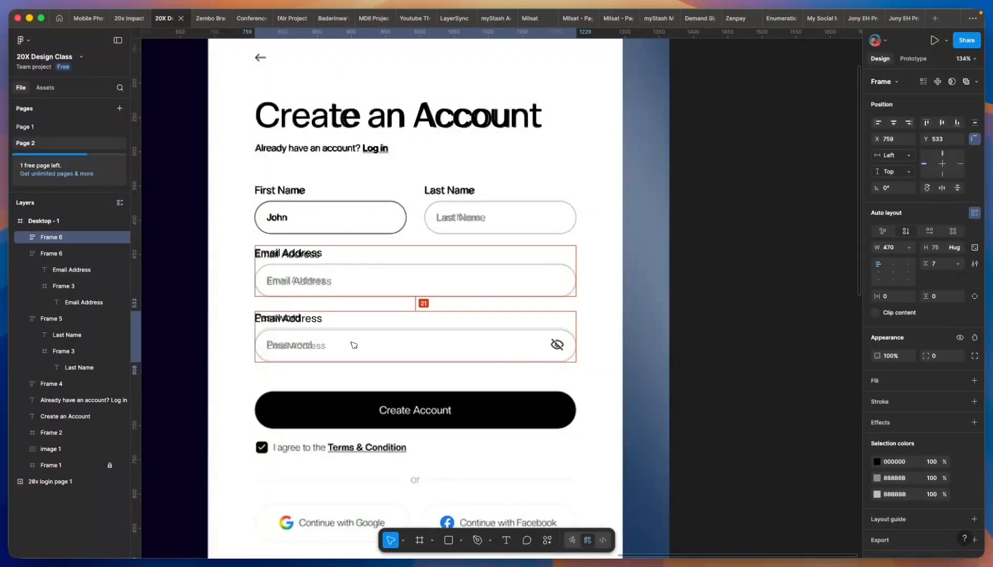
pyautogui.moveTo(354, 344); pyautogui.dragTo(305, 333)
pyautogui.scroll(4, 277, 352)
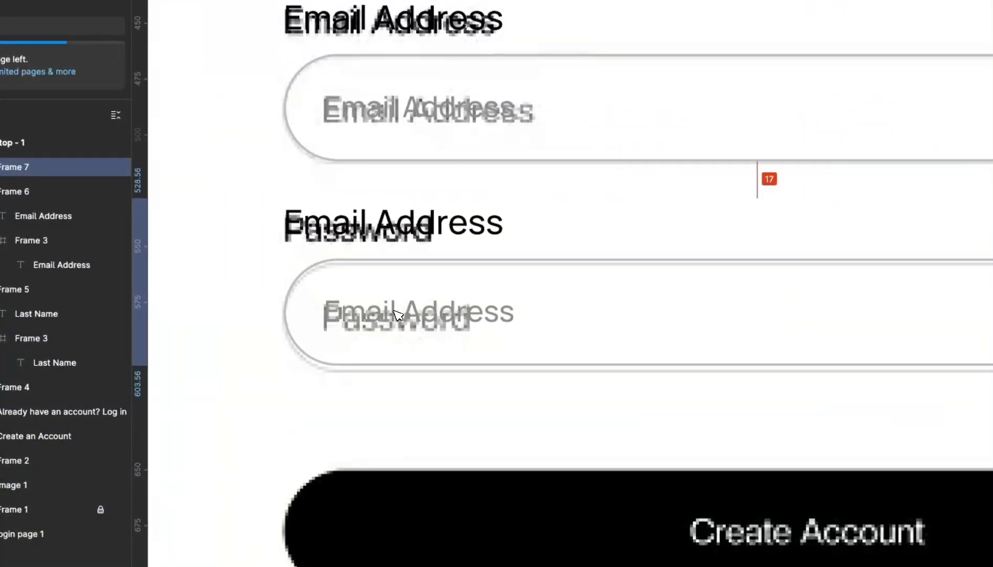
pyautogui.moveTo(394, 310); pyautogui.dragTo(396, 311)
pyautogui.scroll(-5, 394, 317)
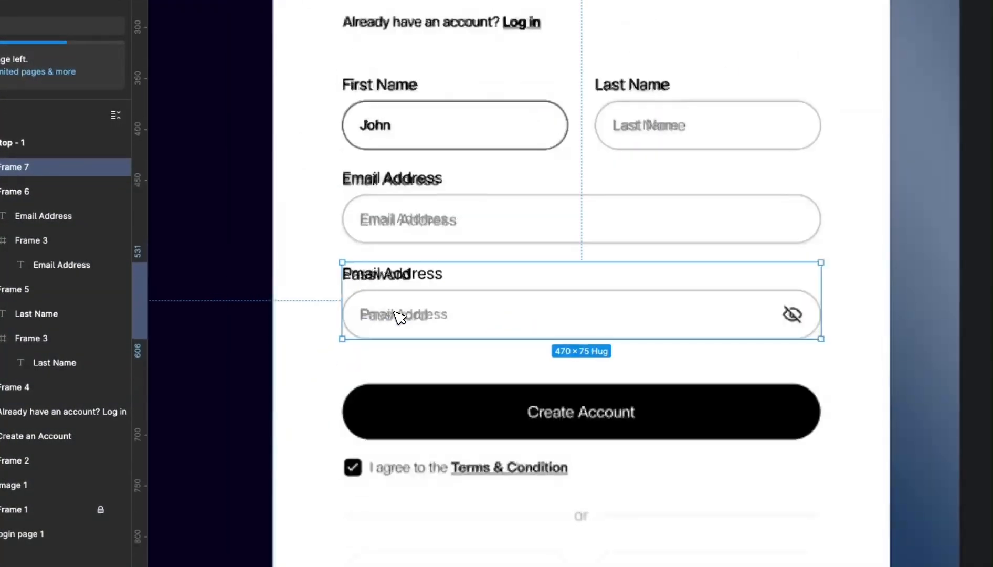
pyautogui.scroll(3, 388, 281)
# - Change the copy's label and placeholder to Password
pyautogui.doubleClick(394, 275)
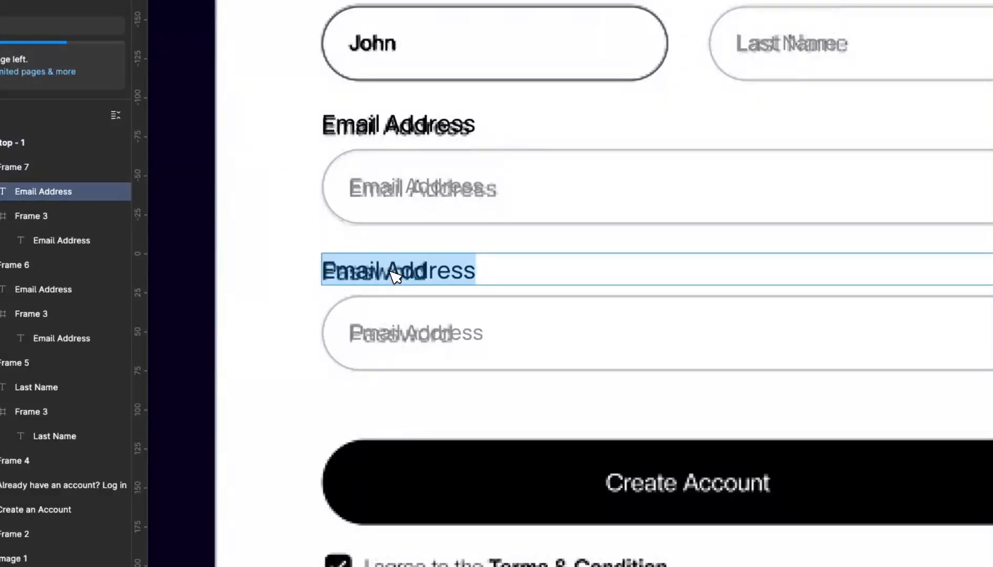
pyautogui.write('Password')
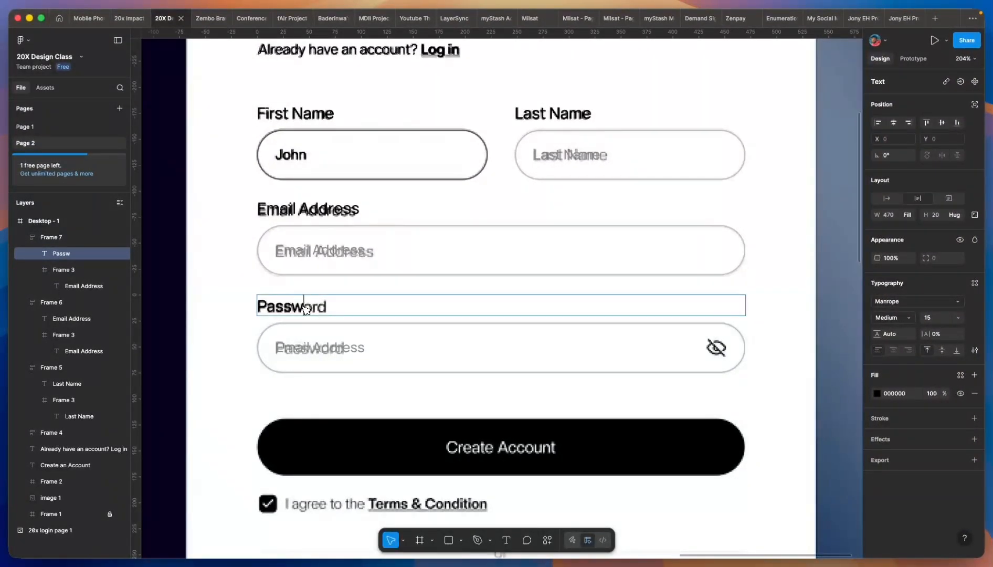
pyautogui.doubleClick(310, 348)
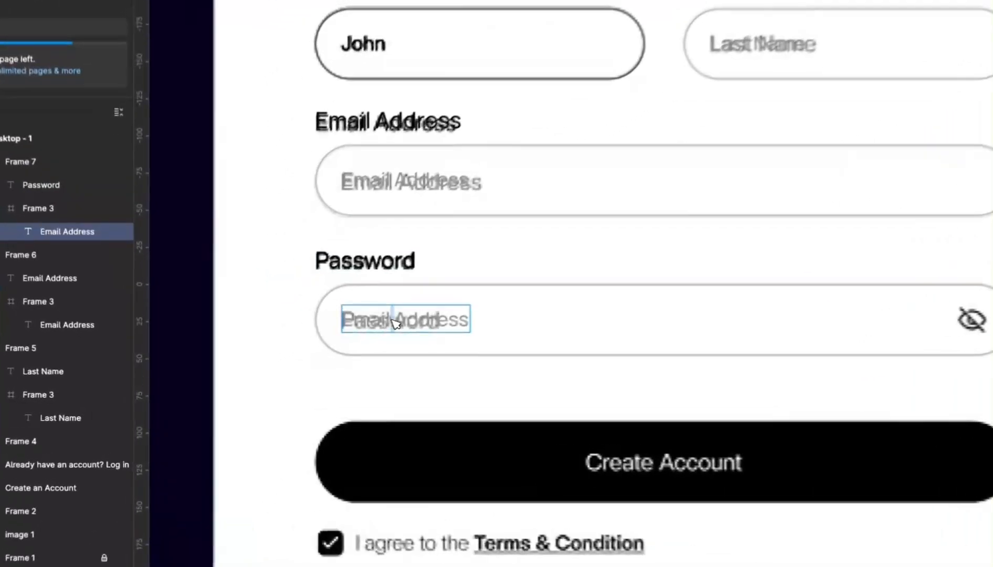
pyautogui.doubleClick(310, 347)
pyautogui.write('Pass')
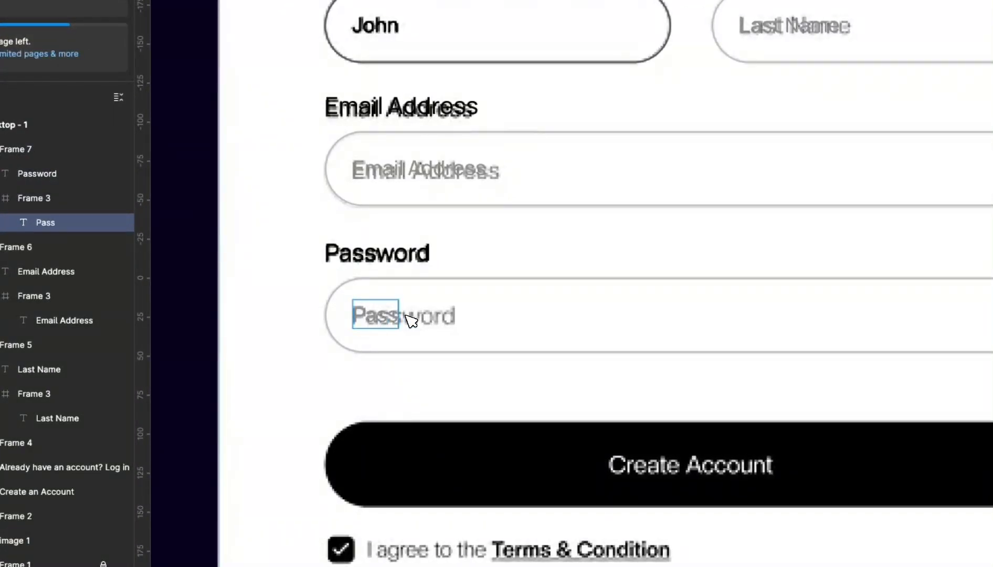
pyautogui.write('word')
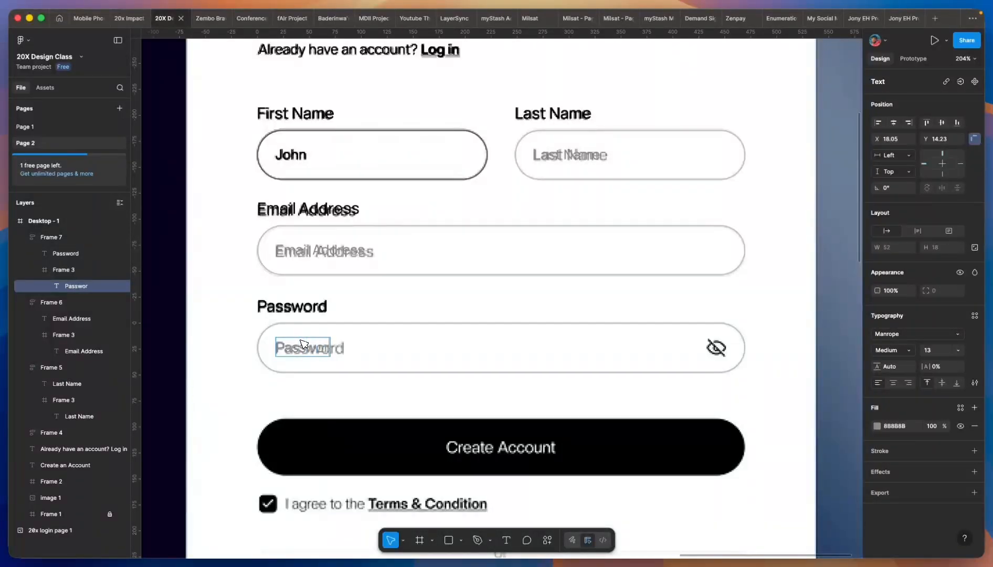
pyautogui.click(442, 309)
pyautogui.scroll(-5, 441, 307)
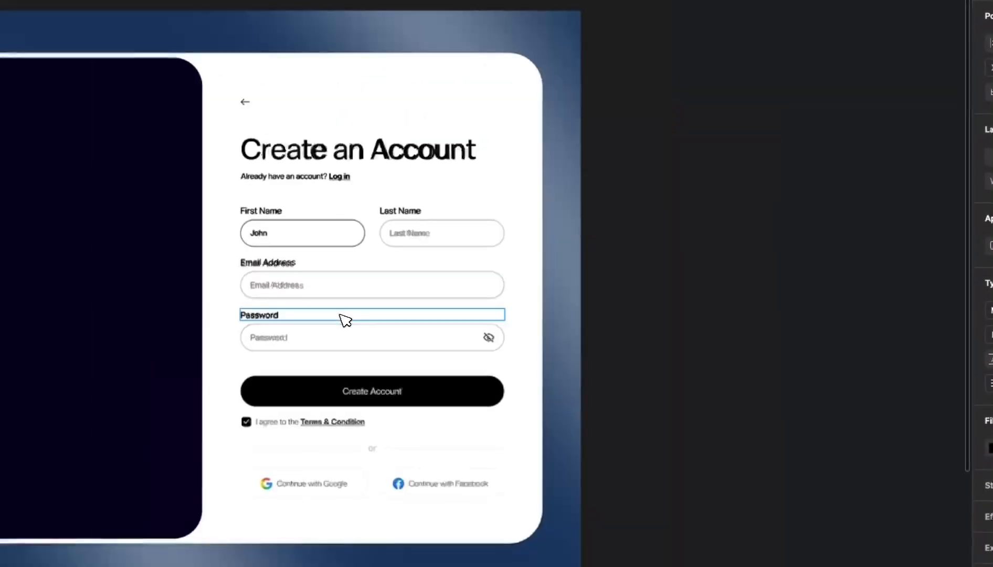
pyautogui.click(694, 224)
pyautogui.scroll(3, 667, 288)
pyautogui.click(558, 350)
pyautogui.scroll(5, 419, 377)
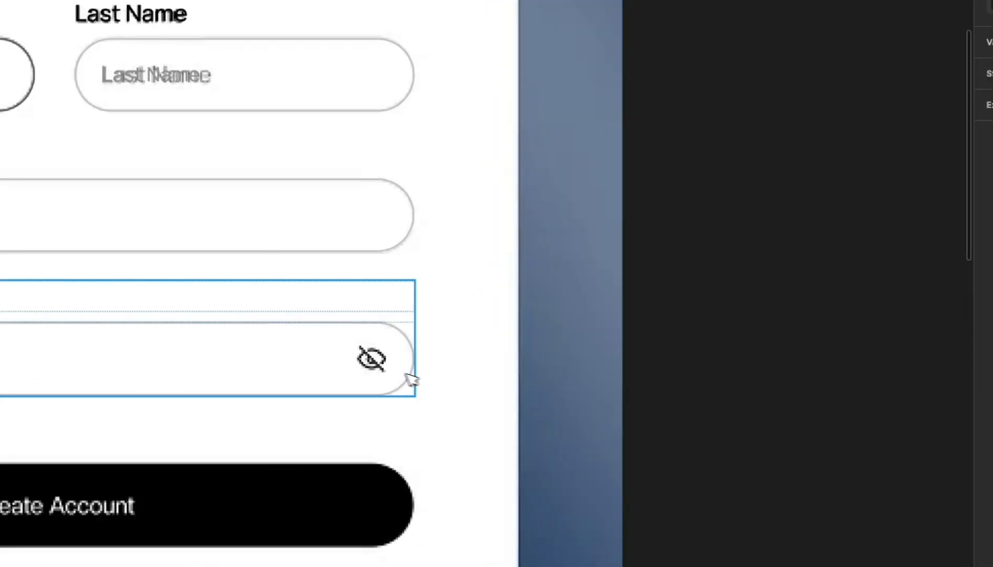
pyautogui.click(381, 335)
pyautogui.scroll(-3, 377, 358)
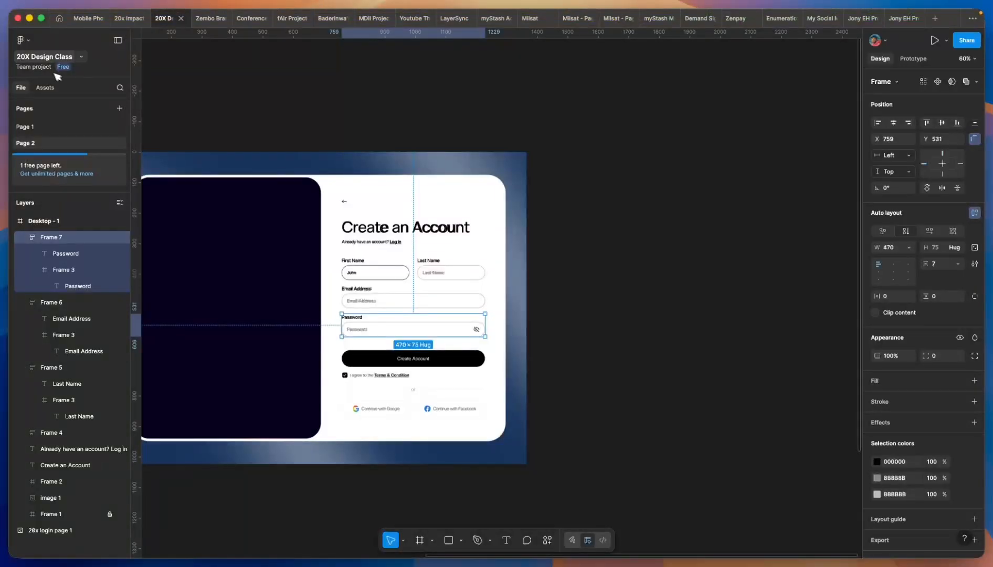
# - Search the plugins for 'iconify' and run the Iconify plugin
pyautogui.click(28, 42)
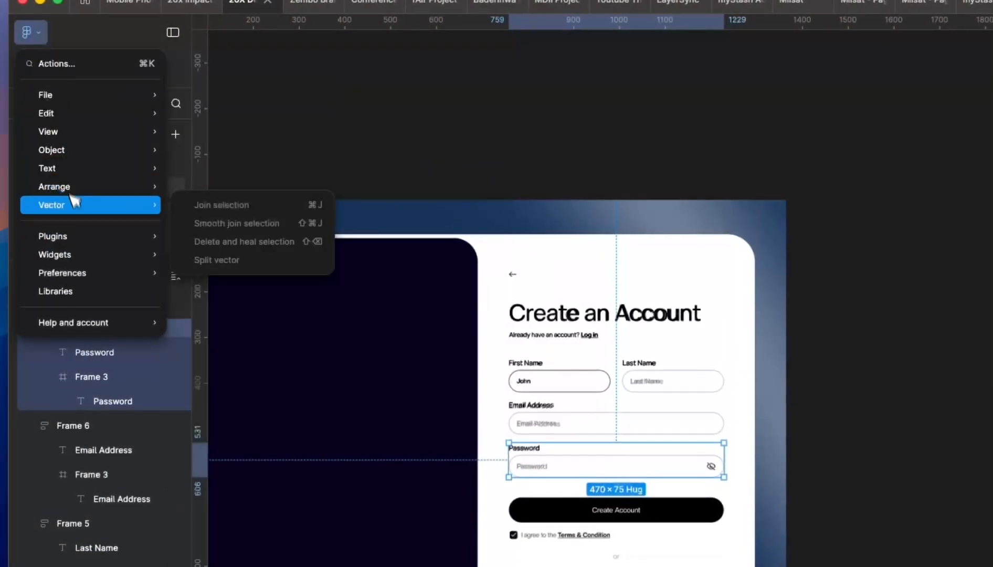
pyautogui.moveTo(58, 179)
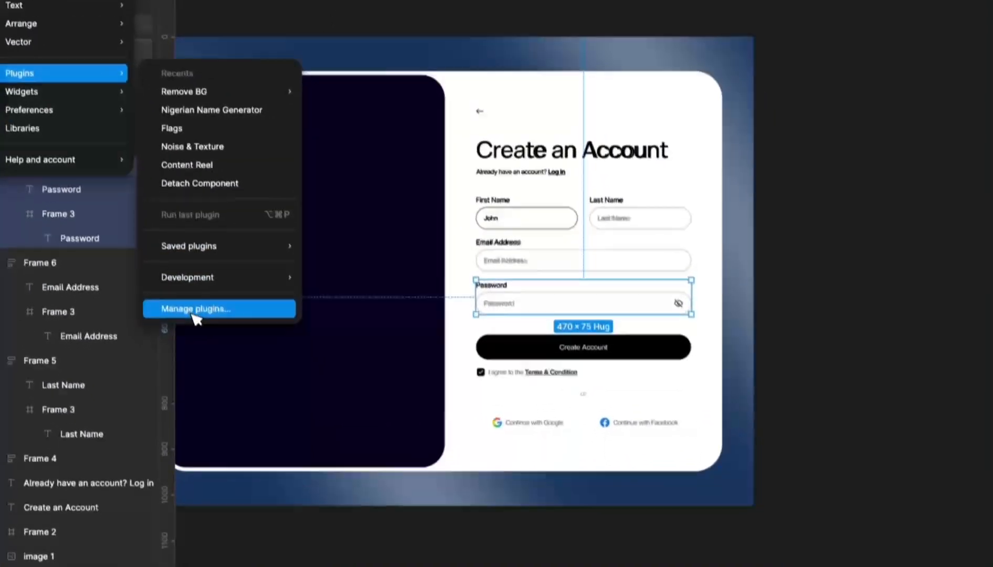
pyautogui.click(225, 471)
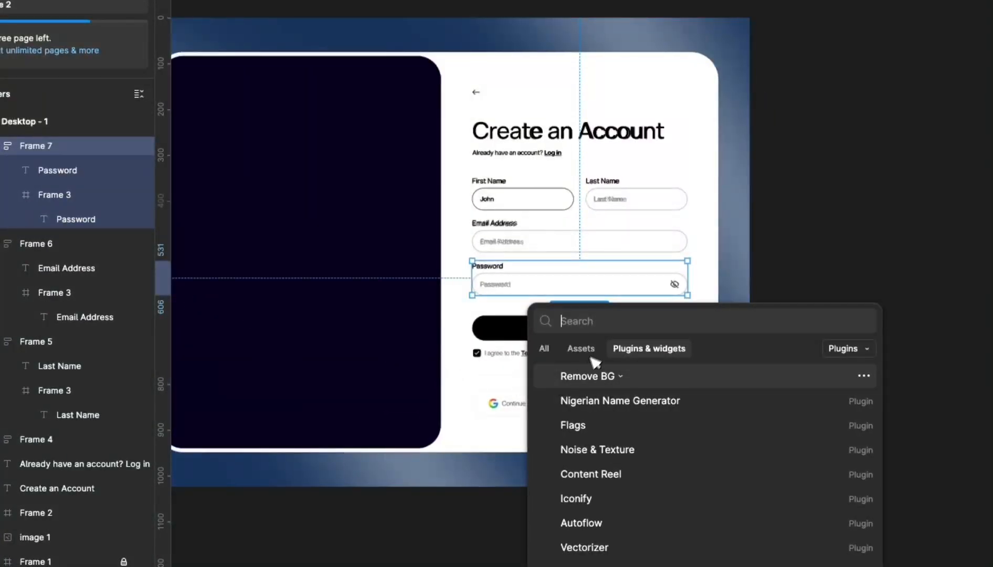
pyautogui.write('i')
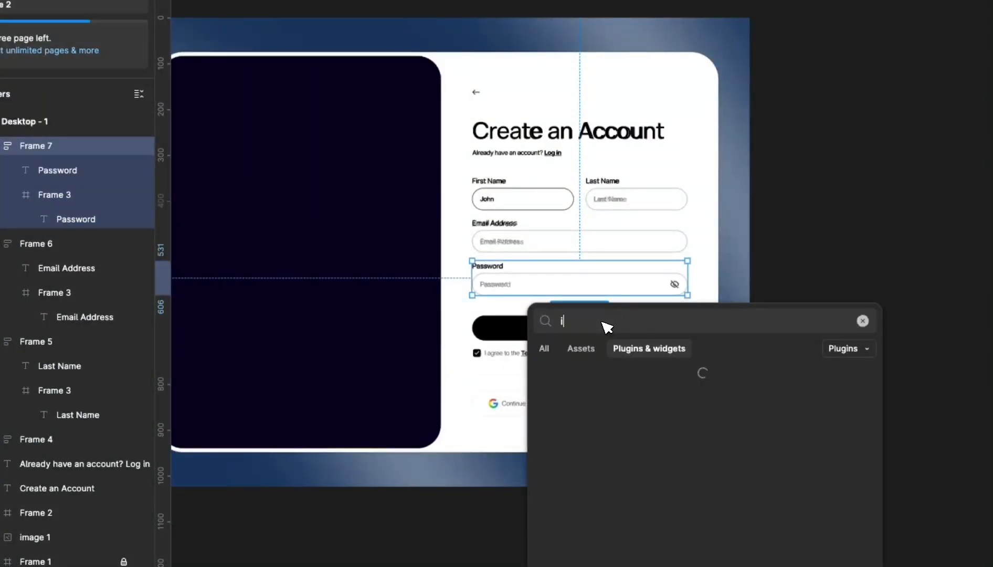
pyautogui.write('con')
pyautogui.write('if')
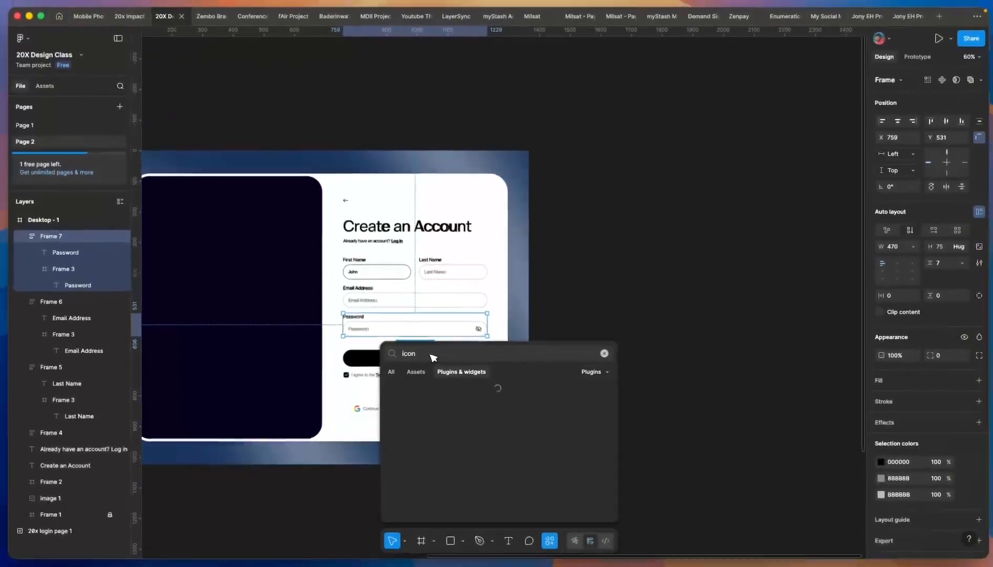
pyautogui.write('y')
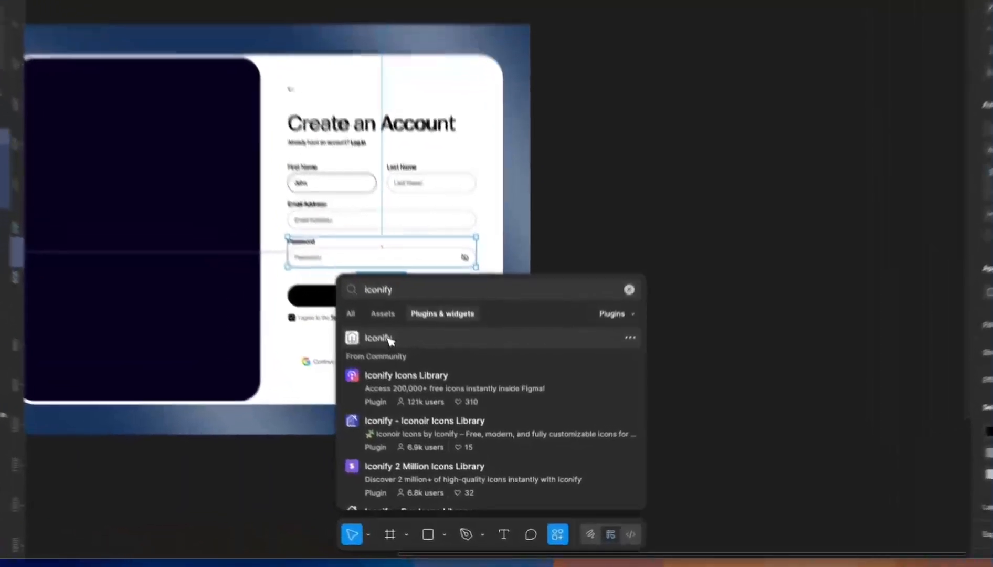
pyautogui.click(411, 391)
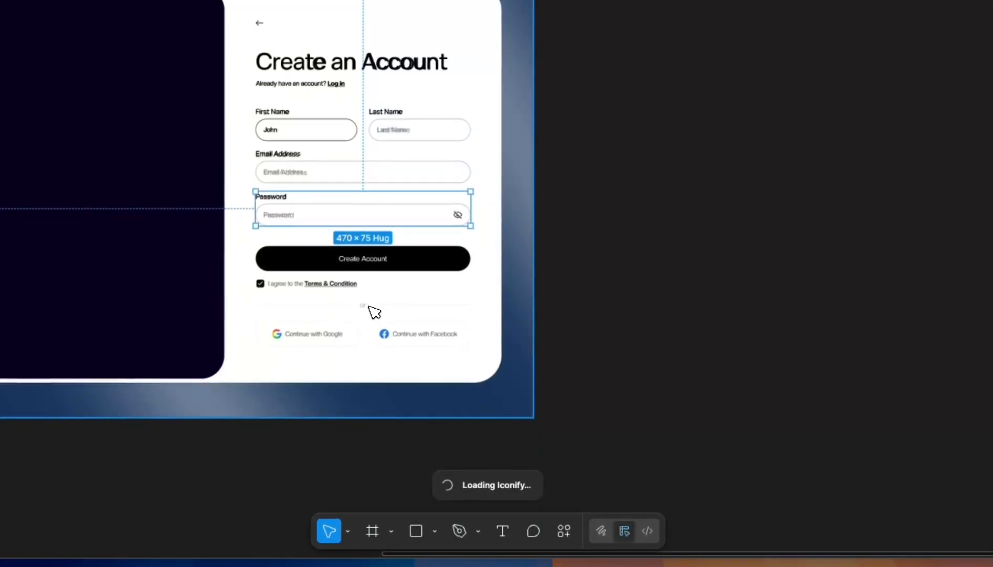
pyautogui.click(539, 285)
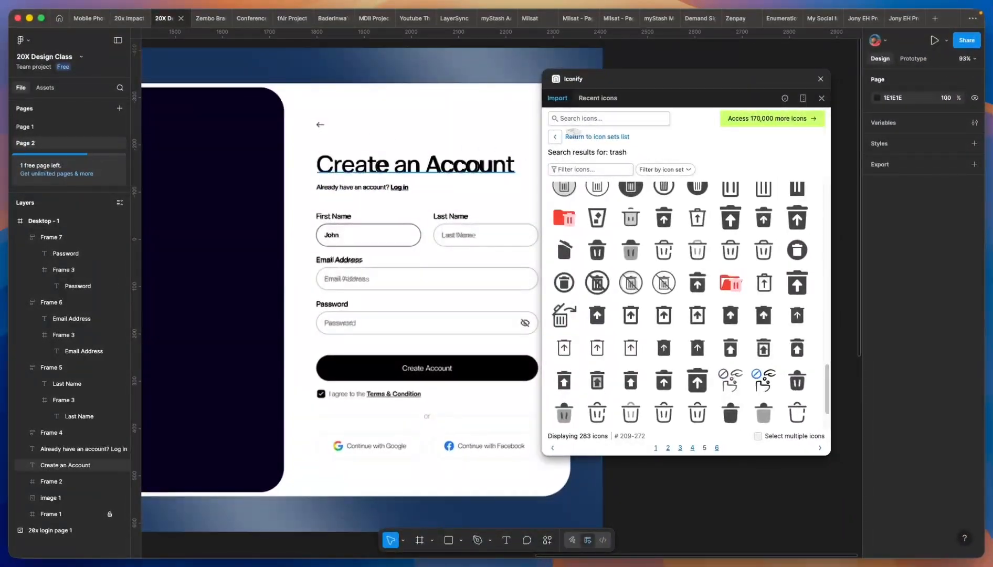
# - Search Iconify for 'left arrow' and pick the basil:arrow-left-solid icon
pyautogui.scroll(-4, 326, 167)
pyautogui.click(619, 120)
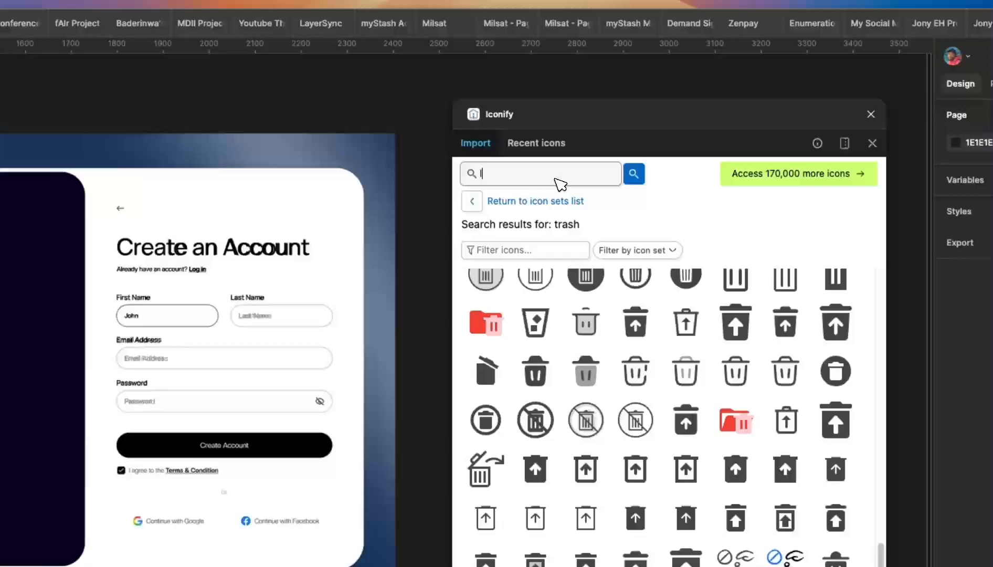
pyautogui.write('left arrow')
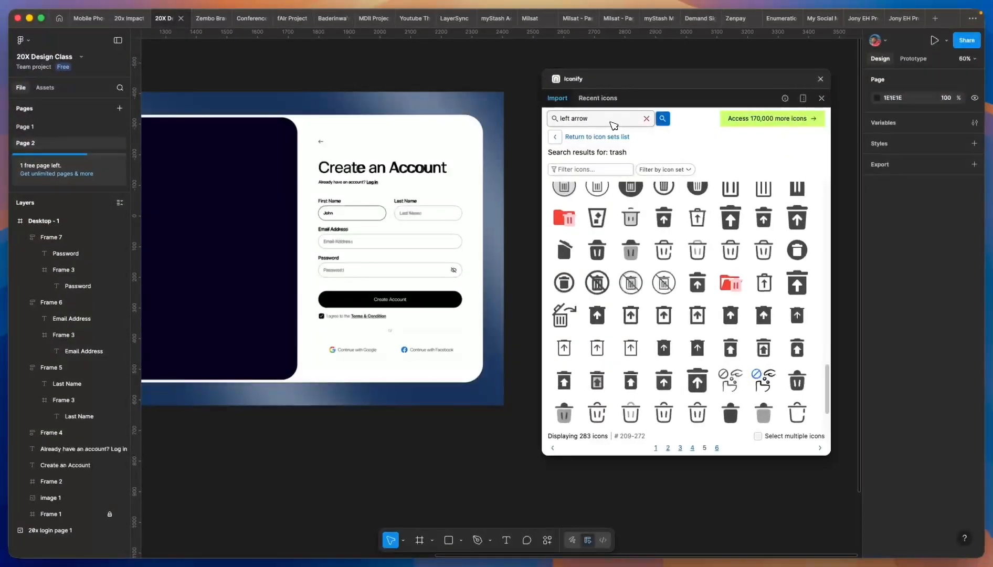
pyautogui.press('Return')
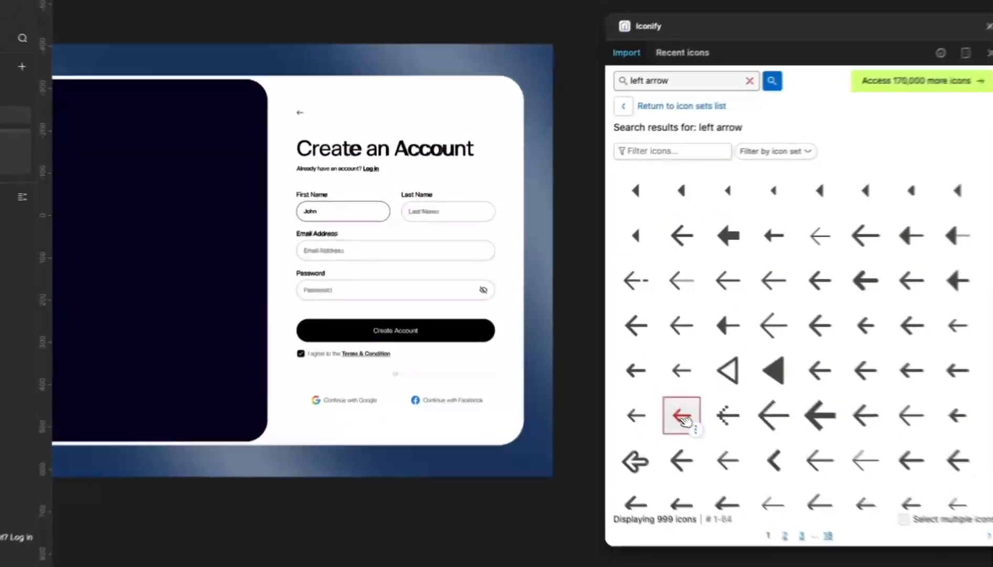
pyautogui.click(598, 361)
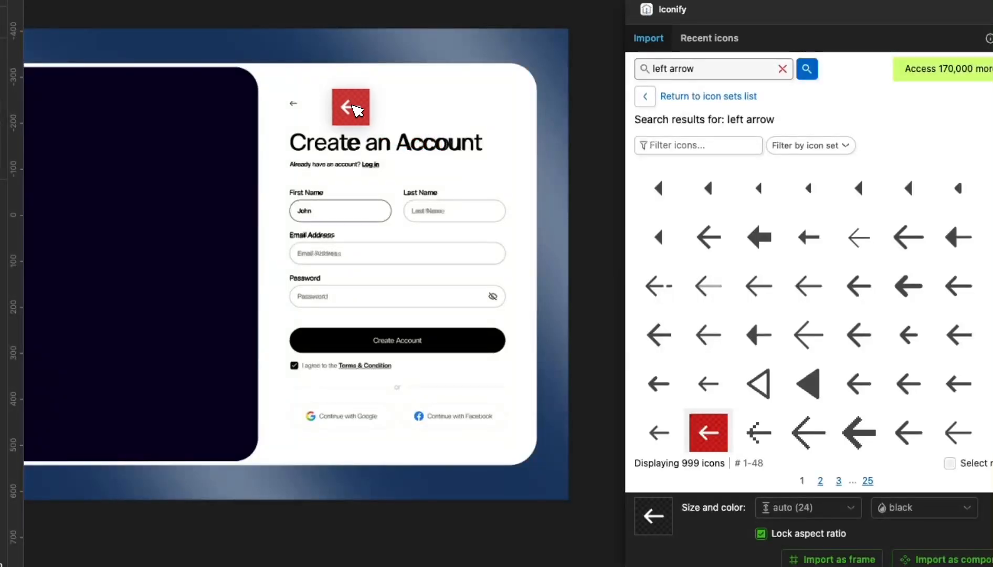
# - Place the 24×24 arrow above the Create an Account heading, aligned to its left edge
pyautogui.moveTo(357, 110); pyautogui.dragTo(347, 104)
pyautogui.scroll(5, 347, 104)
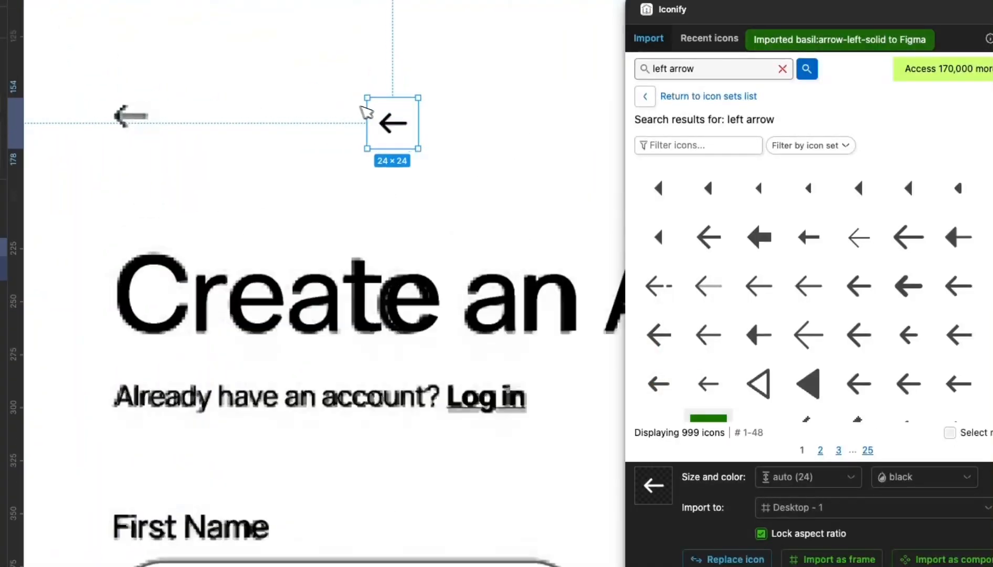
pyautogui.scroll(-2, 409, 131)
pyautogui.moveTo(412, 131); pyautogui.dragTo(115, 116)
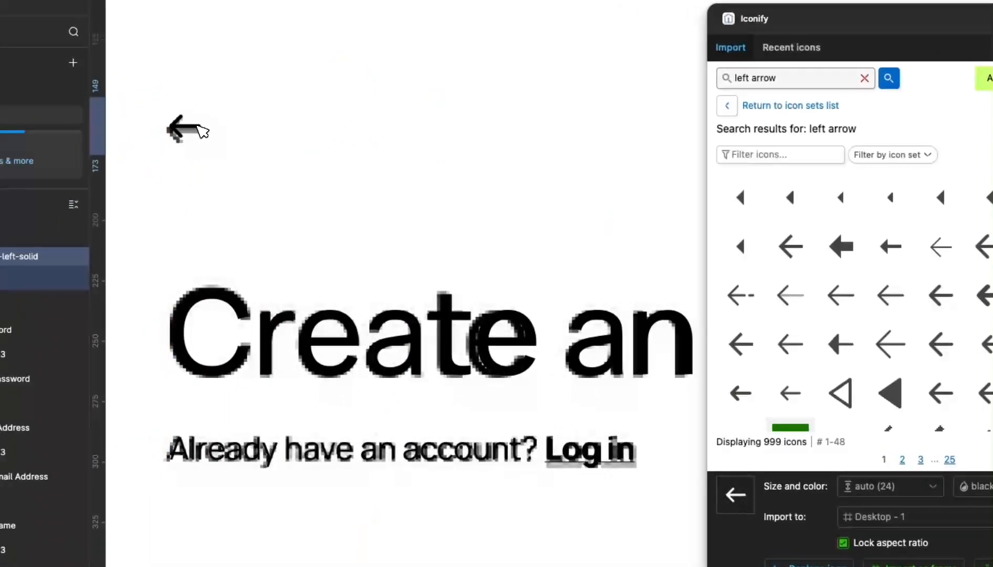
pyautogui.moveTo(198, 126); pyautogui.dragTo(197, 129)
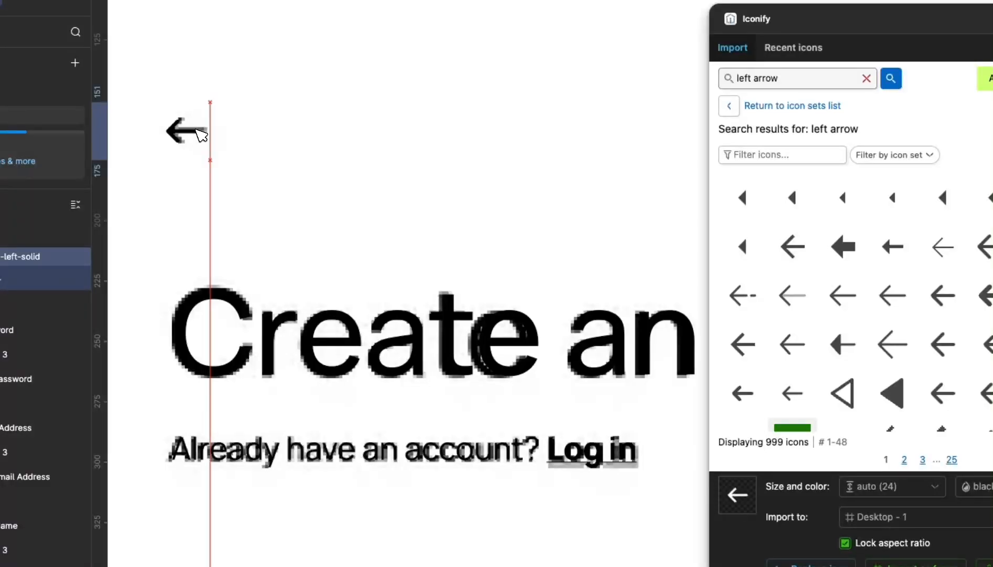
pyautogui.scroll(-5, 214, 135)
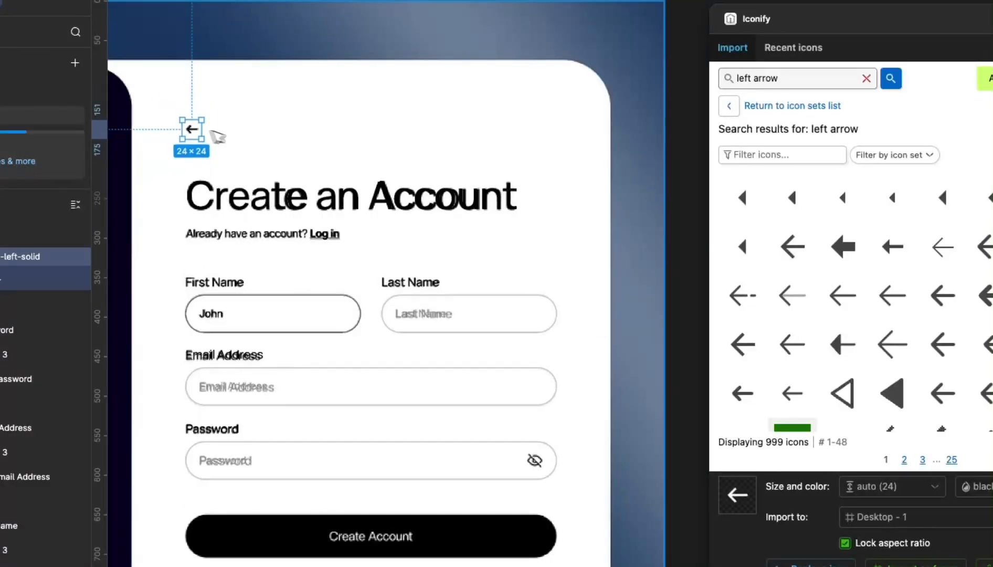
pyautogui.scroll(5, 454, 370)
pyautogui.scroll(-3, 439, 323)
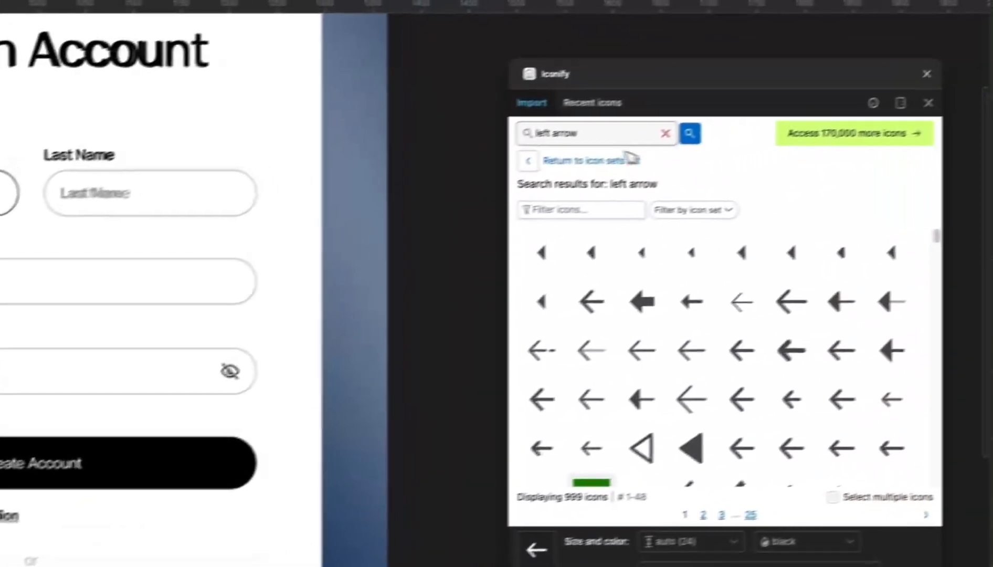
pyautogui.moveTo(803, 79); pyautogui.dragTo(704, 83)
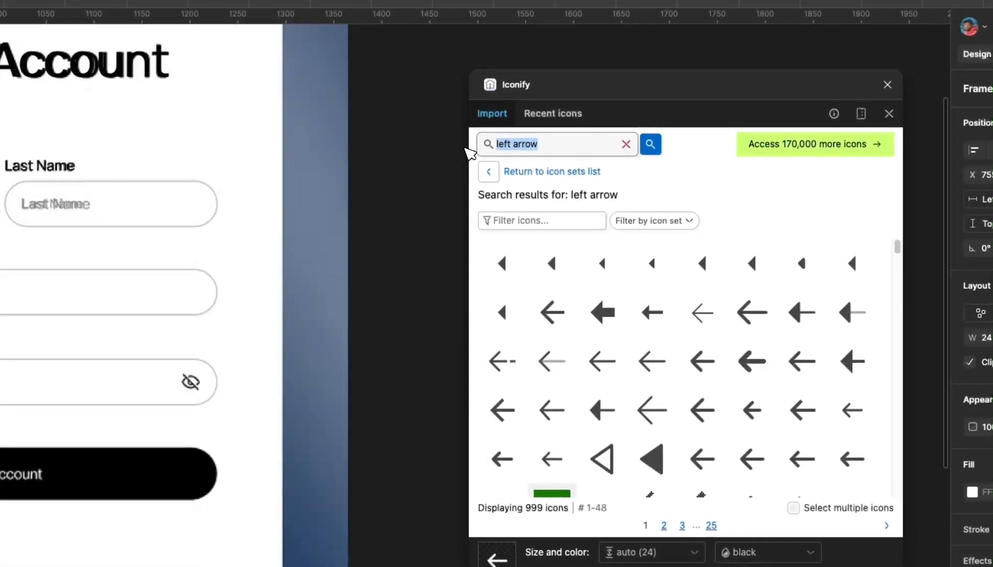
# - Search 'hide' and drop the ci:hide icon at the Password input's right end
pyautogui.write('hide')
pyautogui.press('Return')
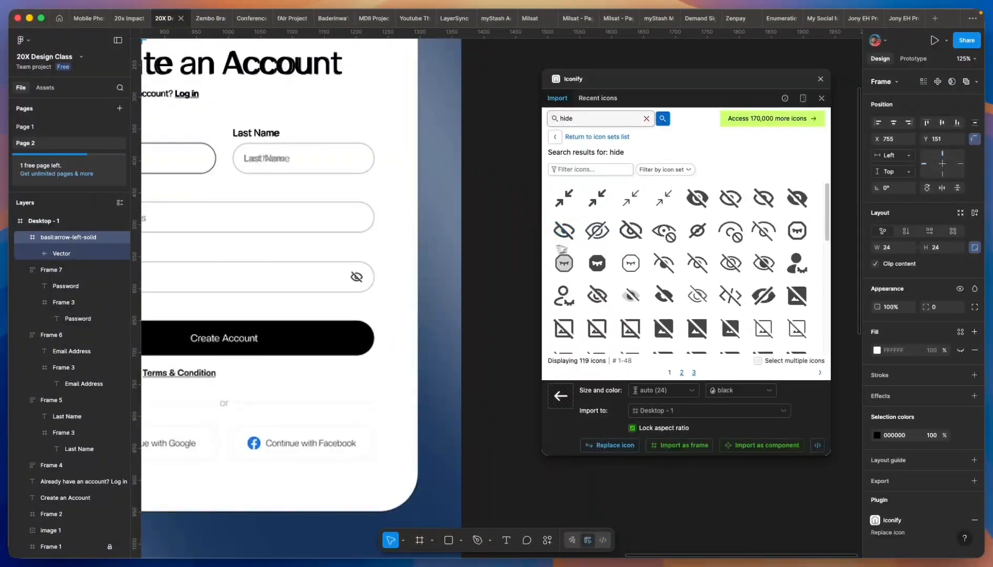
pyautogui.moveTo(574, 231); pyautogui.dragTo(357, 334)
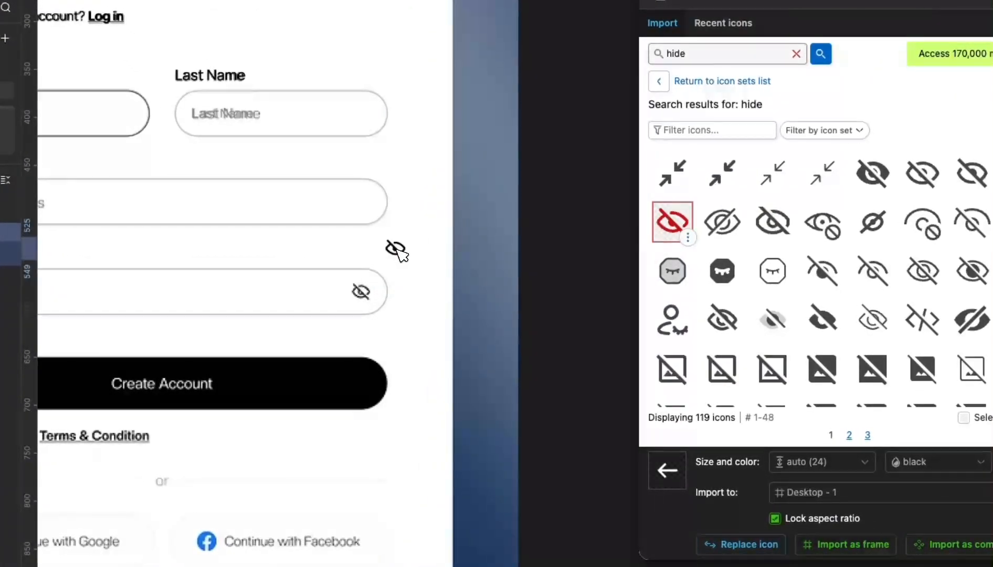
pyautogui.scroll(5, 397, 249)
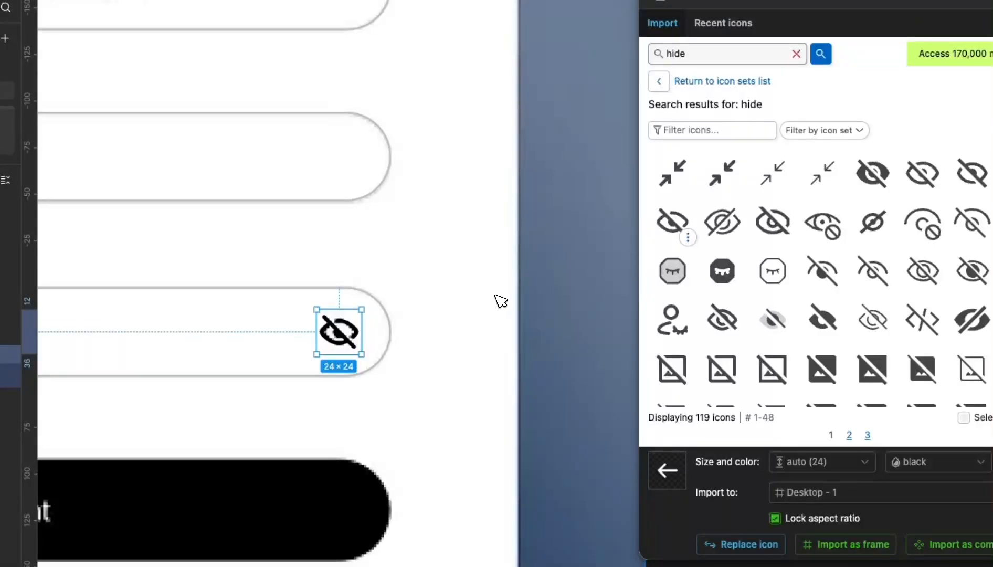
pyautogui.scroll(-5, 496, 296)
# - Select the sign-up frame together with the Email Address field and name row
pyautogui.click(536, 305)
pyautogui.scroll(-2, 536, 304)
pyautogui.scroll(-1, 520, 292)
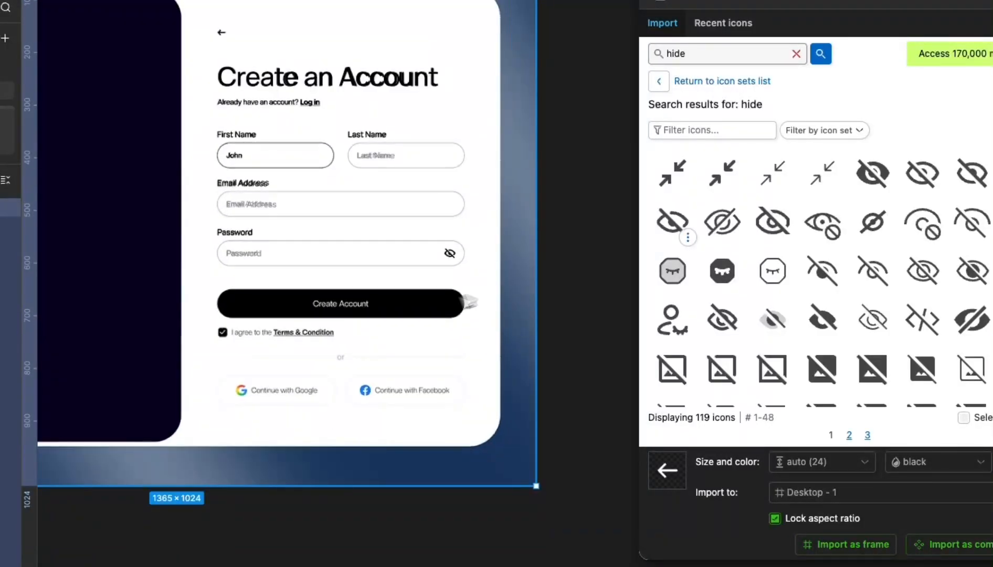
pyautogui.scroll(3, 470, 302)
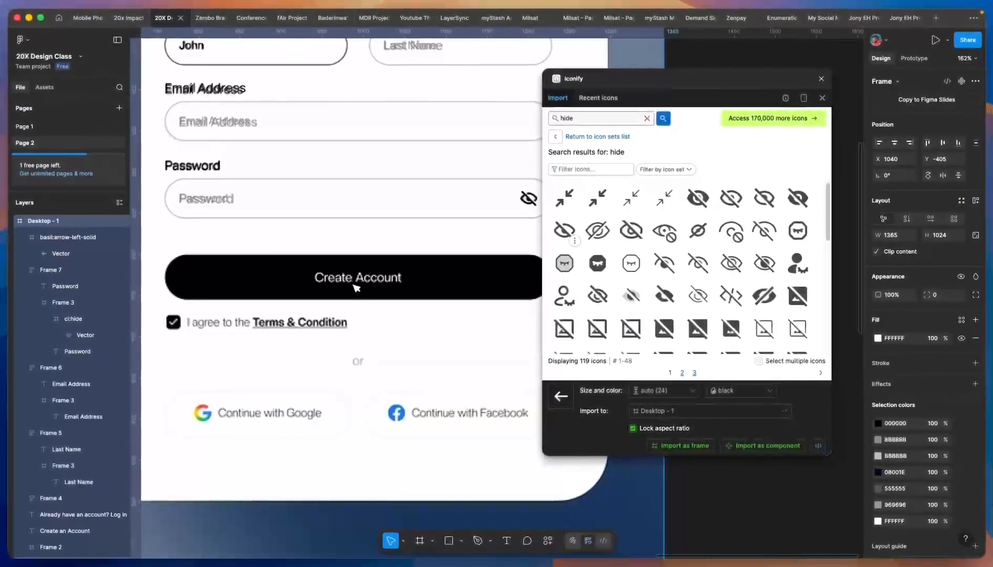
pyautogui.scroll(-3, 356, 287)
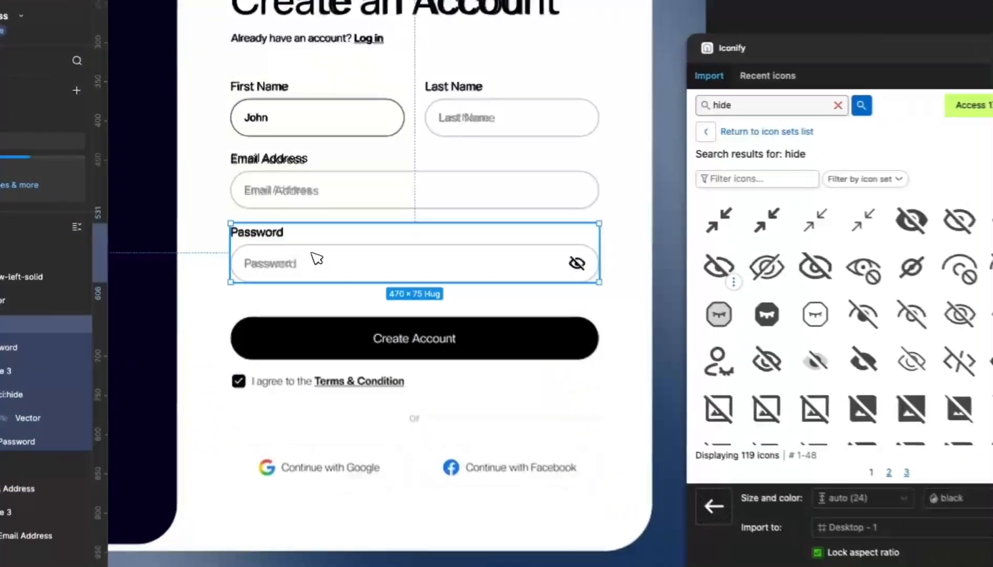
pyautogui.keyDown('shift'); pyautogui.click(310, 197); pyautogui.keyUp('shift')
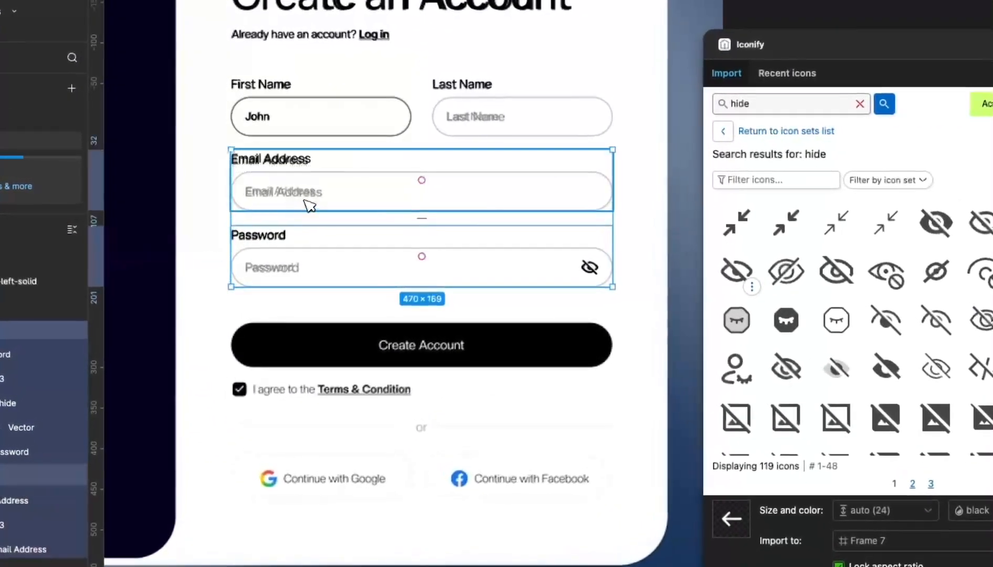
pyautogui.keyDown('shift'); pyautogui.click(322, 119); pyautogui.keyUp('shift')
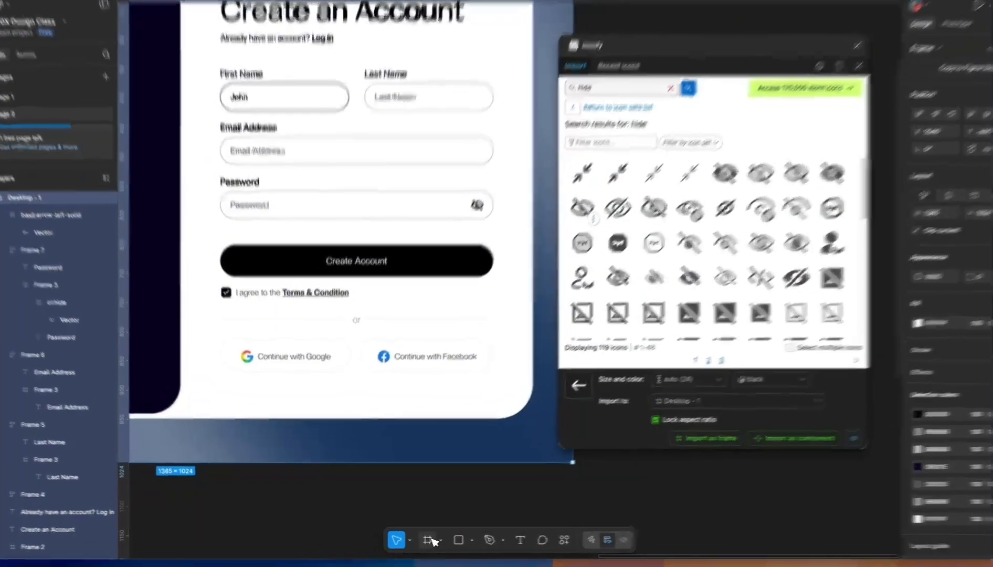
# - Search Iconify for 'checkbox' and place a 16×16 checked-box icon below the Terms & Condition line
pyautogui.click(429, 539)
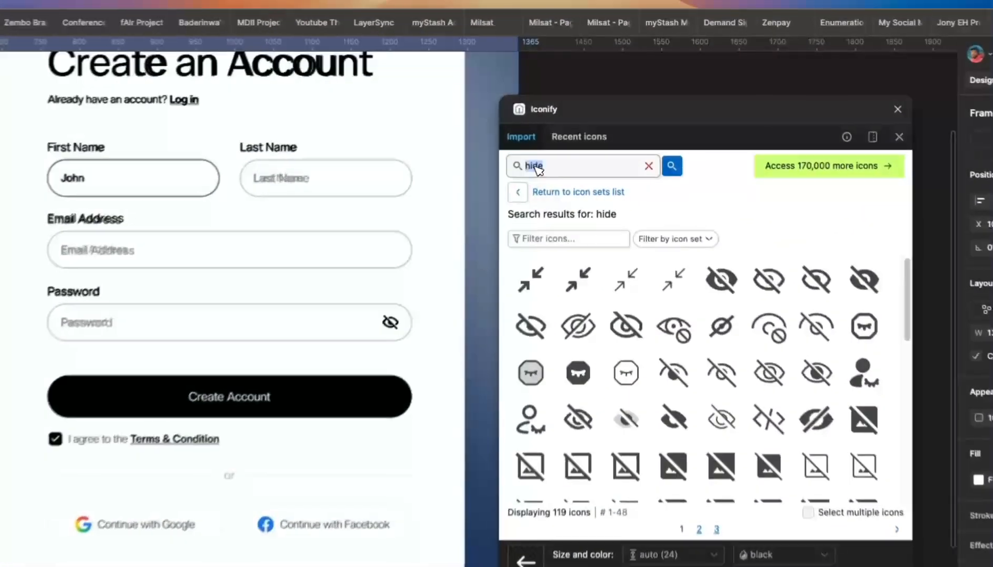
pyautogui.doubleClick(559, 119)
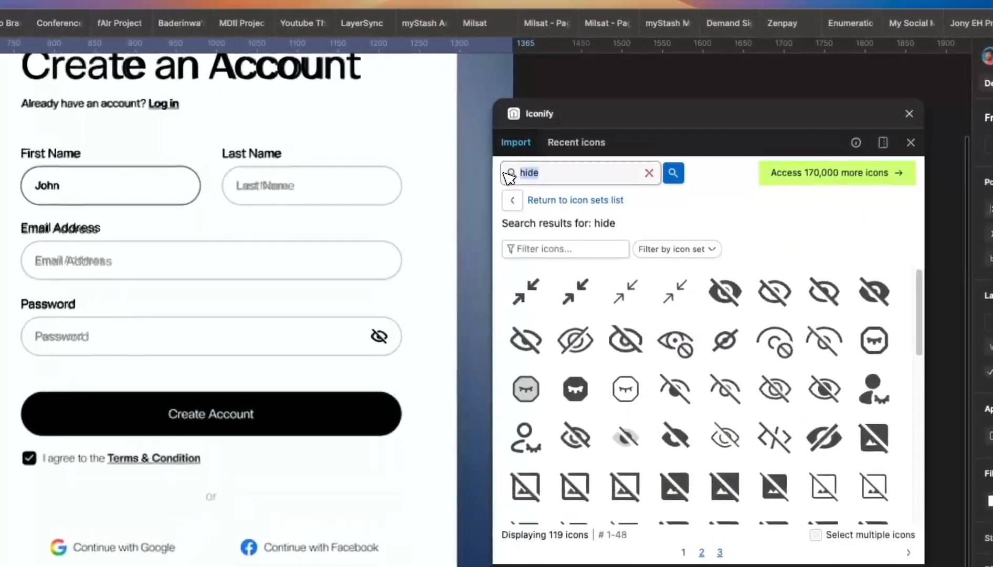
pyautogui.write('checkbox')
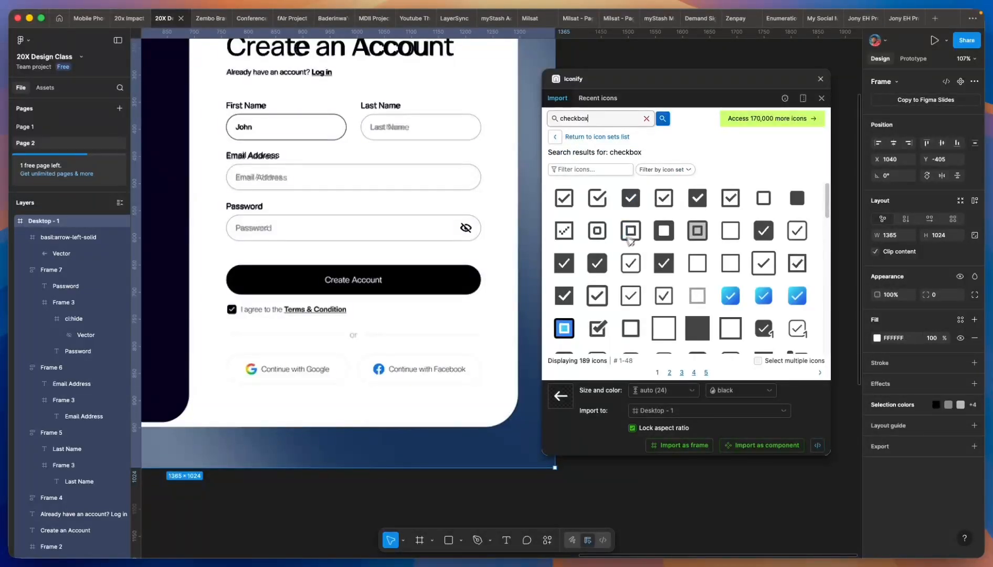
pyautogui.moveTo(602, 268); pyautogui.dragTo(203, 336)
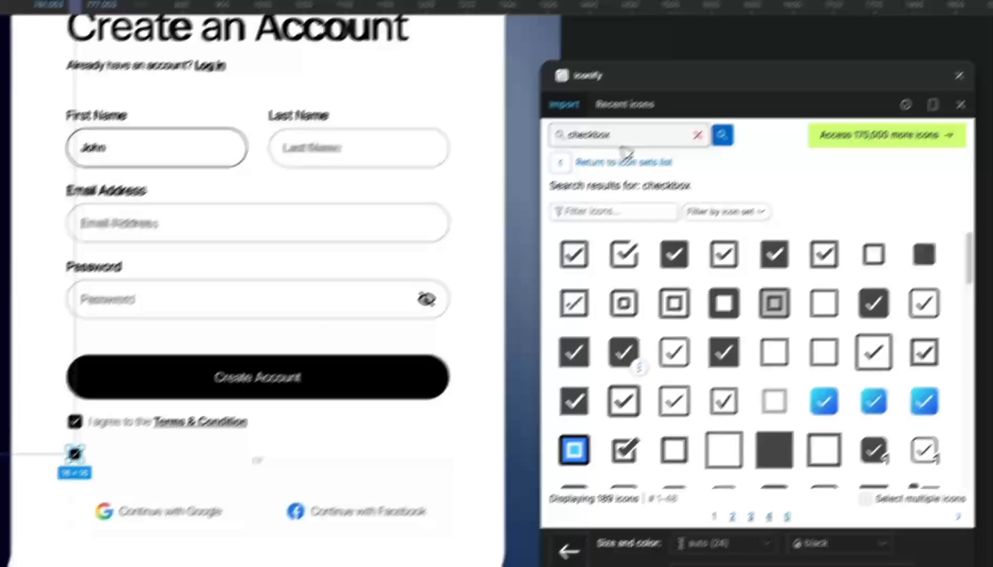
# - Search 'google' and place the coloured Google icon below the Continue with Google button
pyautogui.doubleClick(678, 54)
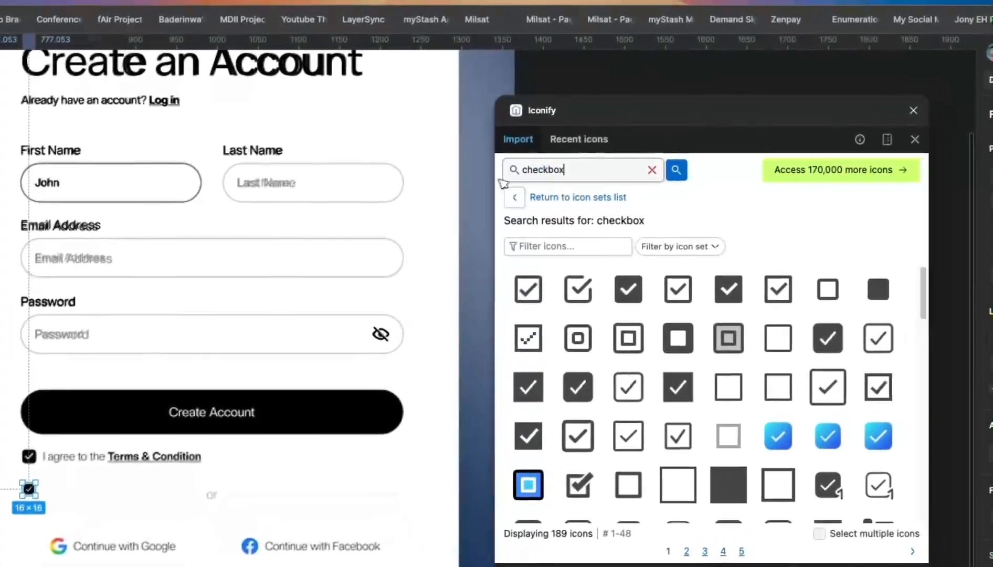
pyautogui.moveTo(527, 177); pyautogui.dragTo(523, 178)
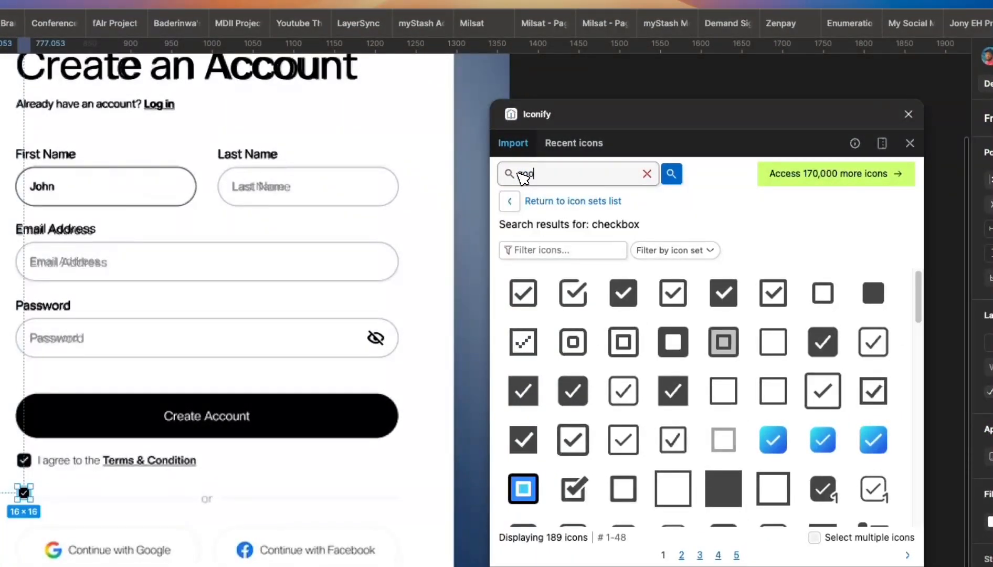
pyautogui.write('google')
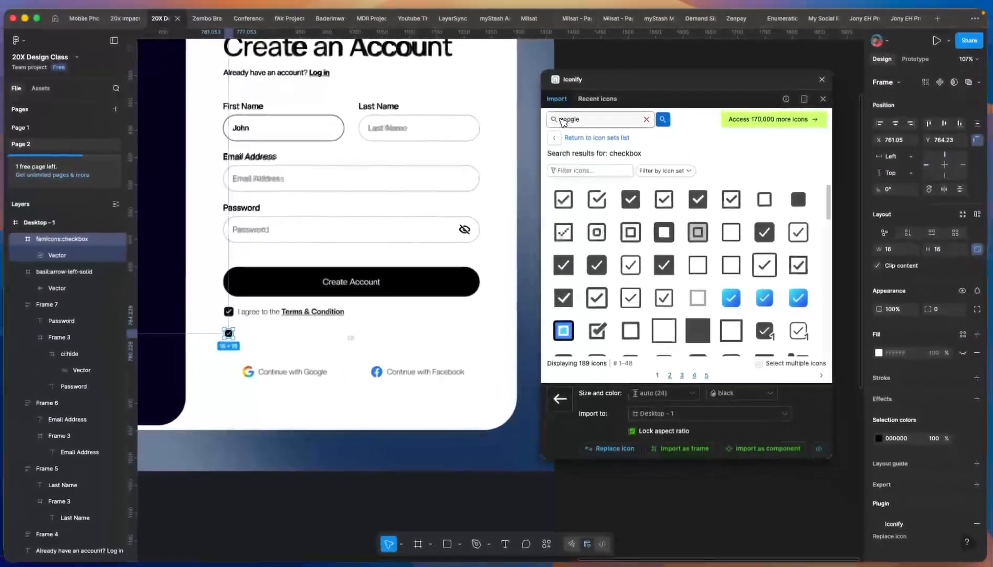
pyautogui.press('Return')
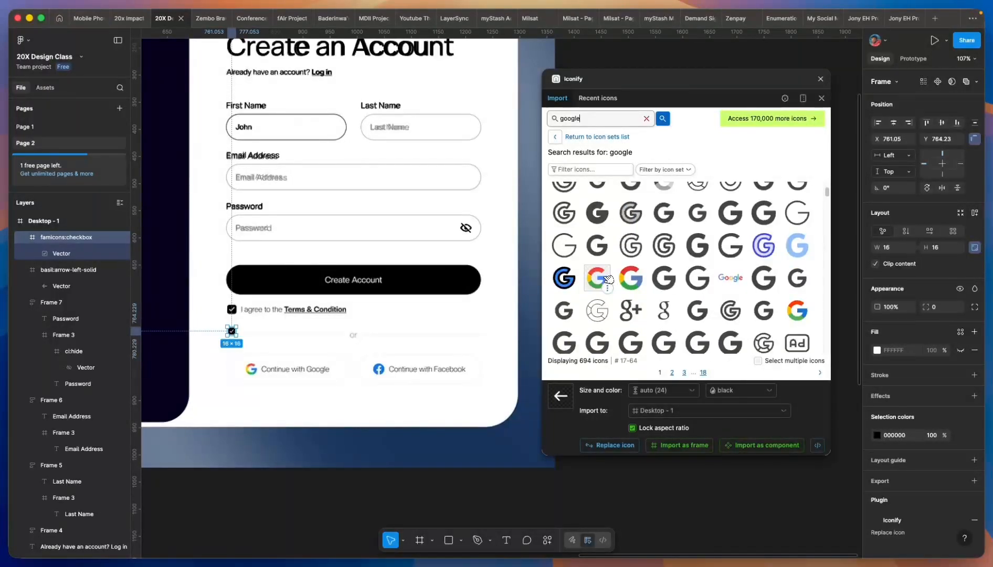
pyautogui.moveTo(606, 280); pyautogui.dragTo(251, 400)
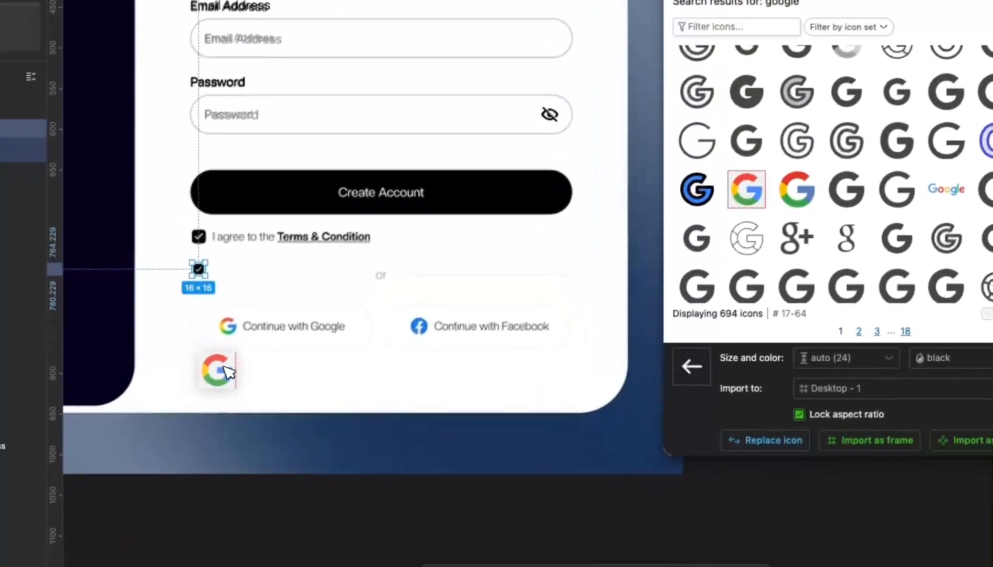
pyautogui.moveTo(230, 362); pyautogui.dragTo(231, 361)
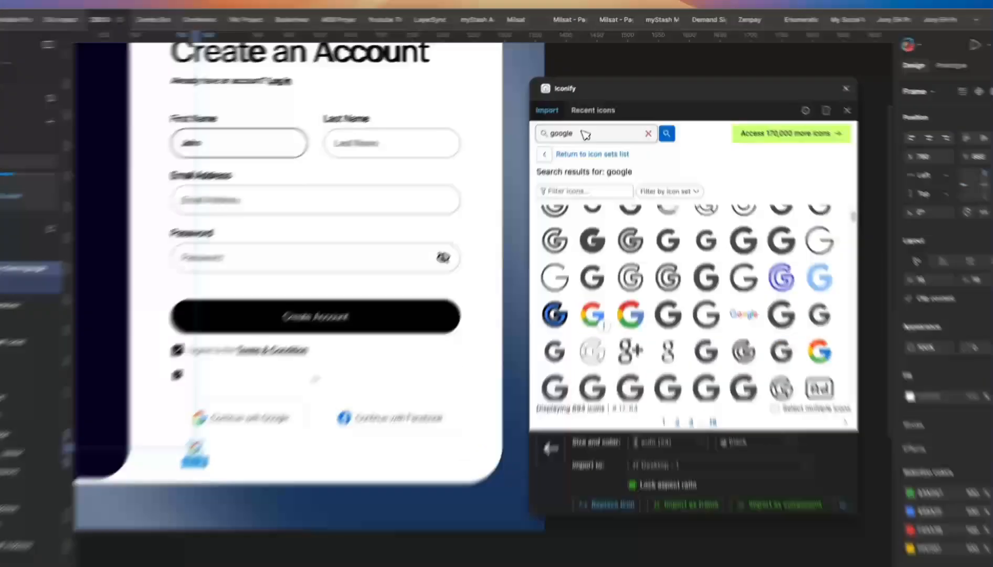
# - Search 'facebook' and place the blue Facebook icon below its button
pyautogui.moveTo(588, 119); pyautogui.dragTo(547, 119)
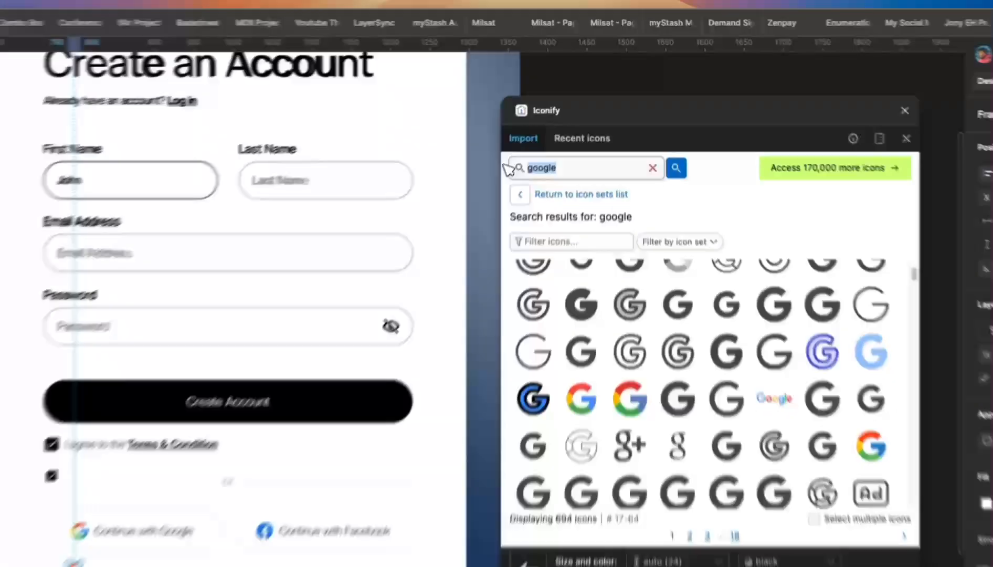
pyautogui.write('faceb')
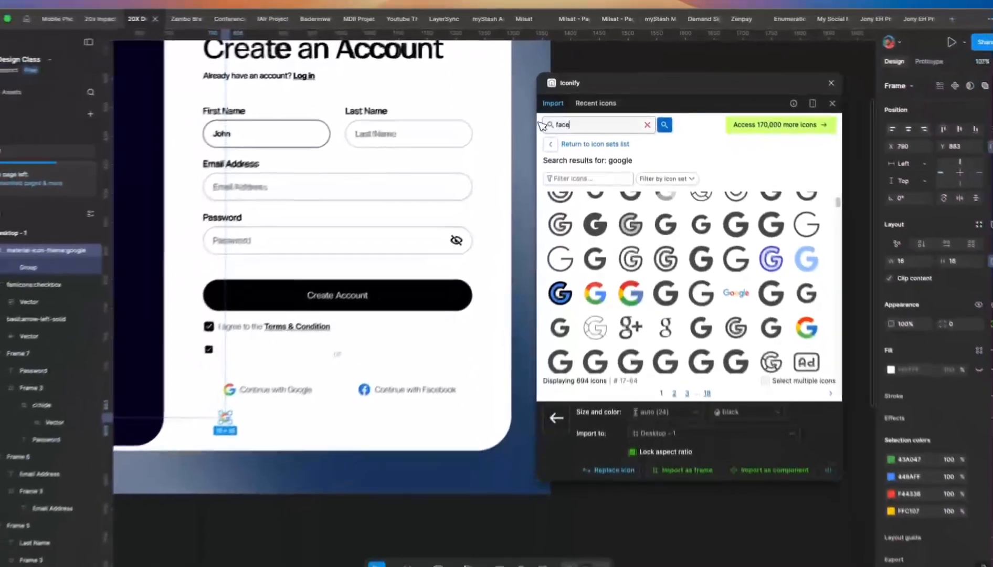
pyautogui.write('ook')
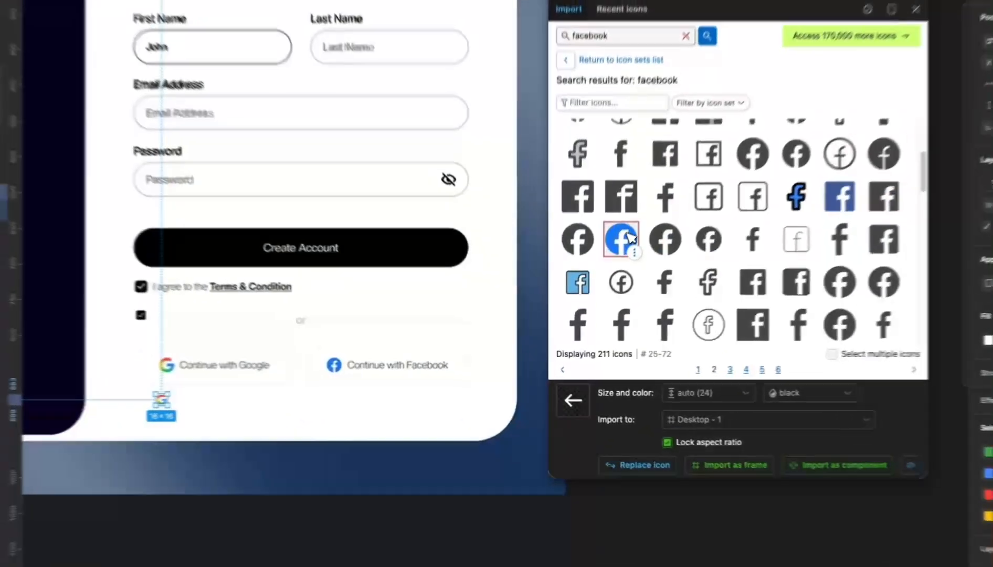
pyautogui.moveTo(609, 273); pyautogui.dragTo(358, 398)
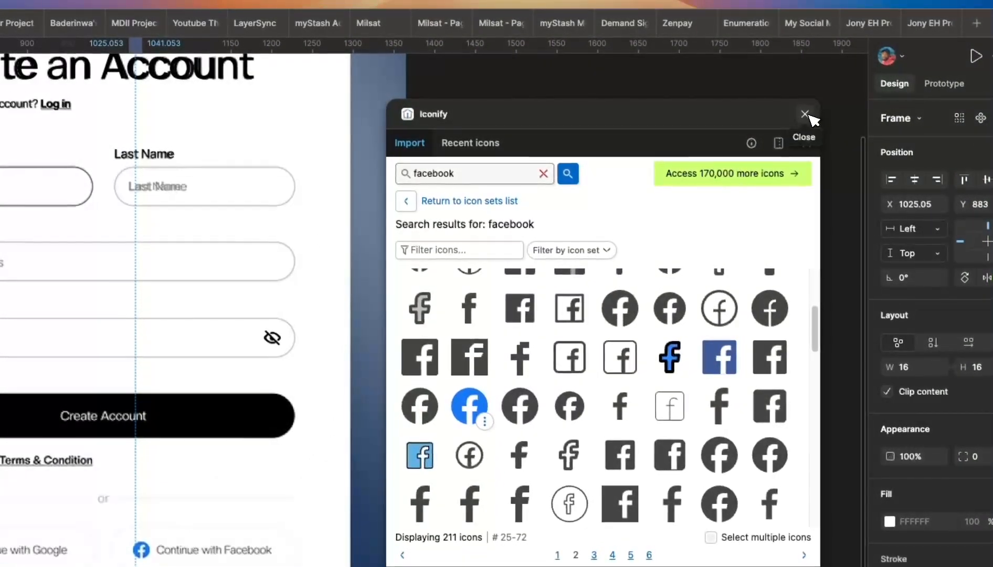
# - Resize the Create Account button frame to 470×54
pyautogui.click(805, 115)
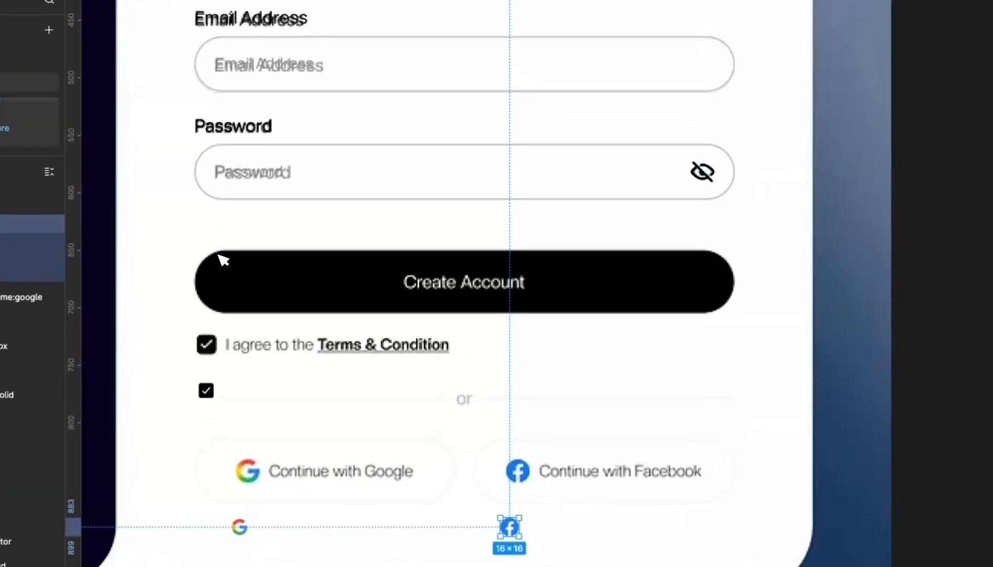
pyautogui.moveTo(204, 258); pyautogui.dragTo(701, 305)
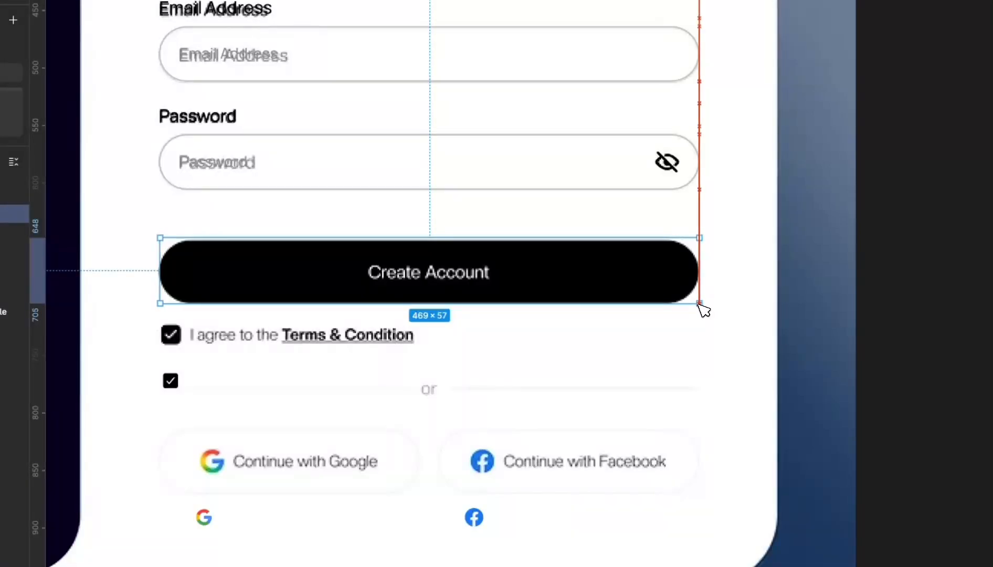
pyautogui.scroll(4, 163, 271)
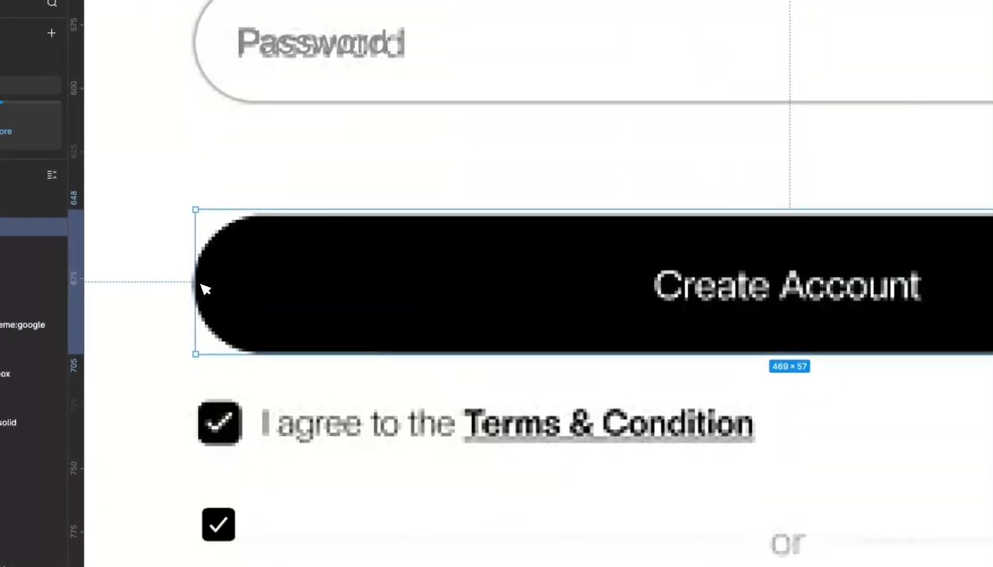
pyautogui.moveTo(160, 270); pyautogui.dragTo(155, 268)
pyautogui.scroll(-4, 194, 281)
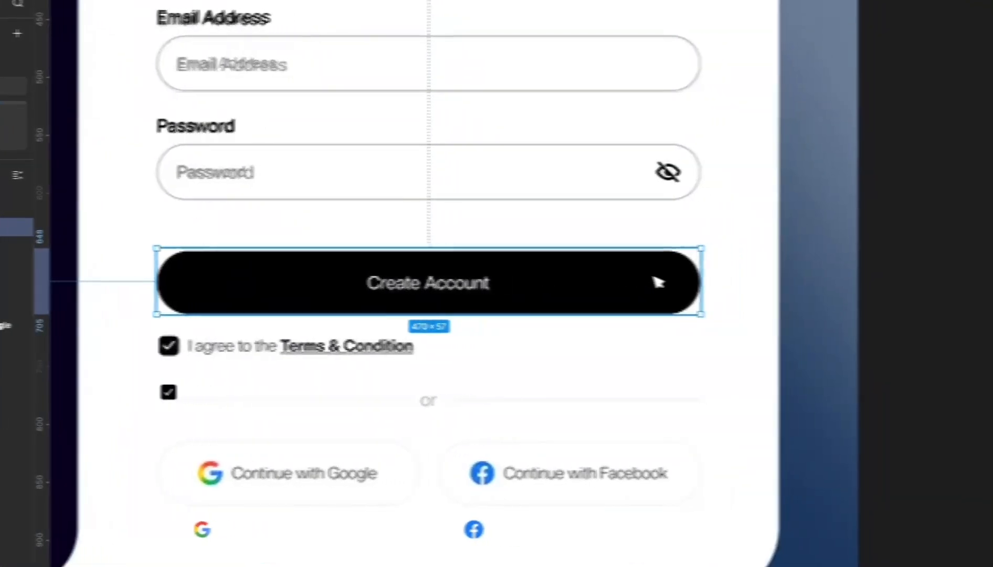
pyautogui.moveTo(737, 281); pyautogui.dragTo(728, 279)
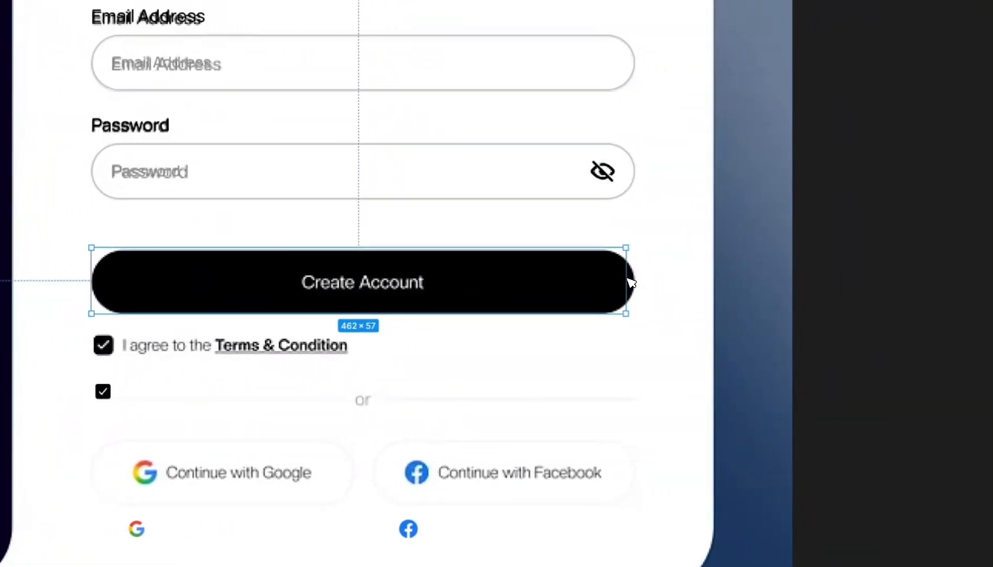
pyautogui.moveTo(630, 282); pyautogui.dragTo(637, 285)
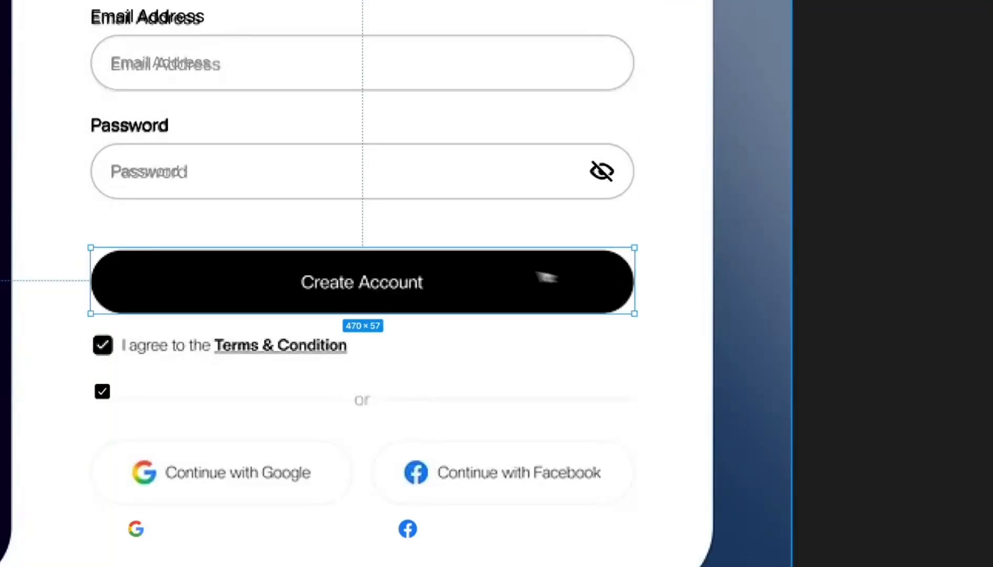
pyautogui.scroll(3, 383, 263)
pyautogui.moveTo(384, 240); pyautogui.dragTo(388, 244)
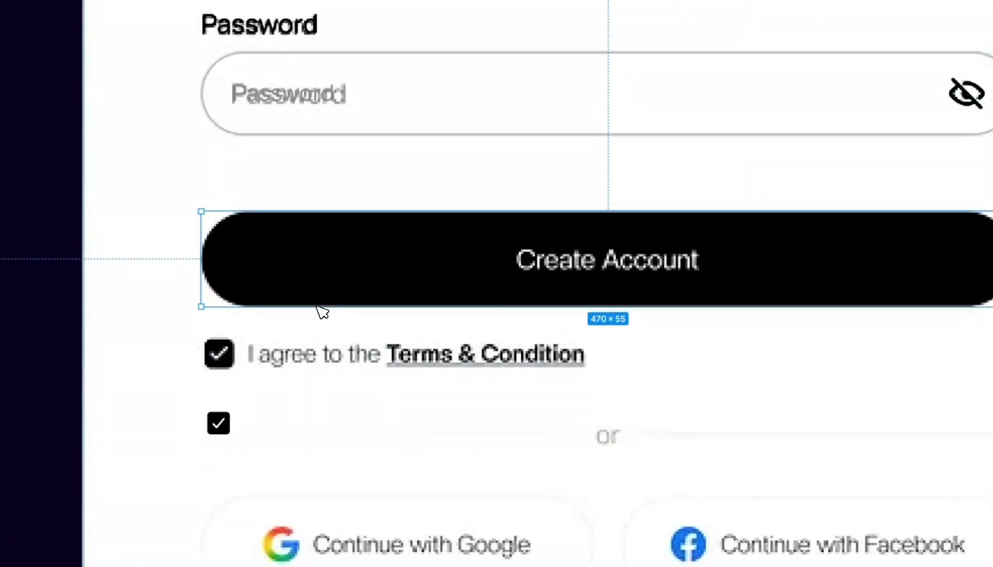
pyautogui.moveTo(318, 307); pyautogui.dragTo(318, 305)
pyautogui.scroll(-3, 319, 309)
pyautogui.scroll(-2, 295, 292)
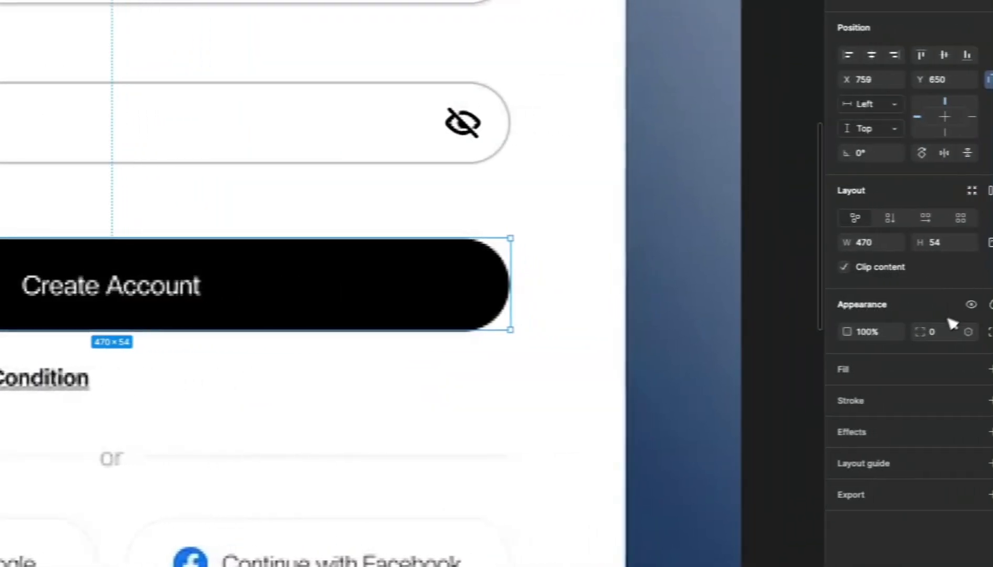
# - Round the frame's corners to radius 81 and give it a solid 000000 black fill
pyautogui.click(929, 334)
pyautogui.press('Up')
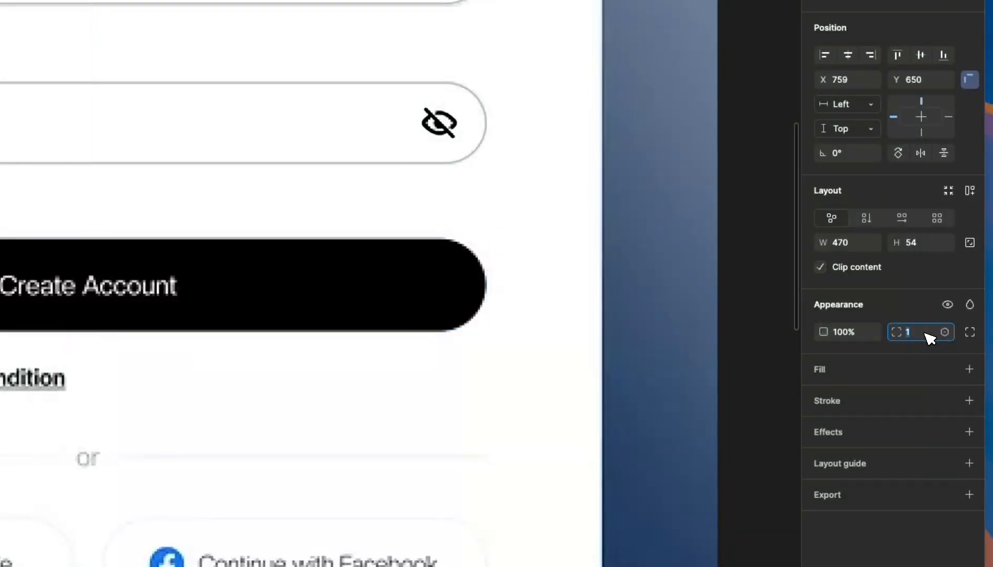
pyautogui.hotkey('shift', 'Up')
pyautogui.hotkey('shift', 'Up')
pyautogui.hotkey('shift', 'Up')
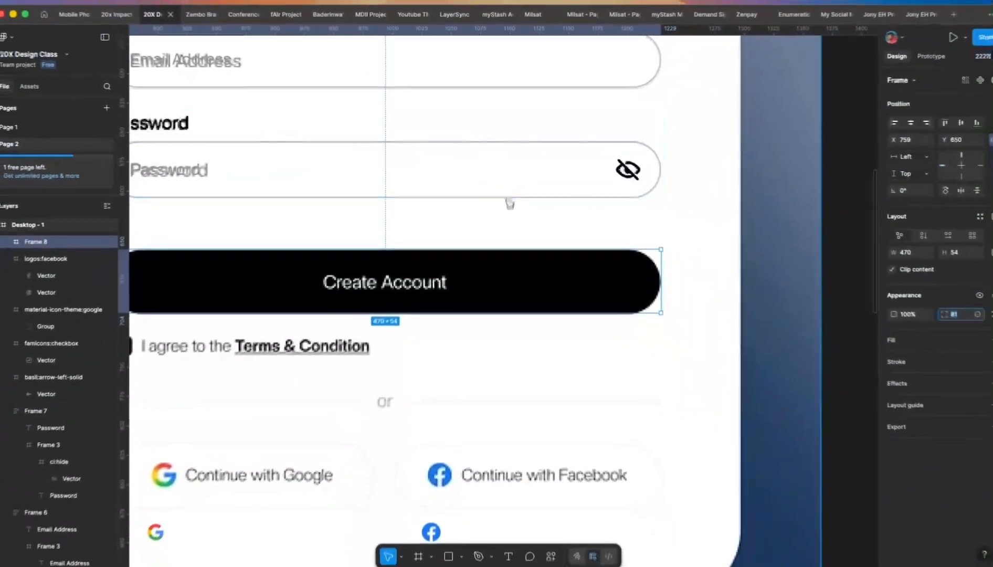
pyautogui.scroll(-3, 269, 294)
pyautogui.click(974, 331)
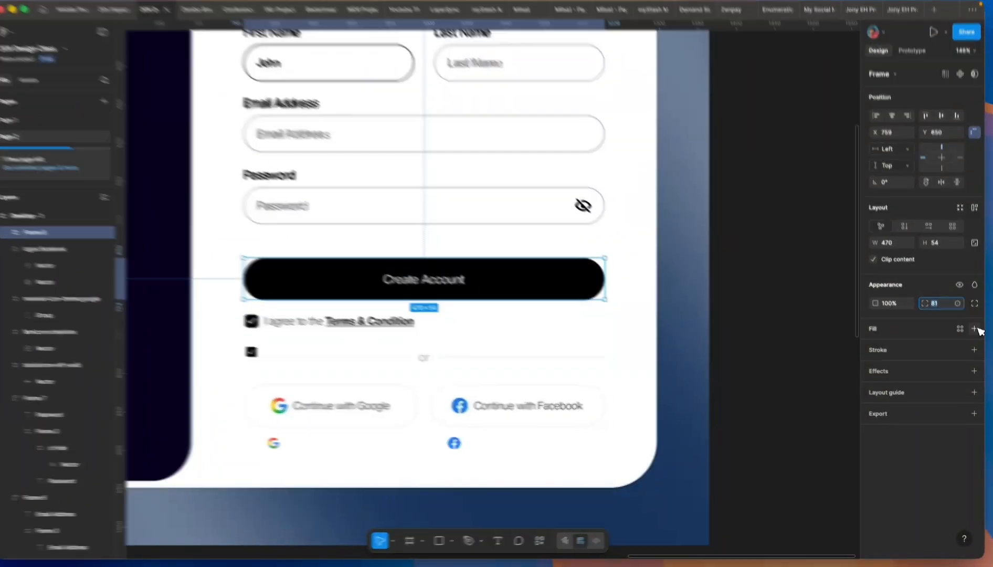
pyautogui.click(876, 350)
pyautogui.click(755, 421)
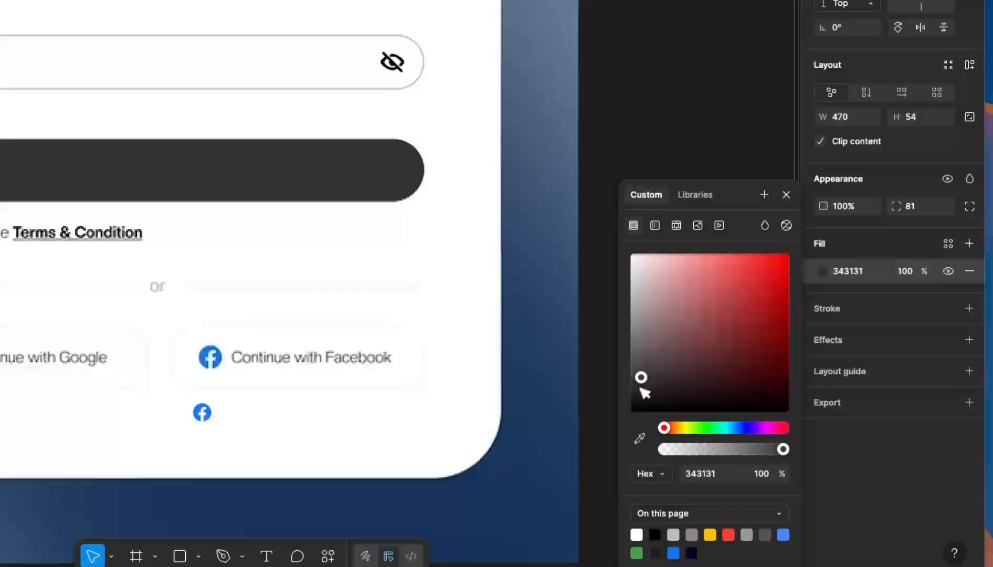
pyautogui.moveTo(645, 392); pyautogui.dragTo(614, 436)
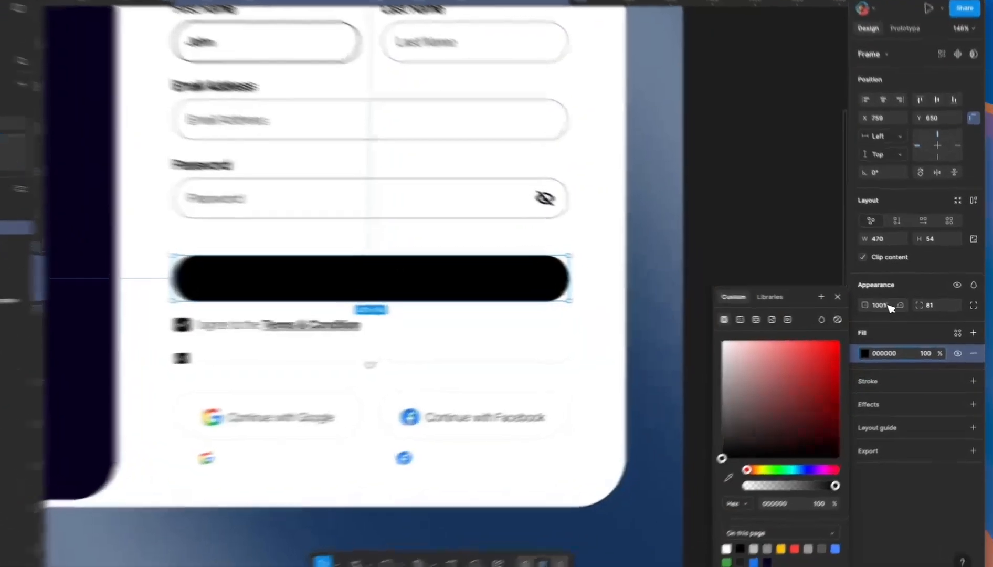
# - Lower the button frame's opacity to 37%
pyautogui.click(894, 306)
pyautogui.press('Down')
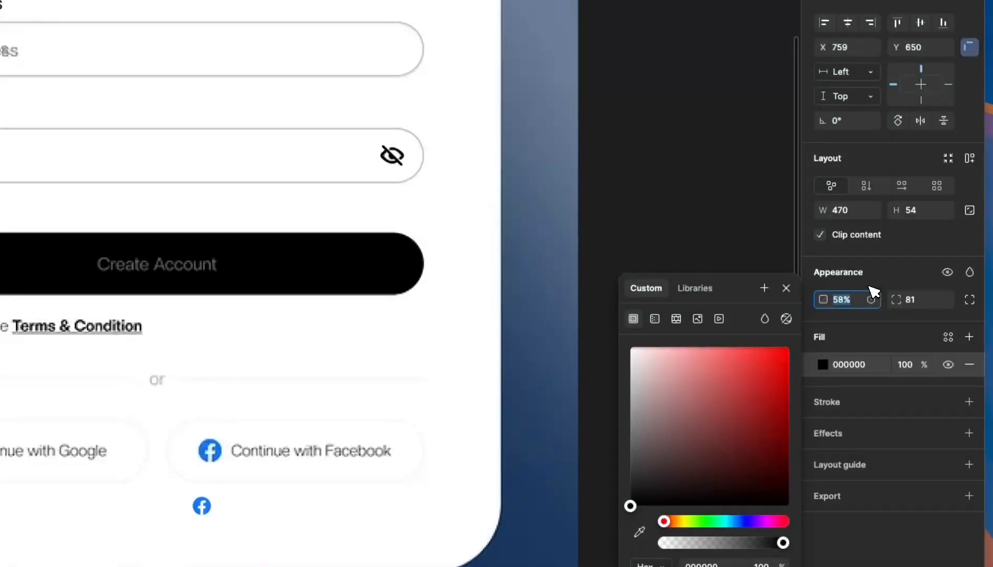
pyautogui.press('Down')
pyautogui.press('Down')
pyautogui.press('Down')
pyautogui.press('Down')
pyautogui.press('Down')
pyautogui.press('Down')
pyautogui.press('Down')
pyautogui.press('Down')
pyautogui.press('Down')
pyautogui.press('Down')
pyautogui.press('Down')
pyautogui.press('Down')
pyautogui.press('Down')
pyautogui.press('Down')
pyautogui.press('Down')
pyautogui.press('Down')
pyautogui.press('Down')
pyautogui.press('Down')
pyautogui.press('Down')
pyautogui.press('Down')
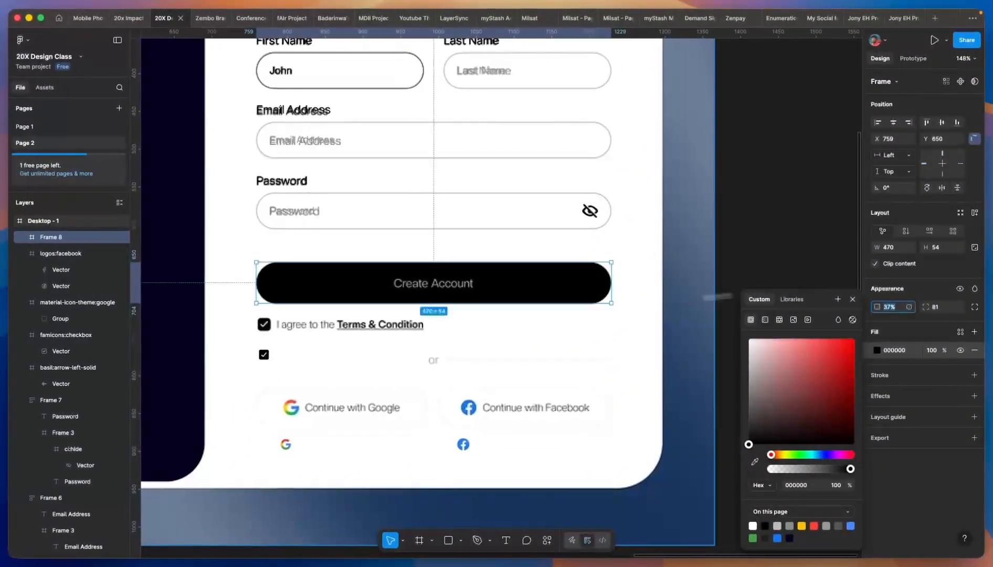
pyautogui.scroll(3, 480, 307)
pyautogui.click(484, 426)
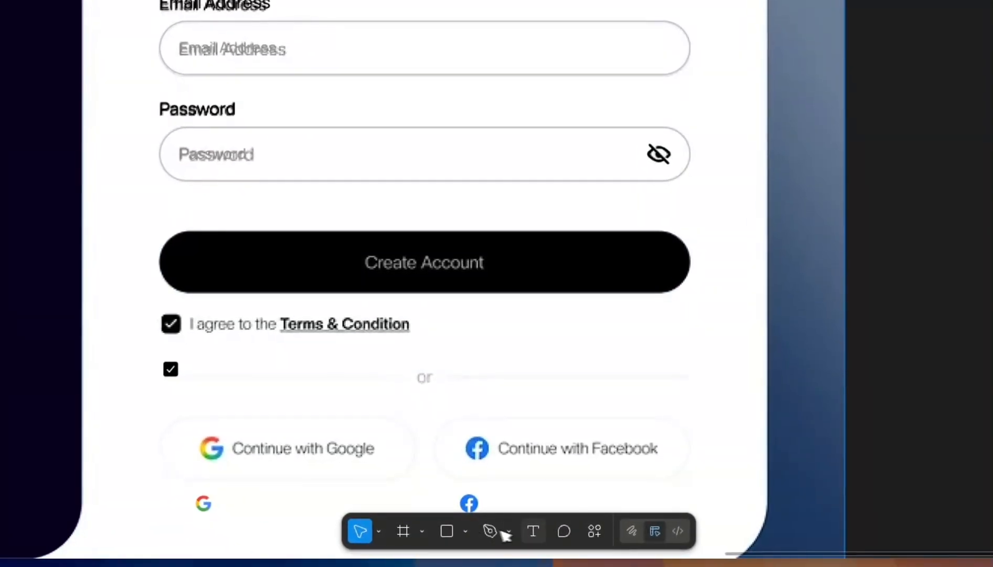
pyautogui.click(533, 531)
# - Finish typing the 'Create Account' label and make it SemiBold with a white FFFFFF fill
pyautogui.scroll(3, 477, 361)
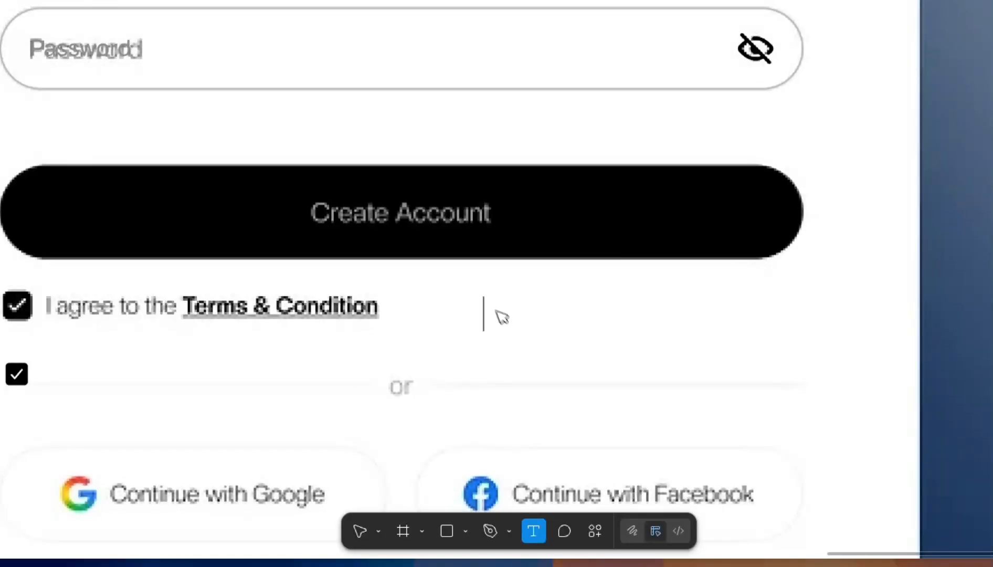
pyautogui.write('te Ac')
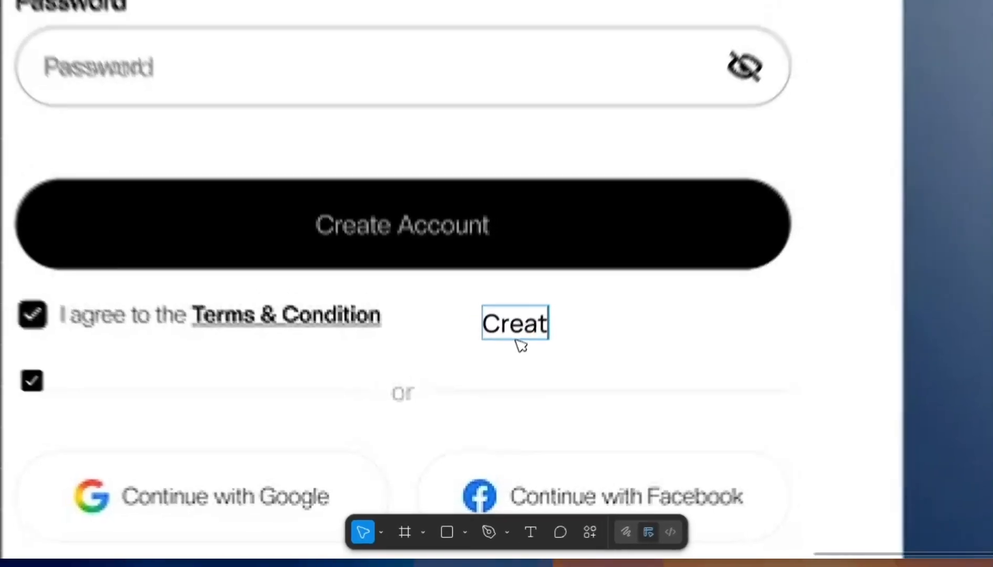
pyautogui.write('c')
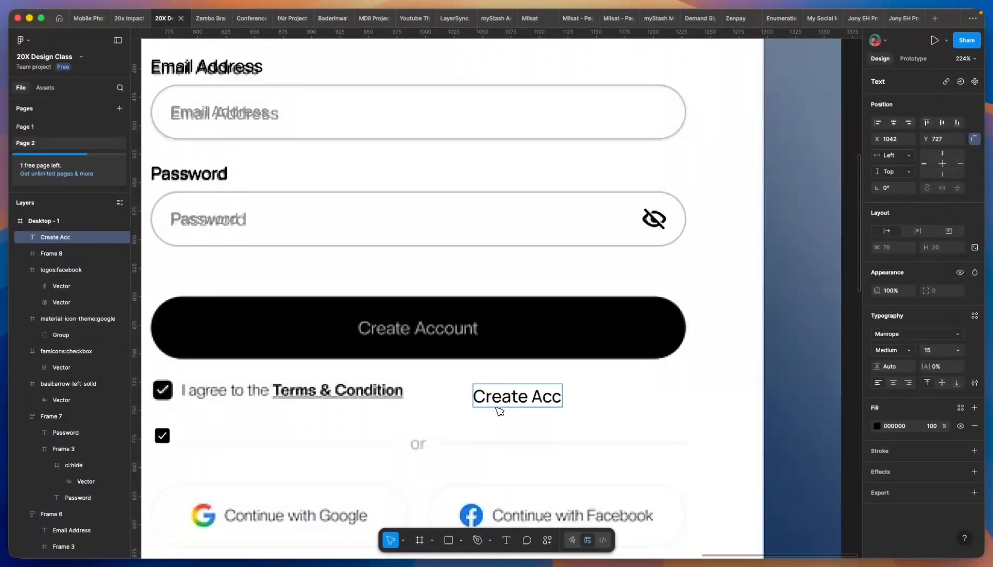
pyautogui.press('Escape')
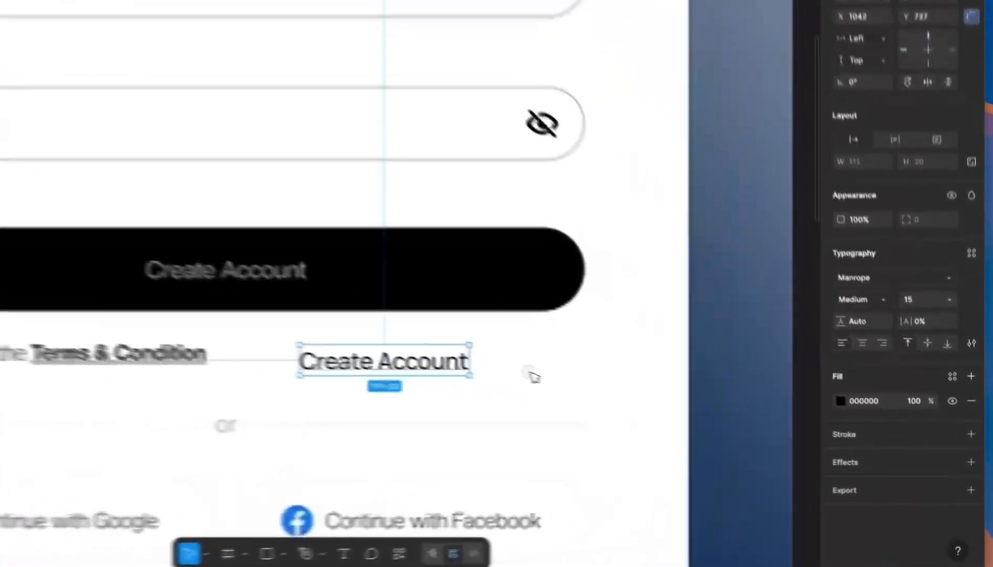
pyautogui.click(904, 351)
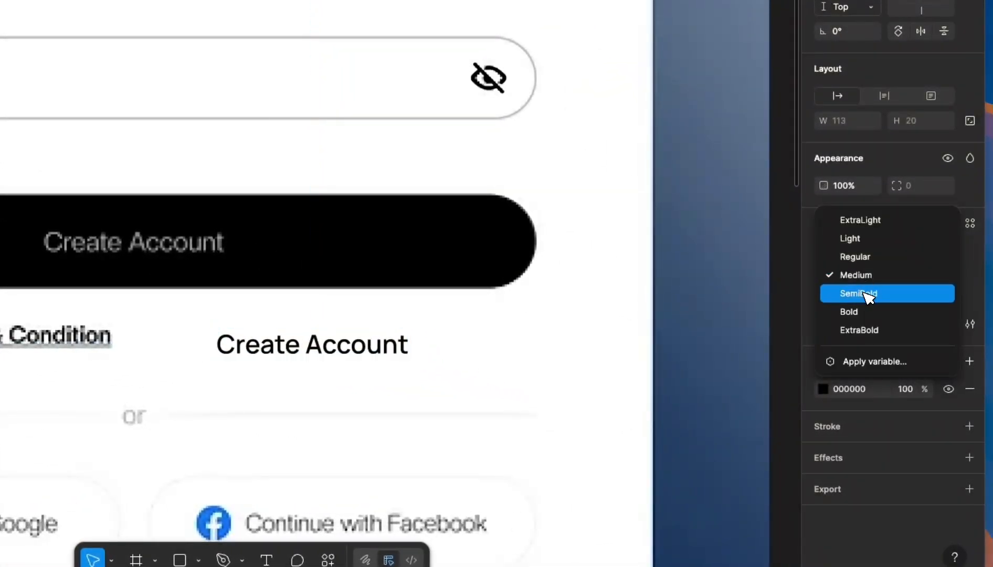
pyautogui.click(866, 295)
pyautogui.click(378, 381)
pyautogui.click(394, 349)
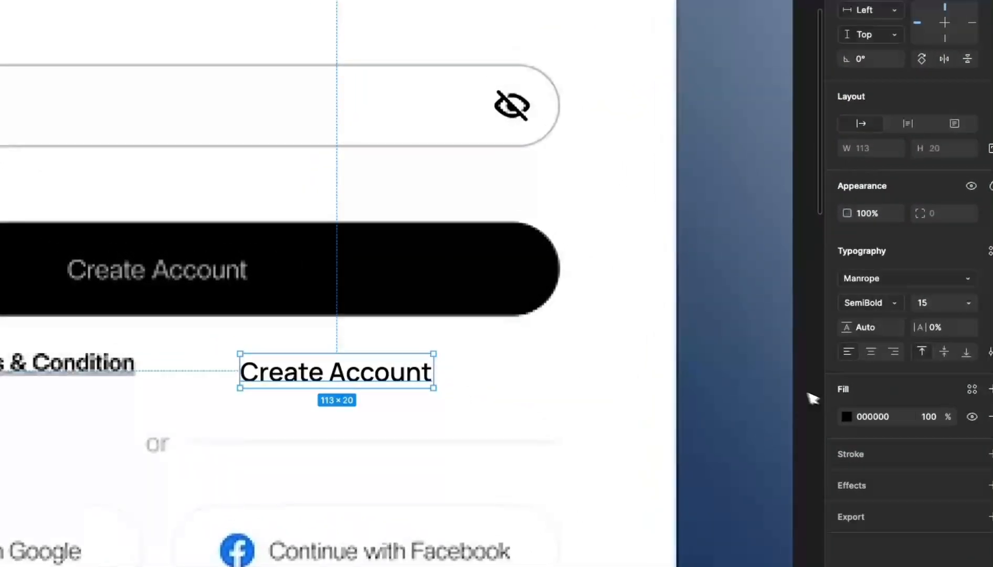
pyautogui.click(847, 418)
pyautogui.moveTo(750, 364); pyautogui.dragTo(641, 290)
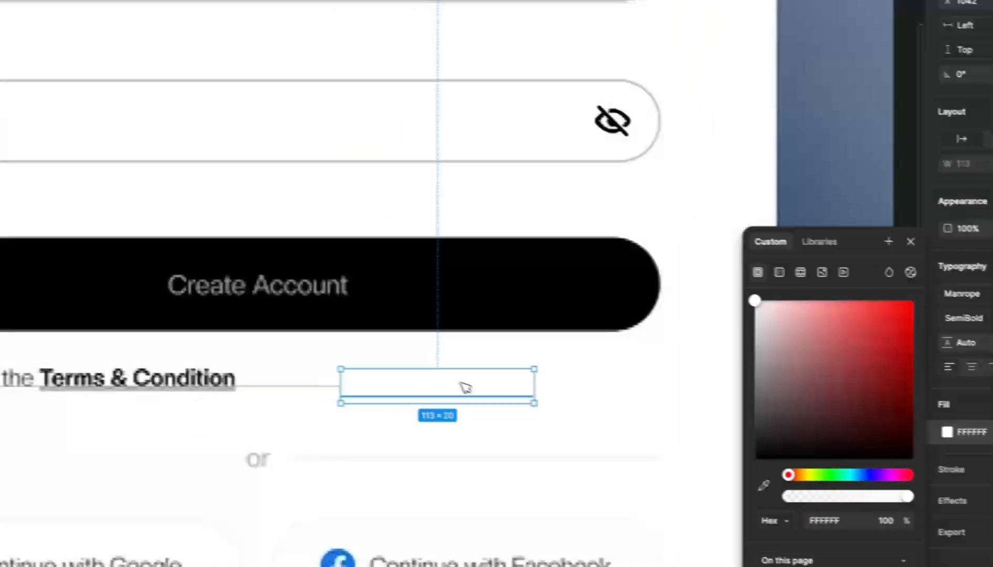
# - Move the label onto the black button, set it to size 14, and centre it
pyautogui.moveTo(465, 387); pyautogui.dragTo(297, 292)
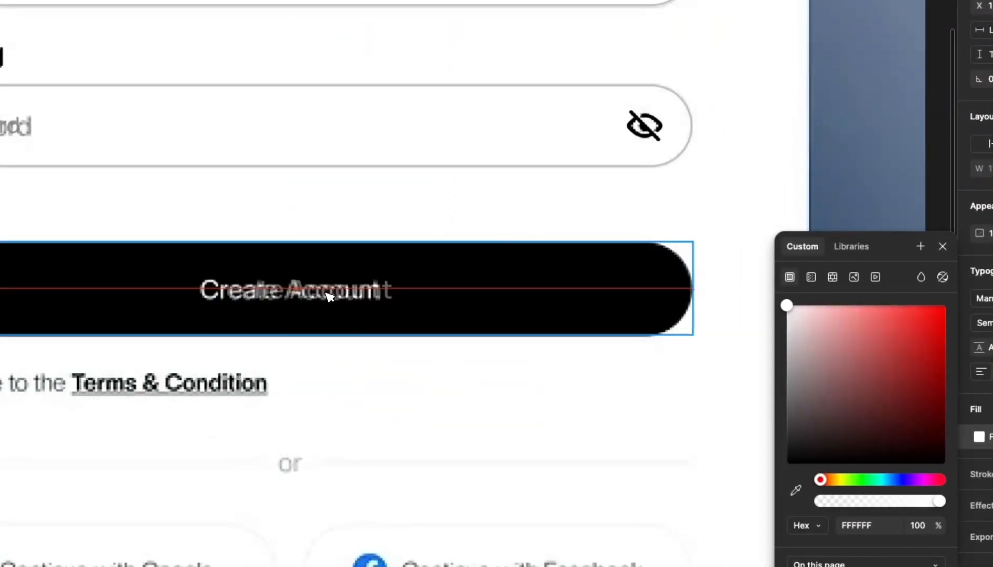
pyautogui.scroll(5, 329, 296)
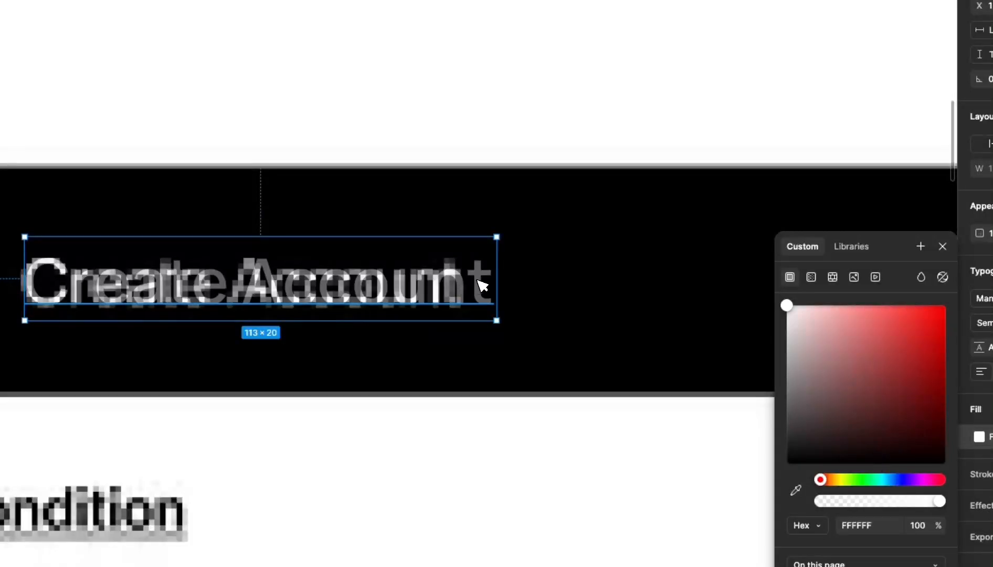
pyautogui.moveTo(482, 285); pyautogui.dragTo(473, 240)
pyautogui.click(924, 317)
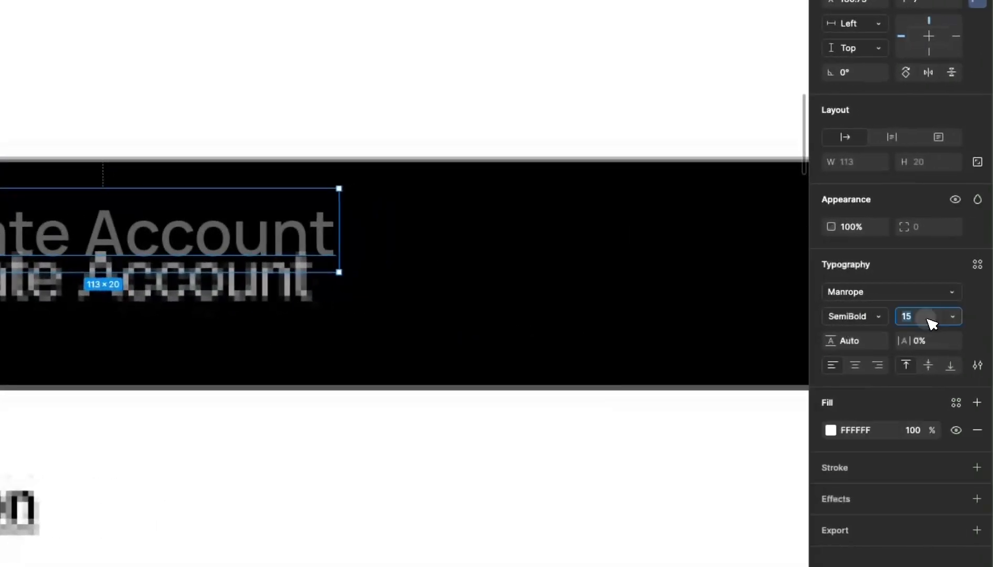
pyautogui.press('Down')
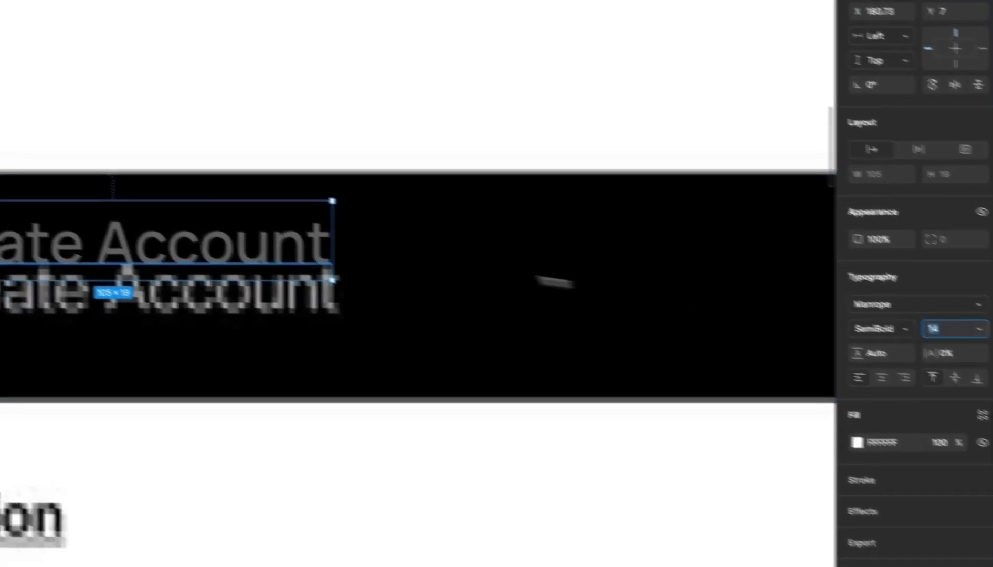
pyautogui.moveTo(223, 232); pyautogui.dragTo(231, 273)
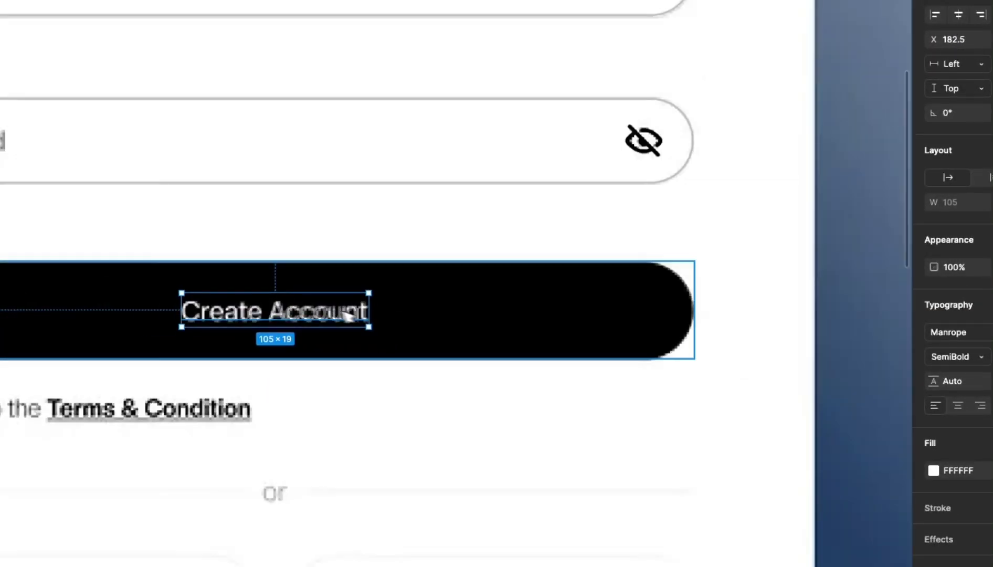
# - Set the black button frame's opacity to 100%
pyautogui.click(640, 316)
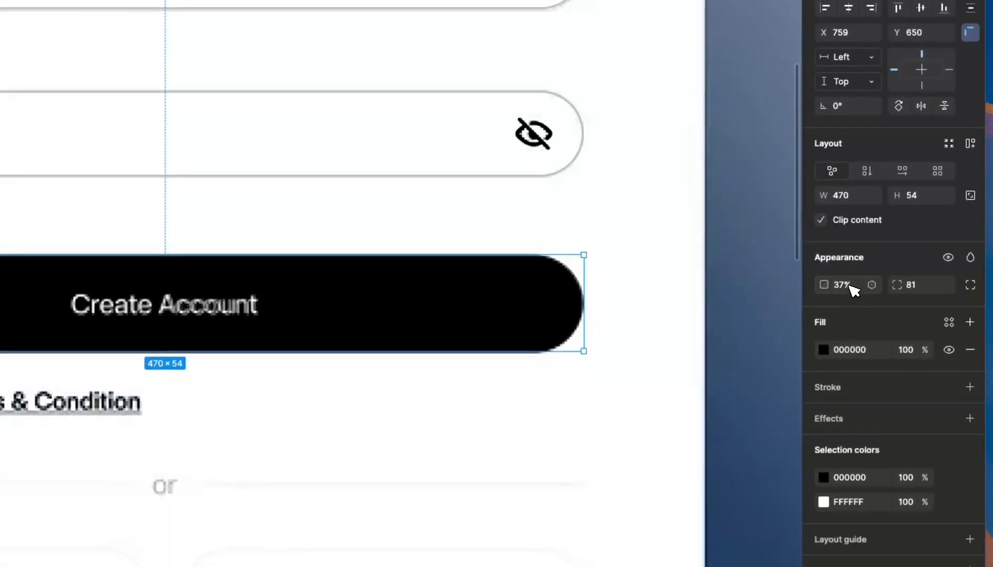
pyautogui.click(855, 289)
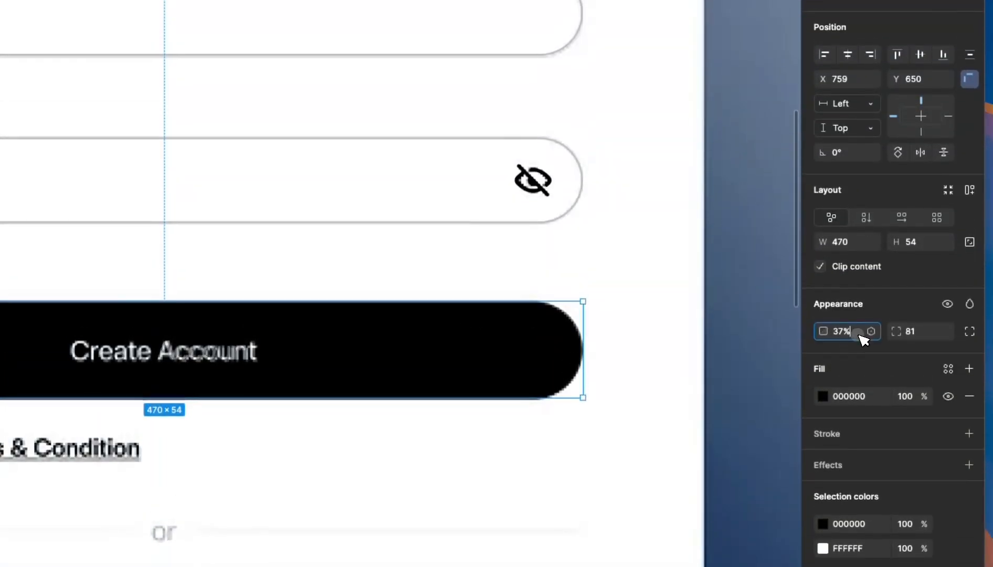
pyautogui.write('100')
pyautogui.press('Return')
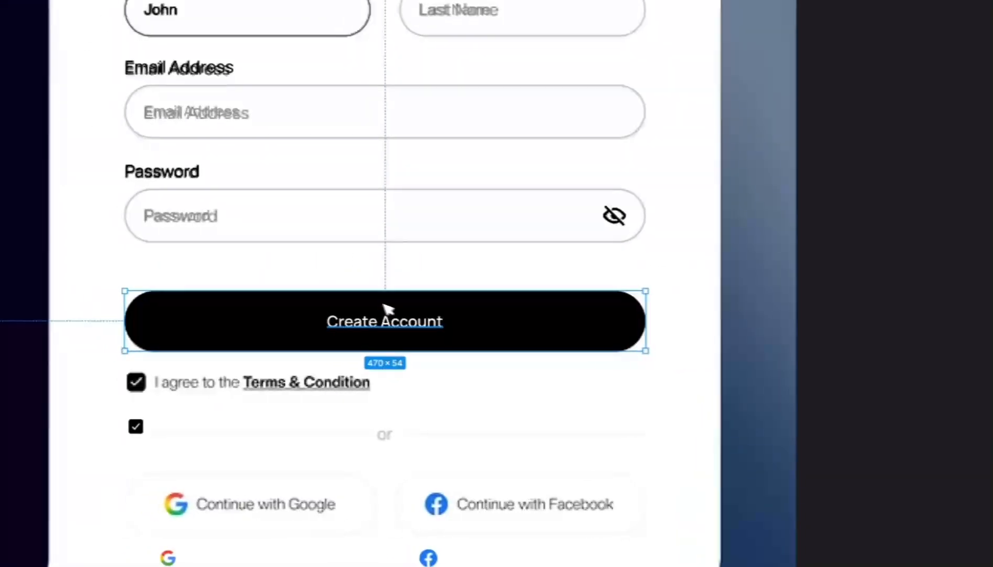
# - Deselect the button and start the agreement label beside the lower checkbox with 'I agree t'
pyautogui.click(464, 375)
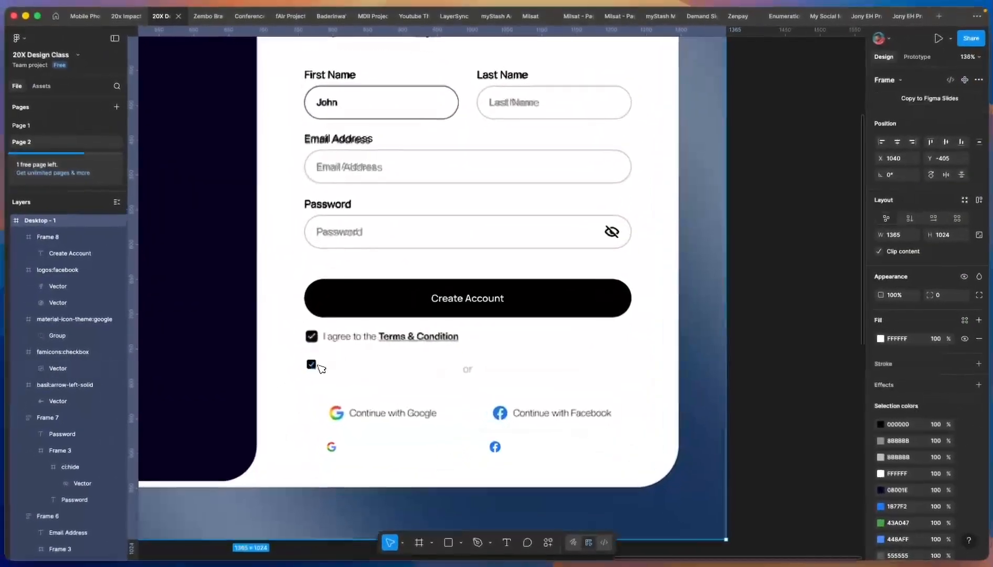
pyautogui.scroll(5, 319, 367)
pyautogui.scroll(-5, 349, 310)
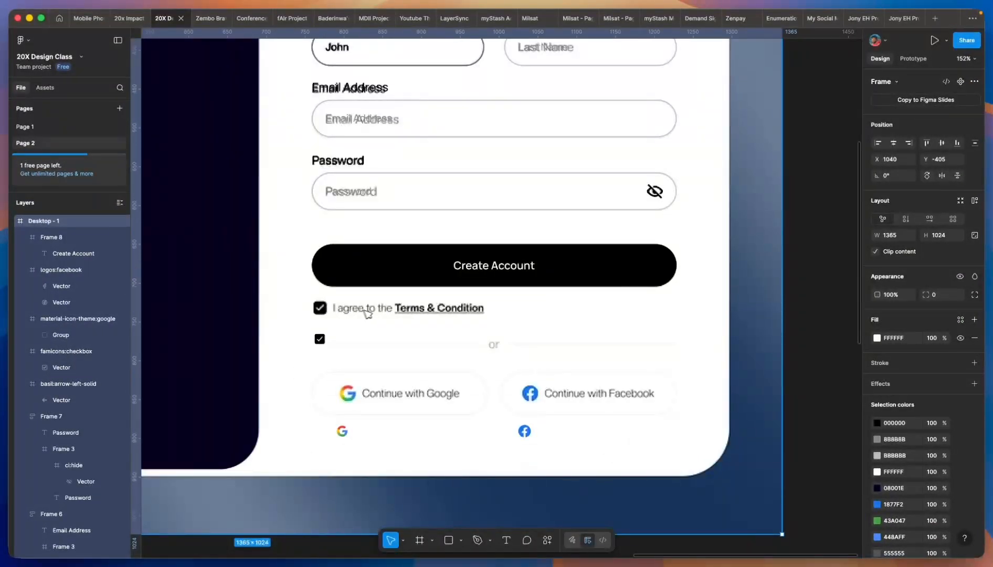
pyautogui.scroll(-3, 399, 315)
pyautogui.scroll(3, 366, 323)
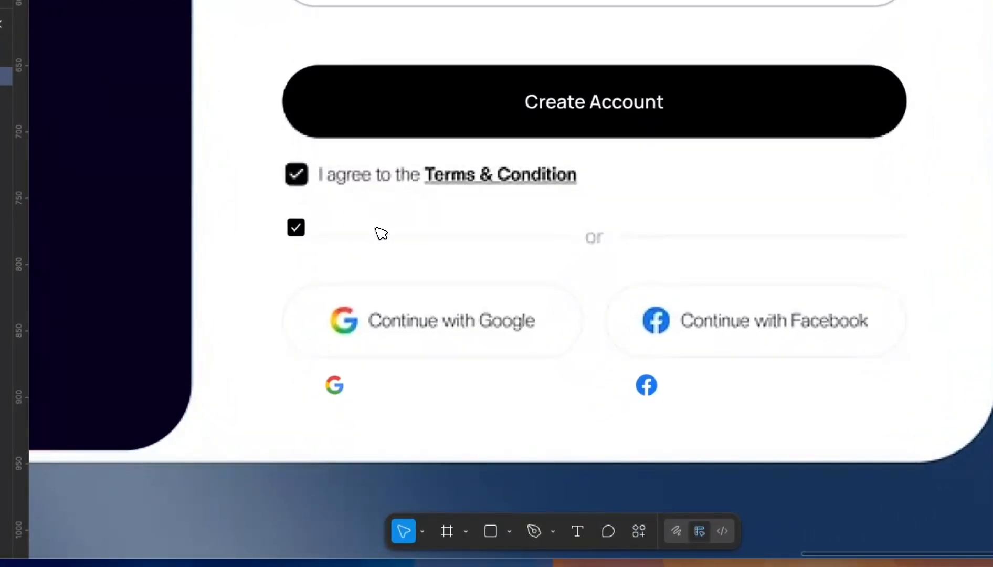
pyautogui.write('I agree')
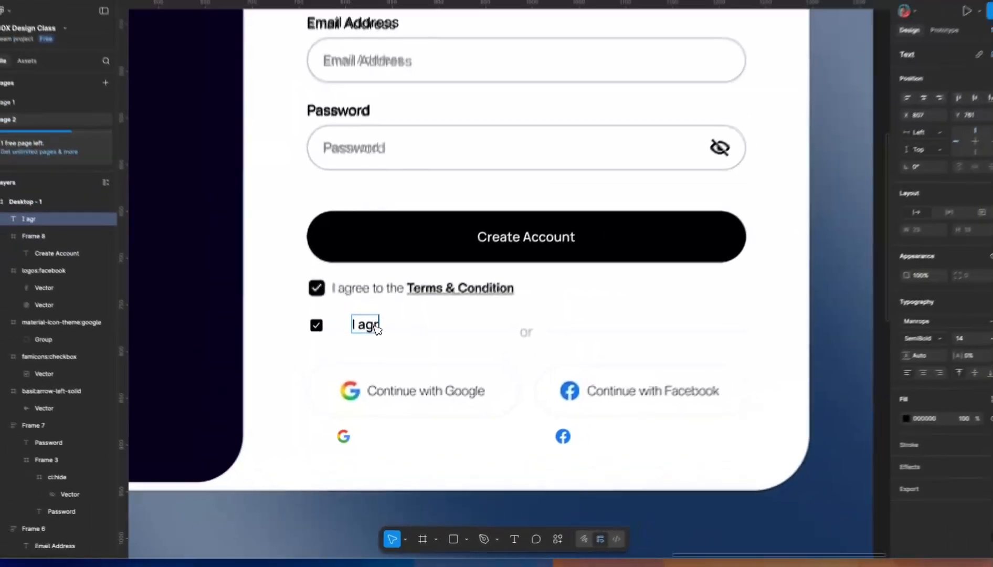
pyautogui.write(' to the Terms & Condition')
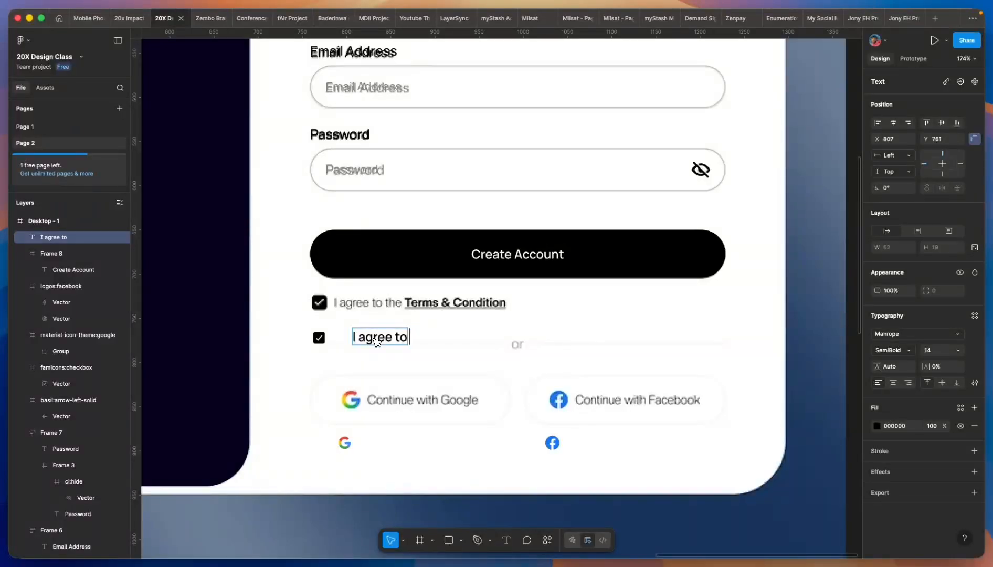
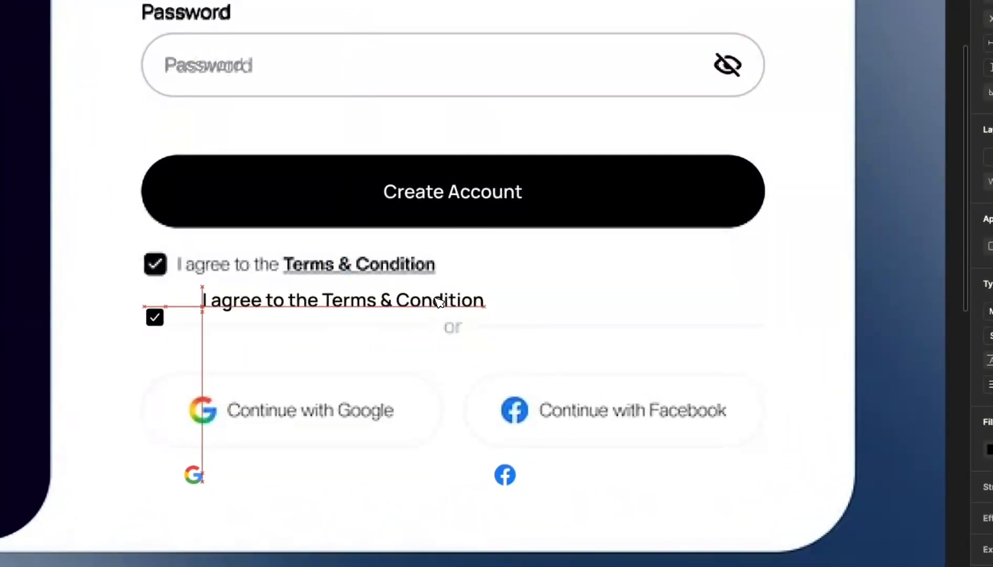
# - Move the copied agreement text up toward the checkbox and set it to Regular weight
pyautogui.moveTo(516, 338); pyautogui.dragTo(509, 327)
pyautogui.moveTo(438, 302); pyautogui.dragTo(438, 301)
pyautogui.doubleClick(330, 300)
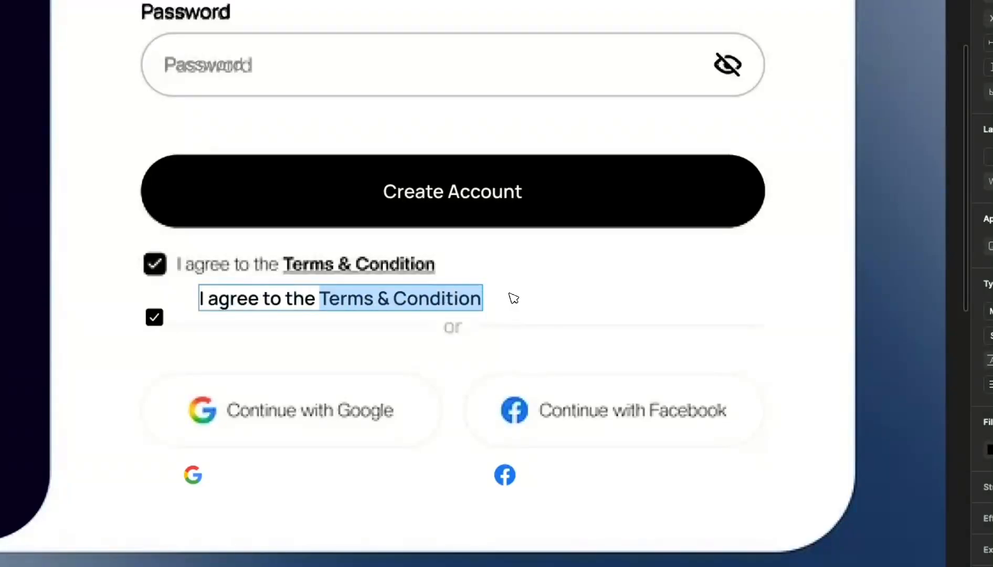
pyautogui.press('Escape')
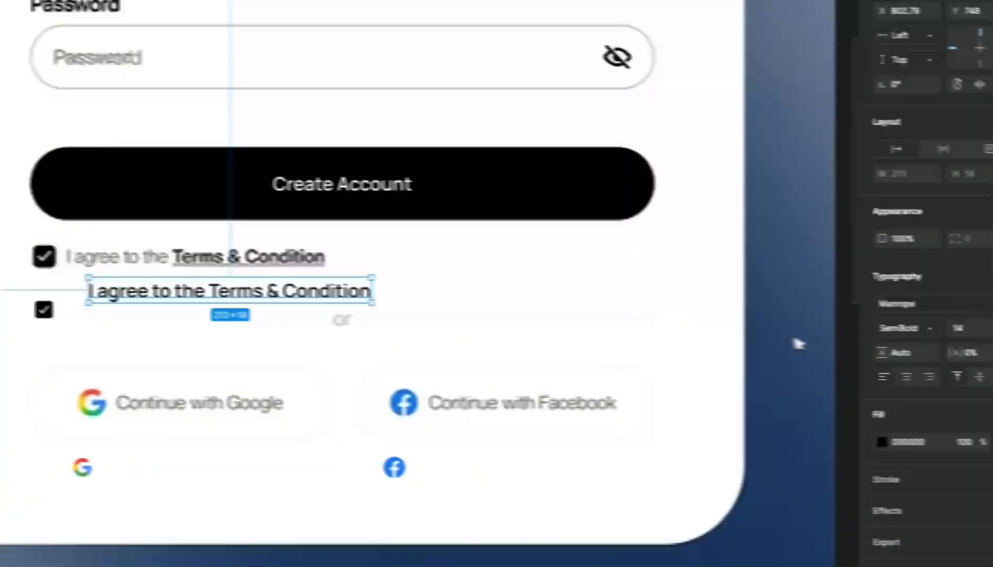
pyautogui.click(846, 324)
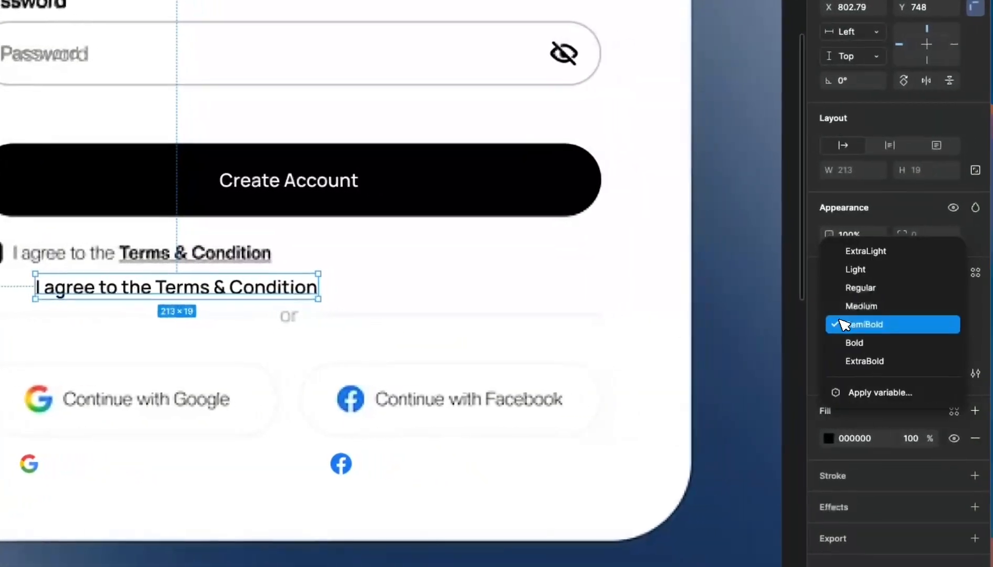
pyautogui.click(845, 292)
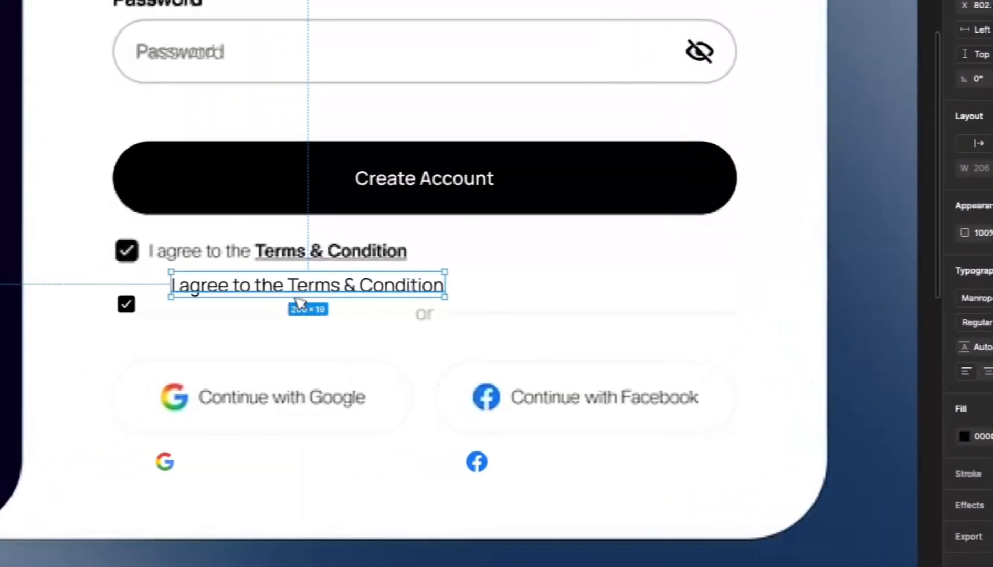
# - Make only the words 'Terms & Condition' bold and underlined
pyautogui.doubleClick(155, 287)
pyautogui.click(149, 285)
pyautogui.moveTo(308, 281); pyautogui.dragTo(449, 295)
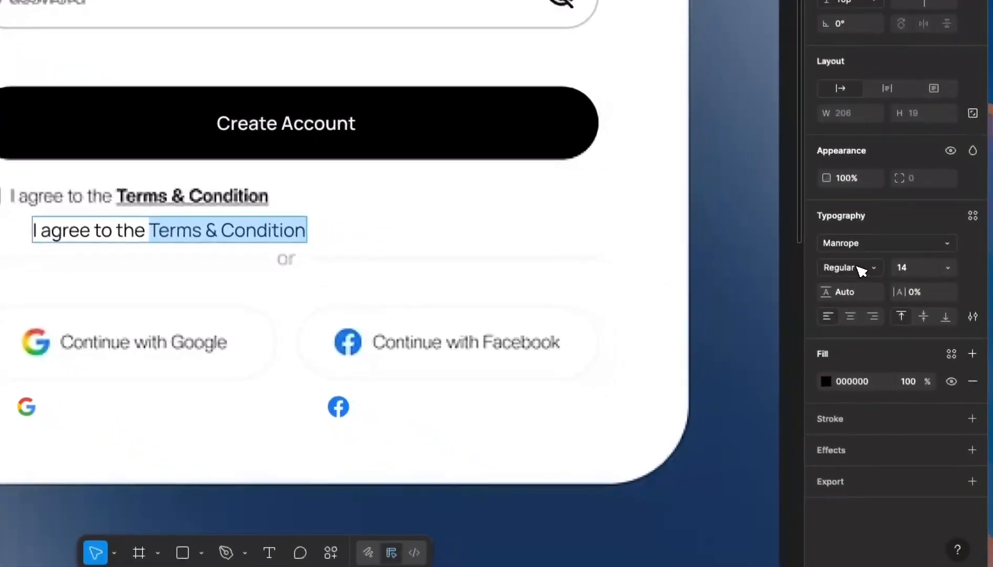
pyautogui.click(984, 322)
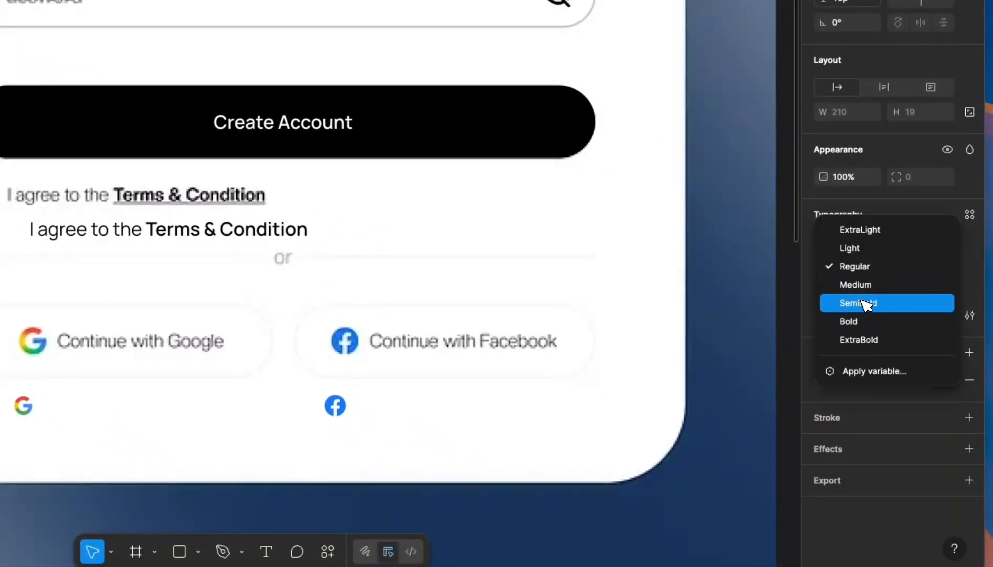
pyautogui.click(867, 322)
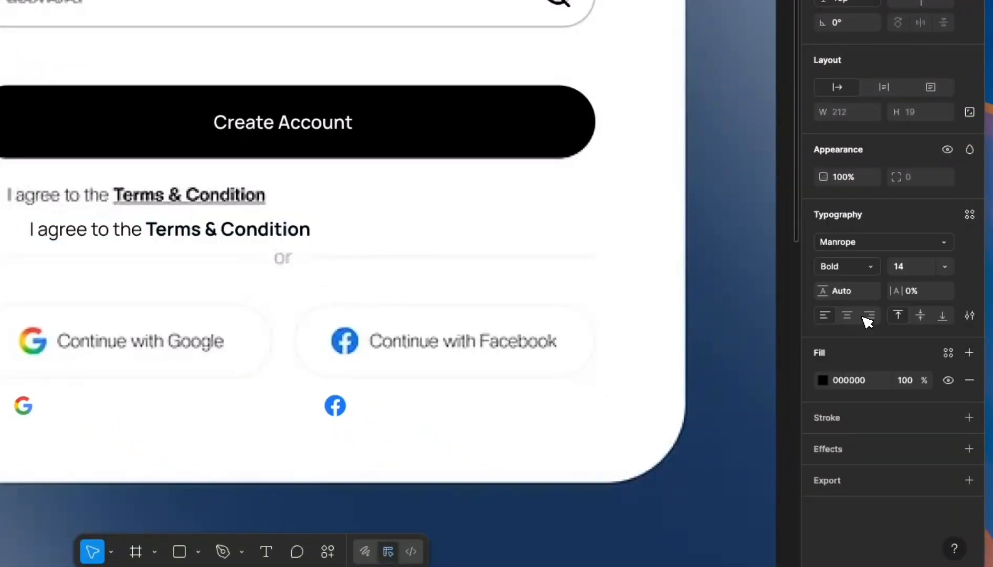
pyautogui.click(969, 315)
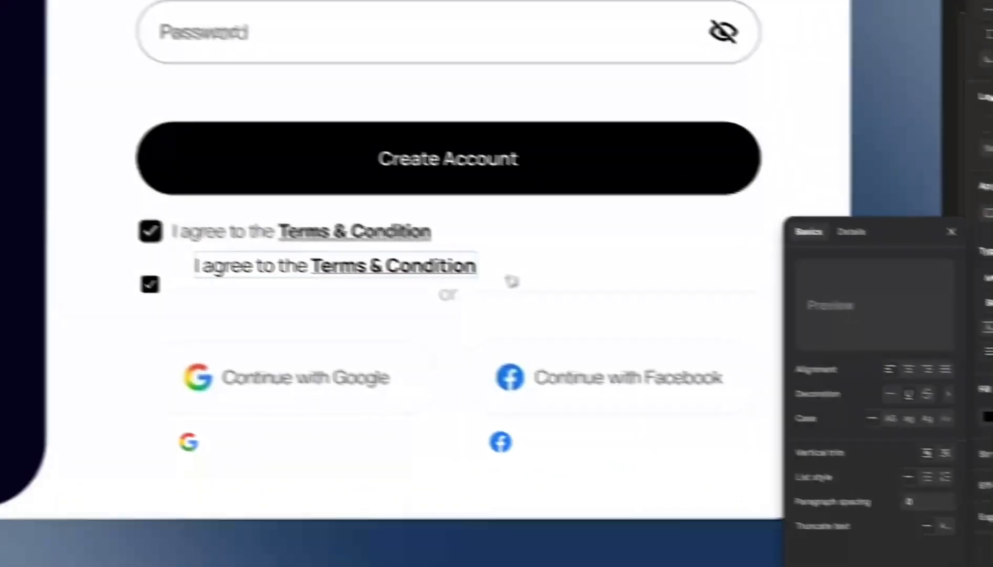
pyautogui.click(348, 218)
pyautogui.scroll(2, 59, 220)
# - Line the agreement text up with the checkbox row and reduce it to size 13
pyautogui.moveTo(89, 229); pyautogui.dragTo(63, 207)
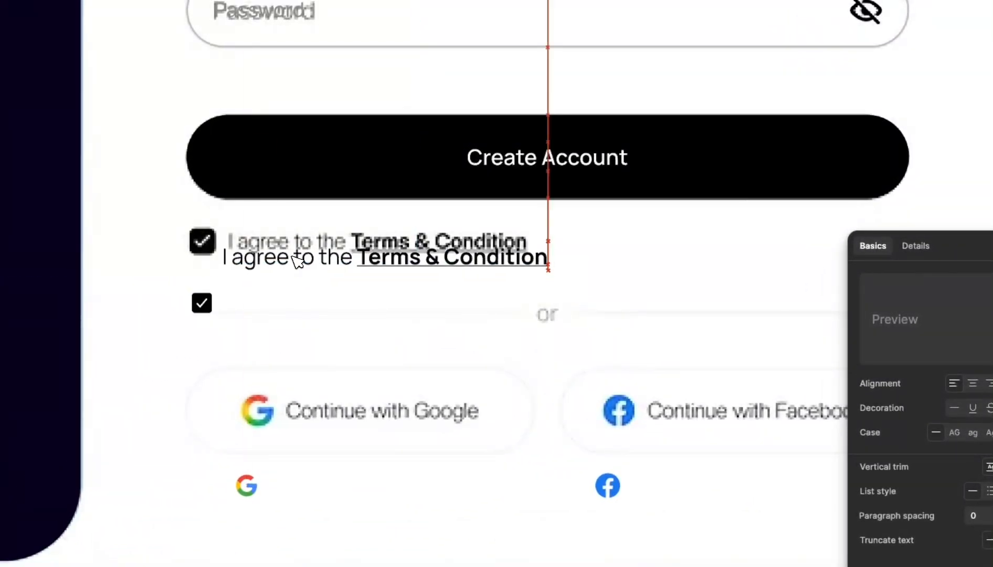
pyautogui.moveTo(297, 260); pyautogui.dragTo(298, 239)
pyautogui.scroll(3, 354, 241)
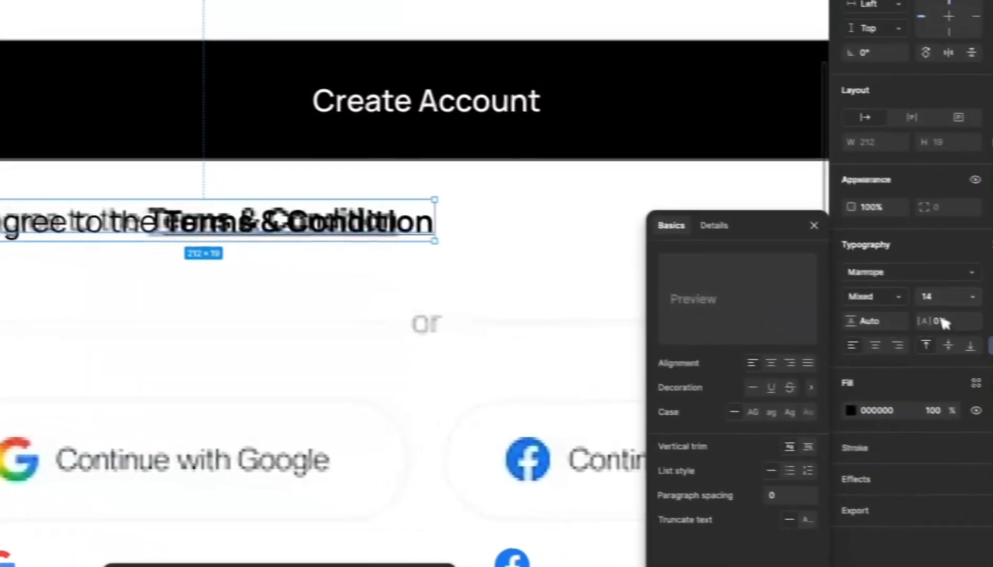
pyautogui.click(944, 297)
pyautogui.press('Down')
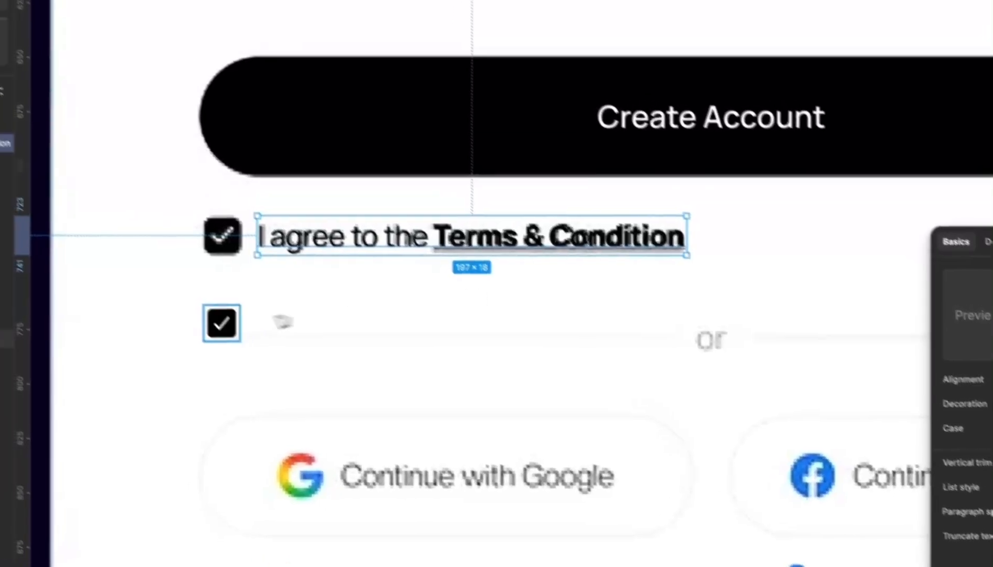
# - Move the second checkbox onto the row and size it to 20×20
pyautogui.moveTo(271, 351); pyautogui.dragTo(279, 254)
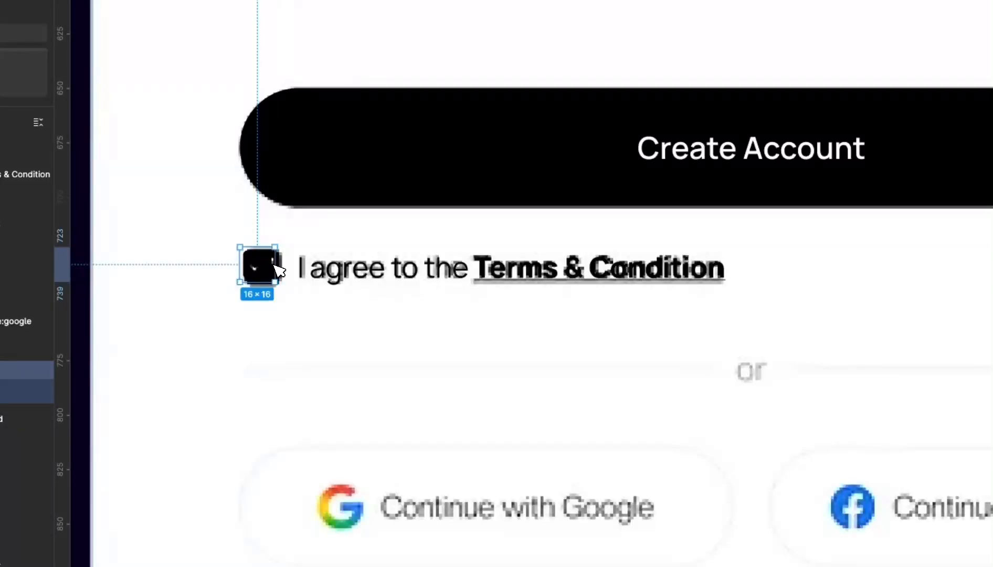
pyautogui.scroll(8, 278, 270)
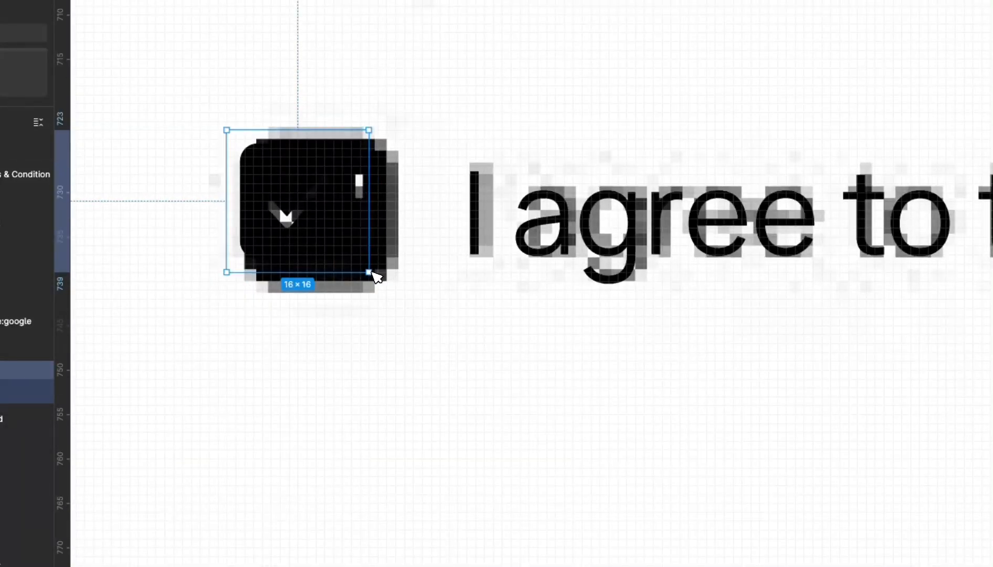
pyautogui.moveTo(372, 271); pyautogui.dragTo(399, 295)
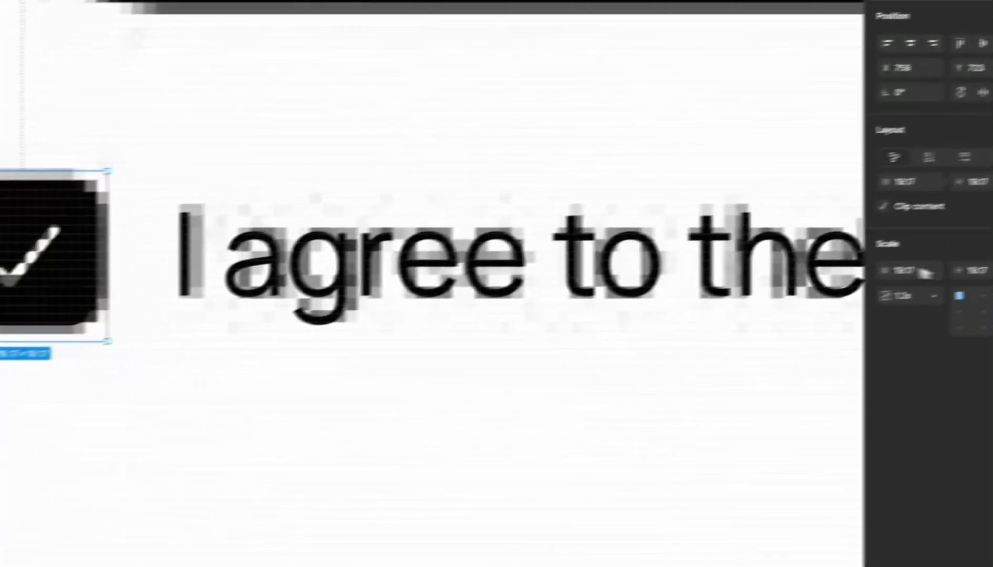
pyautogui.click(848, 282)
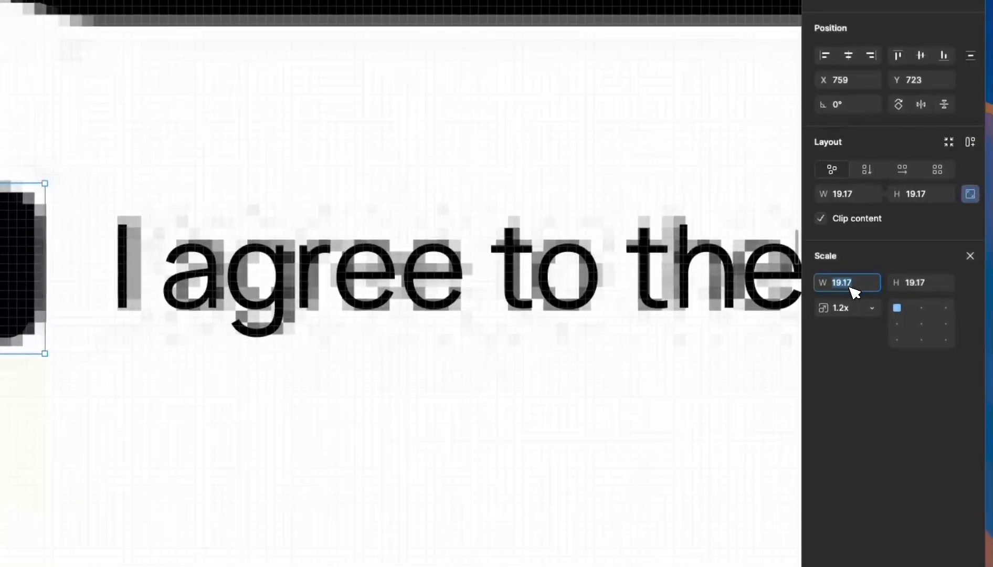
pyautogui.write('20')
pyautogui.press('Return')
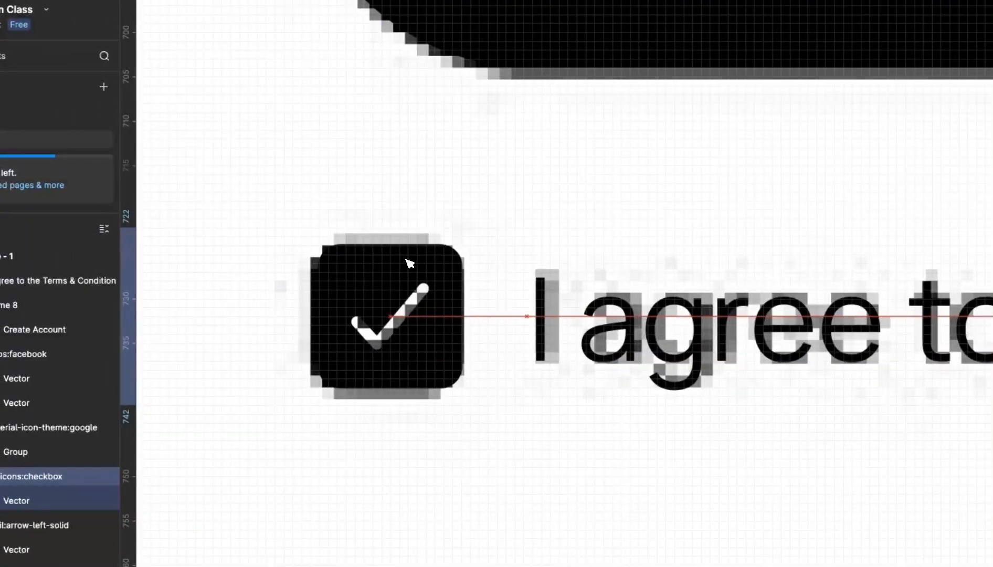
# - Select the checkbox icon together with the agreement text
pyautogui.scroll(-6, 406, 261)
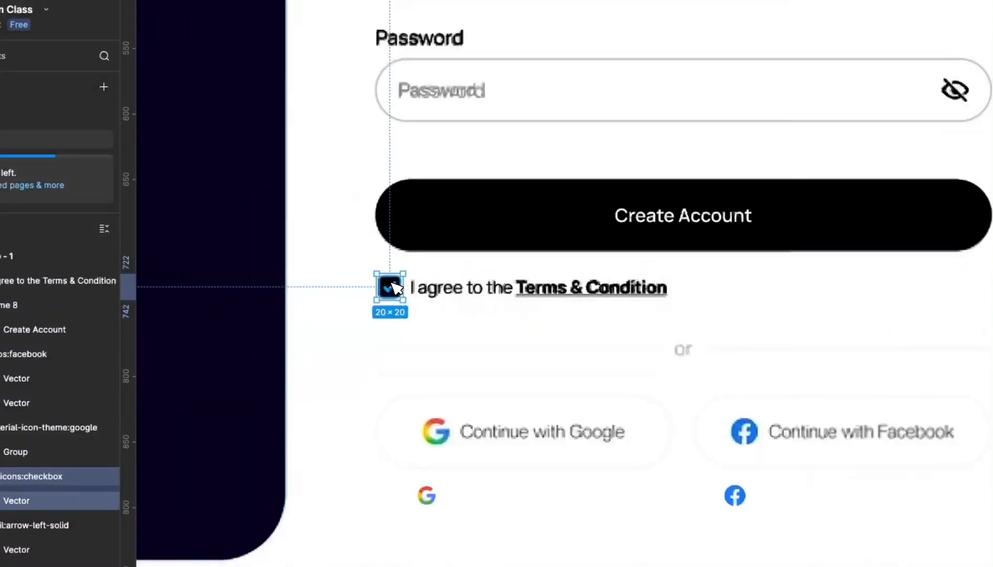
pyautogui.click(516, 312)
pyautogui.click(536, 298)
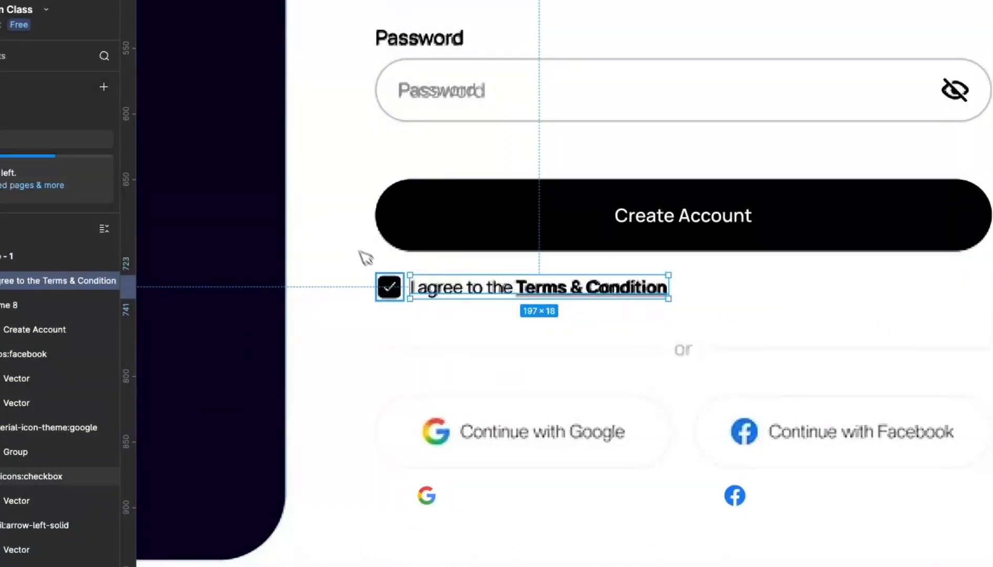
pyautogui.click(392, 289)
pyautogui.keyDown('shift'); pyautogui.click(505, 289); pyautogui.keyUp('shift')
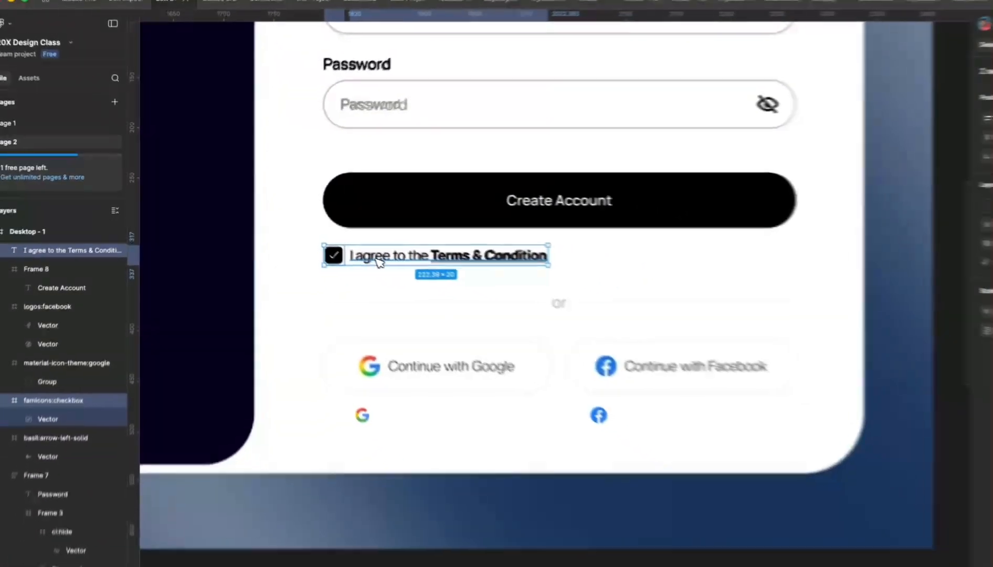
# - Wrap the checkbox and agreement text into one auto-layout row
pyautogui.hotkey('shift', 'a')
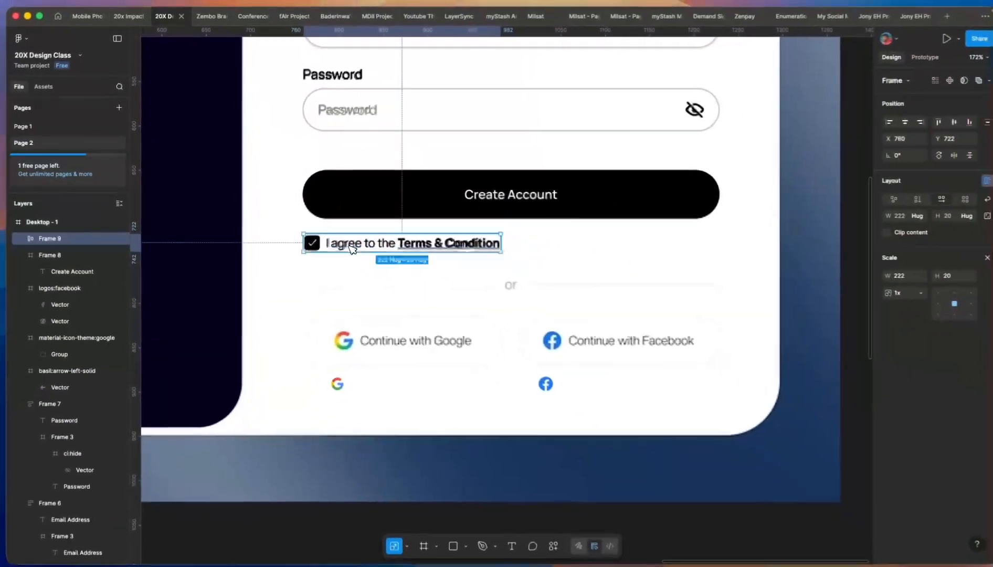
pyautogui.scroll(-2, 435, 294)
pyautogui.scroll(5, 401, 273)
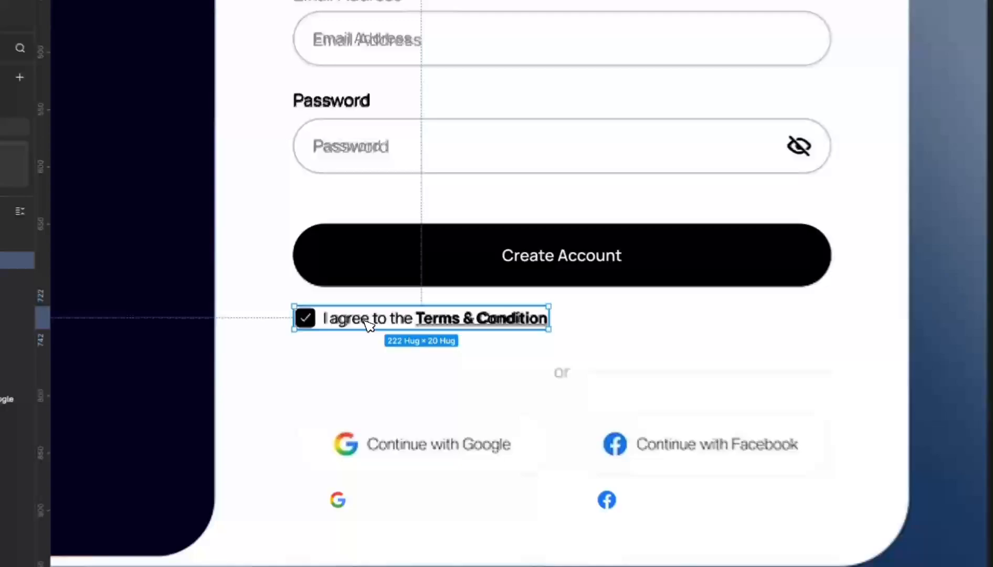
pyautogui.keyDown('shift'); pyautogui.click(373, 247); pyautogui.keyUp('shift')
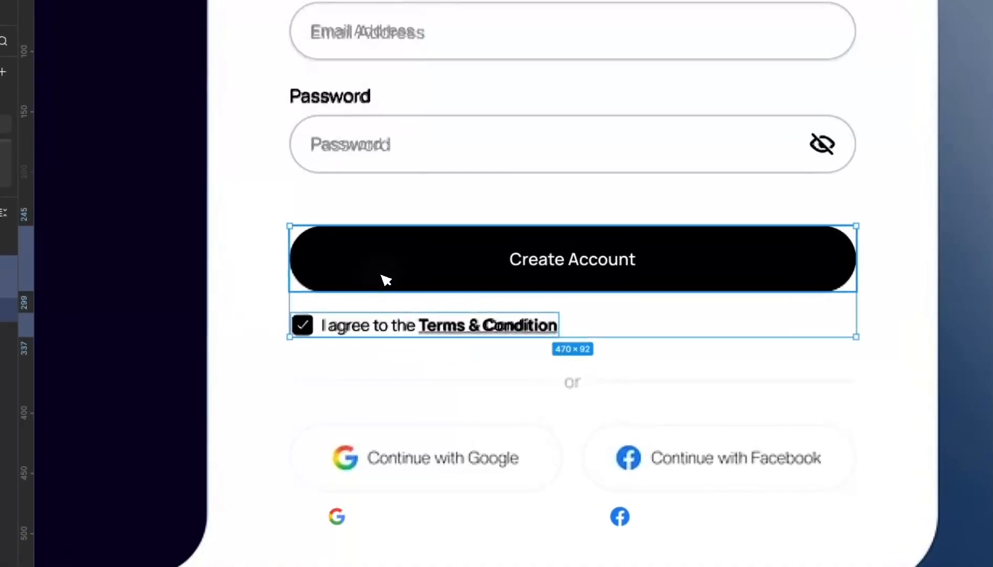
pyautogui.click(393, 347)
pyautogui.click(395, 325)
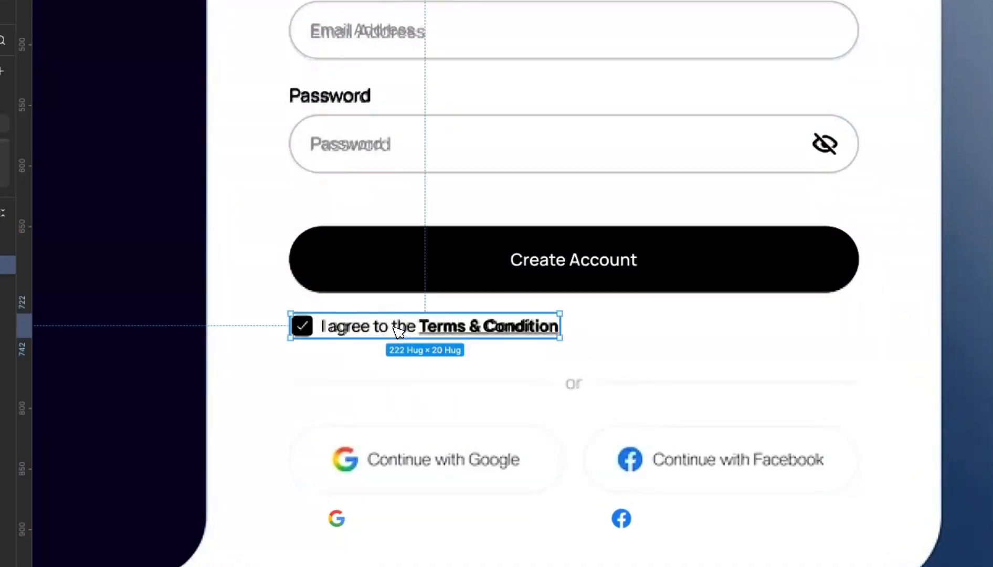
pyautogui.keyDown('shift'); pyautogui.click(409, 266); pyautogui.keyUp('shift')
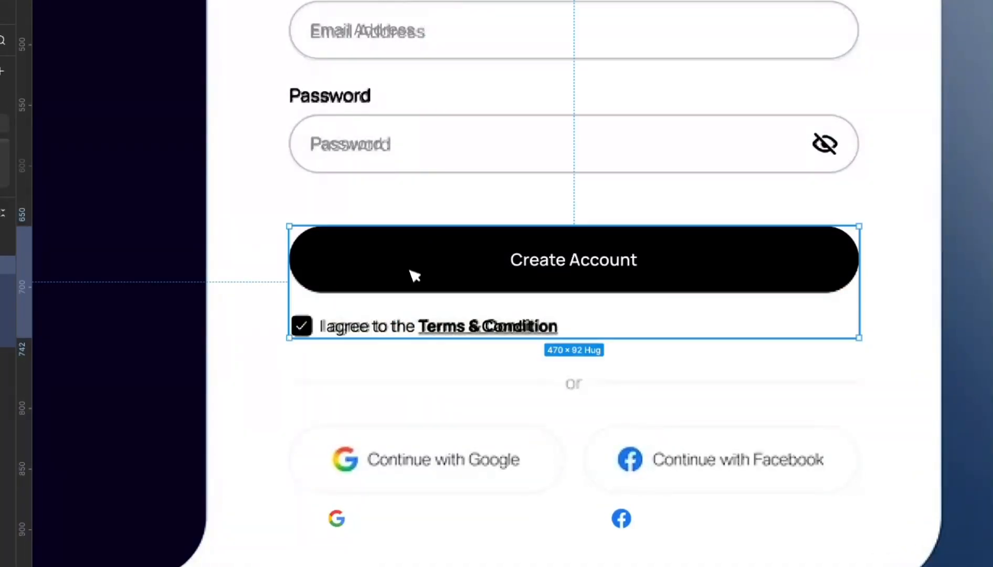
pyautogui.click(441, 388)
pyautogui.scroll(-3, 441, 388)
pyautogui.scroll(5, 444, 396)
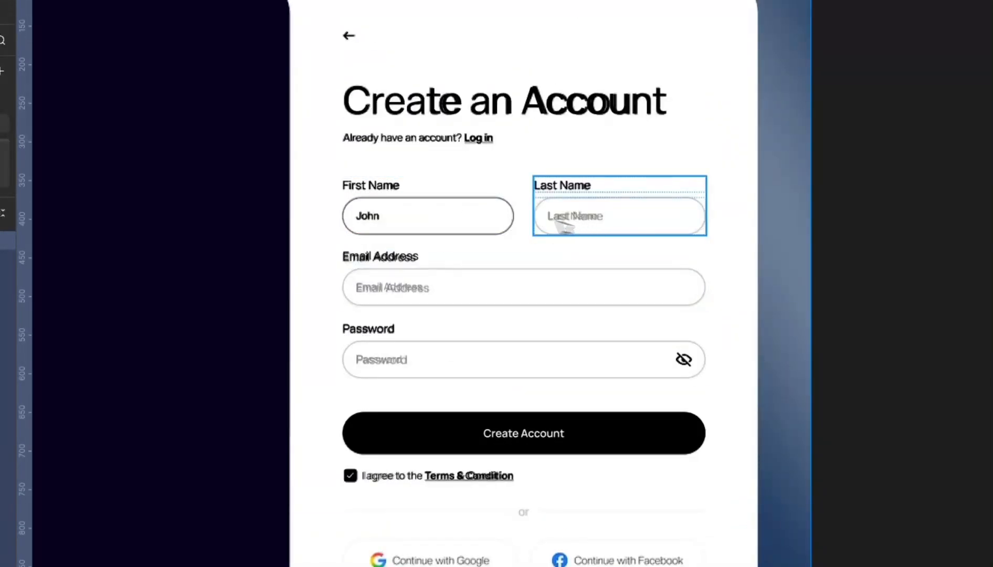
# - Combine First Name and Last Name into a row, then wrap all four fields in auto layout
pyautogui.click(454, 216)
pyautogui.keyDown('shift'); pyautogui.click(595, 216); pyautogui.keyUp('shift')
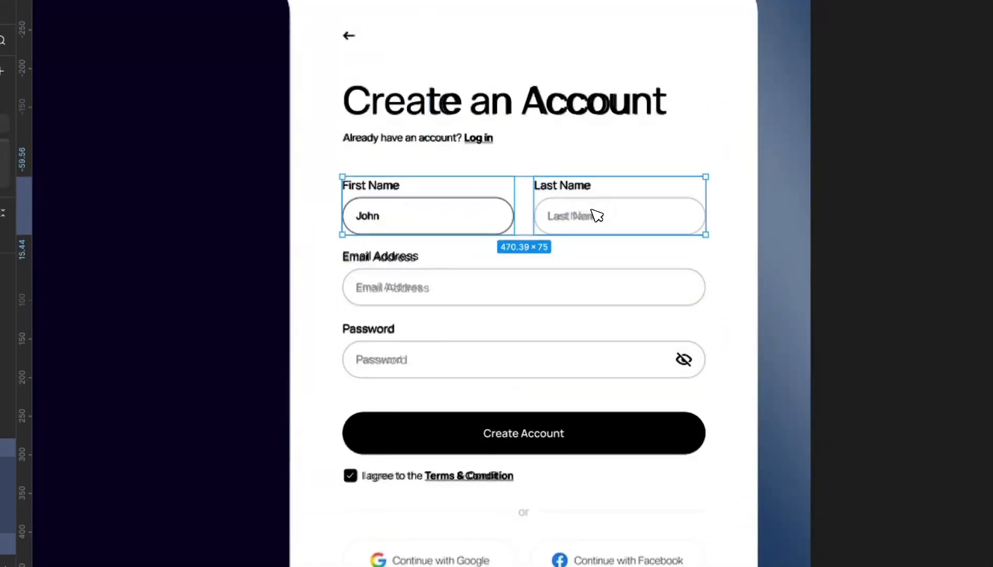
pyautogui.hotkey('shift', 'a')
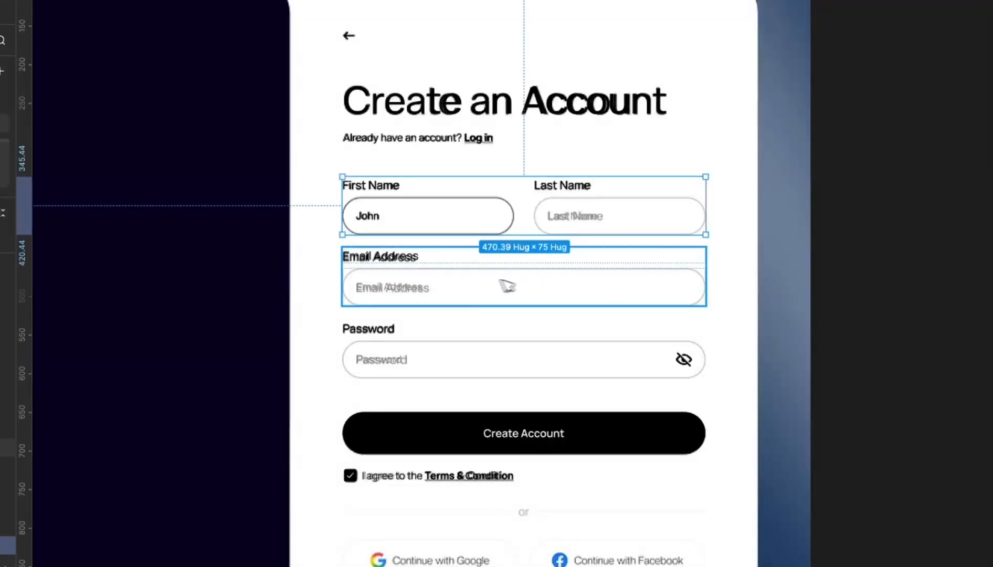
pyautogui.keyDown('shift'); pyautogui.click(454, 265); pyautogui.keyUp('shift')
pyautogui.keyDown('shift'); pyautogui.click(464, 362); pyautogui.keyUp('shift')
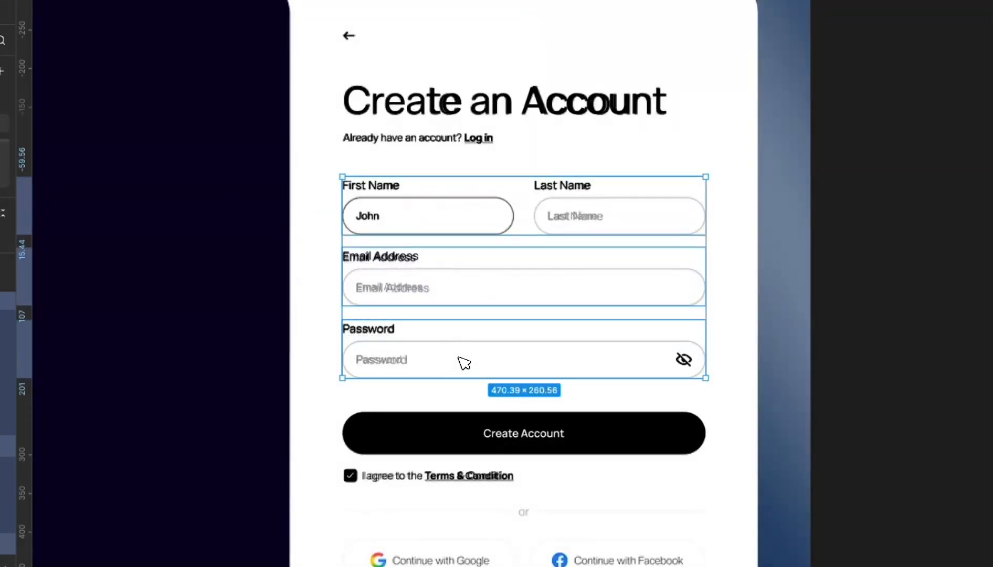
pyautogui.hotkey('shift', 'a')
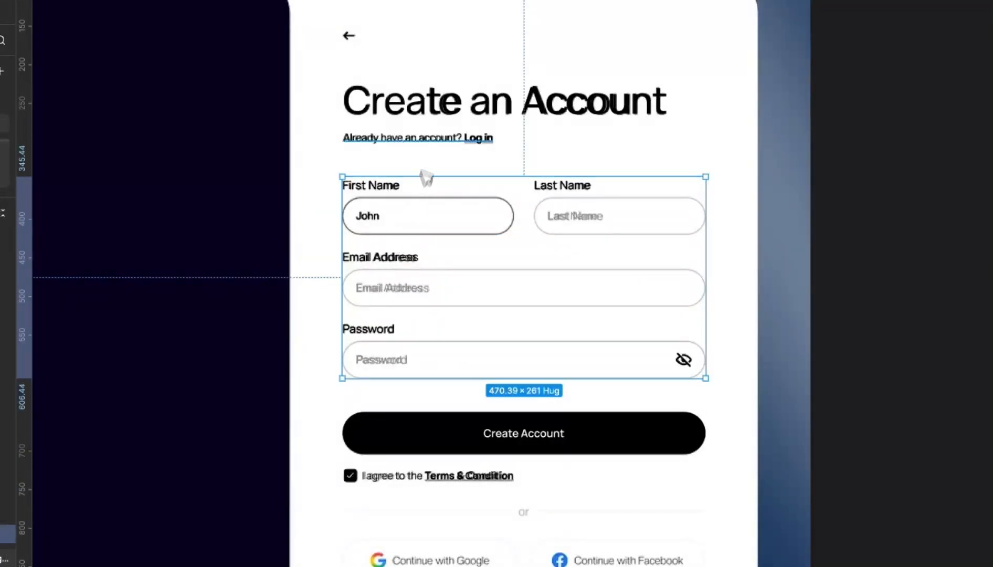
# - Wrap the heading and 'Already have an account? Log in' line in auto layout
pyautogui.click(436, 137)
pyautogui.keyDown('shift'); pyautogui.click(449, 108); pyautogui.keyUp('shift')
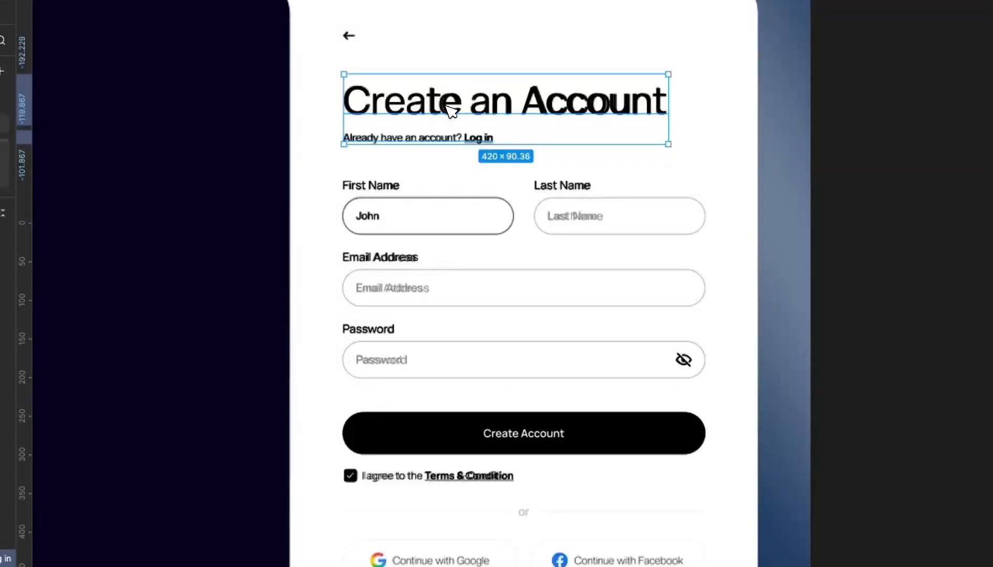
pyautogui.hotkey('shift', 'a')
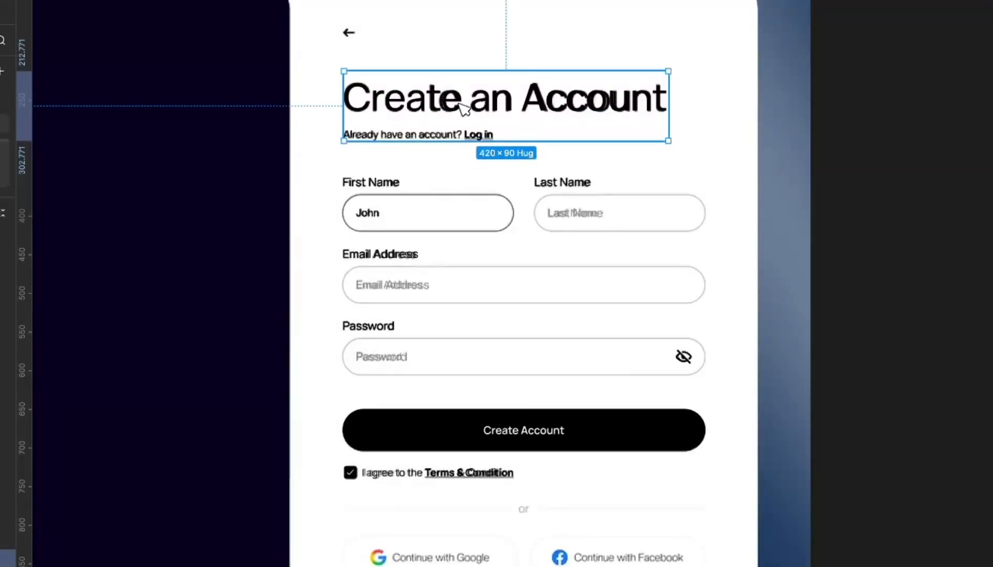
pyautogui.click(420, 208)
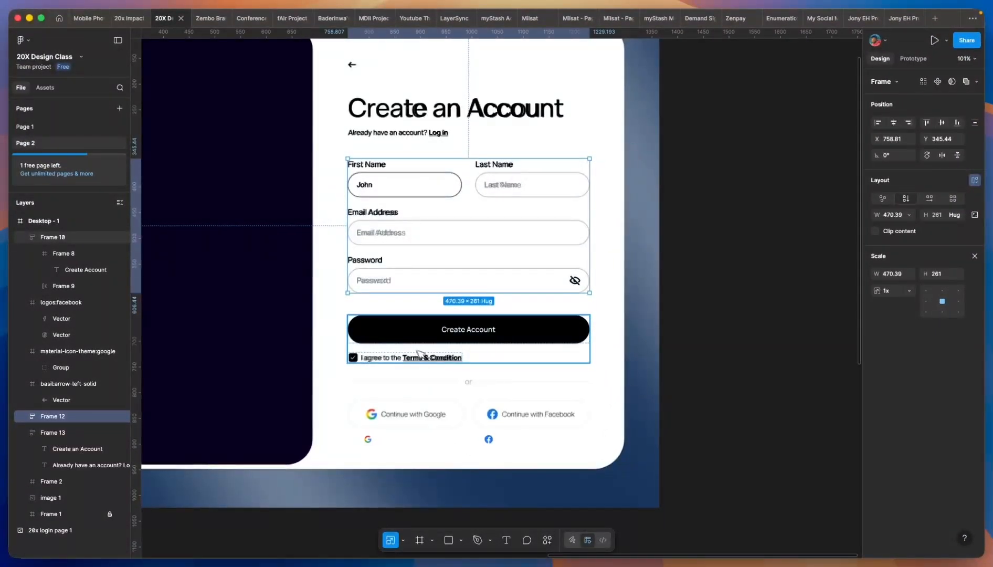
pyautogui.scroll(-1, 425, 358)
pyautogui.scroll(3, 427, 411)
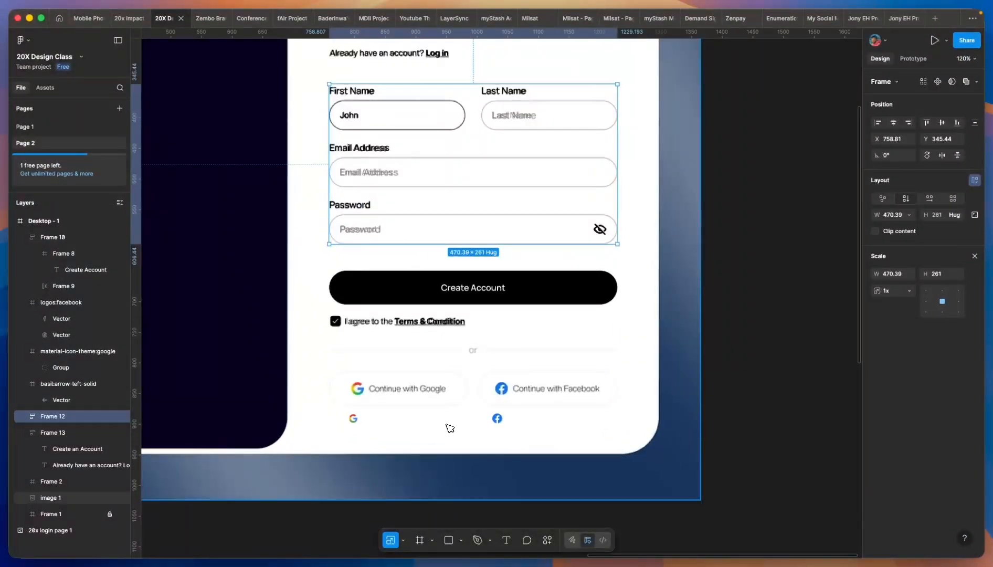
pyautogui.scroll(5, 463, 379)
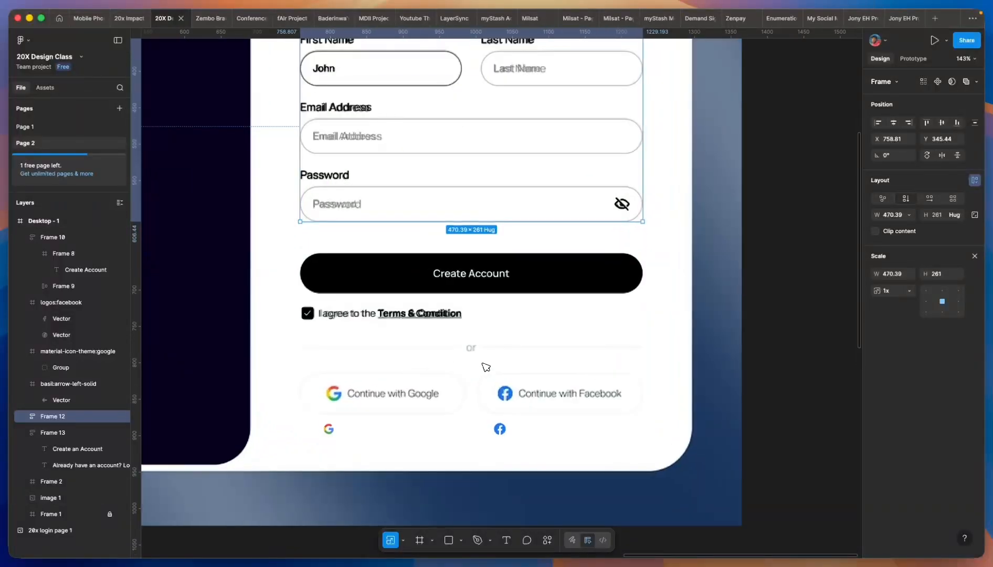
pyautogui.scroll(-1, 393, 367)
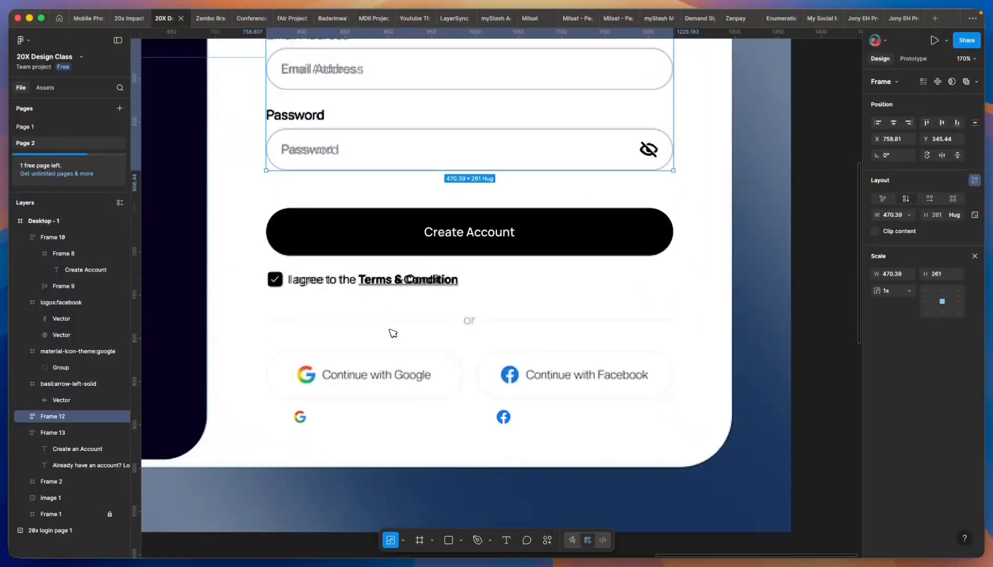
pyautogui.scroll(-1, 320, 376)
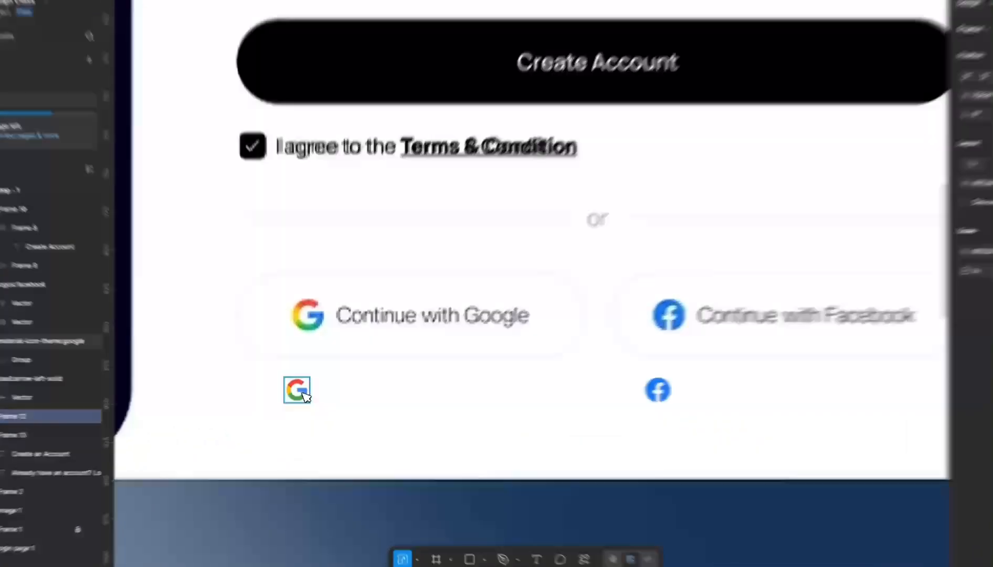
# - Move the Google logo over the button's G and scale it to 24×24
pyautogui.moveTo(303, 395); pyautogui.dragTo(312, 315)
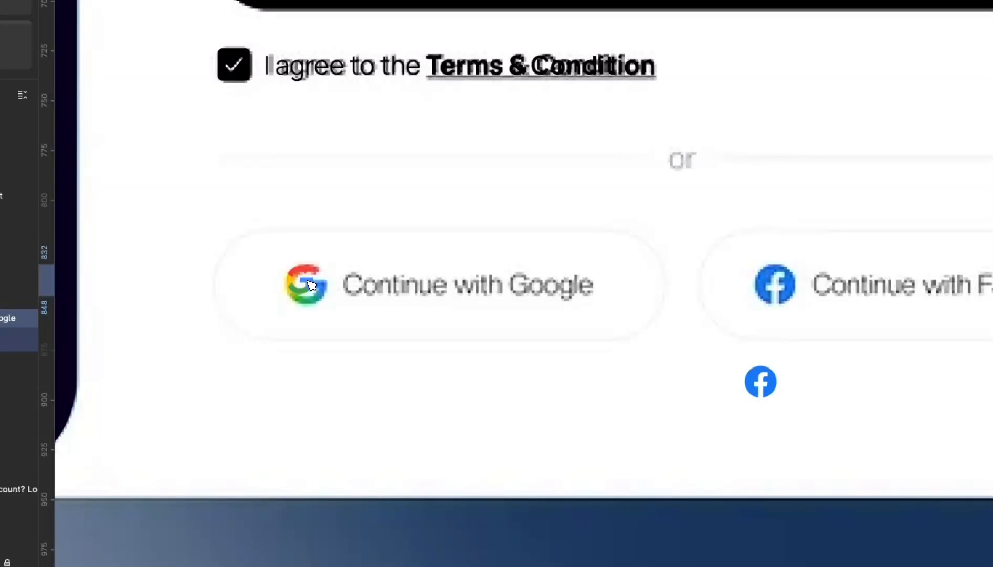
pyautogui.scroll(5, 311, 284)
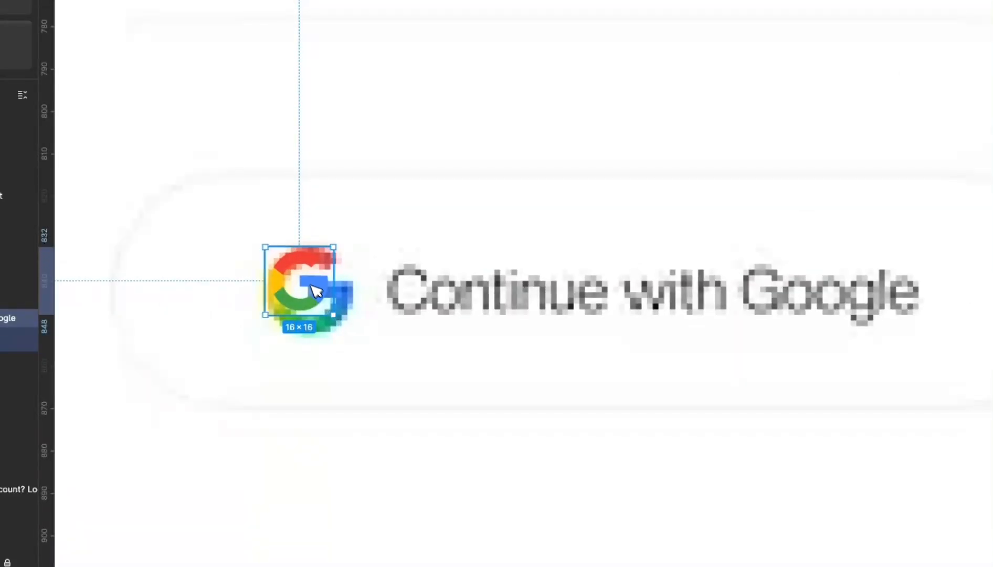
pyautogui.moveTo(336, 317); pyautogui.dragTo(359, 334)
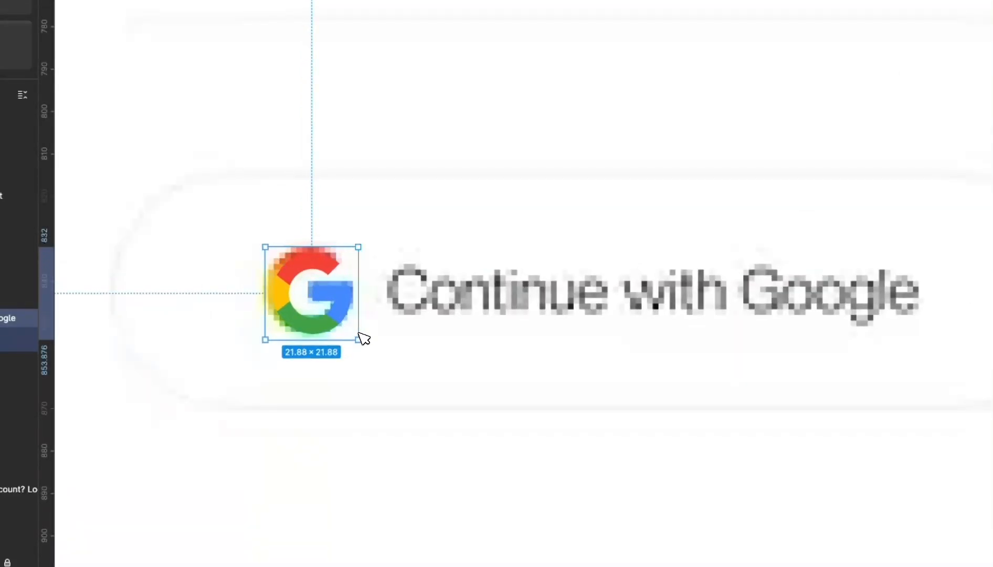
pyautogui.moveTo(274, 253); pyautogui.dragTo(262, 244)
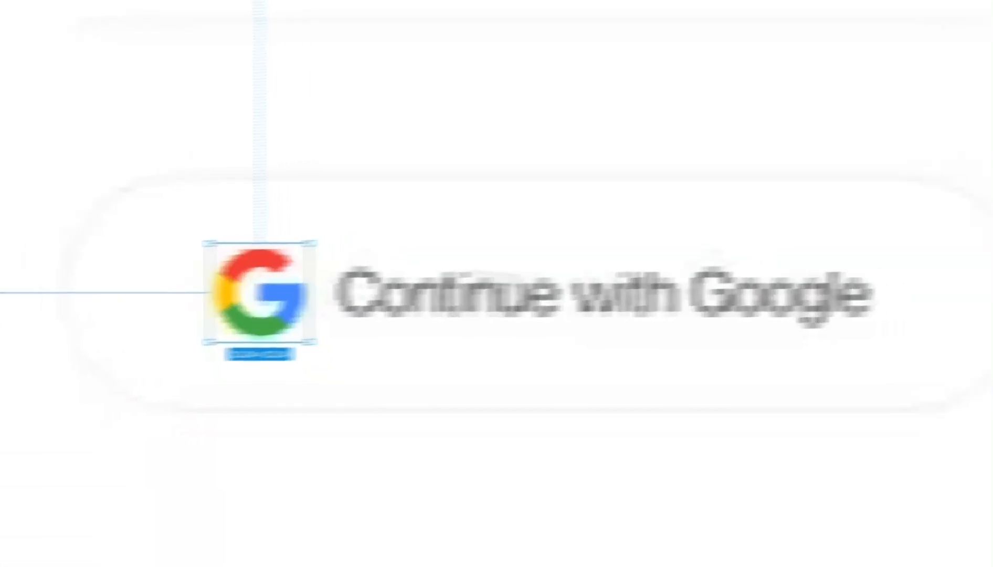
pyautogui.click(858, 280)
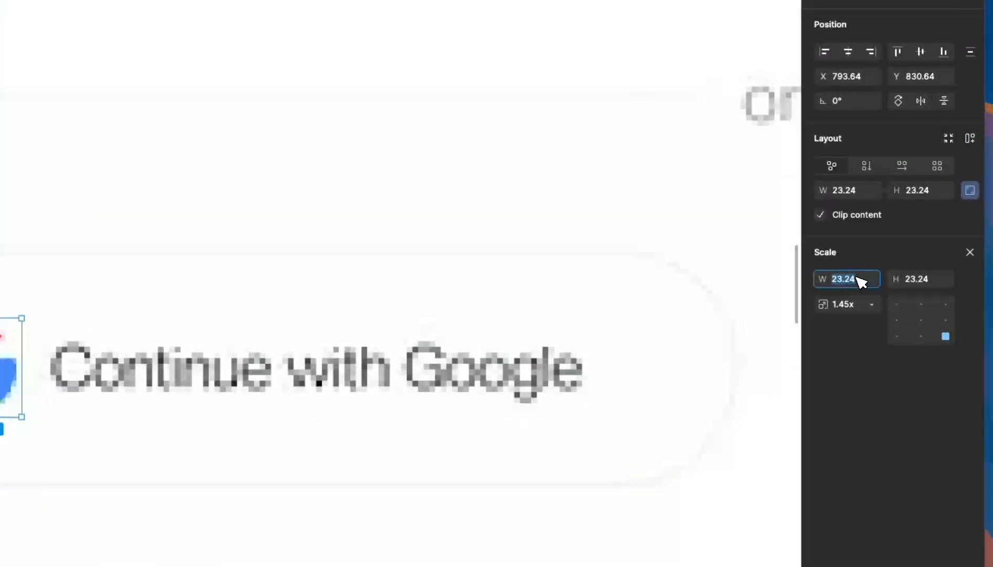
pyautogui.write('24')
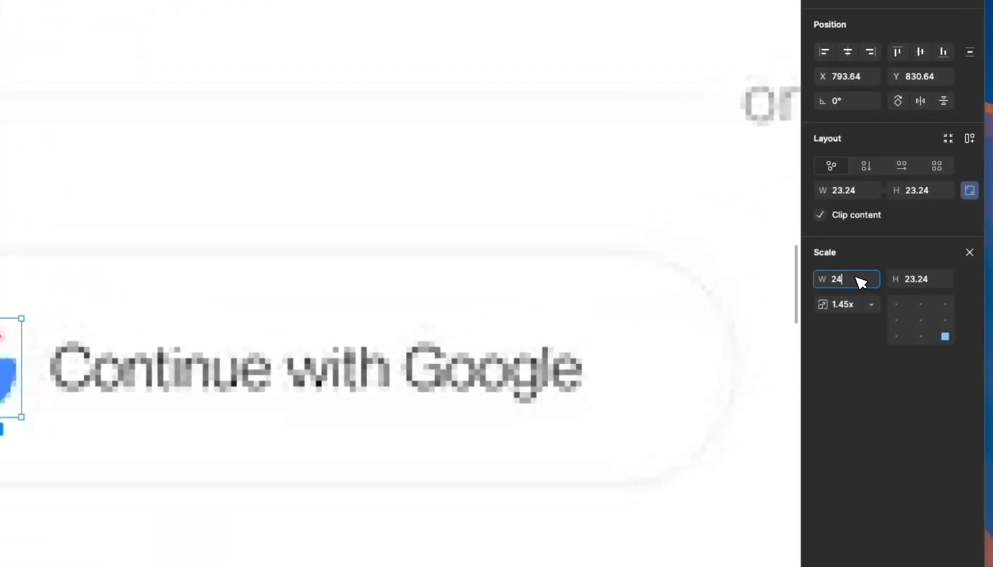
pyautogui.moveTo(258, 277); pyautogui.dragTo(341, 222)
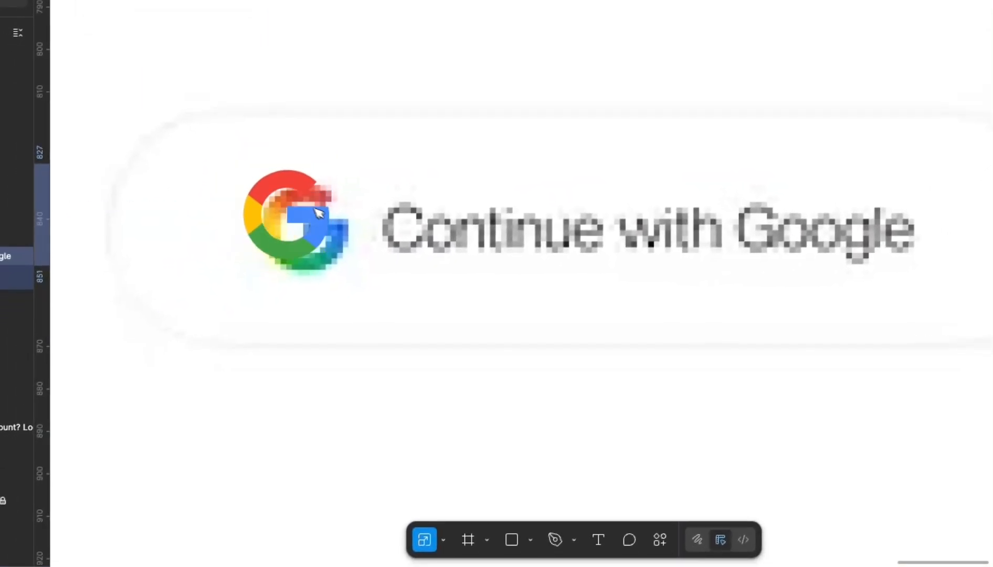
pyautogui.keyDown('ctrl'); pyautogui.scroll(-10, 345, 225); pyautogui.keyUp('ctrl')
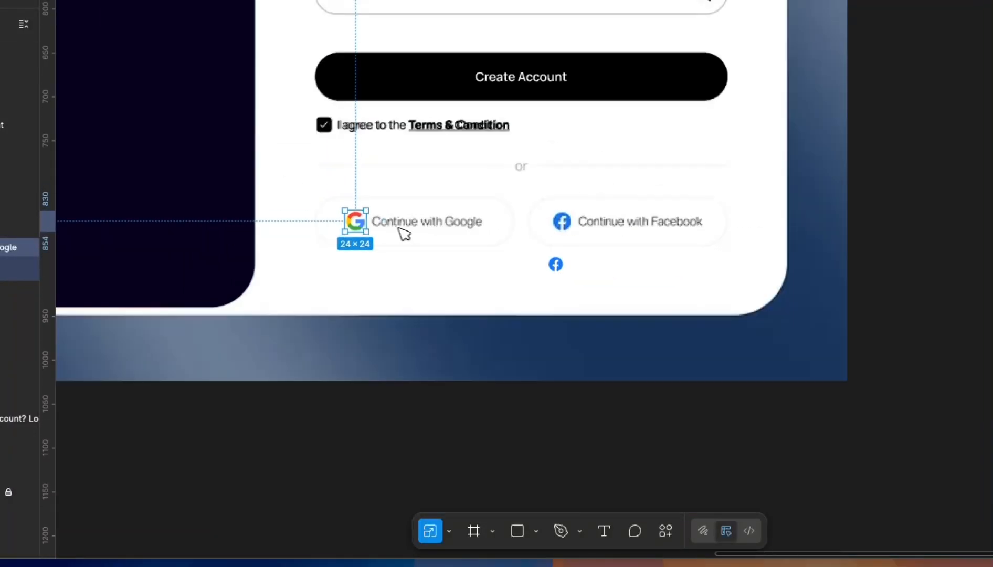
pyautogui.scroll(-2, 450, 277)
pyautogui.keyDown('ctrl'); pyautogui.scroll(5, 432, 243); pyautogui.keyUp('ctrl')
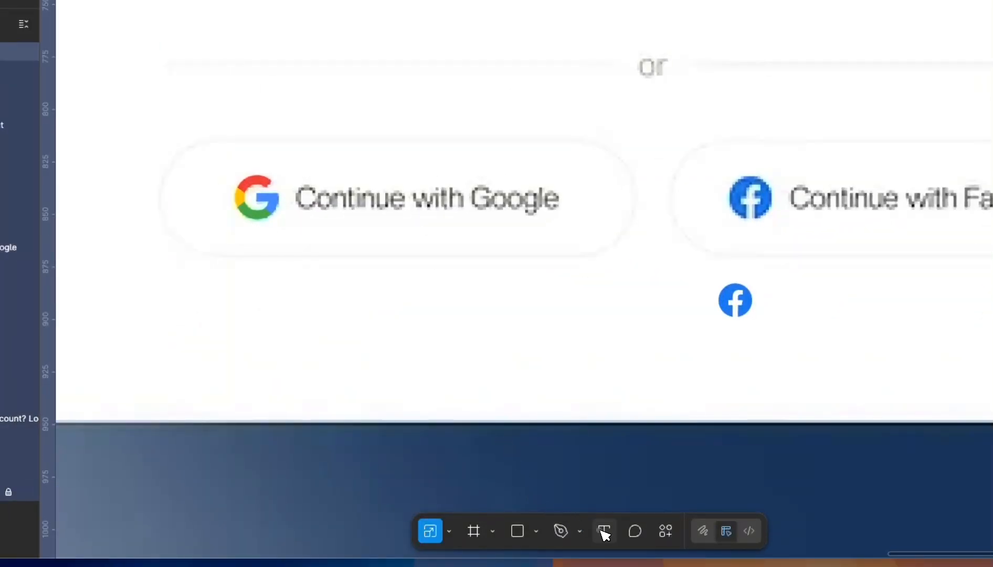
# - Add a 'Continue with Google' label at size 12, aligned beside the Google logo
pyautogui.click(297, 297)
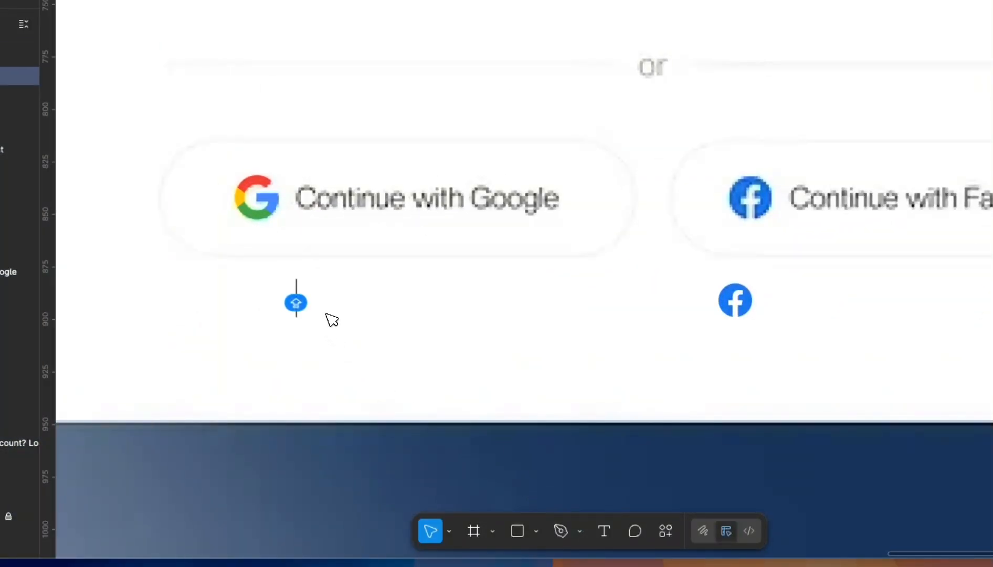
pyautogui.write('C')
pyautogui.write('ontinu')
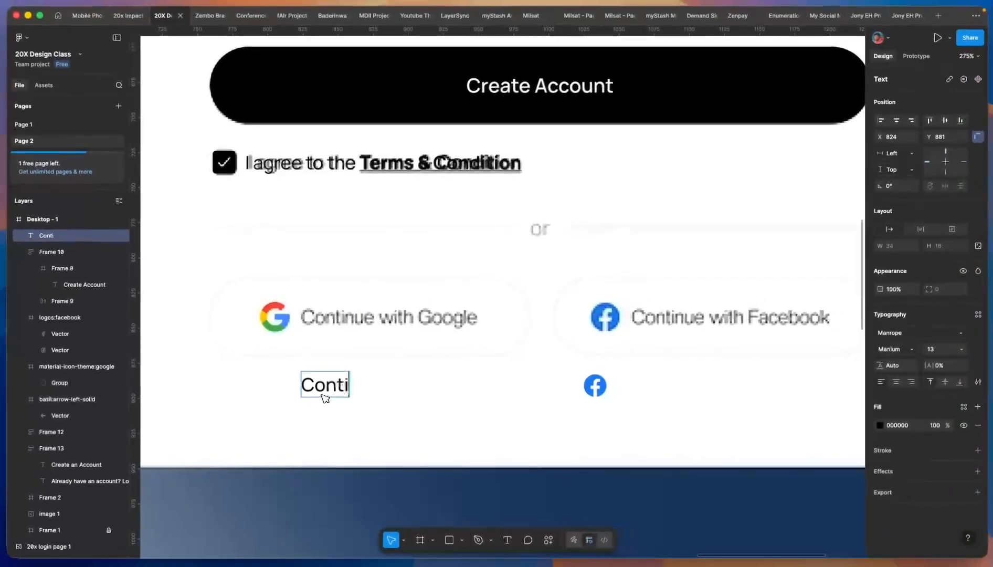
pyautogui.write('e with Google')
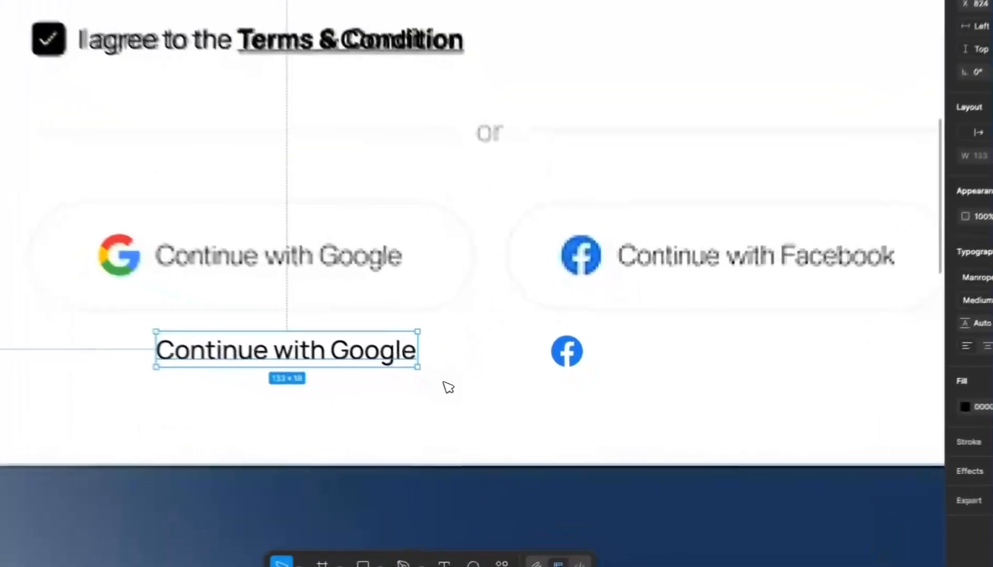
pyautogui.moveTo(449, 392); pyautogui.dragTo(449, 324)
pyautogui.moveTo(344, 248); pyautogui.dragTo(345, 251)
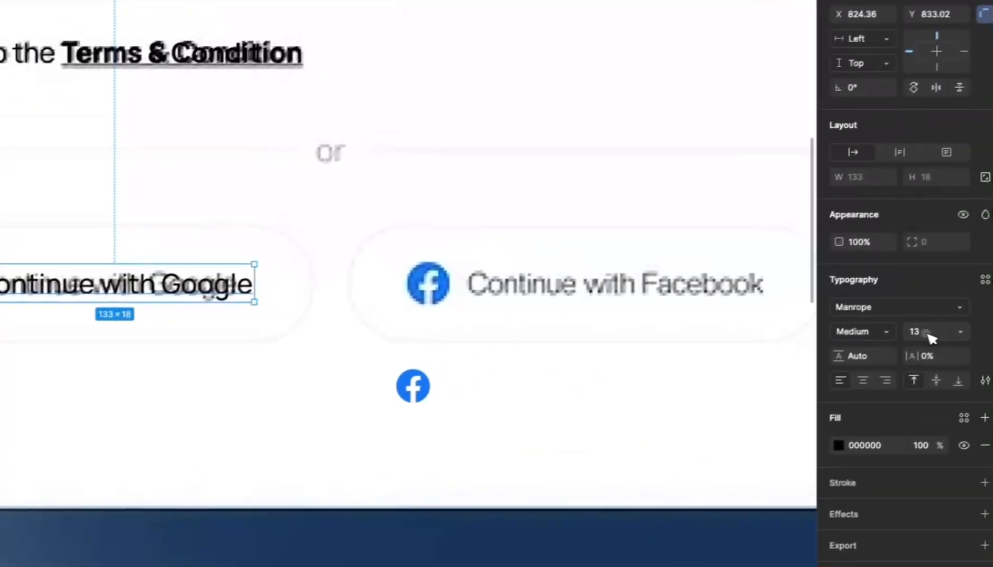
pyautogui.click(916, 336)
pyautogui.press('Down')
pyautogui.scroll(1, 126, 290)
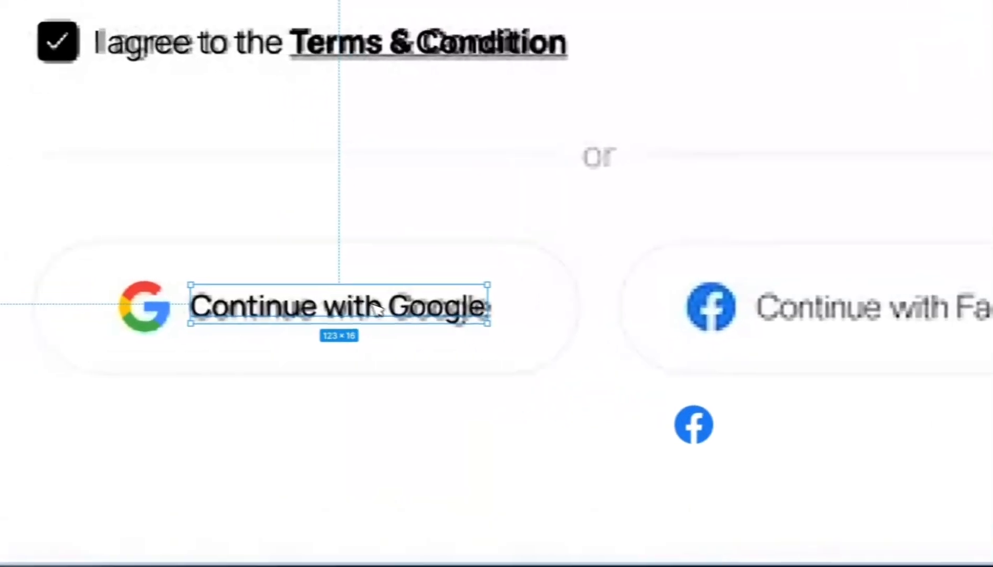
pyautogui.moveTo(405, 314); pyautogui.dragTo(409, 314)
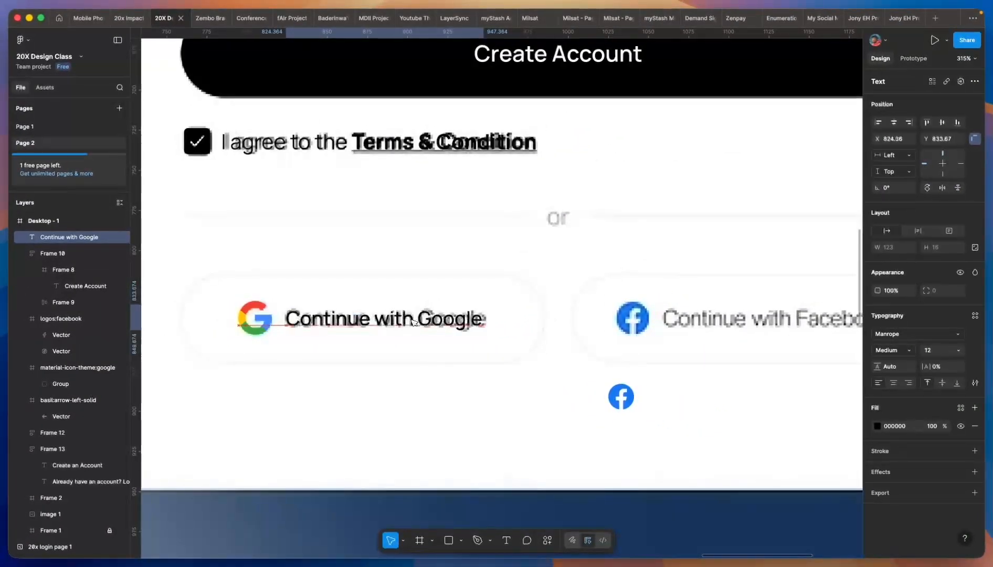
pyautogui.moveTo(413, 321); pyautogui.dragTo(413, 318)
pyautogui.scroll(-3, 409, 319)
pyautogui.hotkey('shift', 'Return')
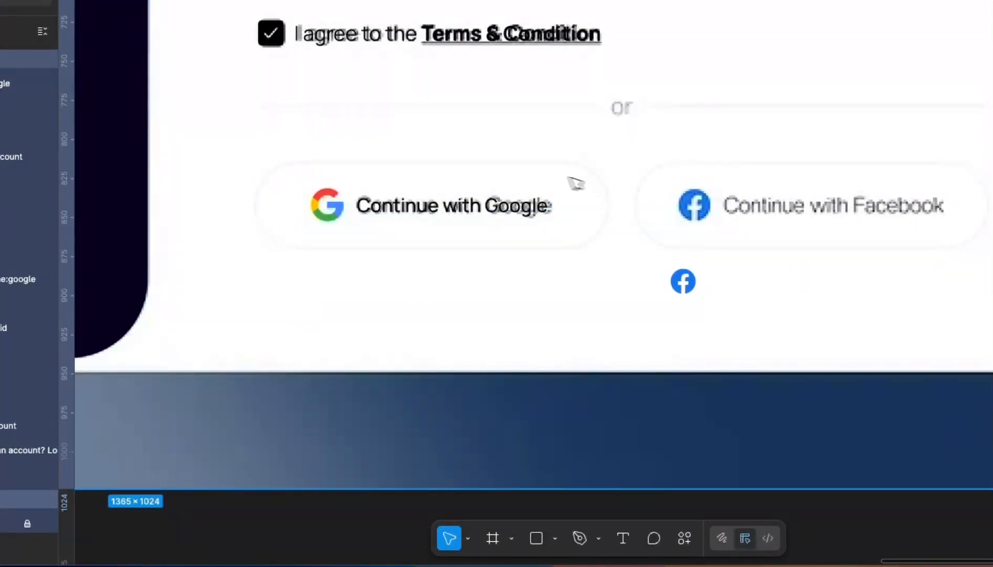
pyautogui.click(492, 538)
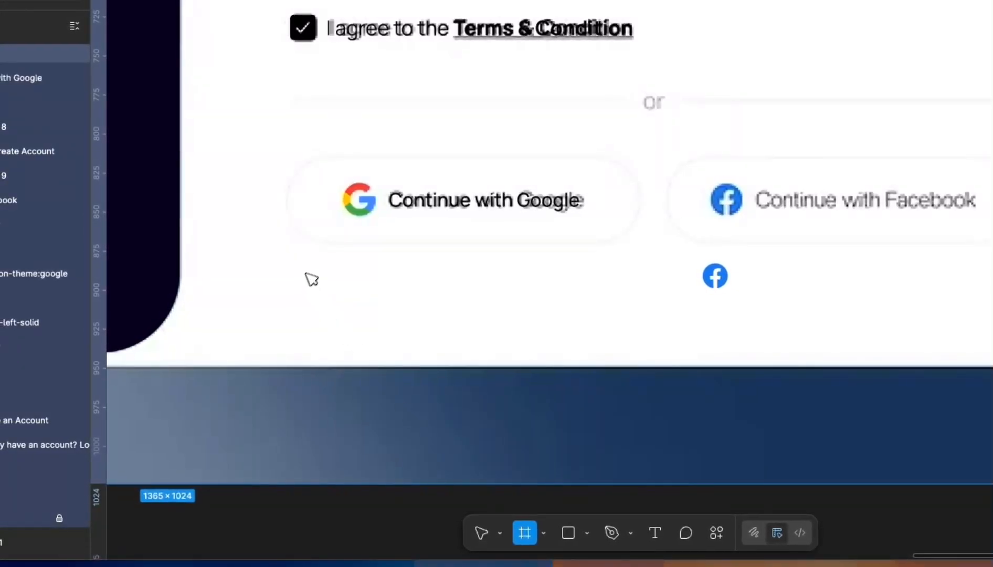
# - Move the Google logo and its label below the button
pyautogui.click(483, 533)
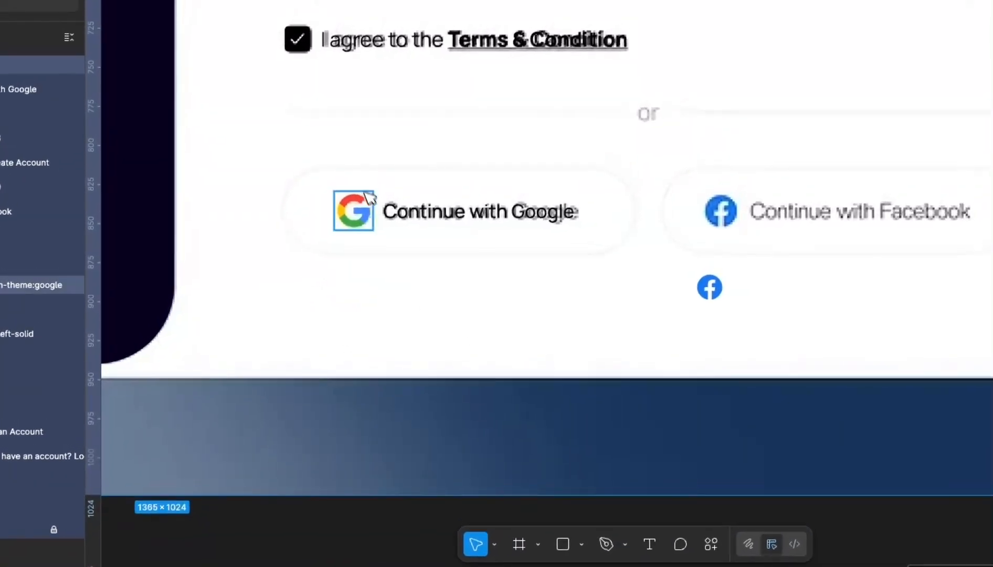
pyautogui.click(369, 193)
pyautogui.keyDown('shift'); pyautogui.click(438, 203); pyautogui.keyUp('shift')
pyautogui.moveTo(439, 203); pyautogui.dragTo(432, 303)
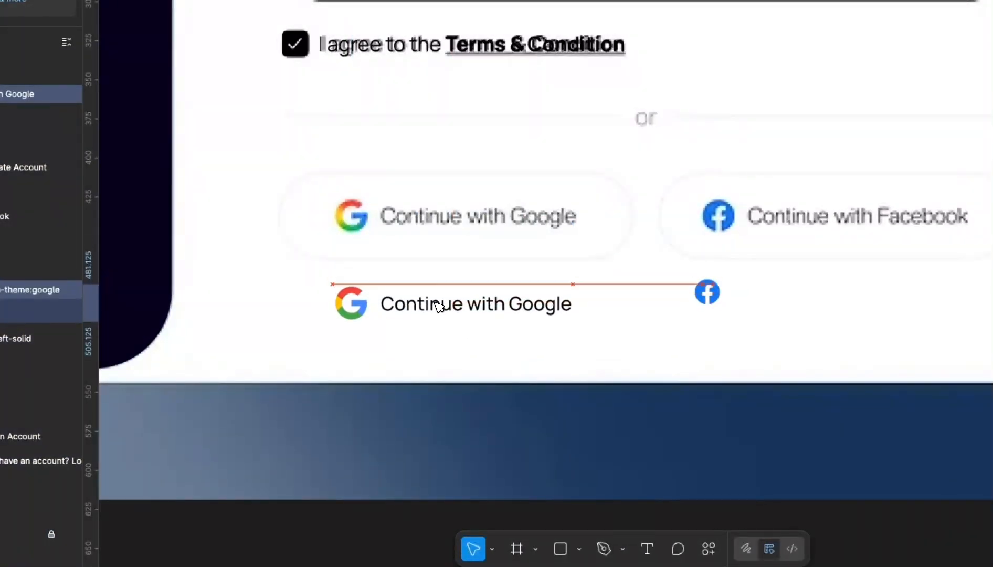
# - Draw a 227×53 frame covering the Continue with Google button
pyautogui.click(516, 548)
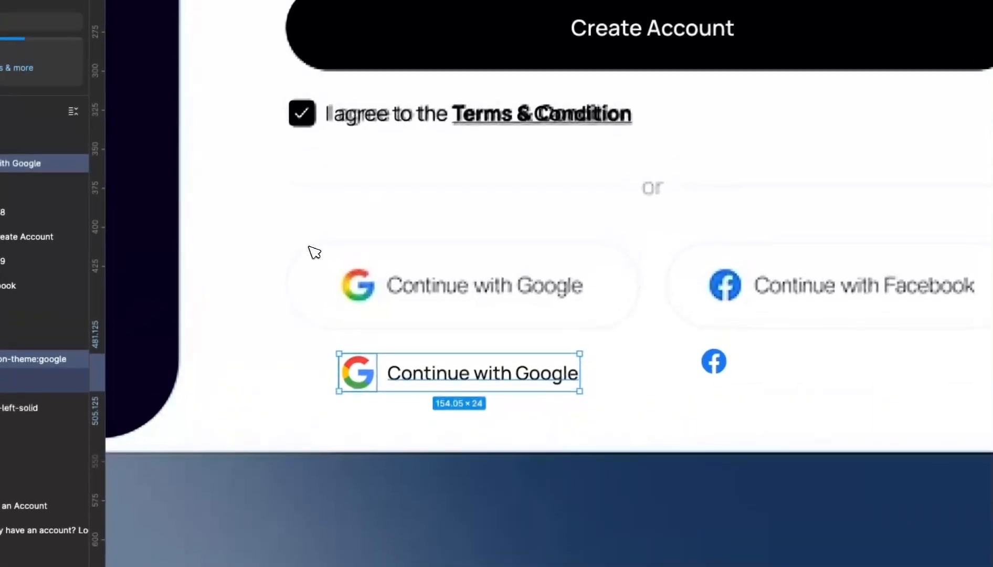
pyautogui.moveTo(314, 171); pyautogui.dragTo(659, 254)
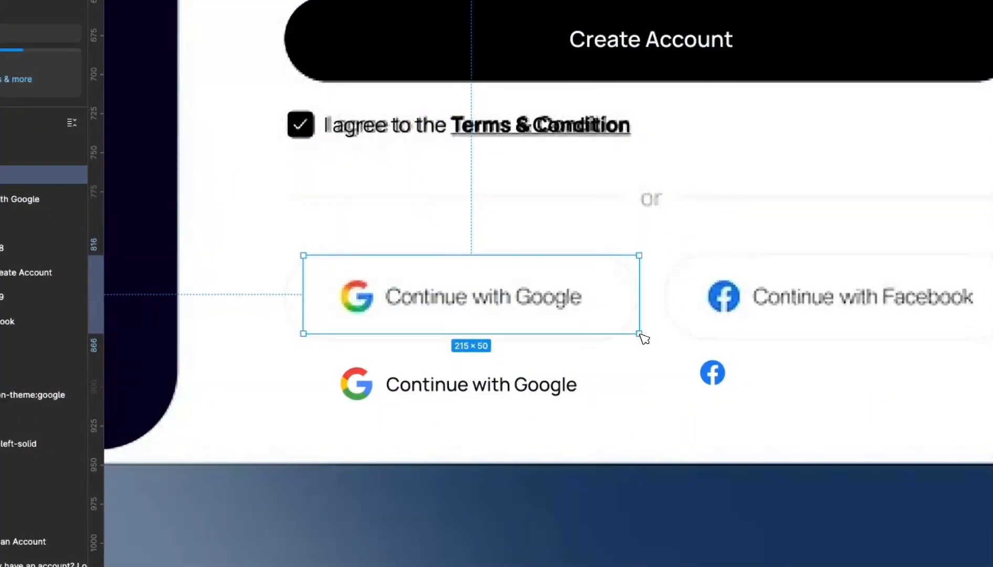
pyautogui.moveTo(639, 334); pyautogui.dragTo(640, 339)
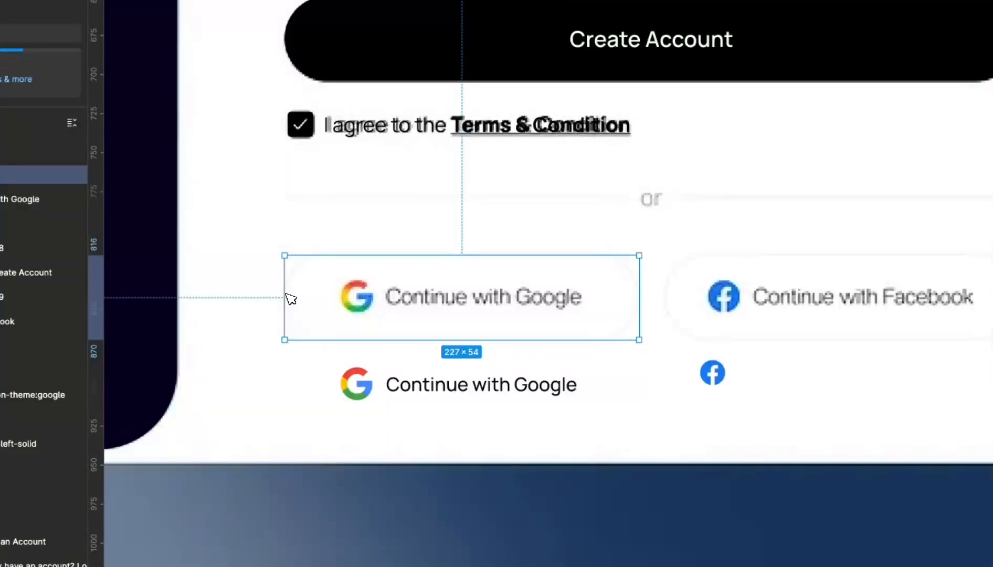
pyautogui.scroll(3, 391, 278)
pyautogui.moveTo(438, 248)
pyautogui.mouseDown()
pyautogui.moveTo(433, 235)
pyautogui.moveTo(446, 249)
pyautogui.mouseUp()
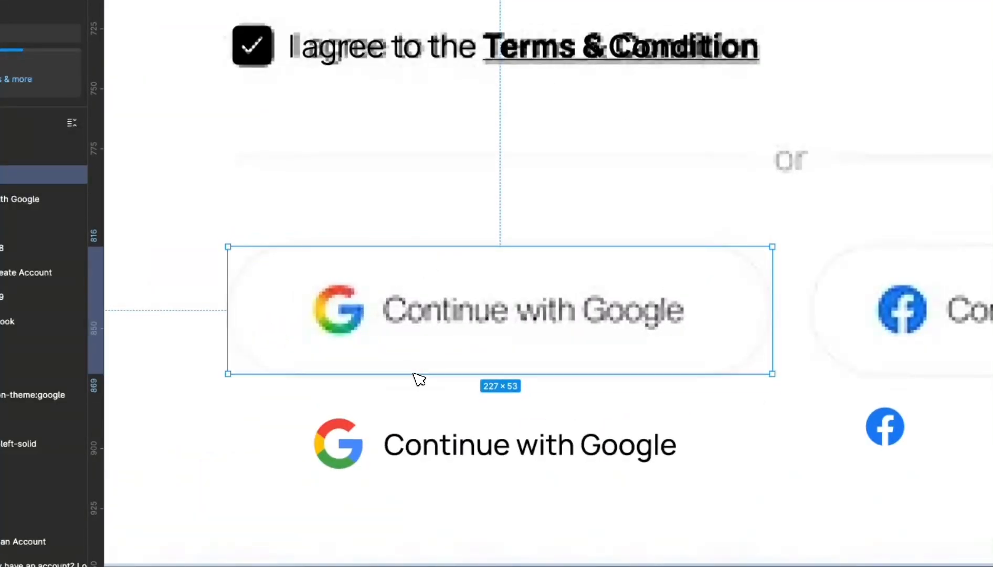
pyautogui.scroll(-3, 420, 378)
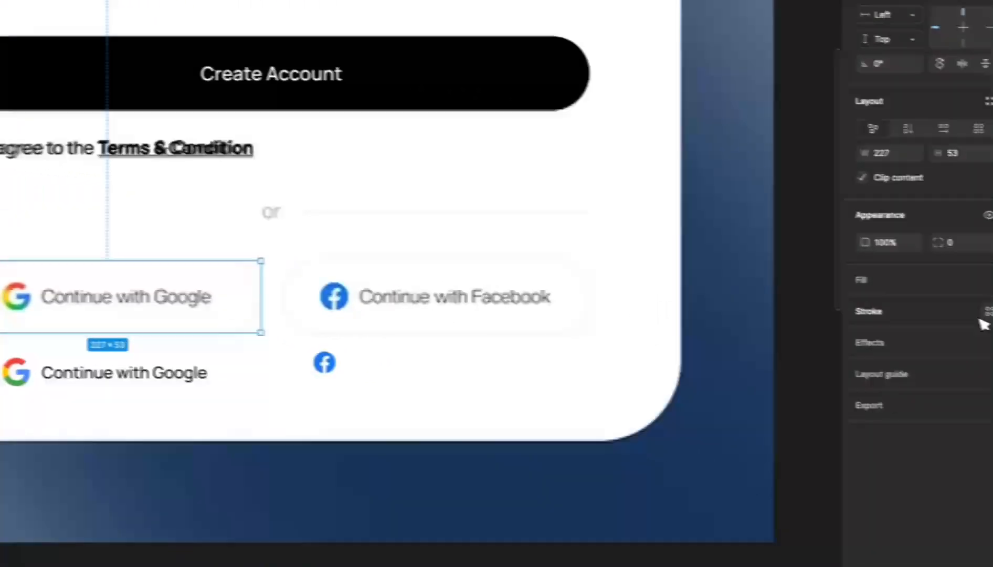
# - Give the Google button frame a border, 55 height and corner radius 81
pyautogui.click(969, 307)
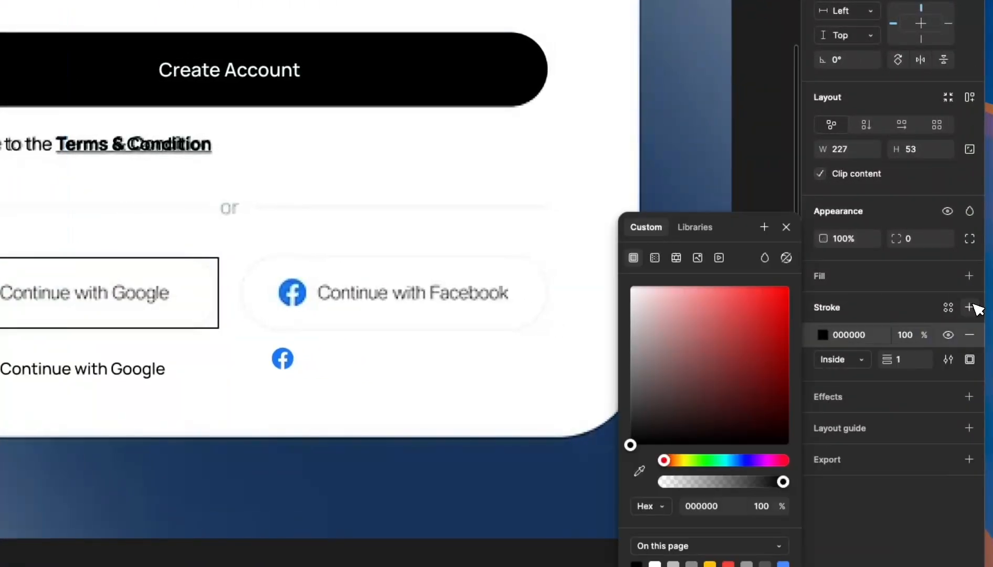
pyautogui.click(631, 311)
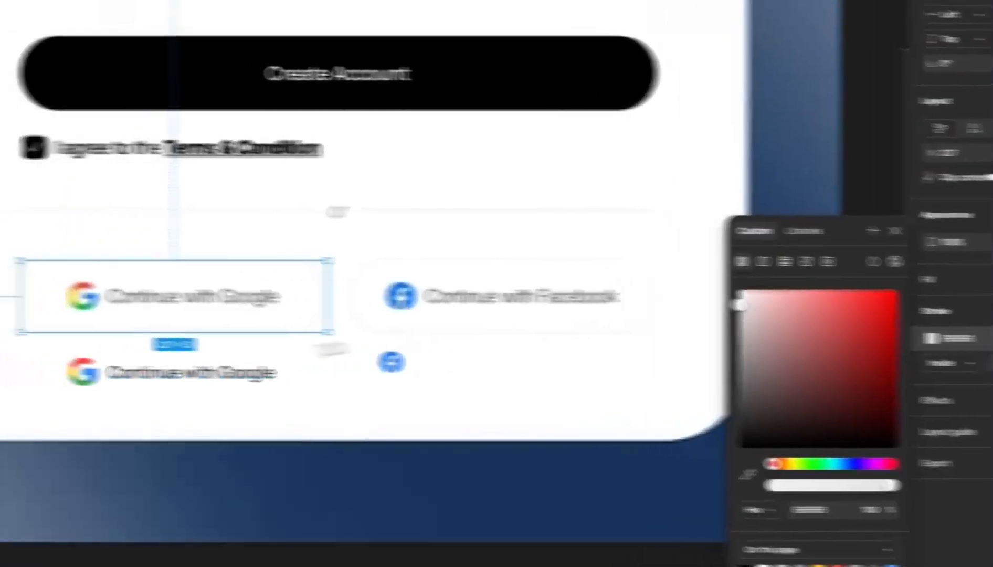
pyautogui.scroll(5, 21, 336)
pyautogui.moveTo(371, 289); pyautogui.dragTo(374, 302)
pyautogui.scroll(-5, 234, 257)
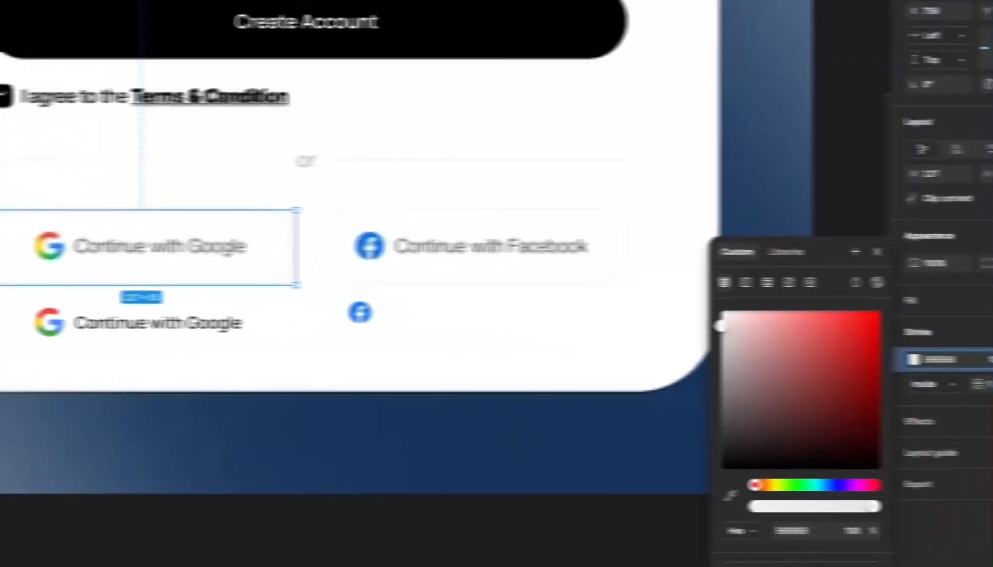
pyautogui.click(917, 261)
pyautogui.click(787, 252)
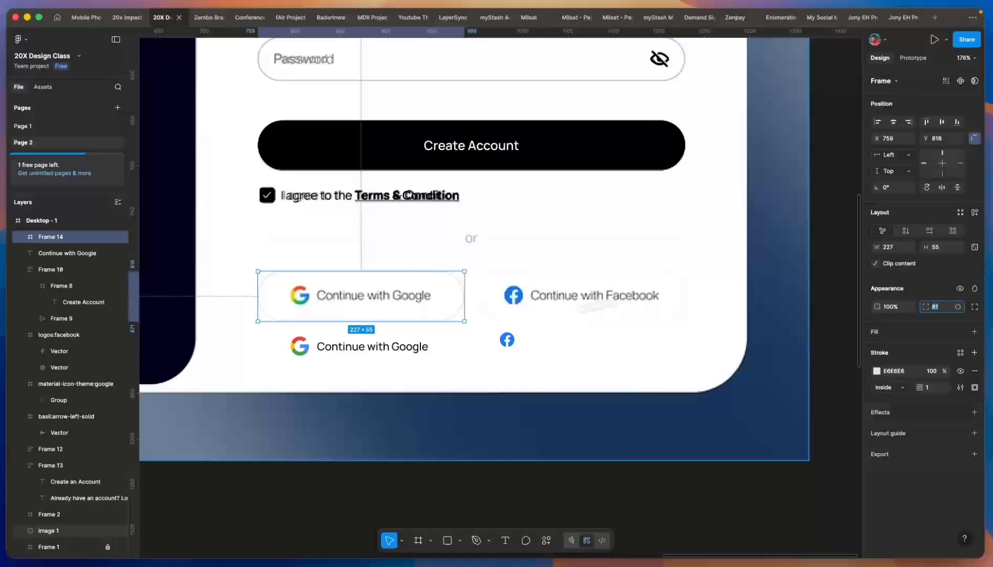
# - Move the Google icon and label group into the rounded button
pyautogui.scroll(3, 299, 346)
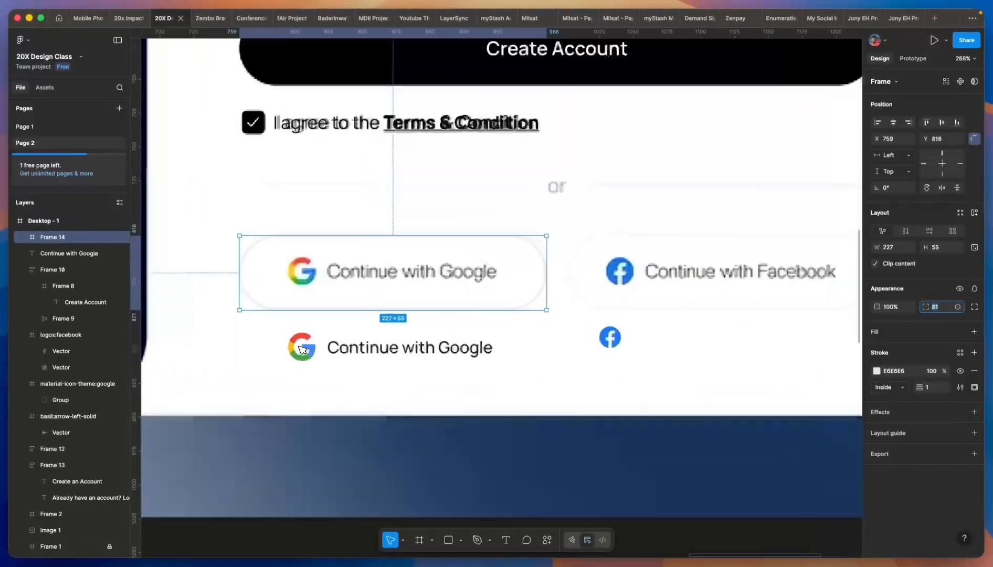
pyautogui.scroll(2, 302, 349)
pyautogui.click(302, 349)
pyautogui.keyDown('shift'); pyautogui.click(356, 354); pyautogui.keyUp('shift')
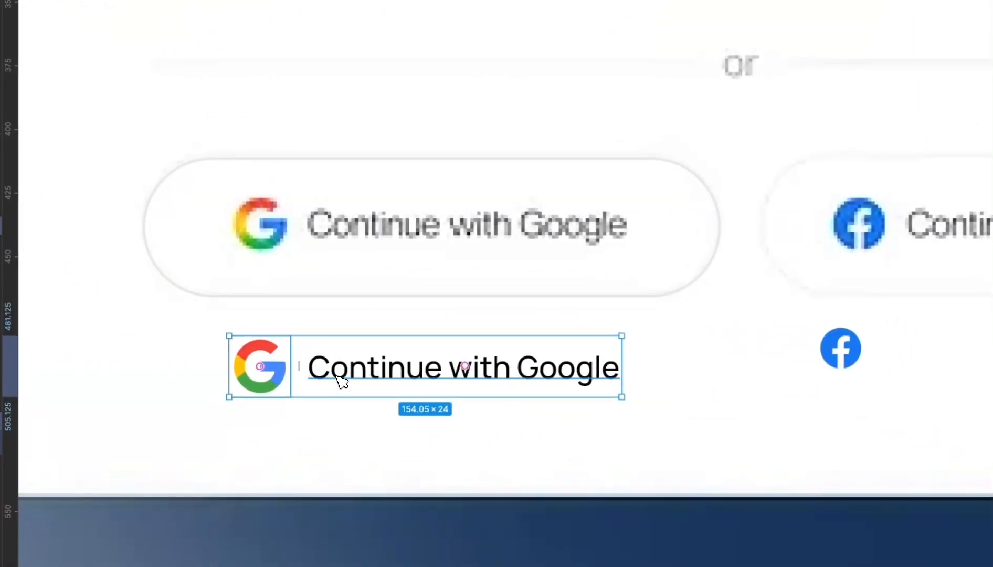
pyautogui.moveTo(341, 381); pyautogui.dragTo(400, 230)
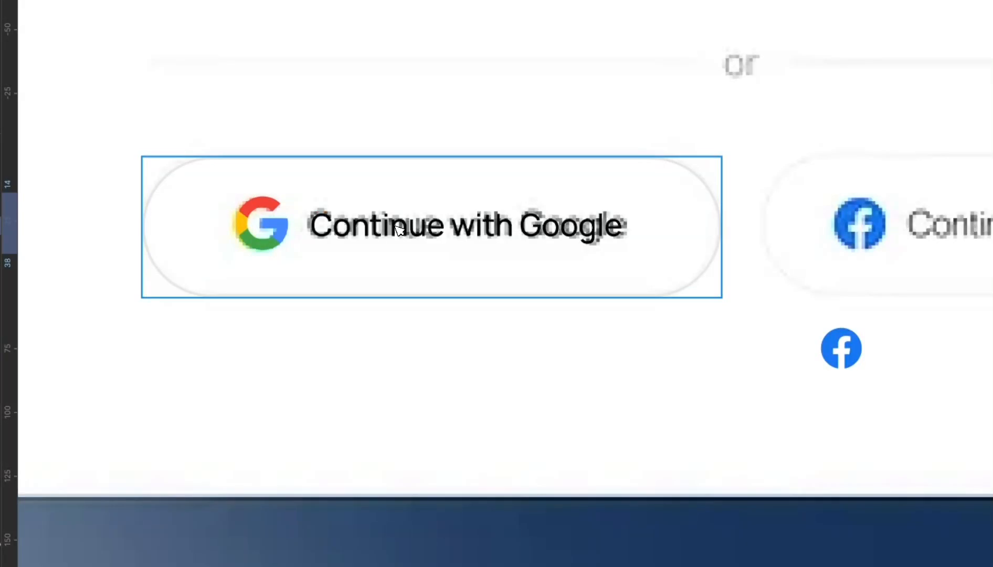
# - Duplicate the Google button onto the Facebook button
pyautogui.scroll(-3, 400, 230)
pyautogui.scroll(-5, 388, 239)
pyautogui.scroll(3, 554, 295)
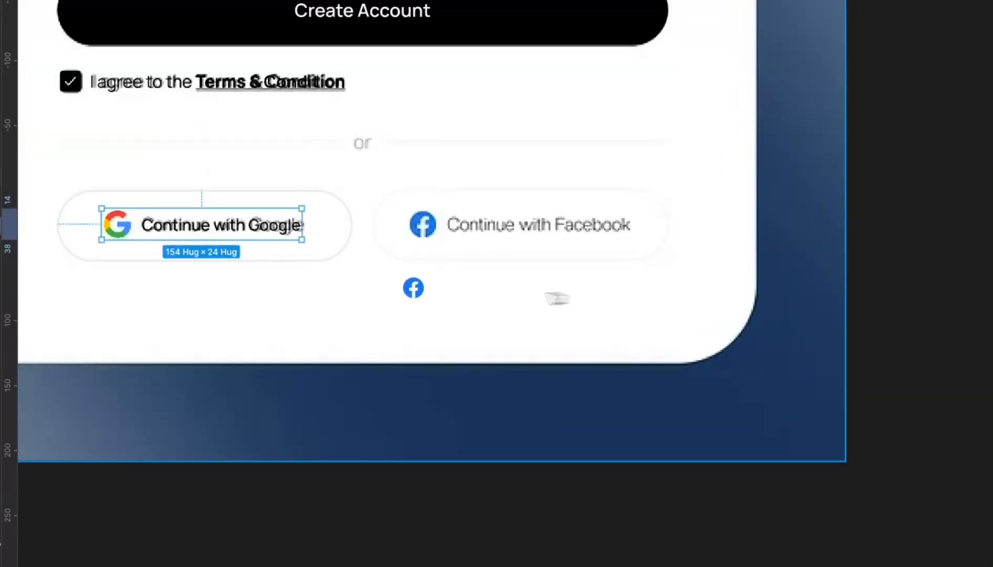
pyautogui.click(413, 288)
pyautogui.click(255, 229)
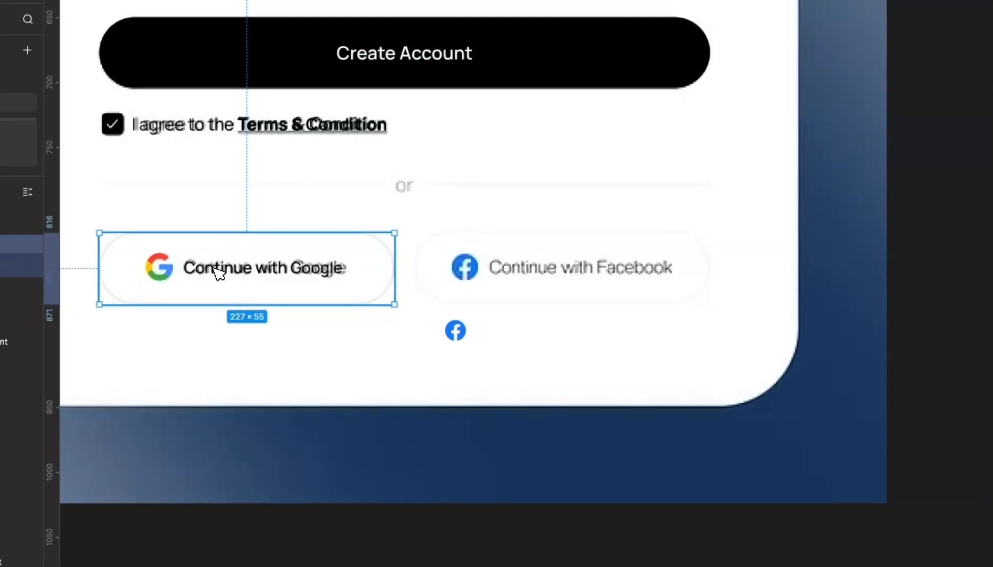
pyautogui.moveTo(218, 271); pyautogui.dragTo(534, 276)
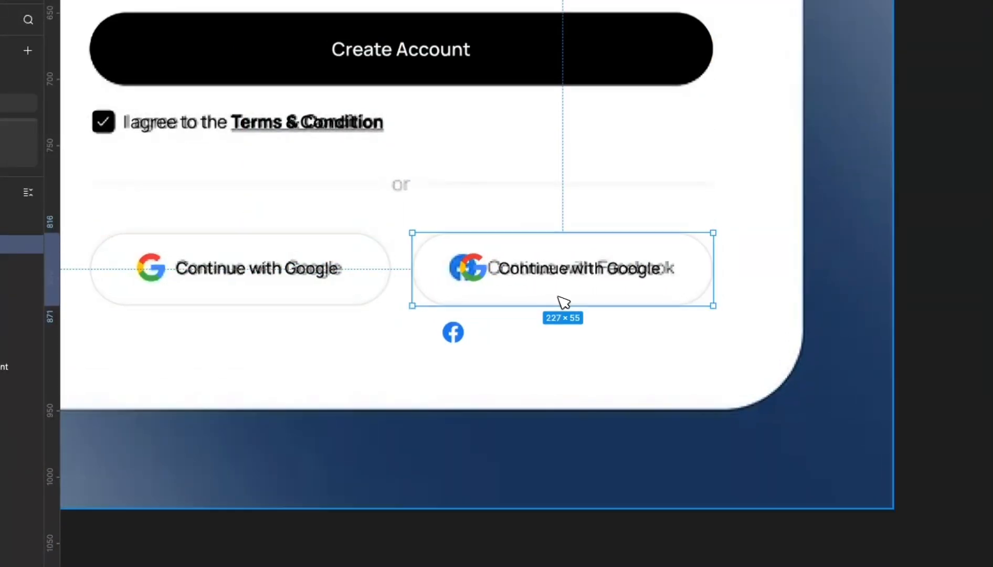
# - Change the copied button's label to 'Continue with Facebook'
pyautogui.scroll(5, 551, 291)
pyautogui.doubleClick(630, 248)
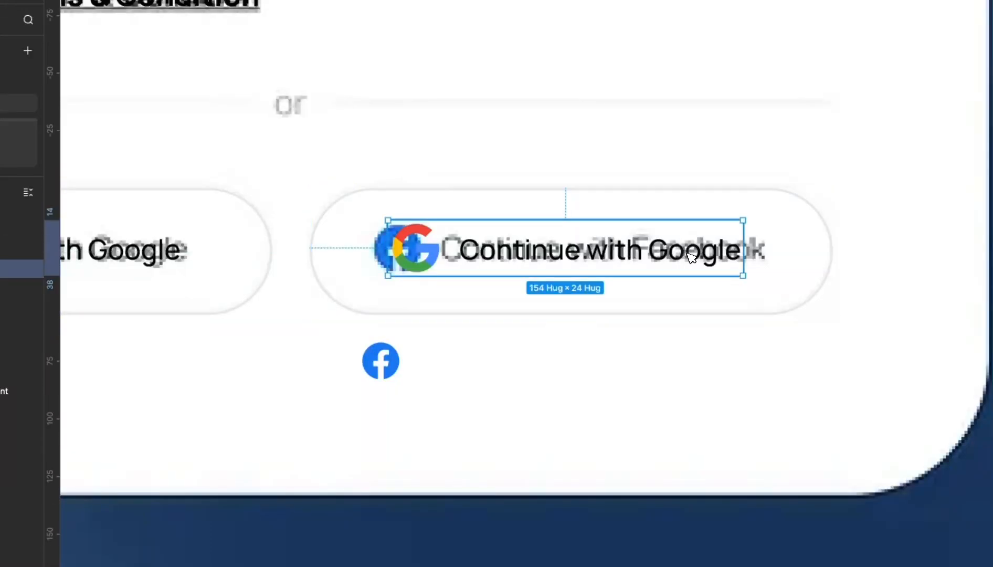
pyautogui.doubleClick(665, 251)
pyautogui.doubleClick(681, 253)
pyautogui.click(654, 251)
pyautogui.moveTo(659, 256); pyautogui.dragTo(787, 261)
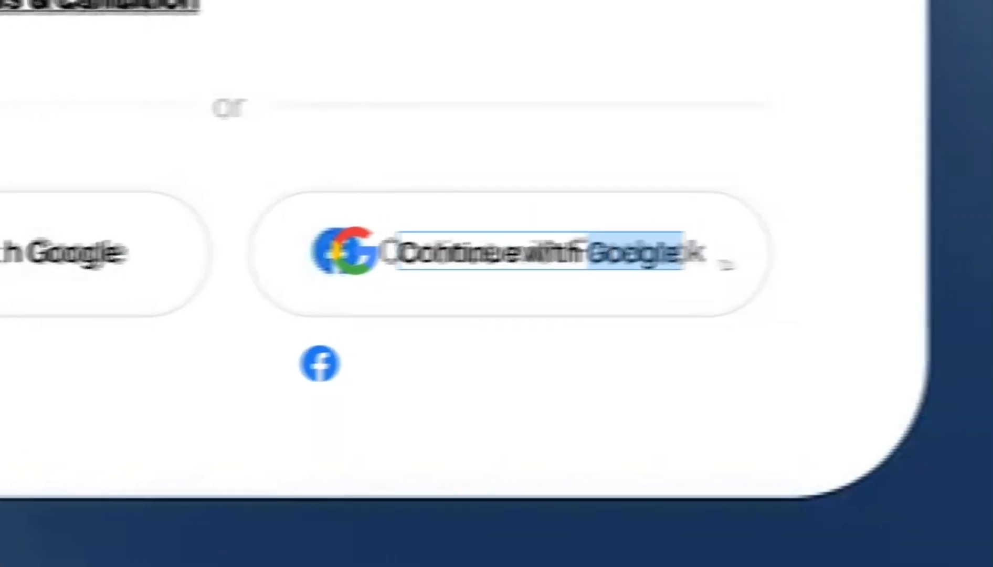
pyautogui.write('Fa')
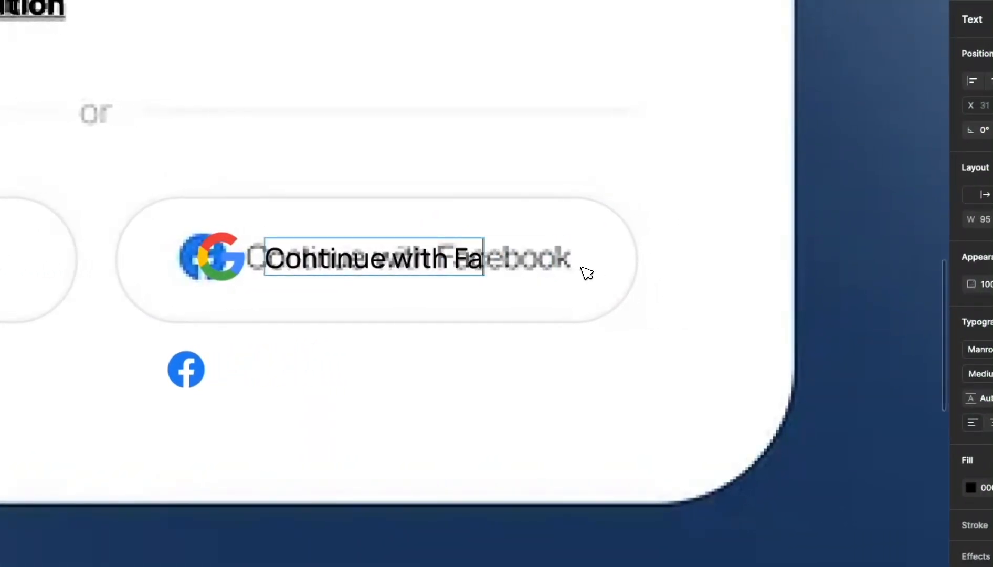
pyautogui.write('cebook')
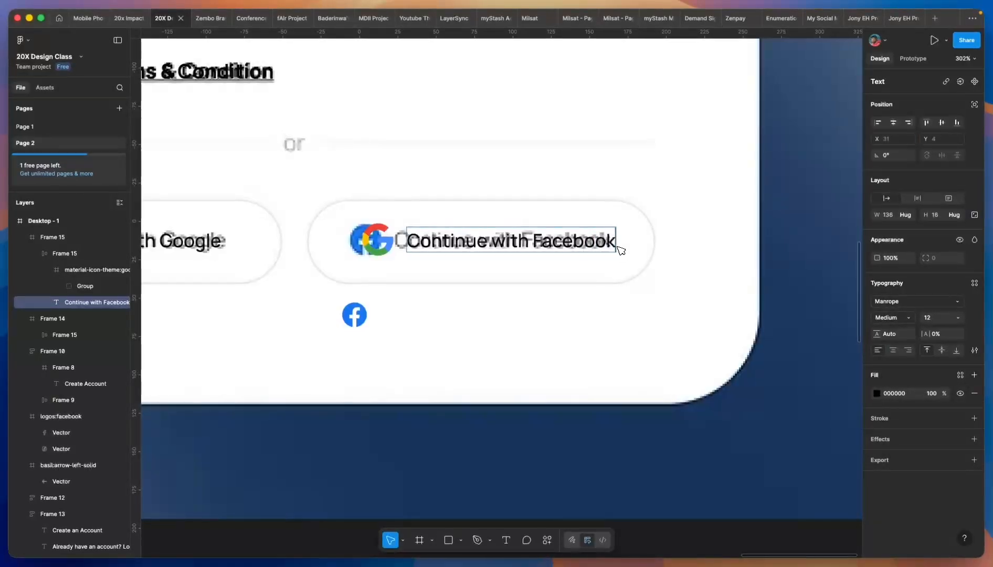
# - Scale the Facebook icon to 24×24 and move it into the copied button
pyautogui.click(384, 245)
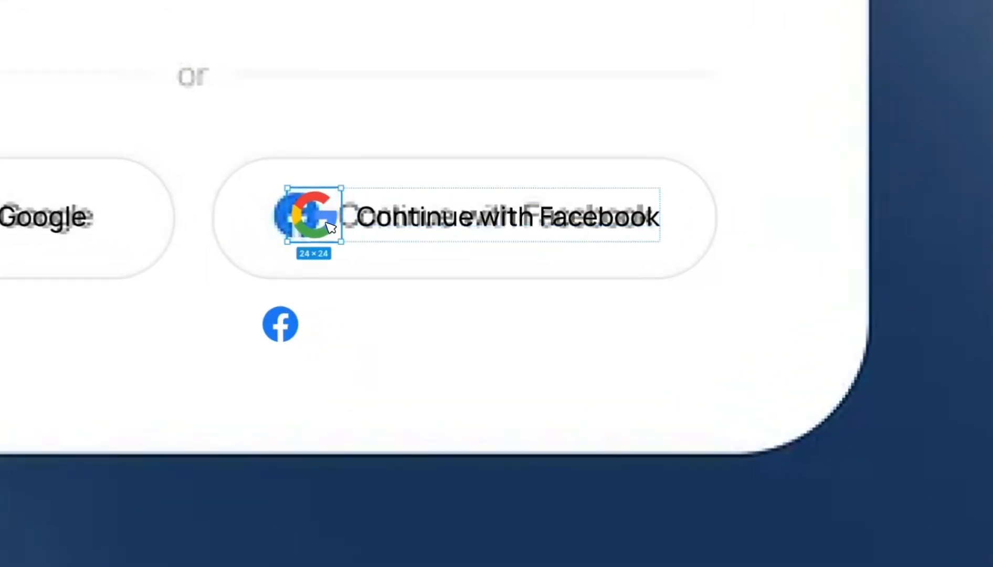
pyautogui.click(357, 320)
pyautogui.click(322, 230)
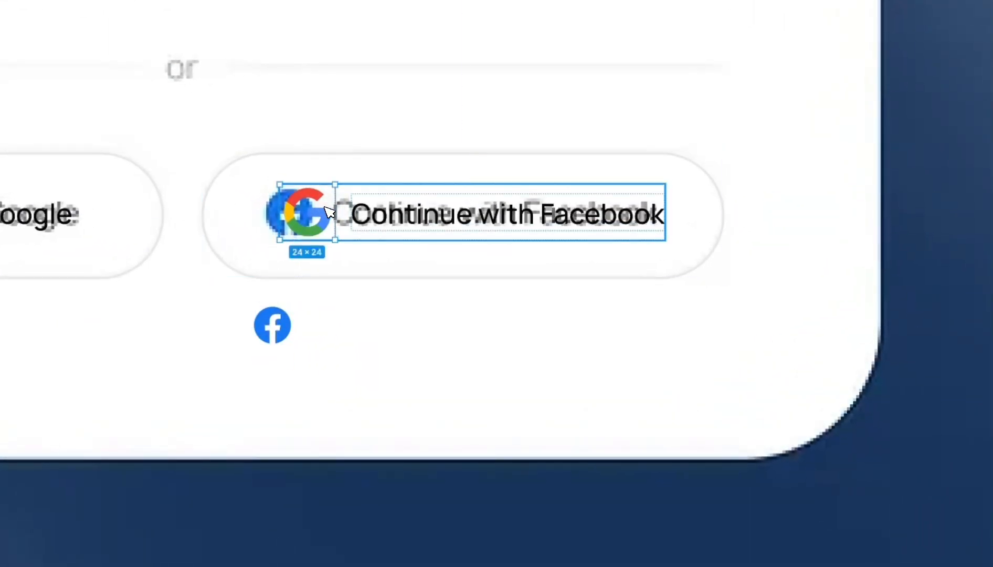
pyautogui.click(272, 318)
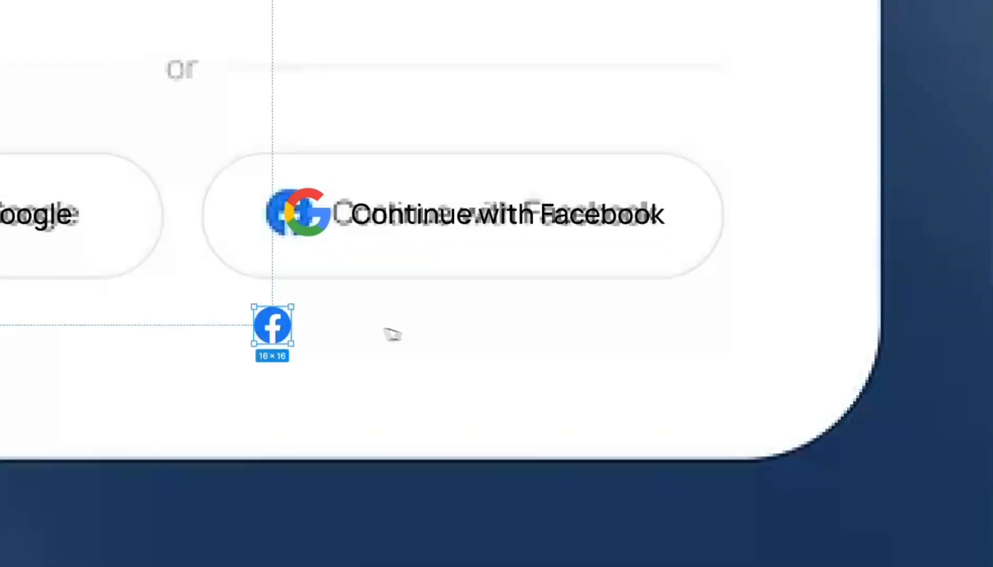
pyautogui.press('k')
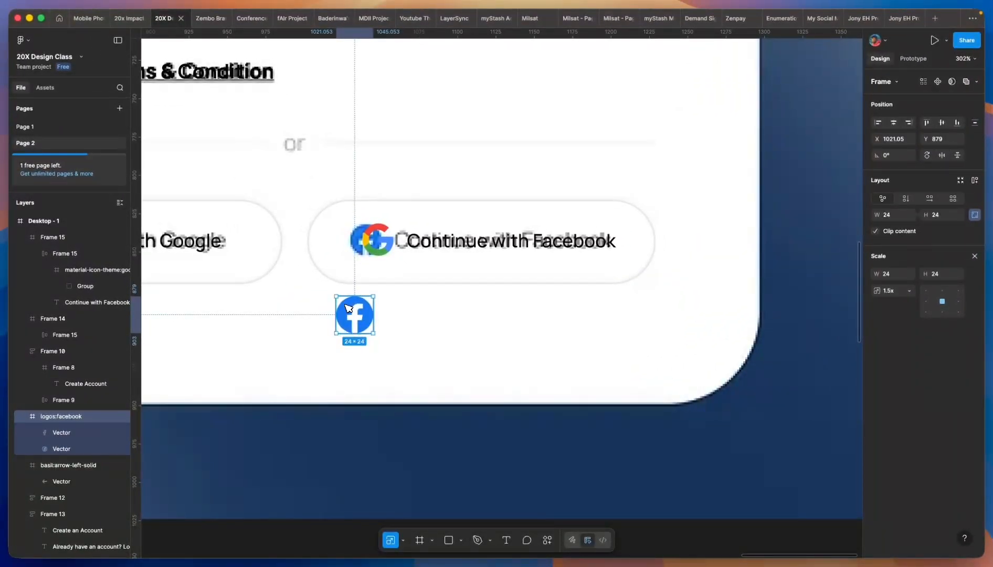
pyautogui.moveTo(349, 308); pyautogui.dragTo(350, 286)
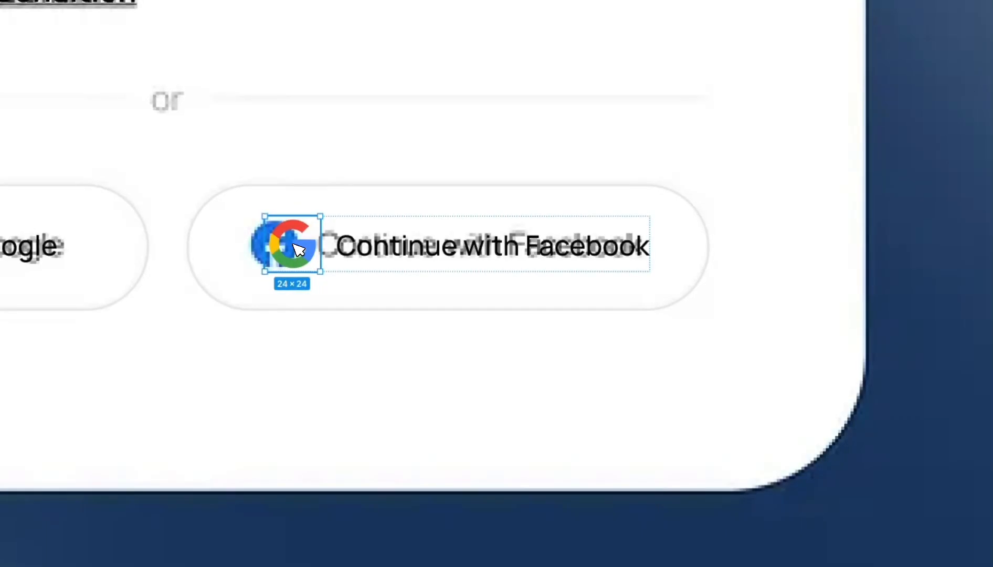
# - Replace the Google icon with the Facebook icon and recentre the icon and label
pyautogui.rightClick(298, 249)
pyautogui.click(372, 188)
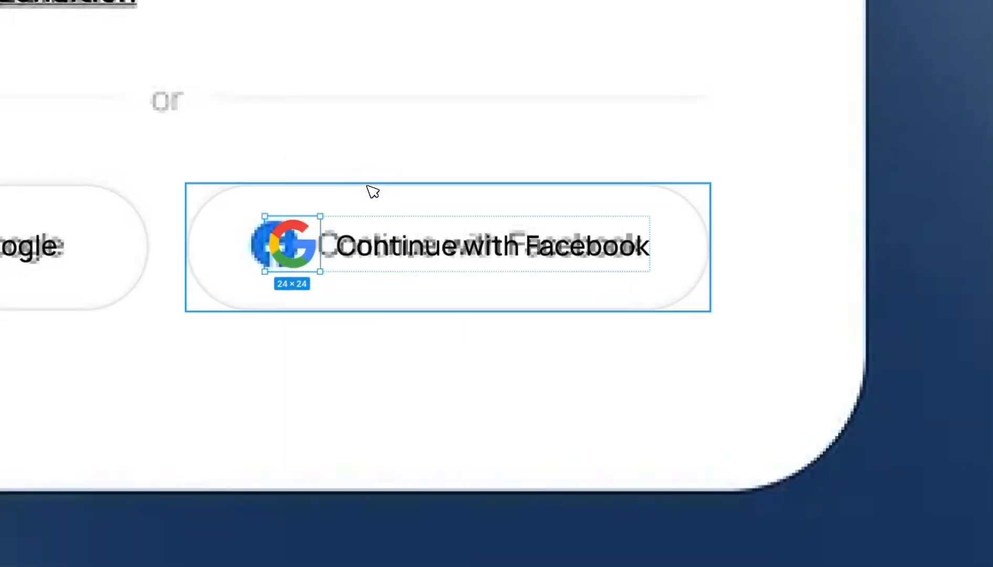
pyautogui.doubleClick(457, 246)
pyautogui.moveTo(459, 247); pyautogui.dragTo(450, 247)
pyautogui.scroll(-5, 452, 248)
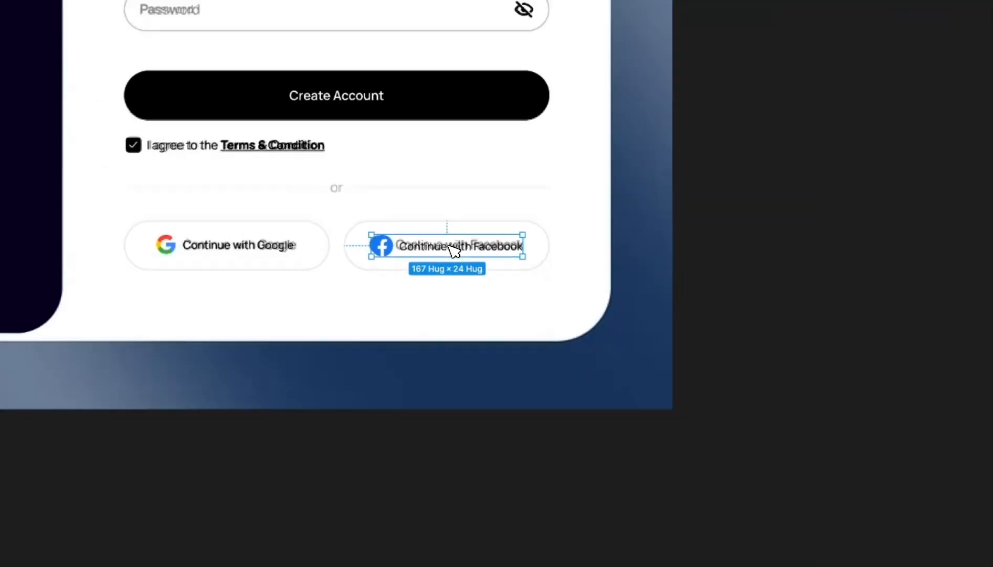
pyautogui.click(680, 283)
pyautogui.scroll(4, 715, 275)
# - Raise the 'or' text size to 13 and centre it on the divider line
pyautogui.scroll(-3, 747, 257)
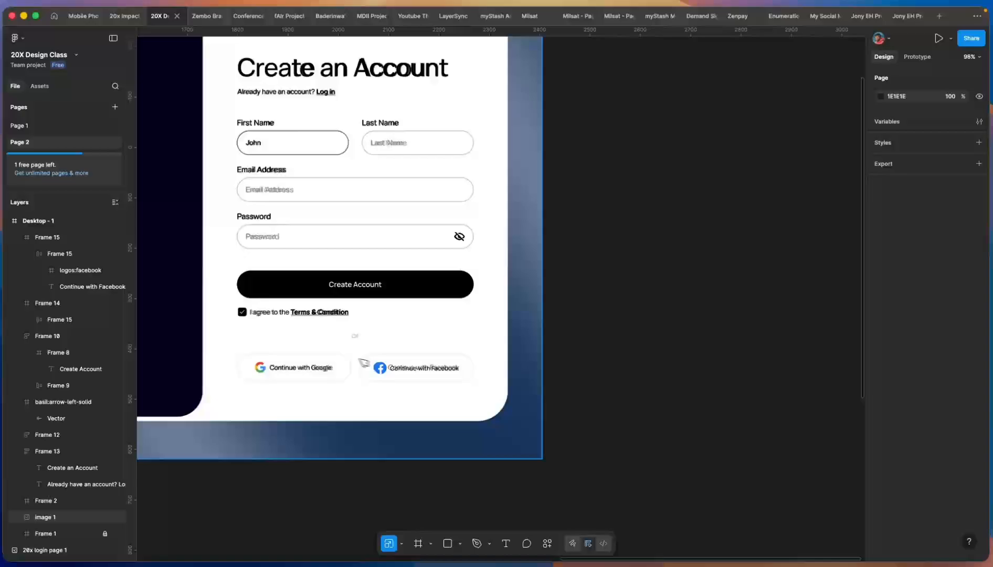
pyautogui.scroll(5, 363, 336)
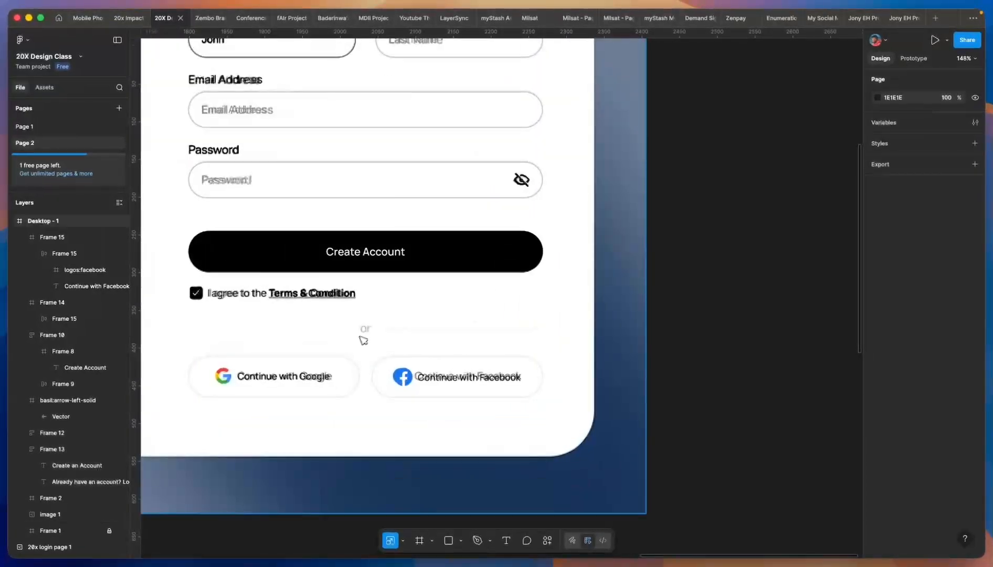
pyautogui.click(506, 539)
pyautogui.scroll(3, 353, 351)
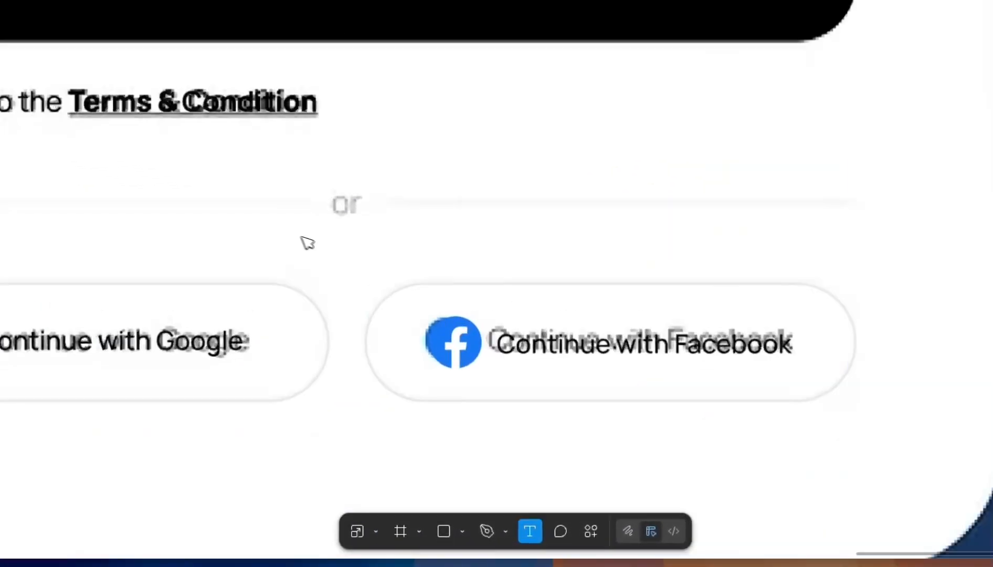
pyautogui.press('v')
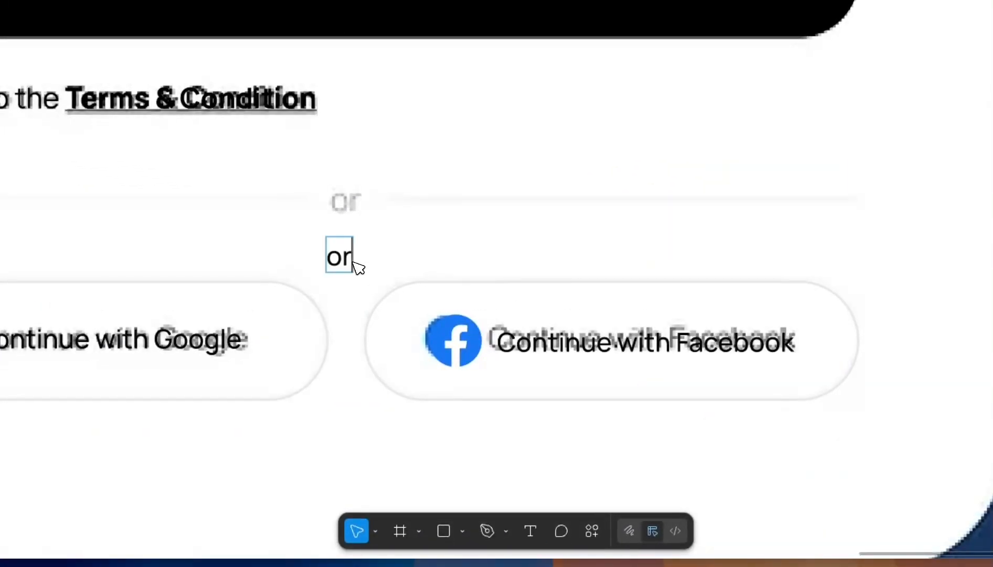
pyautogui.scroll(2, 352, 265)
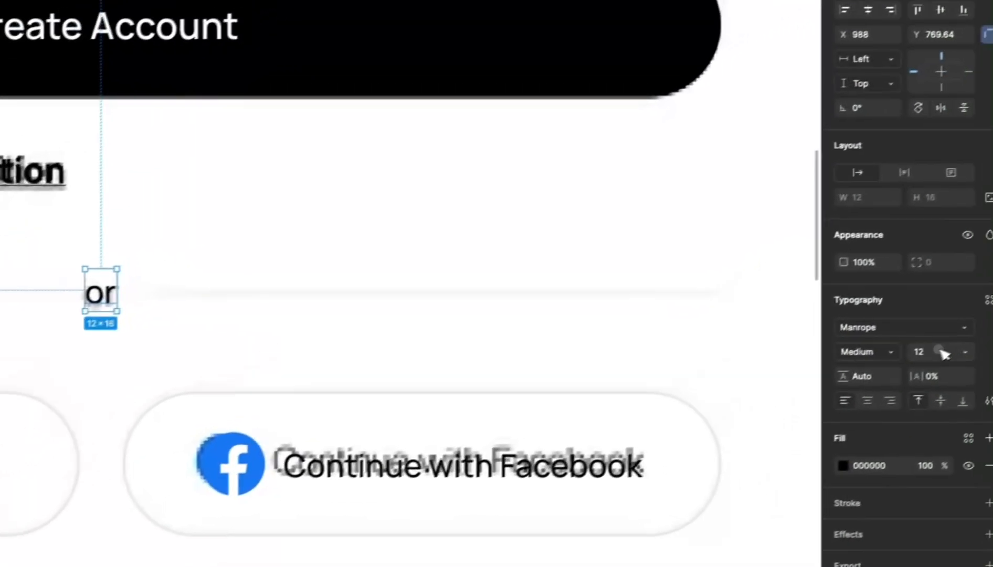
pyautogui.click(934, 353)
pyautogui.press('Up')
pyautogui.click(123, 349)
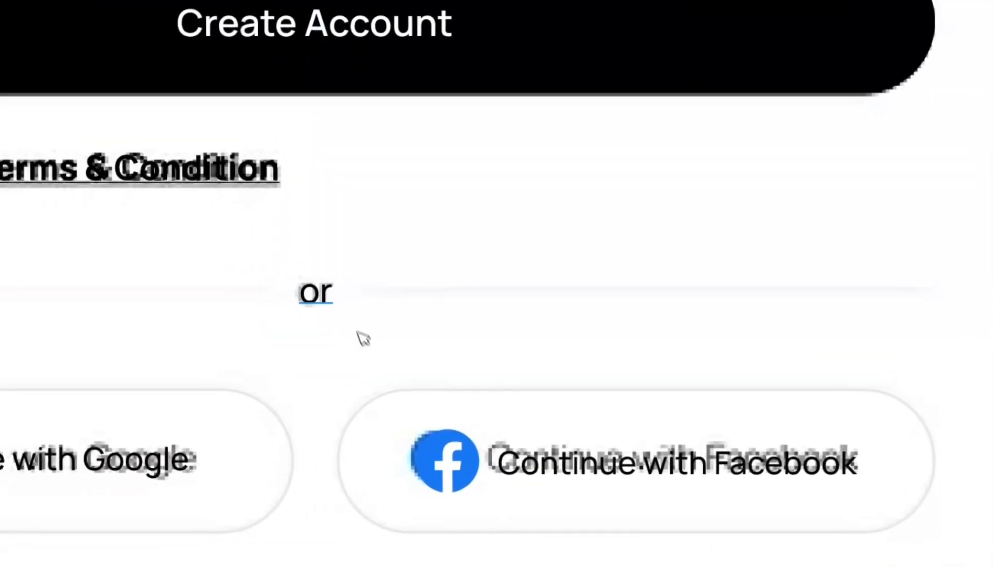
pyautogui.click(328, 292)
pyautogui.scroll(3, 328, 292)
pyautogui.moveTo(335, 295); pyautogui.dragTo(327, 293)
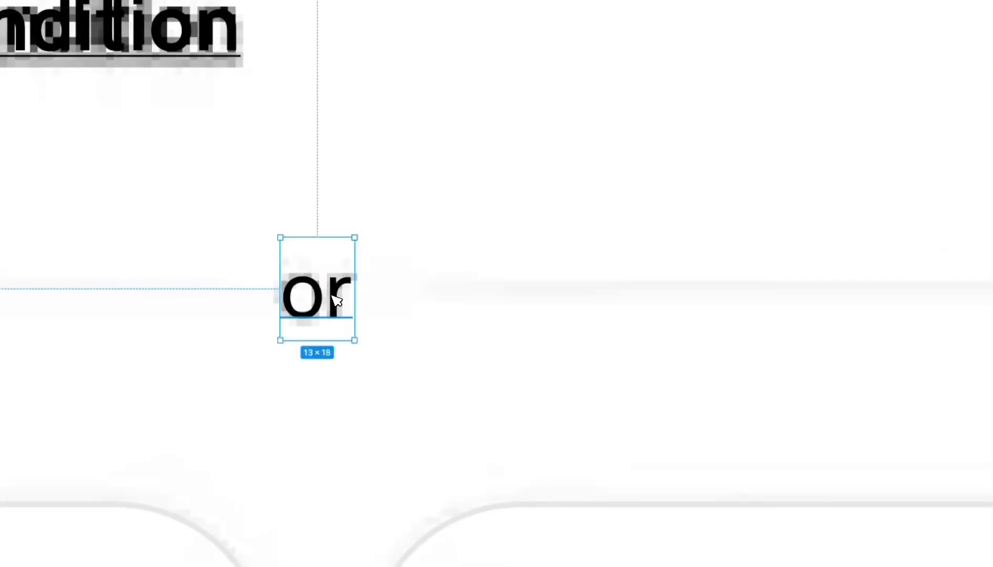
pyautogui.scroll(-3, 336, 300)
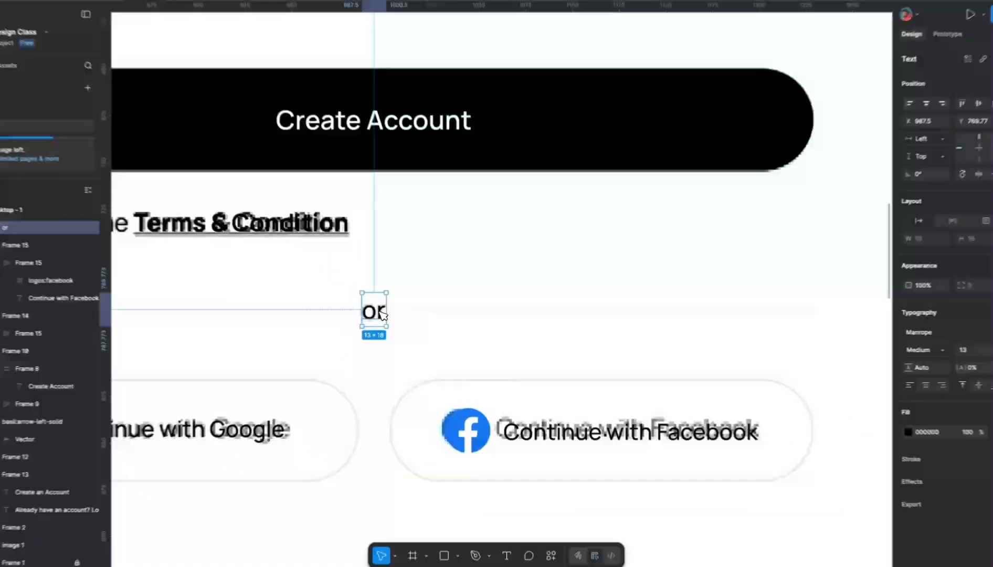
# - Colour the 'or' text light grey (BFBFBF), sampled from the social buttons' outline
pyautogui.press('i')
pyautogui.scroll(3, 344, 456)
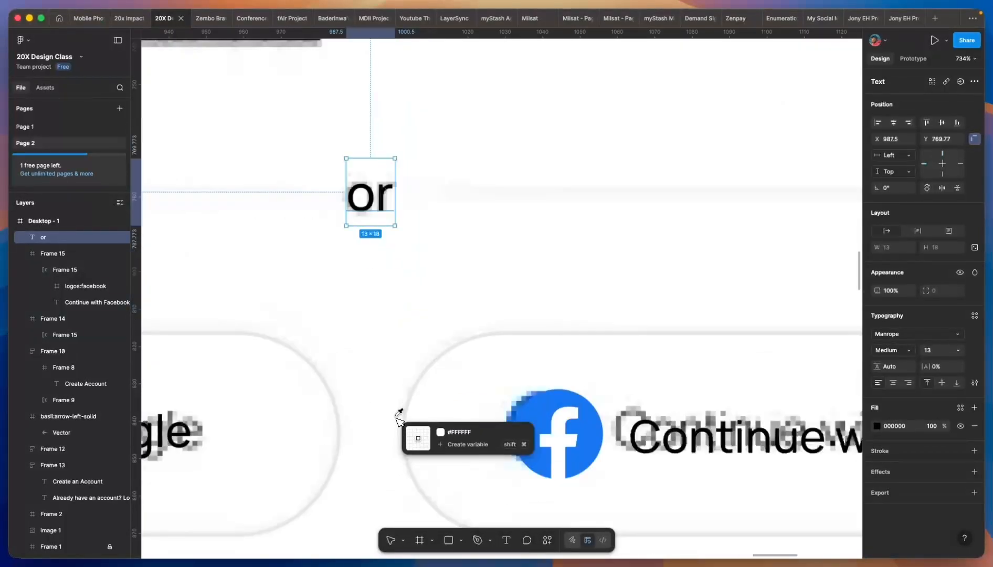
pyautogui.scroll(3, 436, 359)
pyautogui.click(438, 355)
pyautogui.scroll(-4, 442, 355)
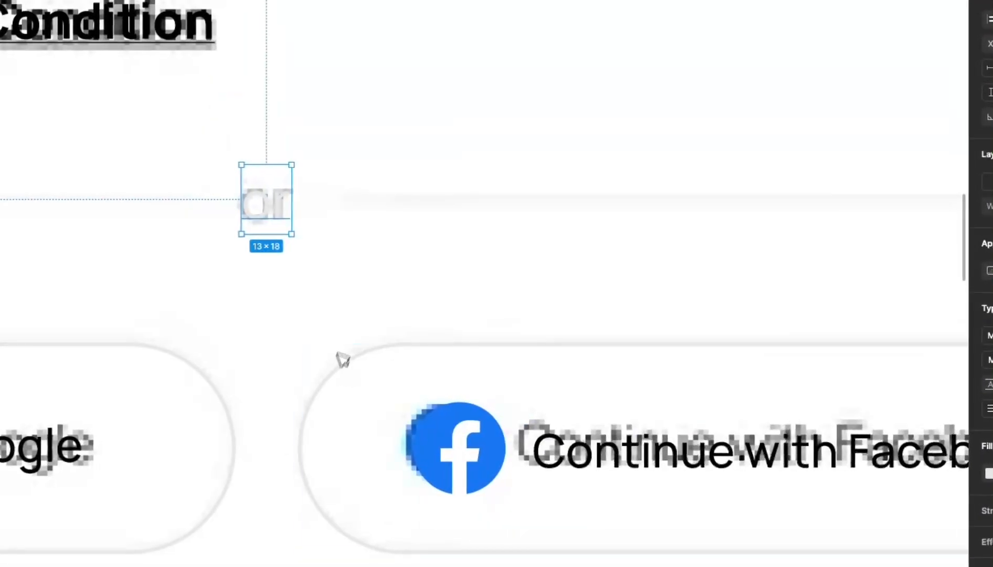
pyautogui.click(989, 474)
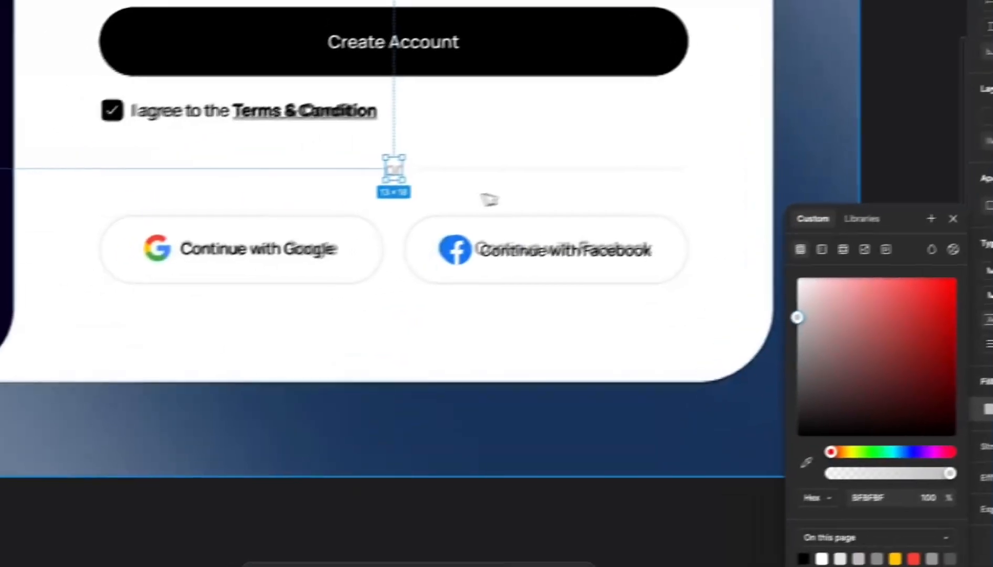
pyautogui.scroll(3, 397, 184)
pyautogui.click(401, 195)
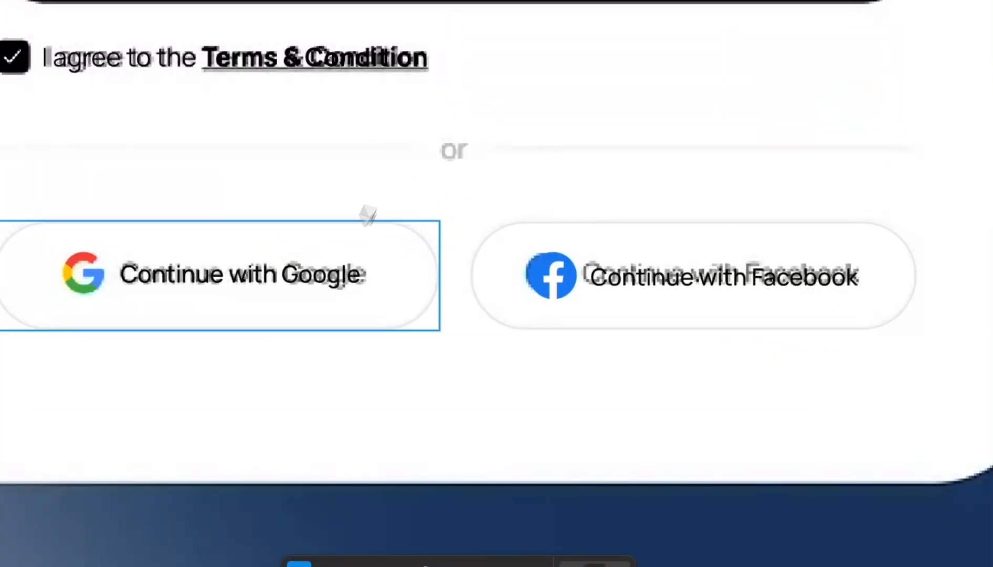
pyautogui.click(615, 537)
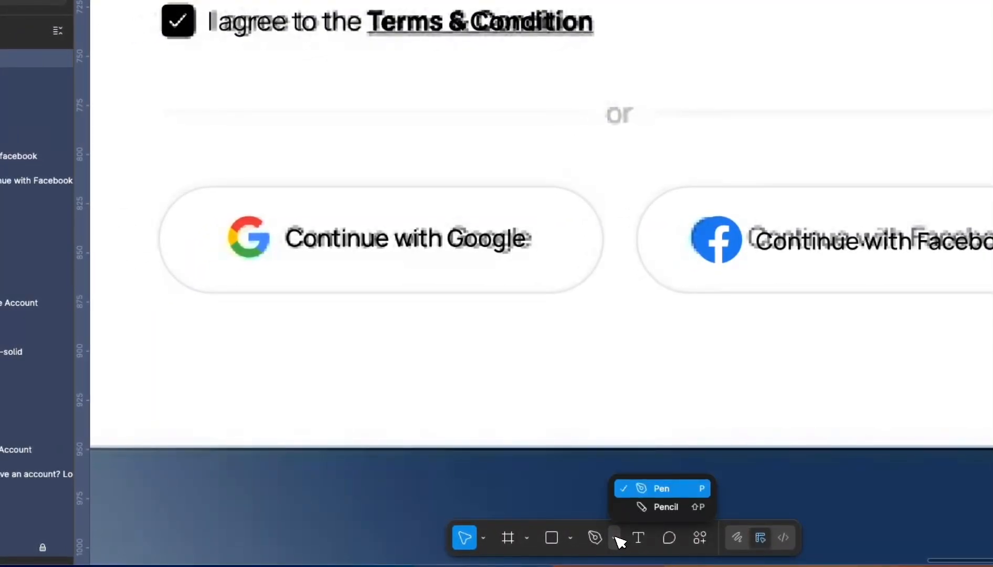
# - Draw a horizontal divider line left of 'or' with the text's grey as its stroke
pyautogui.click(572, 539)
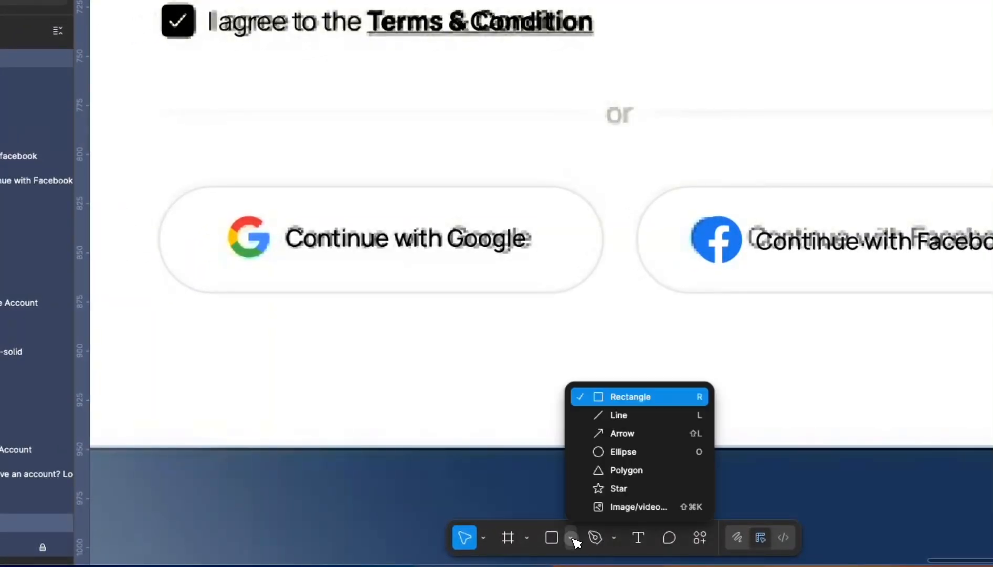
pyautogui.click(615, 414)
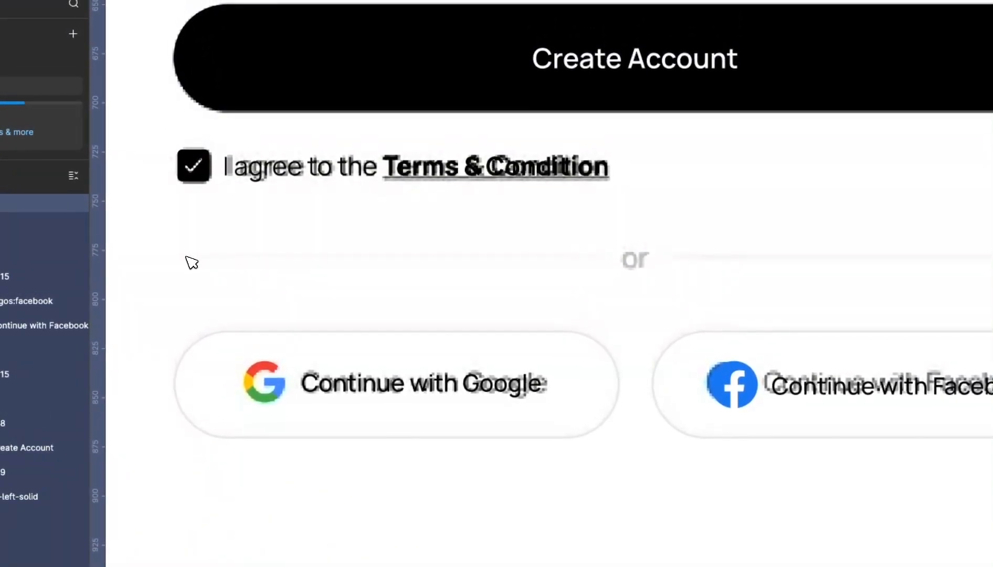
pyautogui.moveTo(186, 256); pyautogui.dragTo(418, 257)
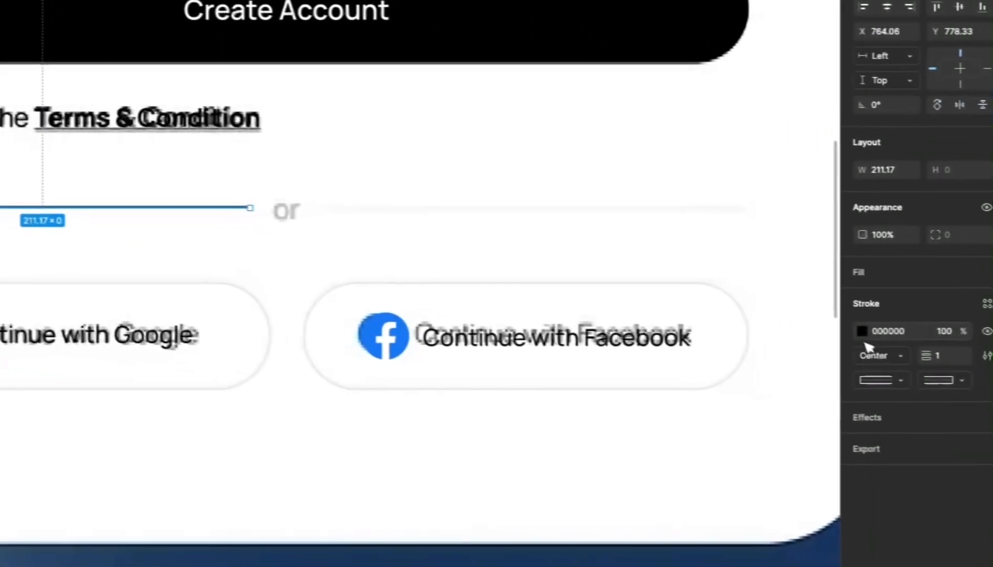
pyautogui.click(862, 329)
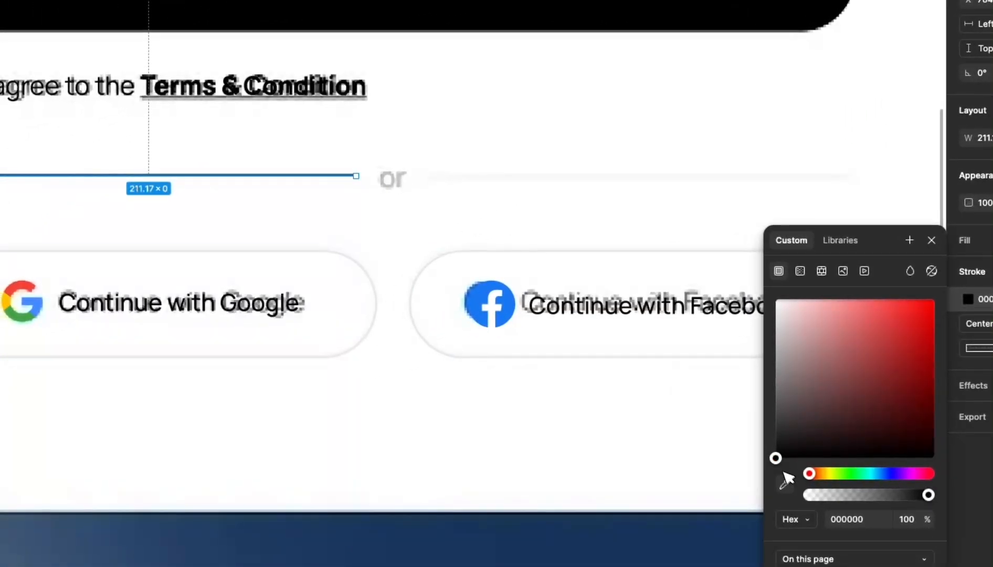
pyautogui.click(766, 488)
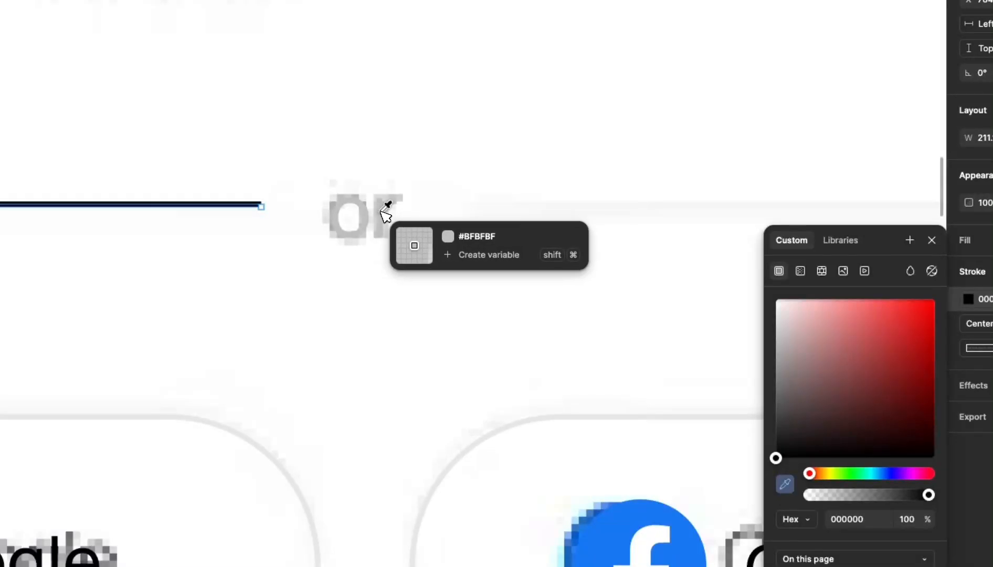
pyautogui.click(382, 212)
pyautogui.scroll(-5, 381, 212)
pyautogui.click(348, 255)
# - Duplicate the divider line to the right of the 'or' text
pyautogui.scroll(-3, 347, 255)
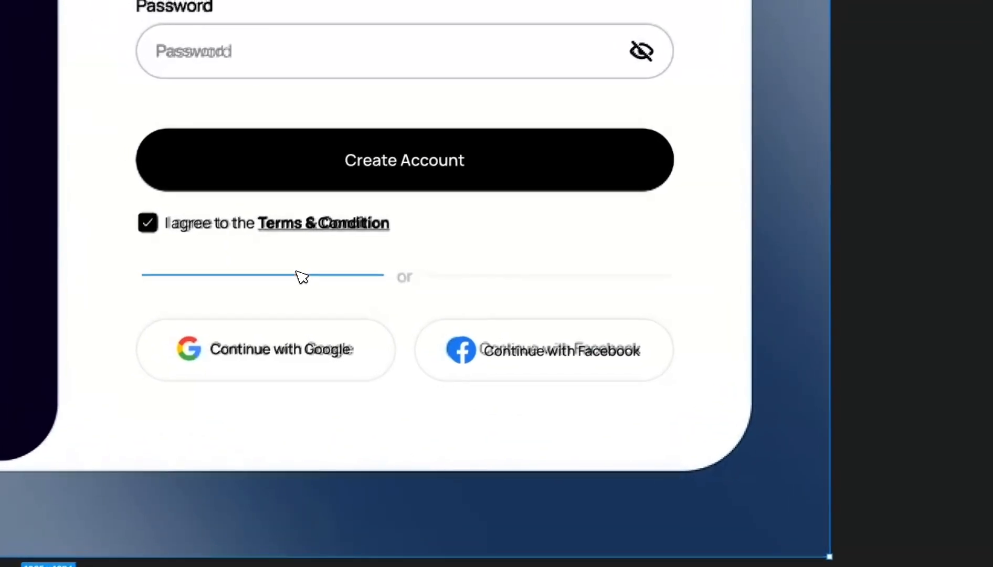
pyautogui.click(299, 274)
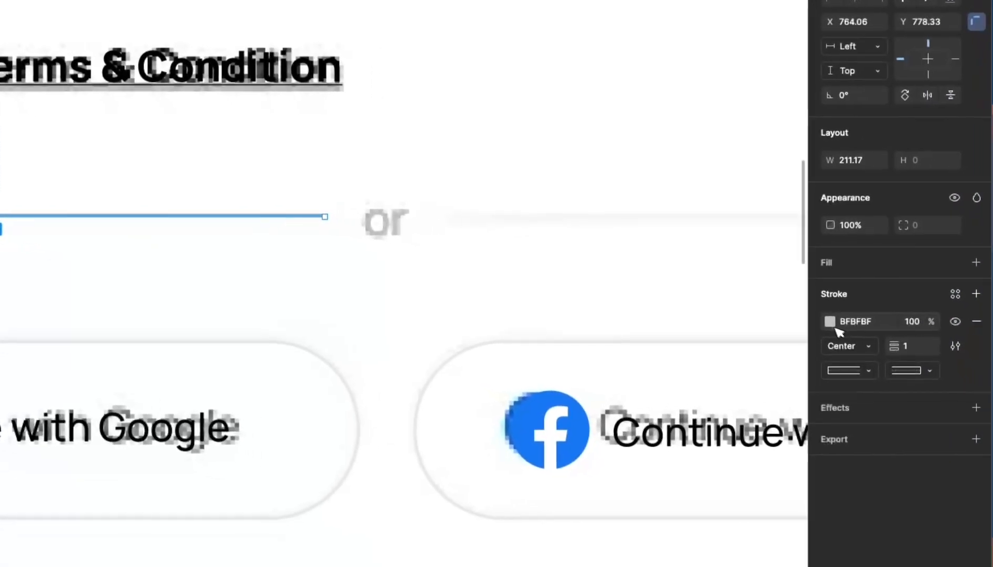
pyautogui.click(832, 325)
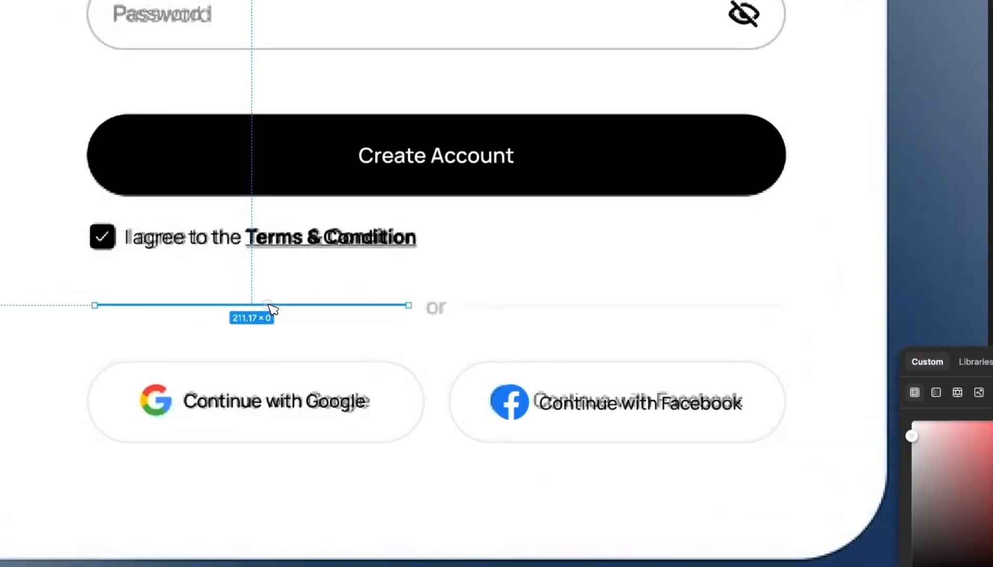
pyautogui.moveTo(13, 213); pyautogui.dragTo(638, 273)
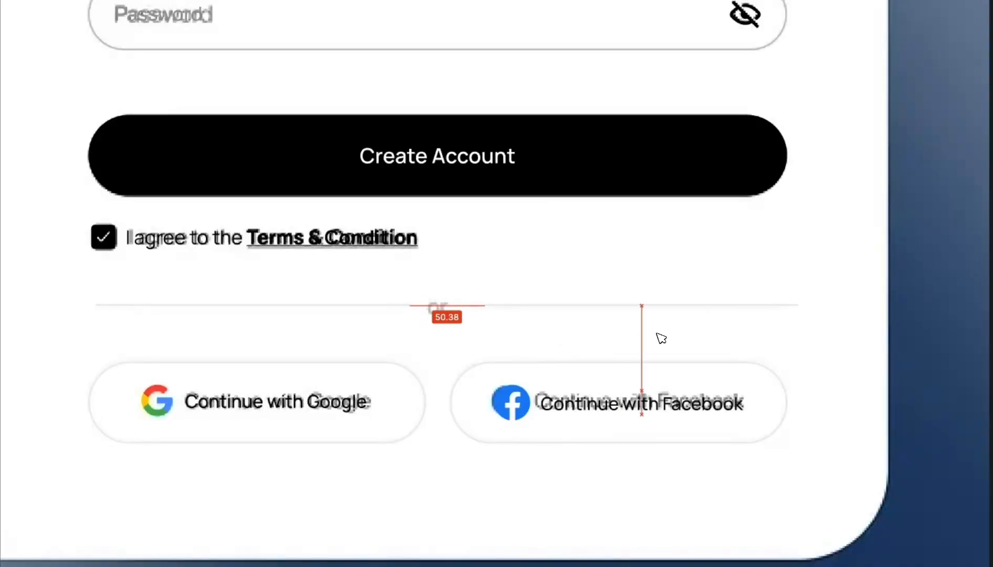
pyautogui.moveTo(650, 337); pyautogui.dragTo(651, 339)
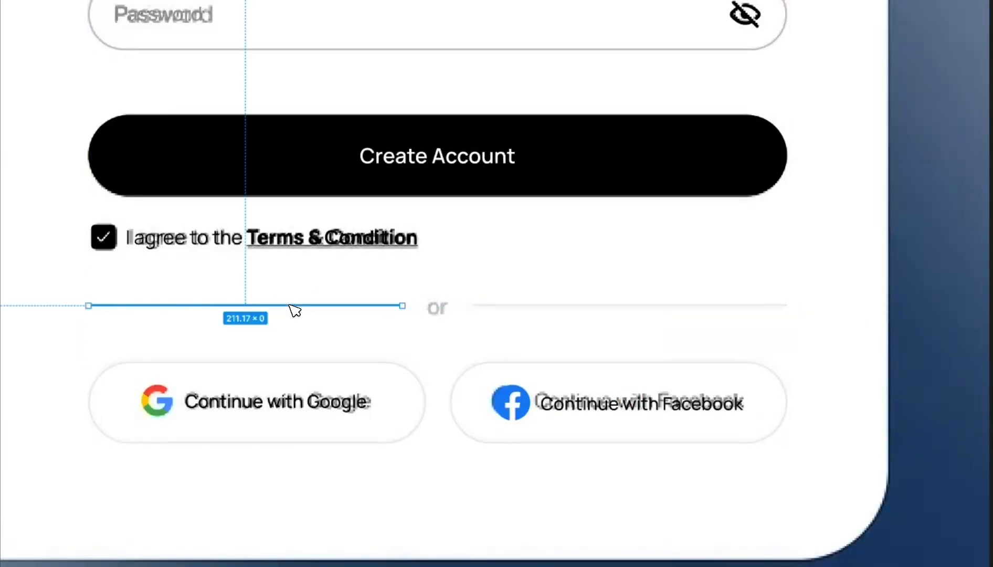
pyautogui.click(455, 385)
pyautogui.scroll(-10, 434, 365)
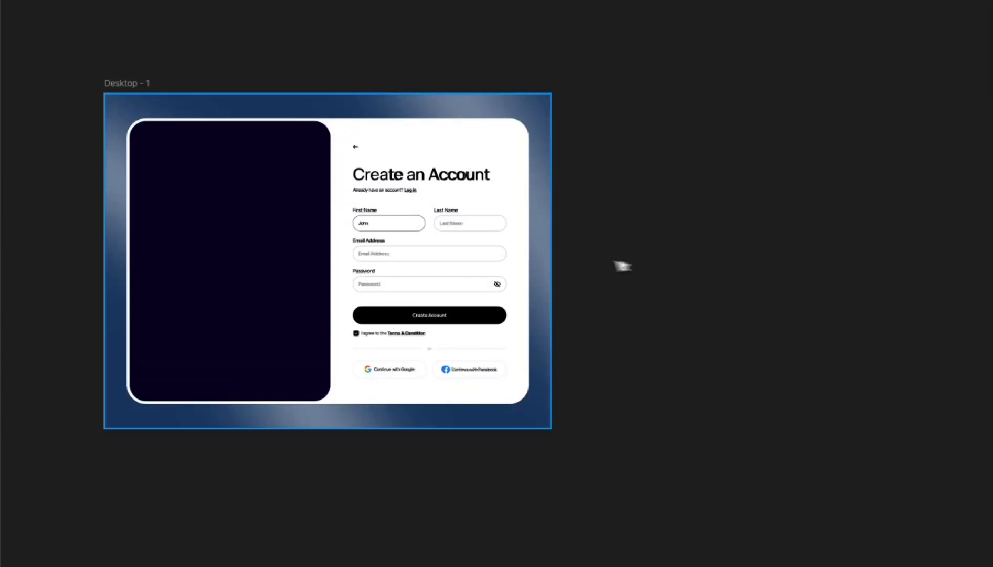
pyautogui.scroll(3, 370, 271)
pyautogui.scroll(-4, 370, 270)
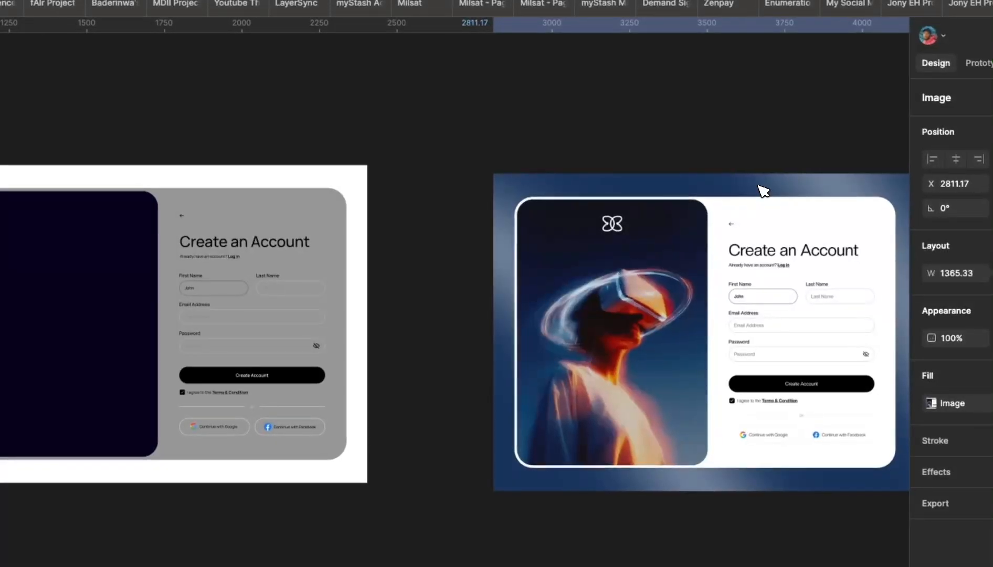
pyautogui.click(446, 174)
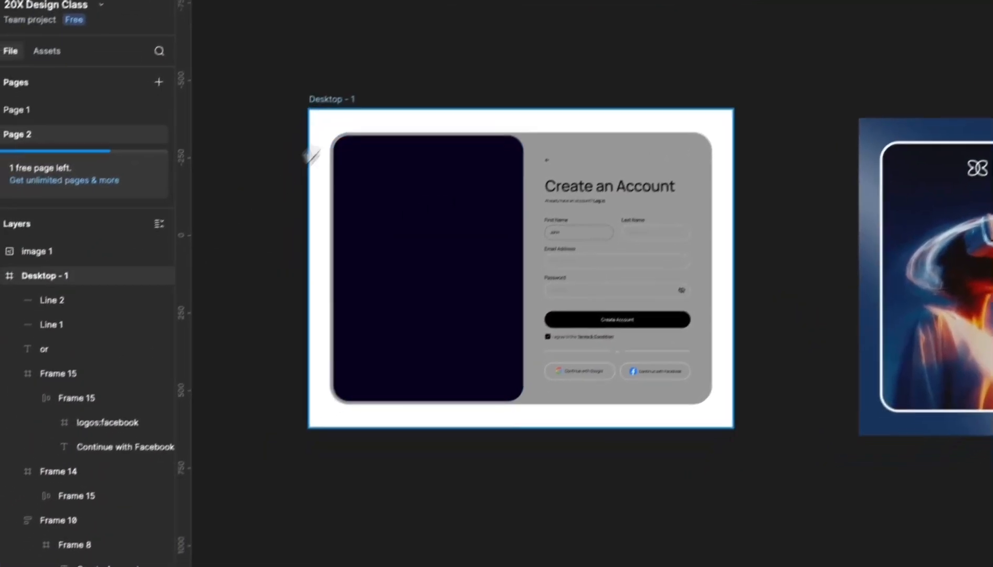
# - Set the inner card Frame 1's fill to white (FFFFFF)
pyautogui.click(299, 135)
pyautogui.scroll(-3, 80, 463)
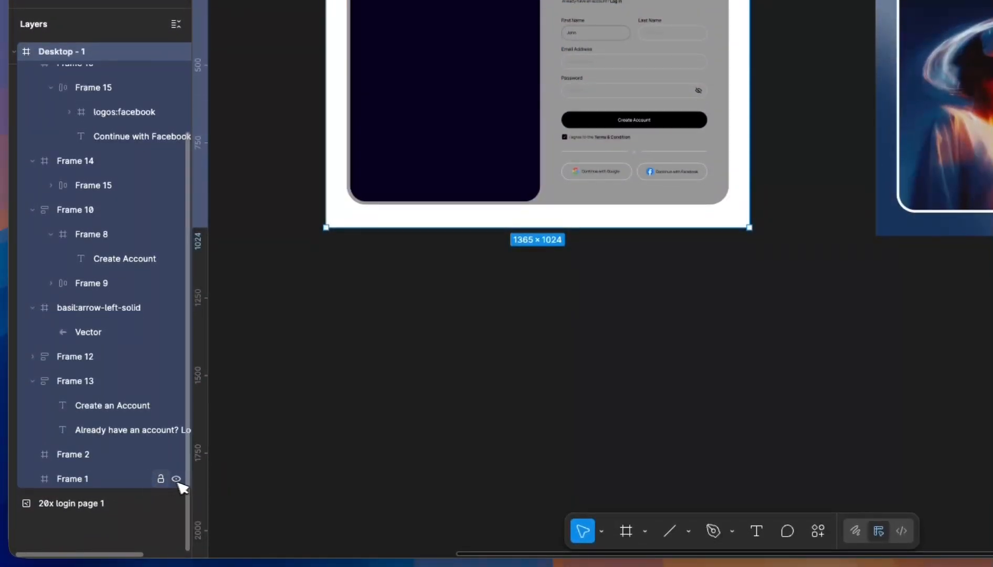
pyautogui.click(113, 477)
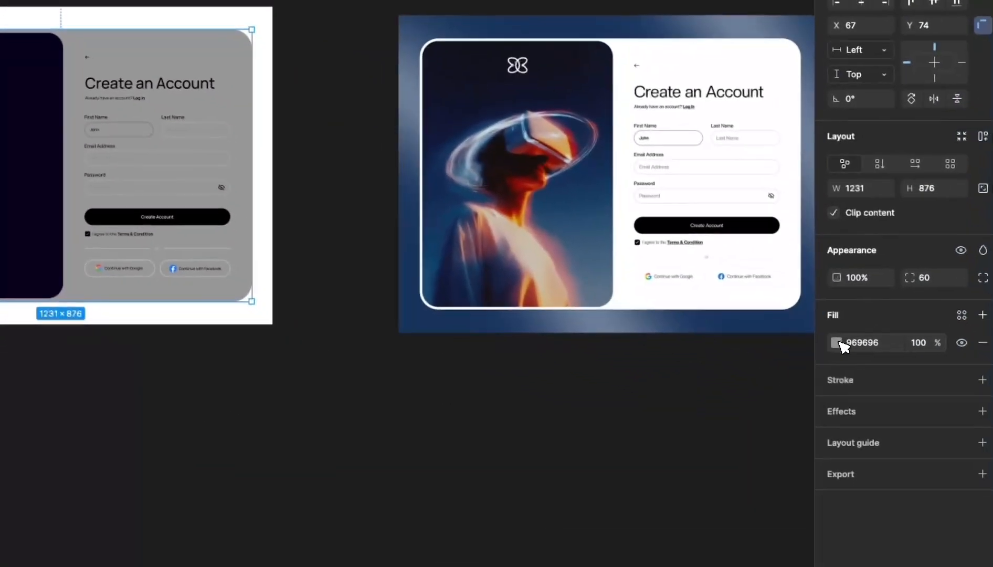
pyautogui.click(838, 344)
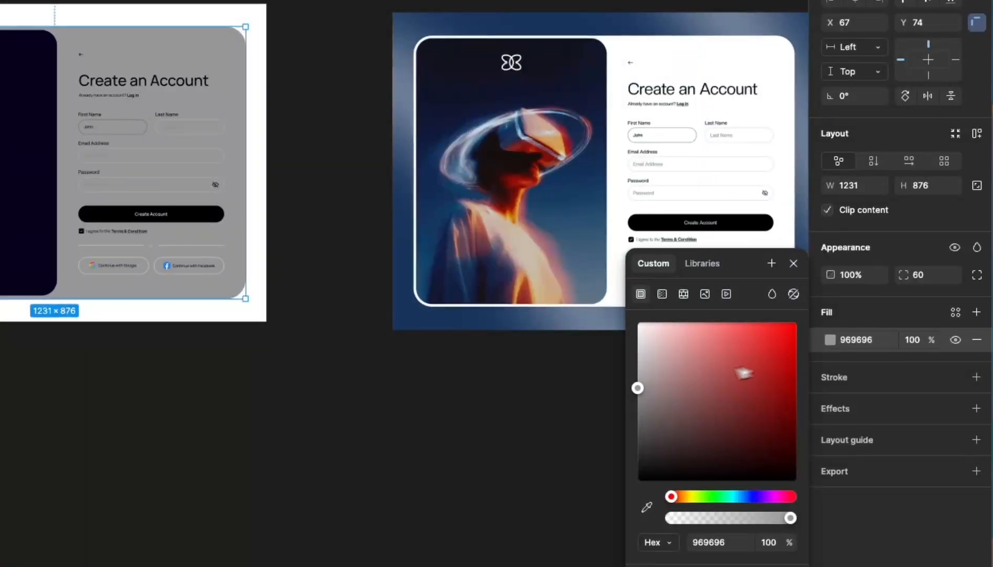
pyautogui.moveTo(749, 375); pyautogui.dragTo(620, 299)
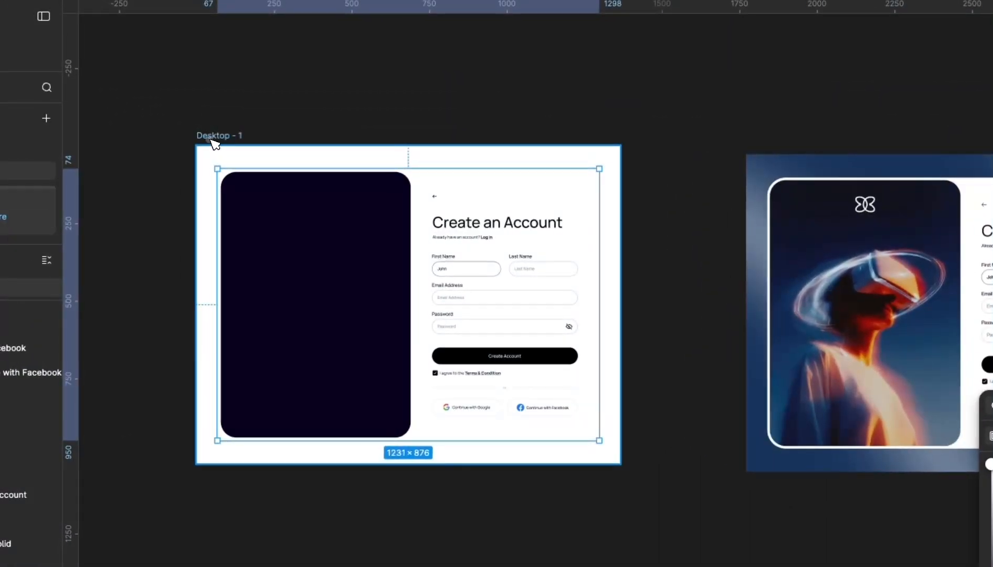
# - Fill the Desktop - 1 background with the reference image's dark blue (#133A62)
pyautogui.click(220, 135)
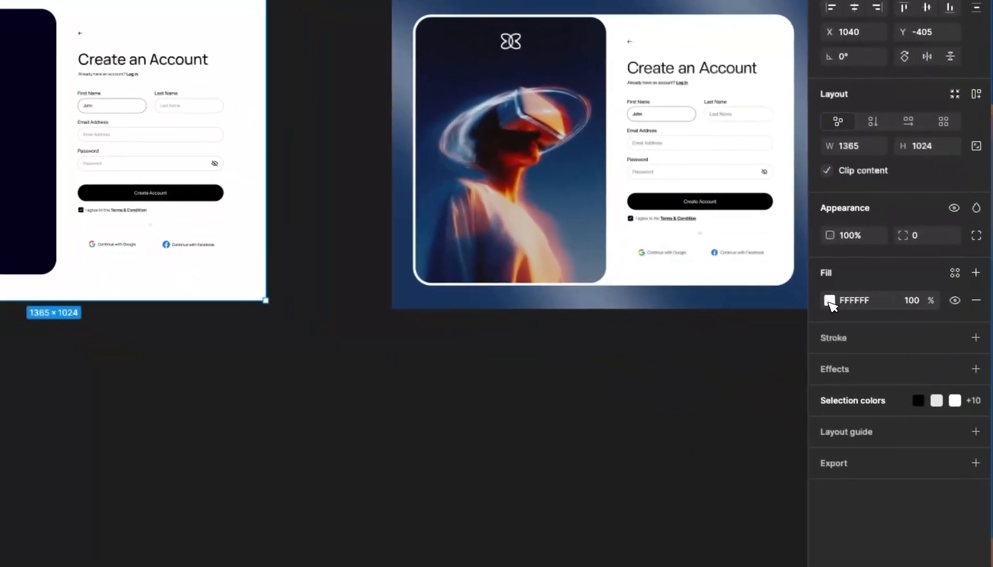
pyautogui.click(828, 301)
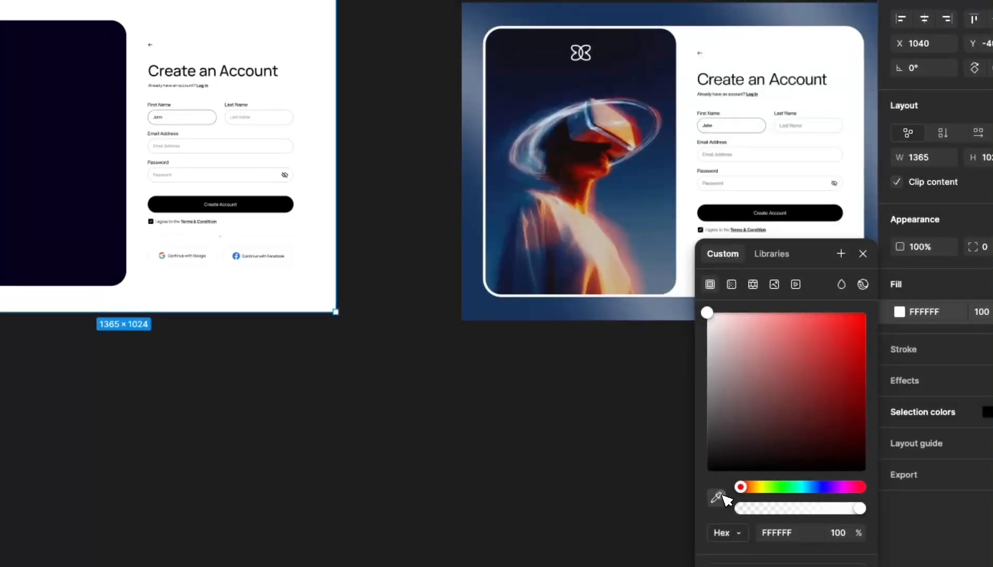
pyautogui.click(639, 483)
pyautogui.click(469, 177)
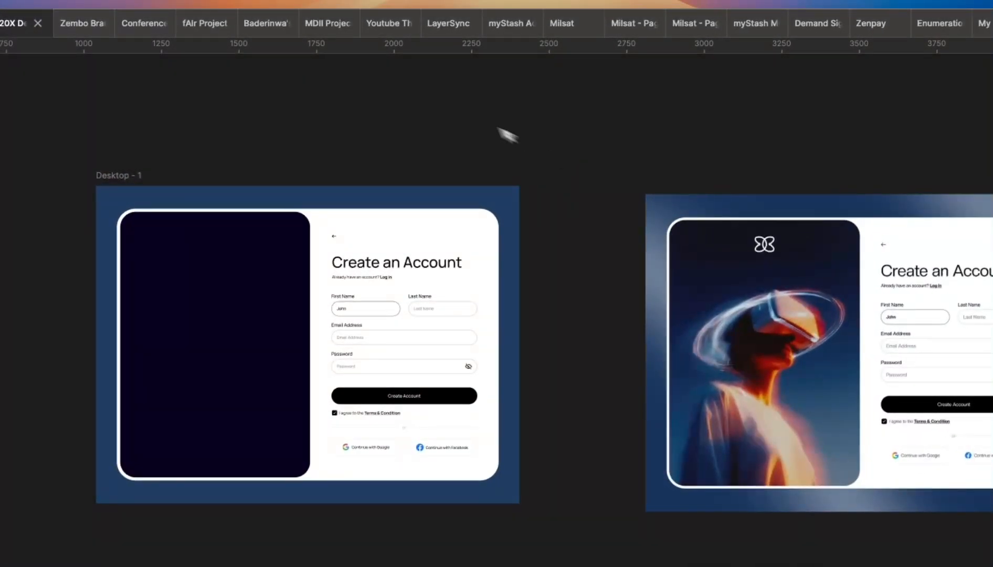
pyautogui.click(376, 262)
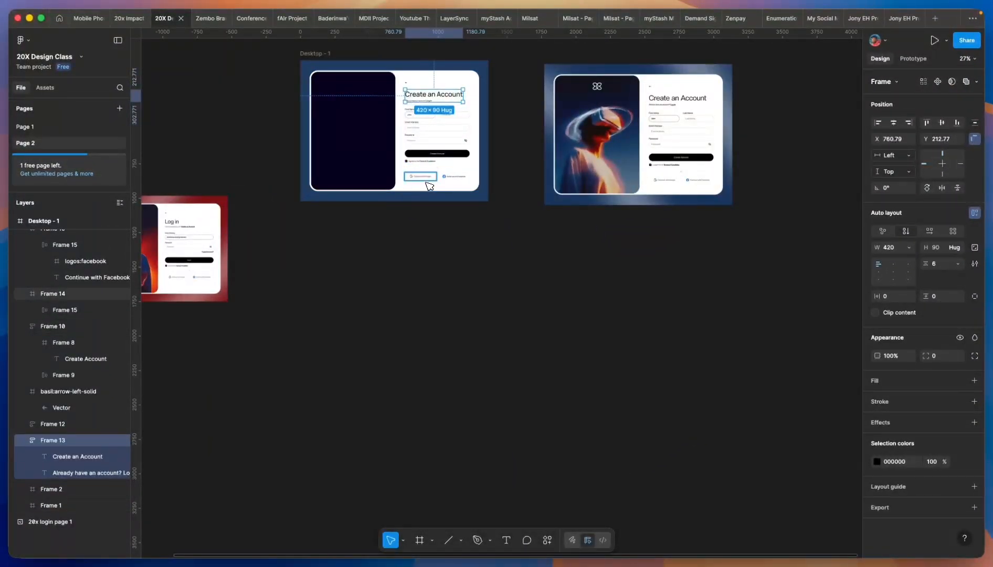
# - Select the social buttons row, the 'or' divider and the Create Account button group together
pyautogui.scroll(5, 426, 164)
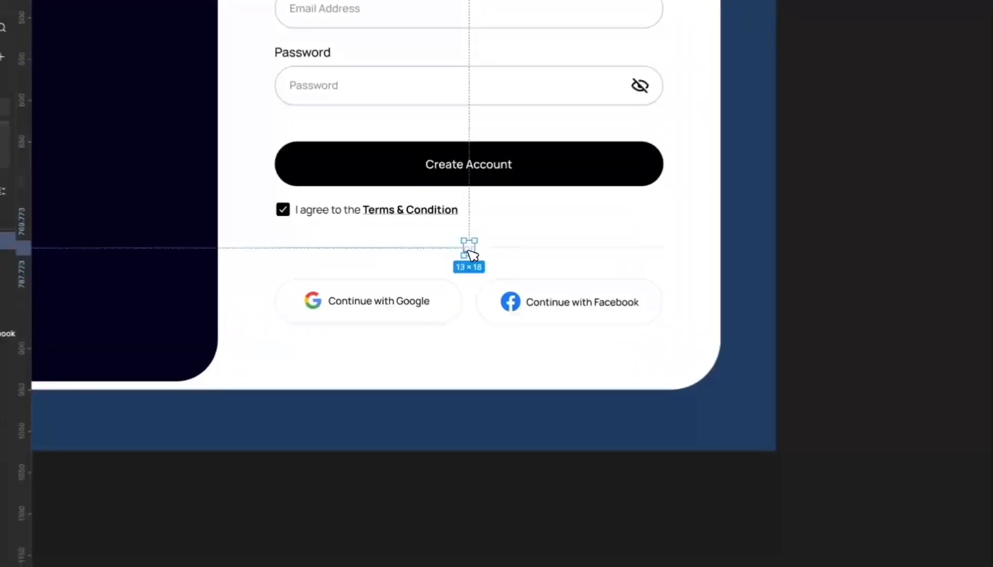
pyautogui.click(438, 241)
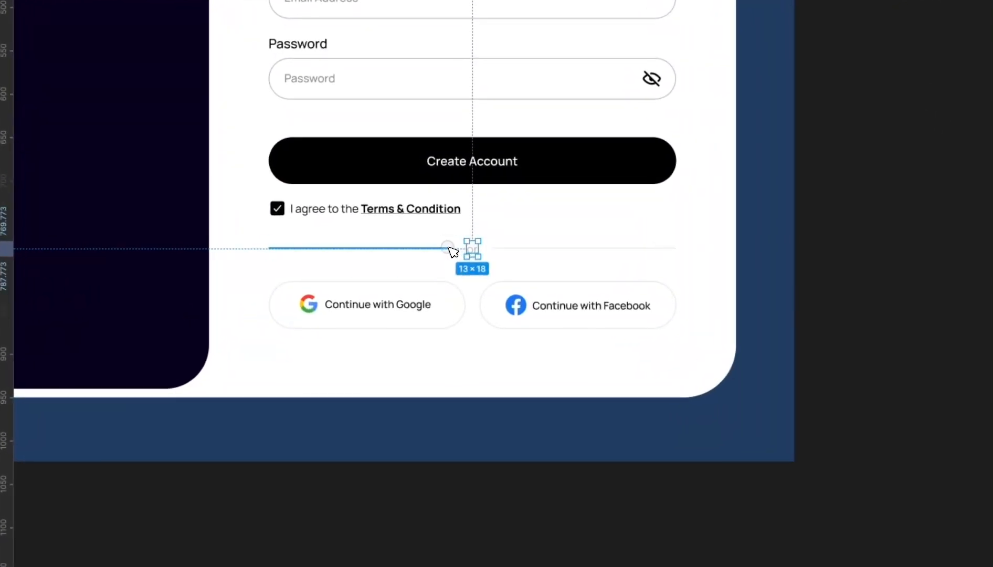
pyautogui.click(507, 248)
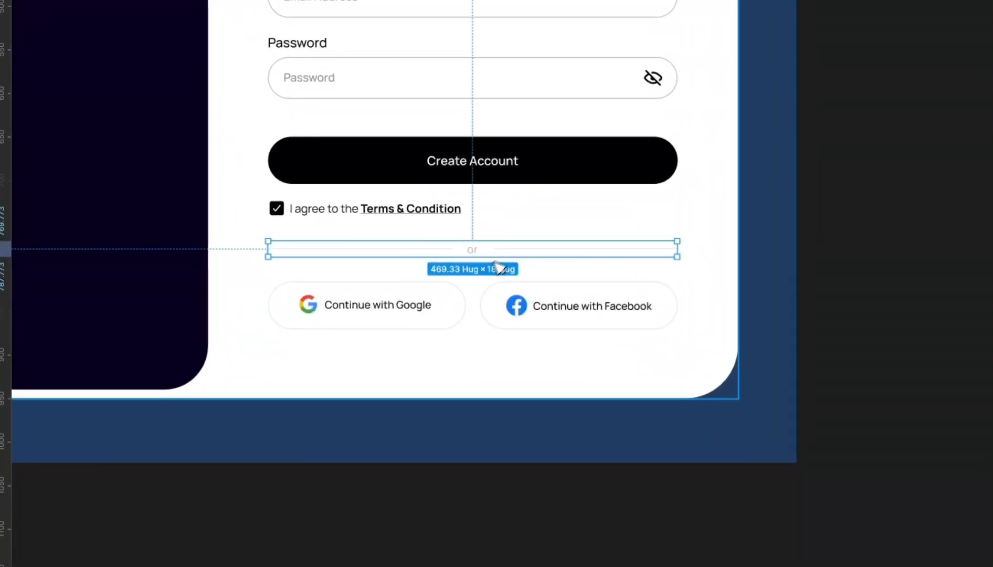
pyautogui.click(433, 304)
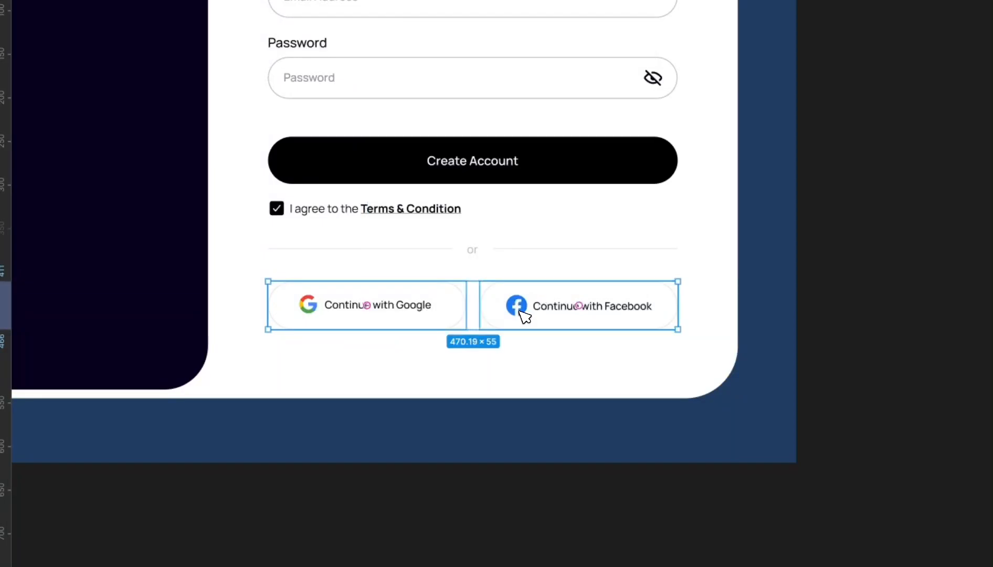
pyautogui.scroll(-4, 512, 309)
pyautogui.click(460, 260)
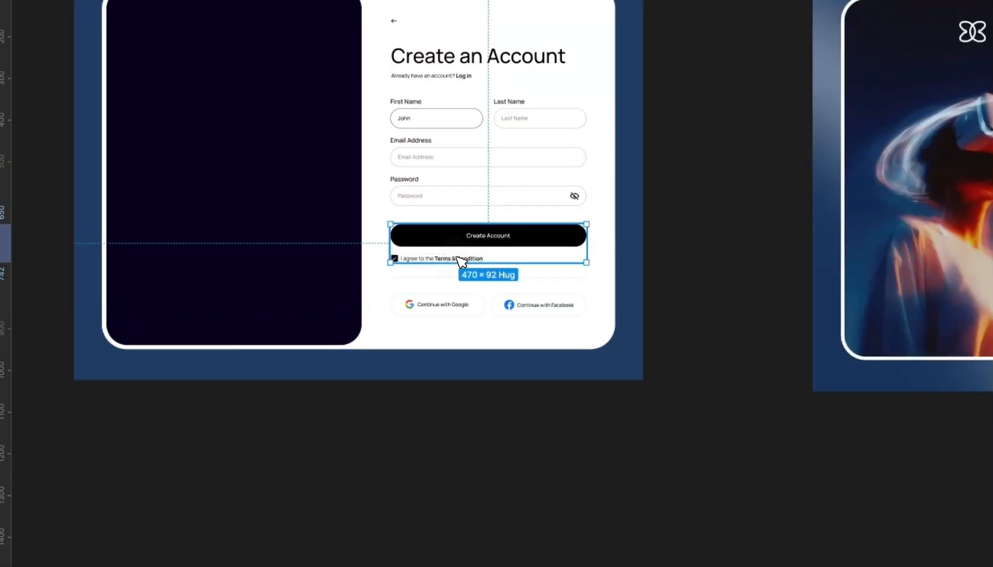
pyautogui.scroll(4, 475, 269)
pyautogui.click(474, 331)
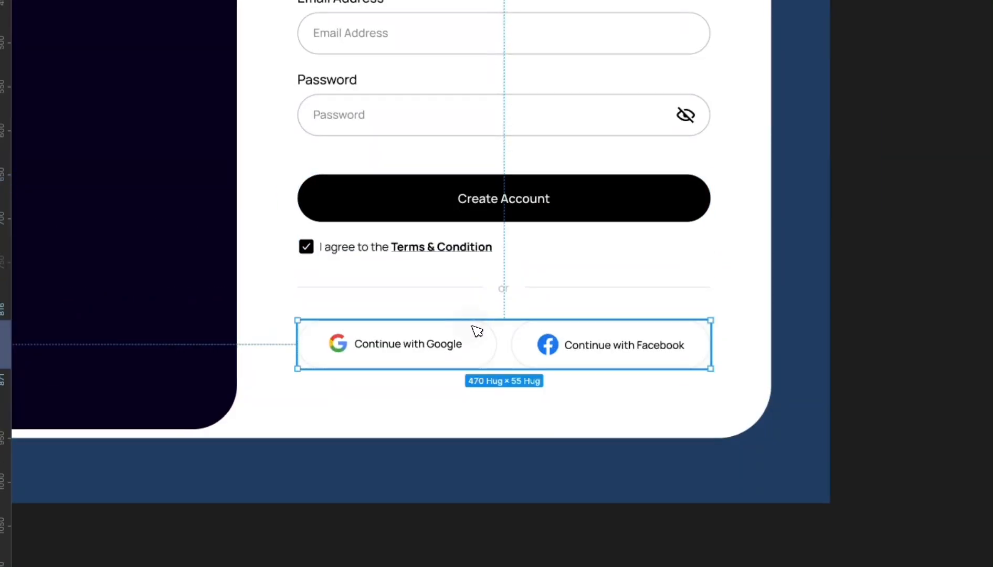
pyautogui.keyDown('shift'); pyautogui.click(464, 292); pyautogui.keyUp('shift')
pyautogui.keyDown('shift'); pyautogui.click(462, 219); pyautogui.keyUp('shift')
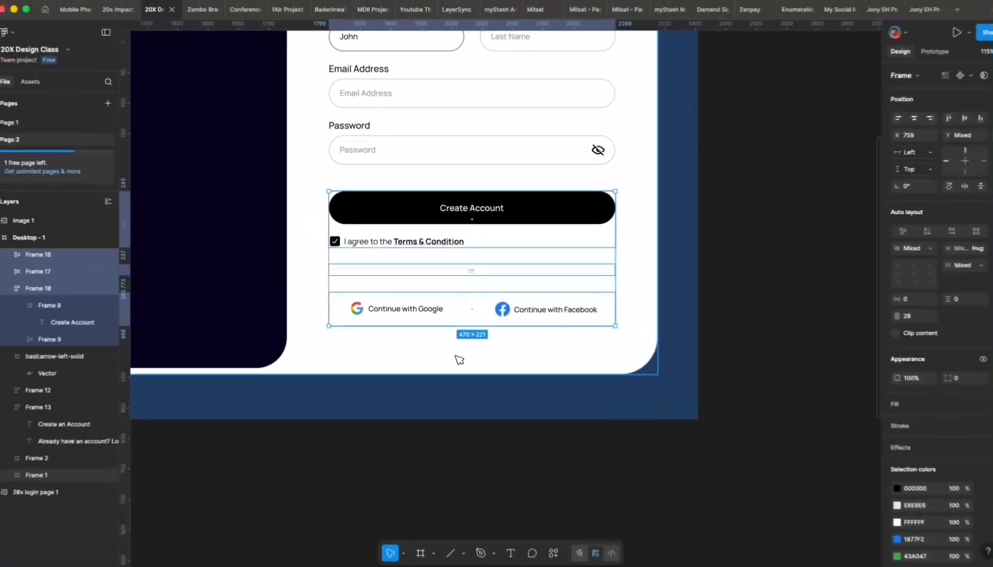
# - Wrap the selected button, 'or' divider and social groups in an auto-layout frame
pyautogui.hotkey('shift', 'a')
pyautogui.scroll(-5, 388, 265)
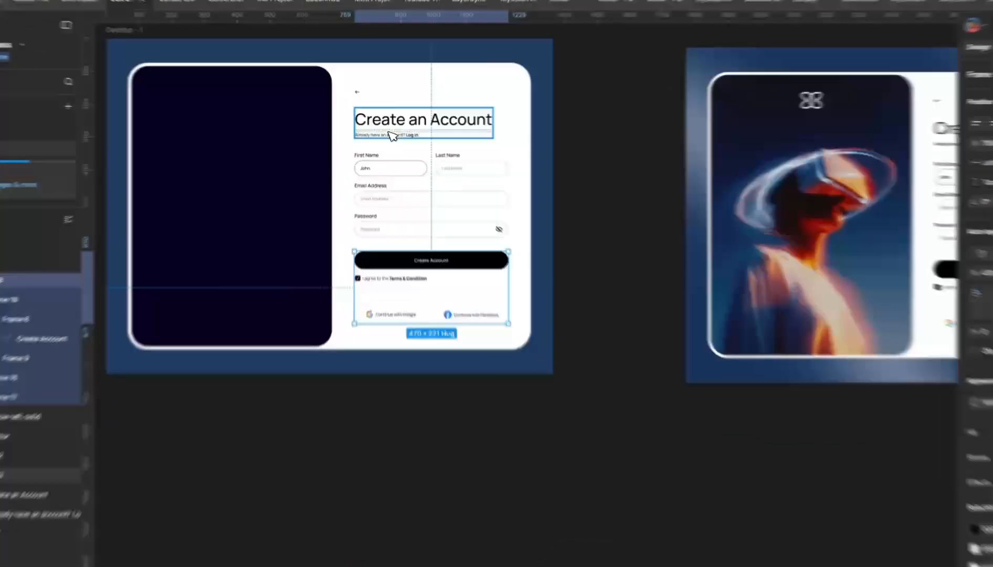
pyautogui.click(390, 131)
pyautogui.keyDown('shift'); pyautogui.click(399, 167); pyautogui.keyUp('shift')
pyautogui.keyDown('shift'); pyautogui.click(431, 284); pyautogui.keyUp('shift')
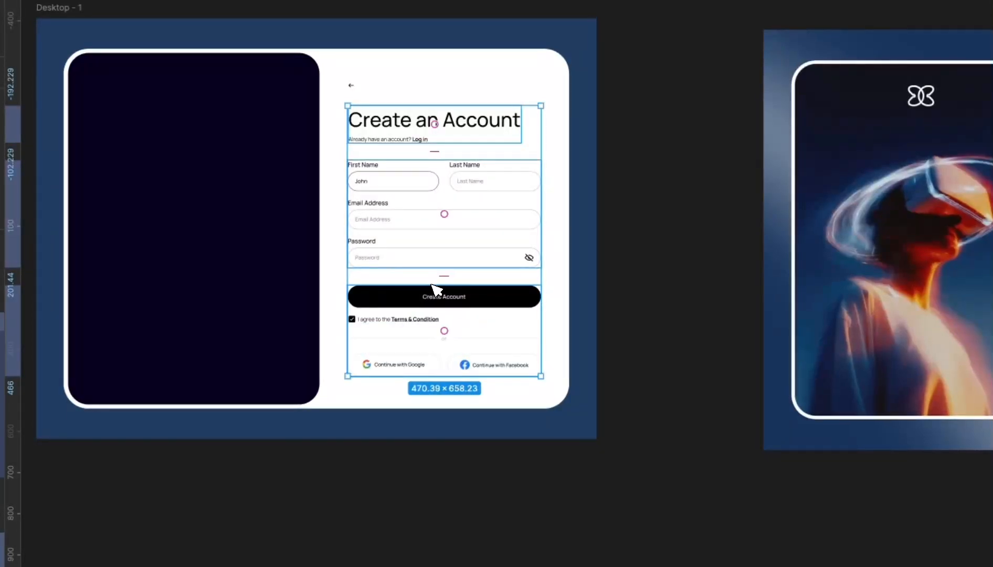
pyautogui.click(571, 213)
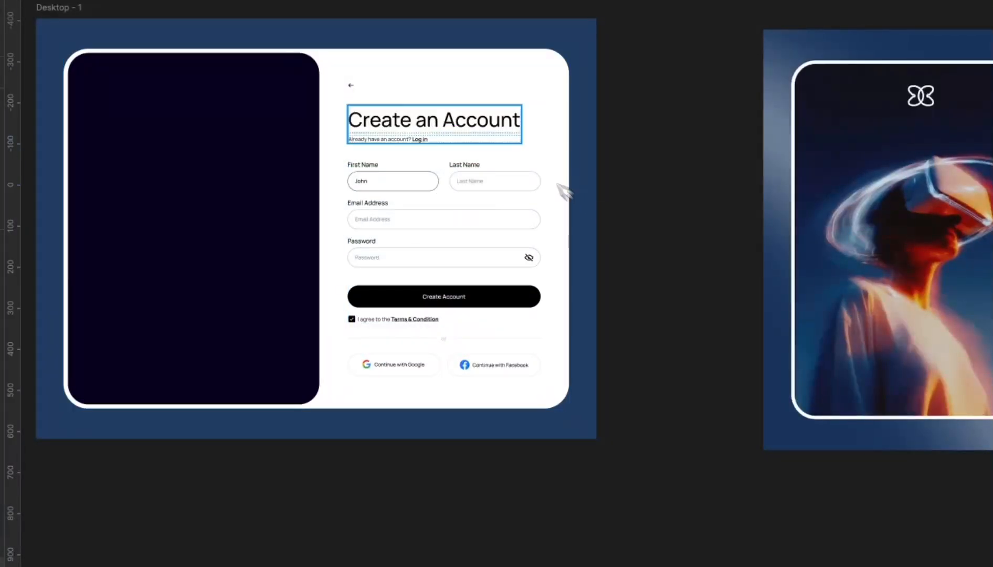
pyautogui.click(484, 127)
pyautogui.keyDown('shift'); pyautogui.click(484, 195); pyautogui.keyUp('shift')
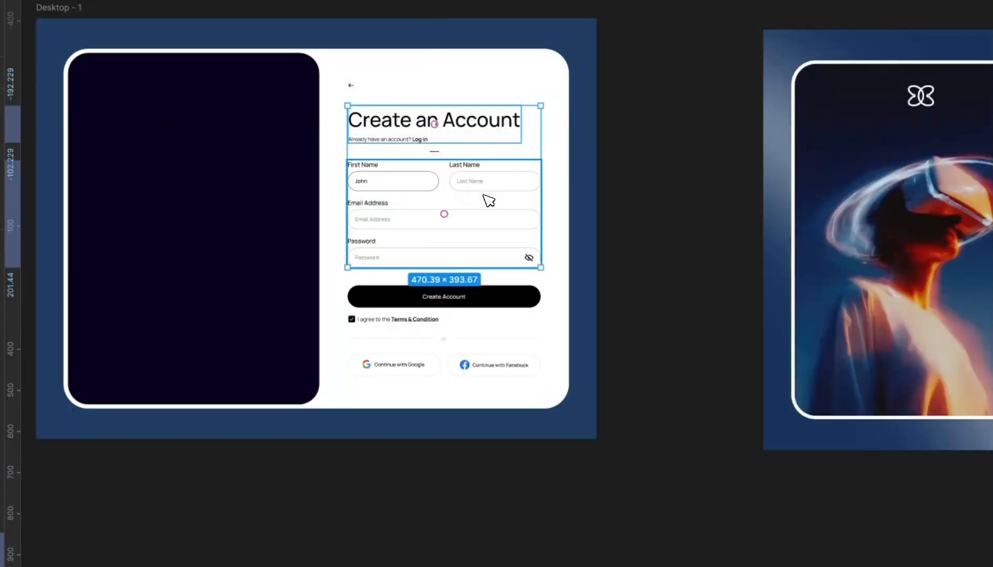
pyautogui.keyDown('shift'); pyautogui.click(474, 321); pyautogui.keyUp('shift')
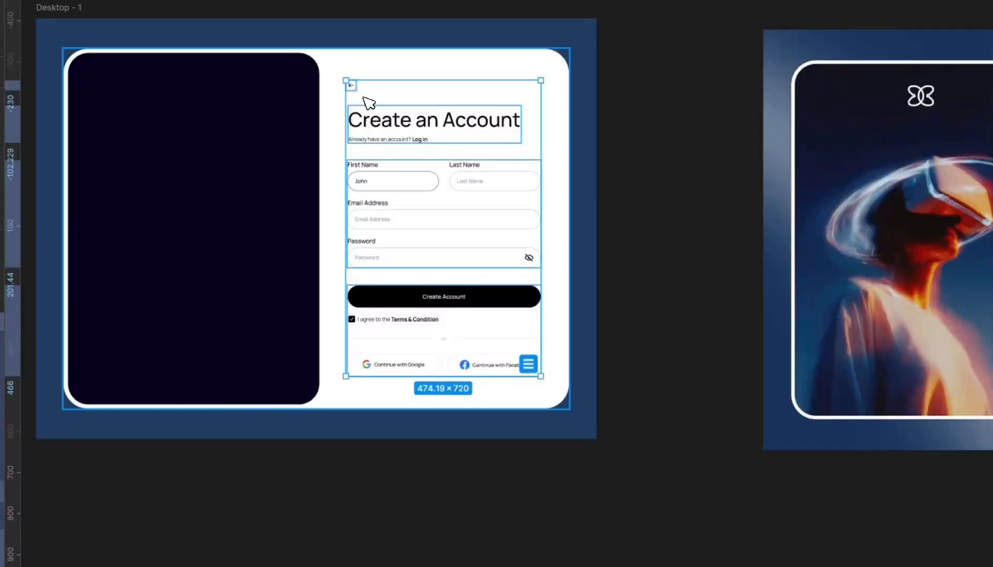
pyautogui.press('Escape')
pyautogui.hotkey('ctrl', 'z')
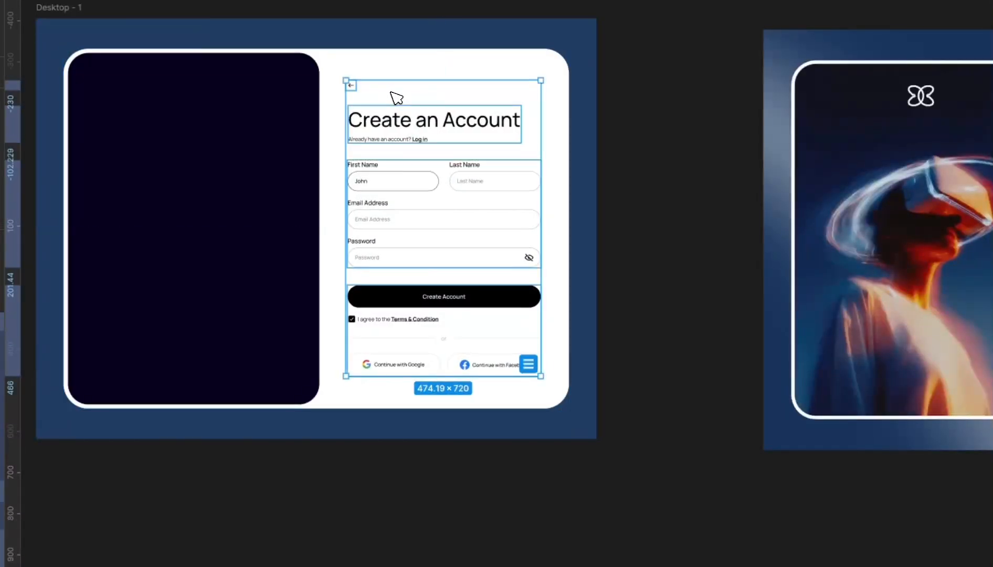
# - Wrap the back arrow, heading, form fields and button group in one 474.19×719 auto-layout frame
pyautogui.click(595, 155)
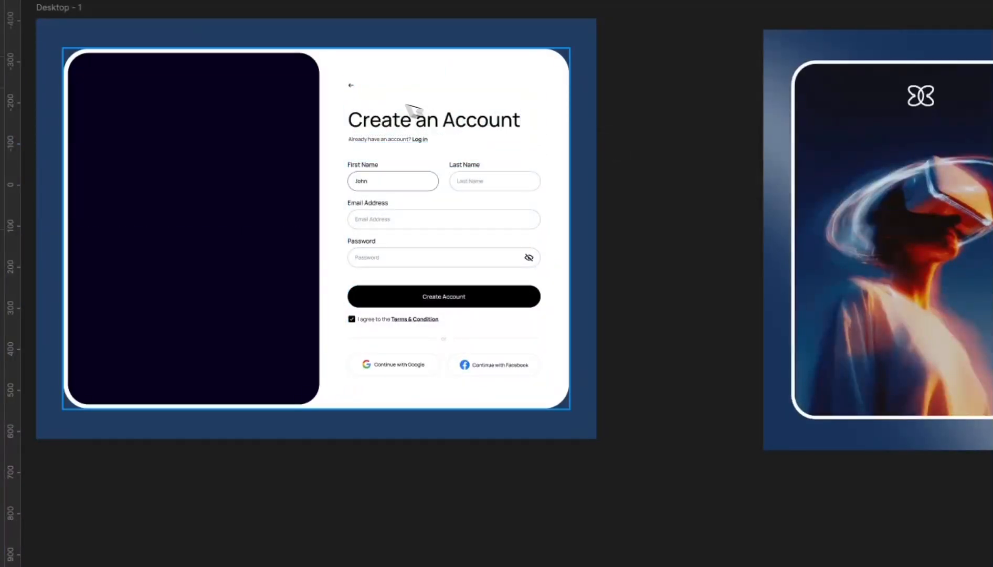
pyautogui.click(351, 85)
pyautogui.keyDown('shift'); pyautogui.click(392, 124); pyautogui.keyUp('shift')
pyautogui.keyDown('shift'); pyautogui.click(409, 185); pyautogui.keyUp('shift')
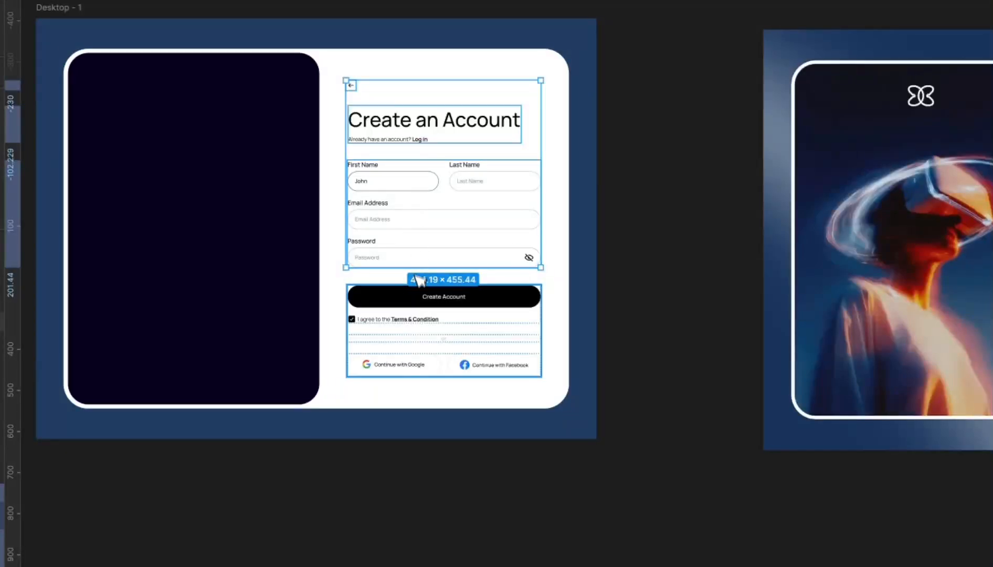
pyautogui.keyDown('shift'); pyautogui.click(420, 308); pyautogui.keyUp('shift')
pyautogui.hotkey('shift', 'a')
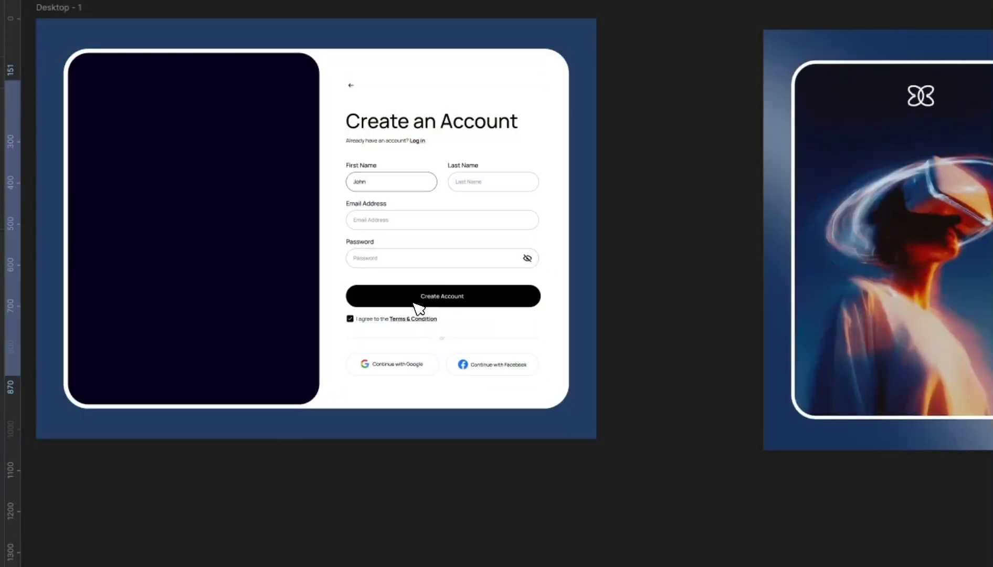
pyautogui.click(634, 217)
pyautogui.scroll(2, 641, 199)
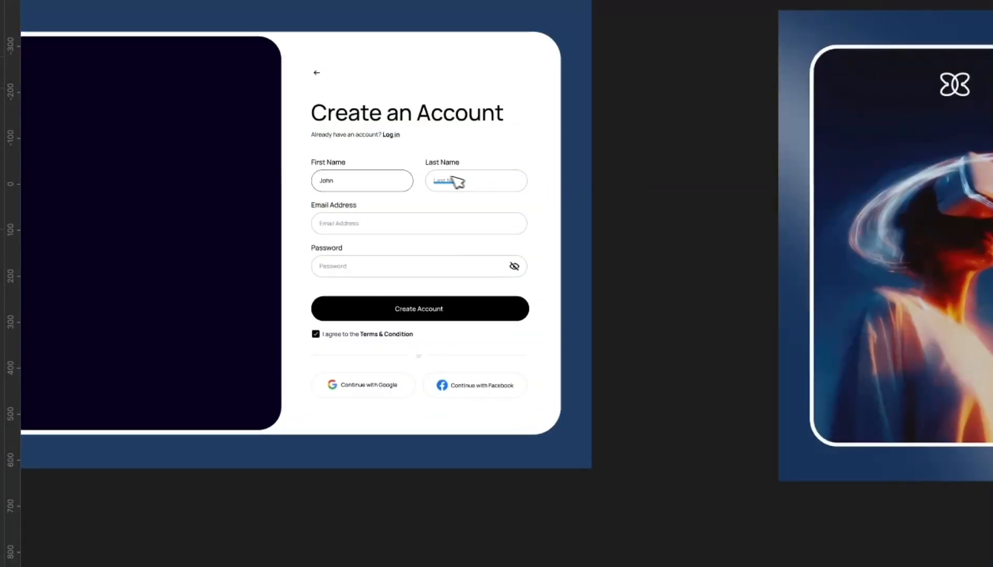
pyautogui.scroll(-4, 452, 178)
pyautogui.moveTo(443, 177); pyautogui.dragTo(591, 402)
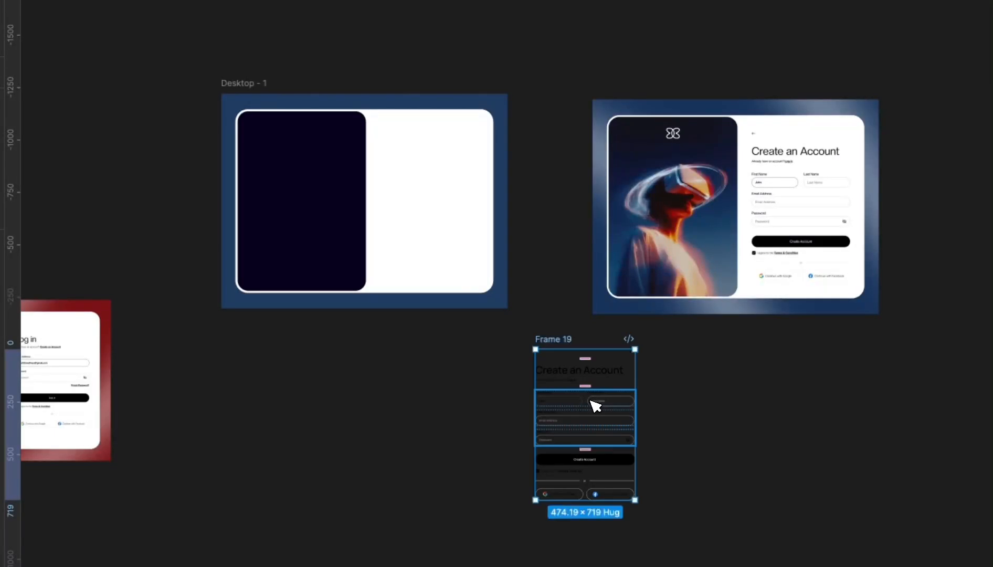
pyautogui.hotkey('ctrl', 'z')
# - Bring up Google Chrome from the Dock
pyautogui.scroll(3, 444, 203)
pyautogui.scroll(-2, 457, 187)
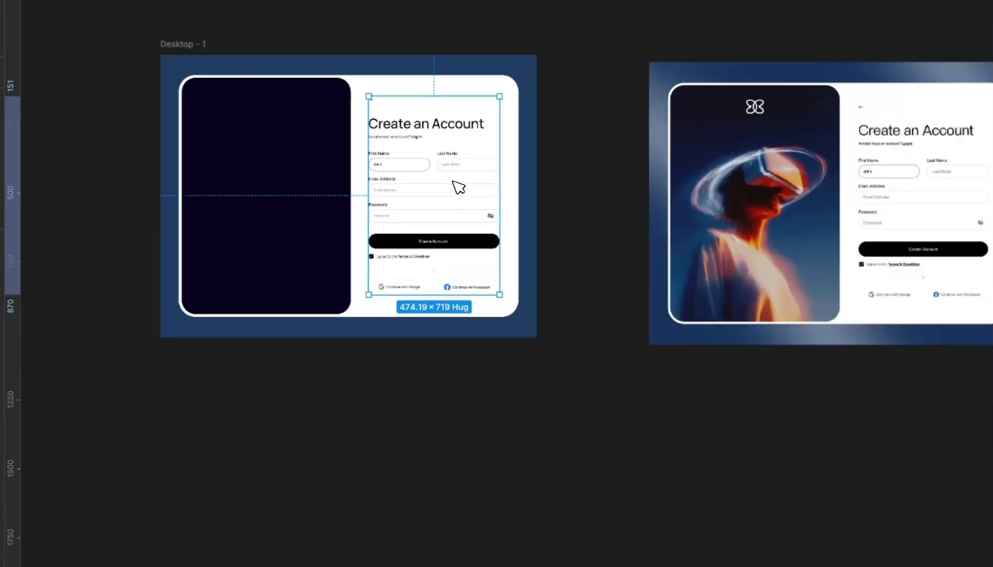
pyautogui.scroll(-2, 451, 181)
pyautogui.scroll(1, 311, 179)
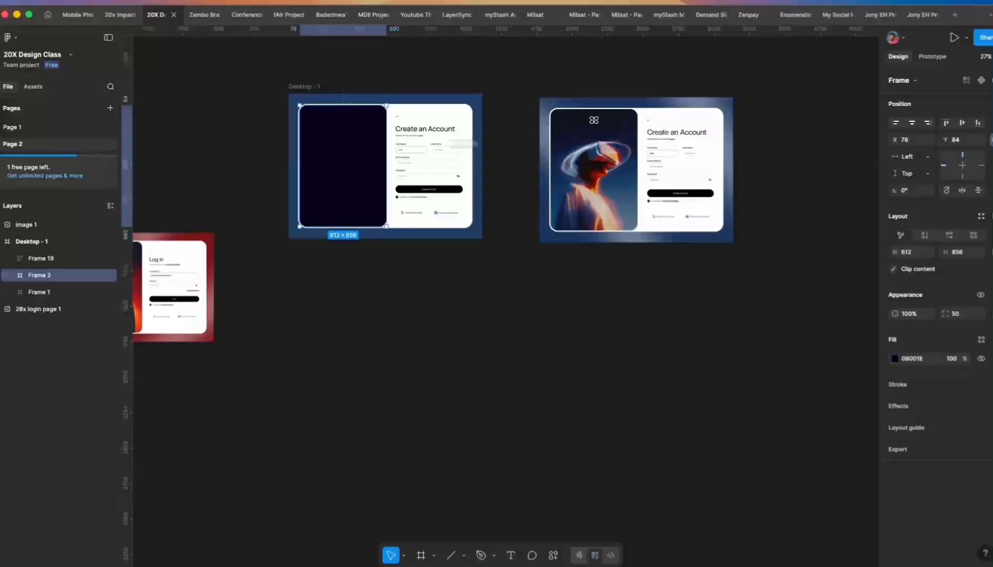
pyautogui.scroll(4, 756, 185)
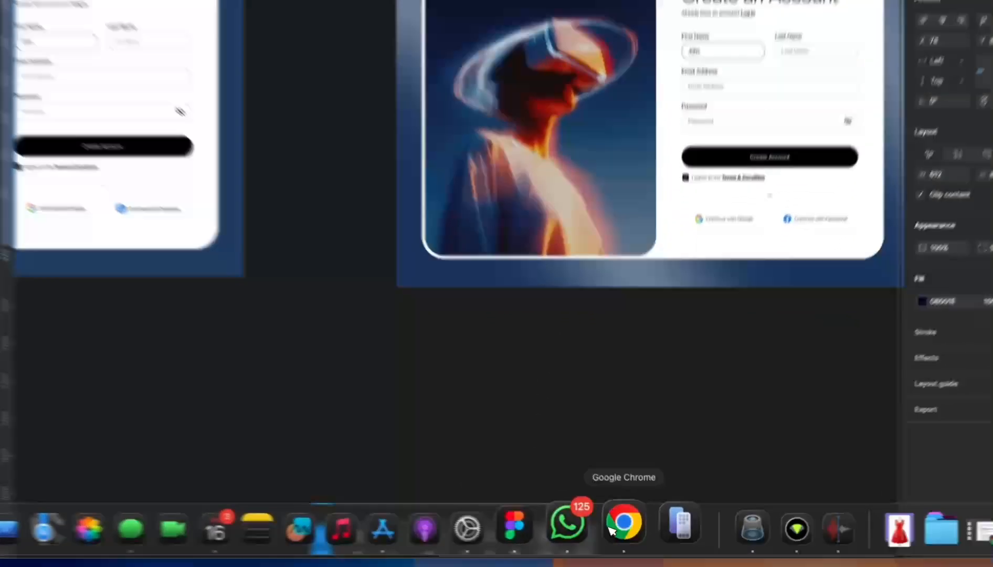
pyautogui.click(647, 532)
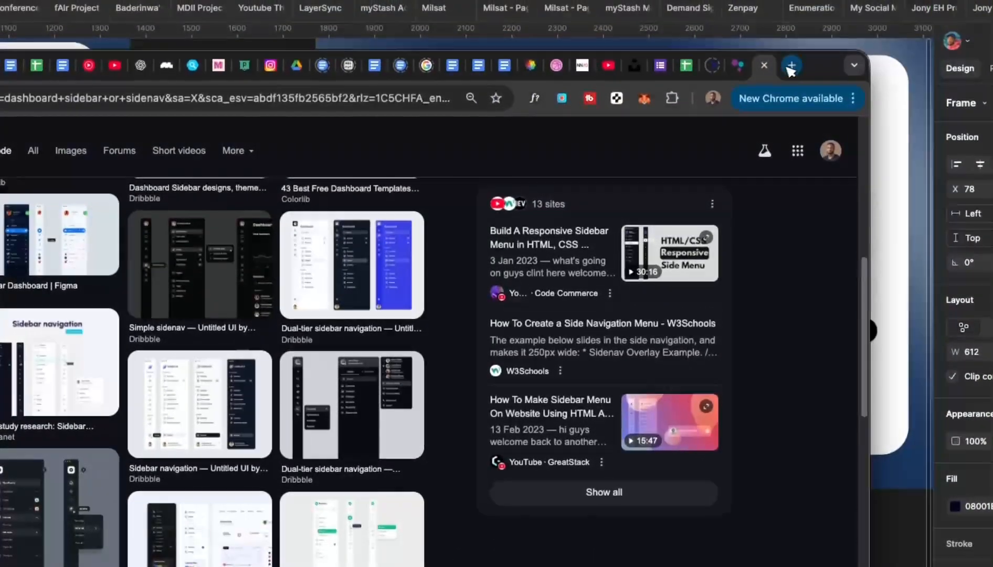
# - Search Google Images for a VR headset image in a new tab
pyautogui.click(786, 38)
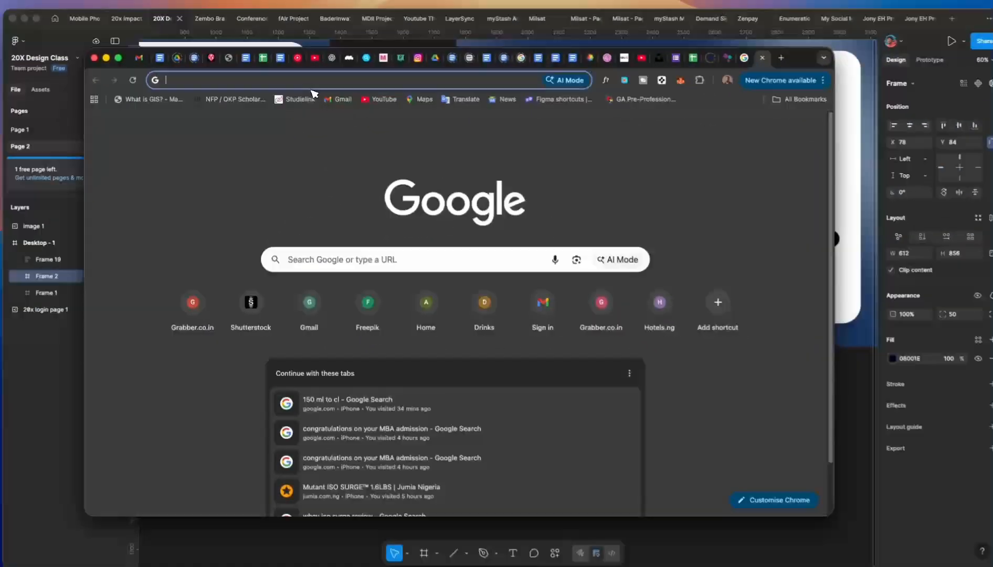
pyautogui.write('VR')
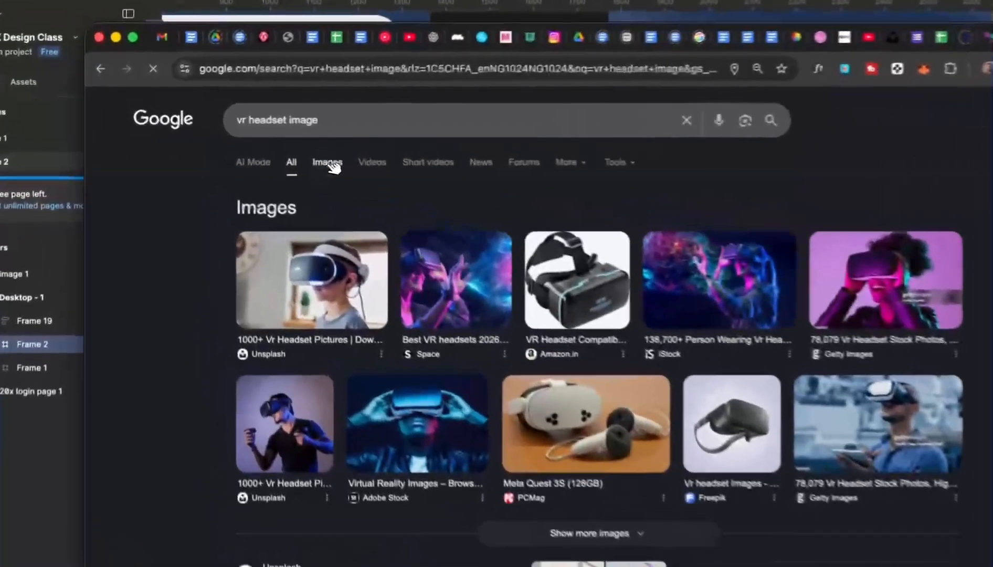
pyautogui.click(256, 143)
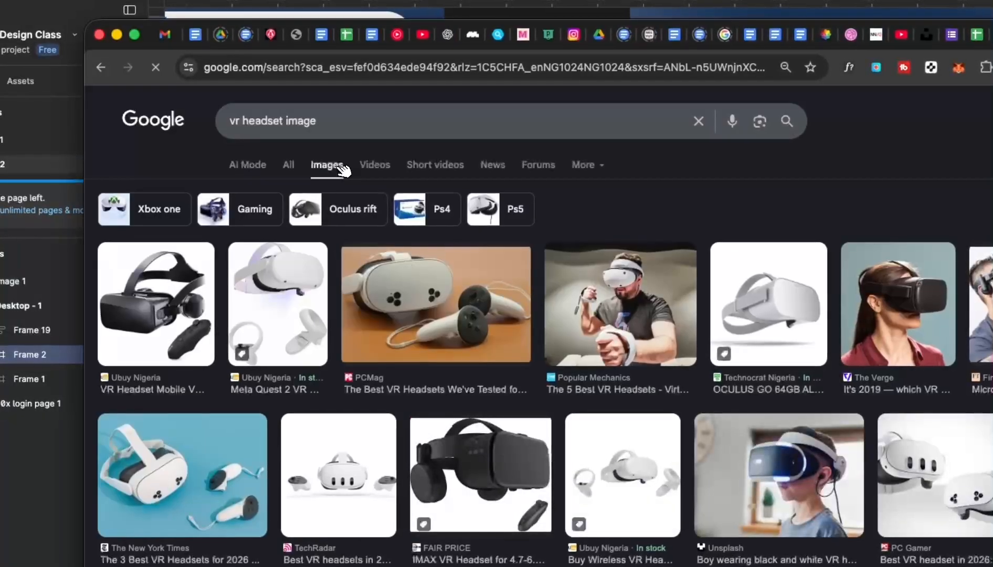
pyautogui.scroll(-5, 451, 324)
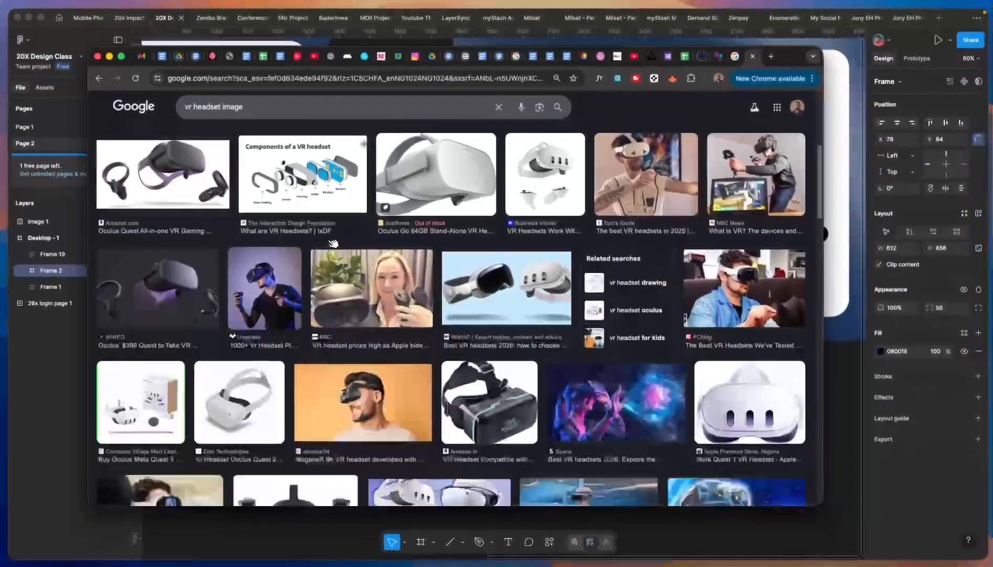
pyautogui.scroll(-4, 333, 243)
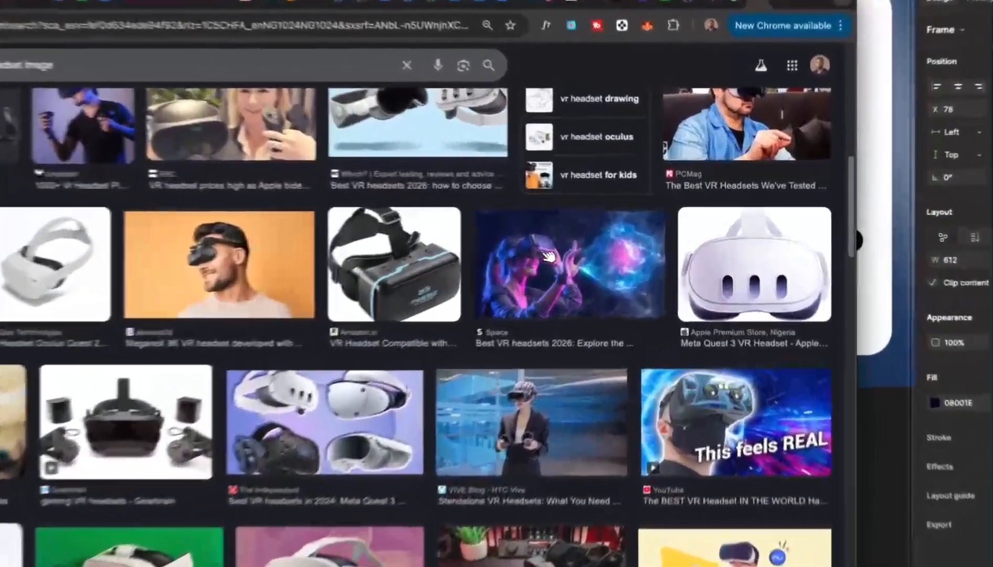
# - Copy the galaxy-background INTRO TO VR image from its preview
pyautogui.click(633, 245)
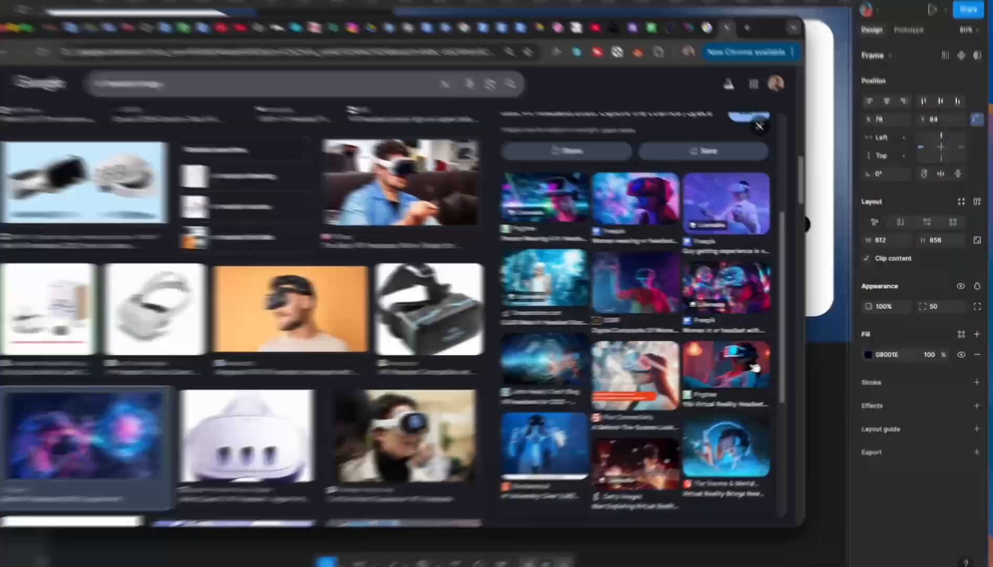
pyautogui.click(748, 360)
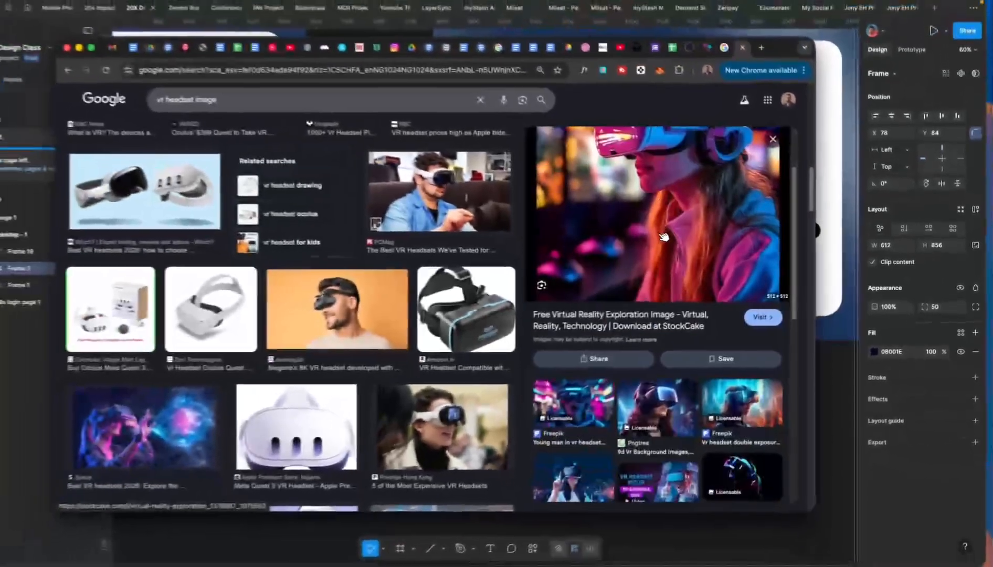
pyautogui.scroll(-3, 533, 203)
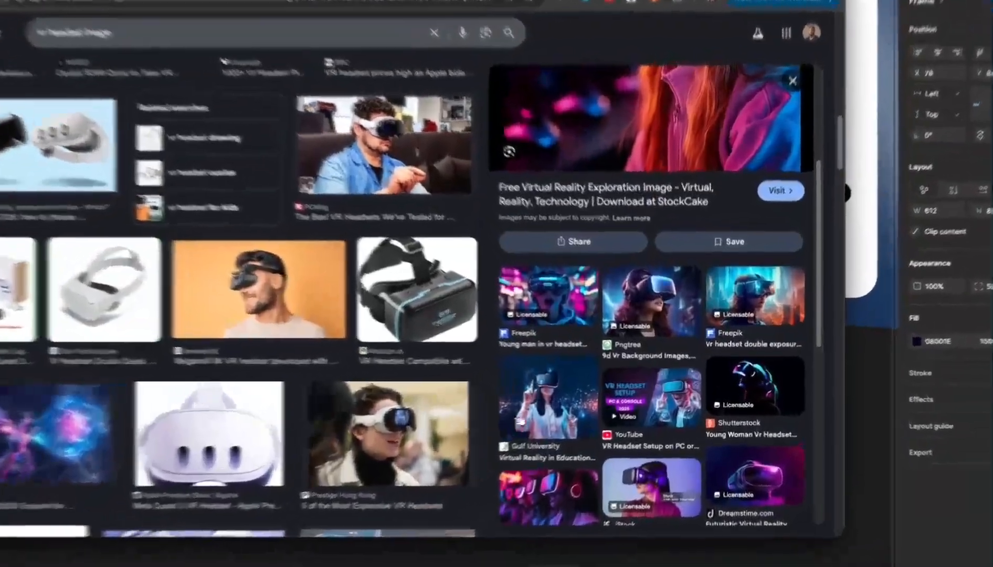
pyautogui.click(577, 398)
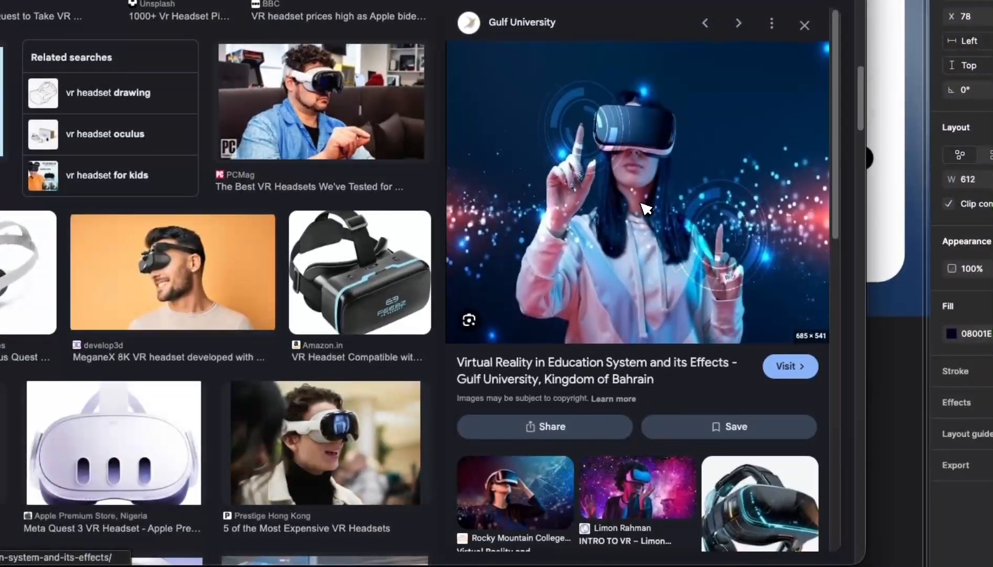
pyautogui.click(658, 472)
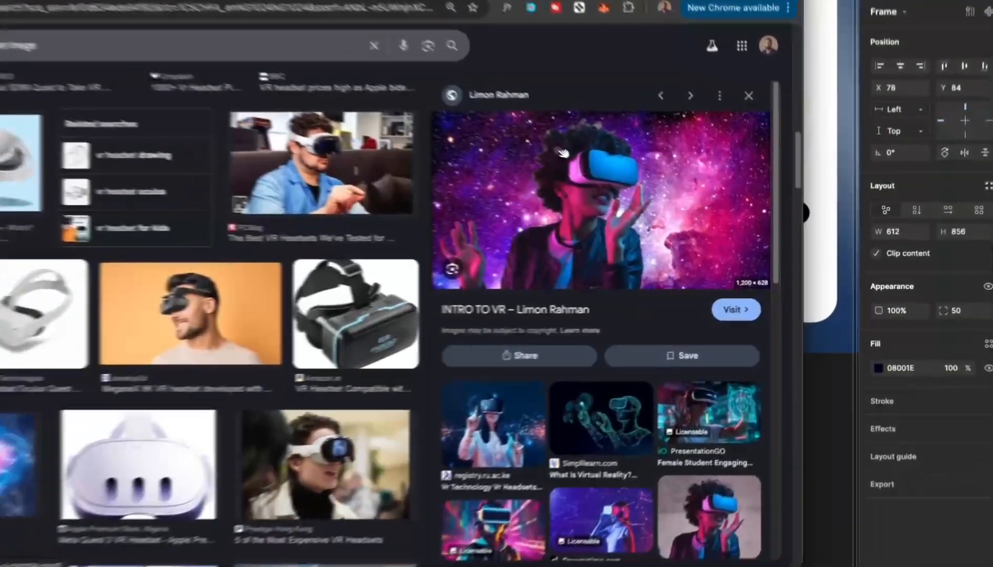
pyautogui.rightClick(636, 183)
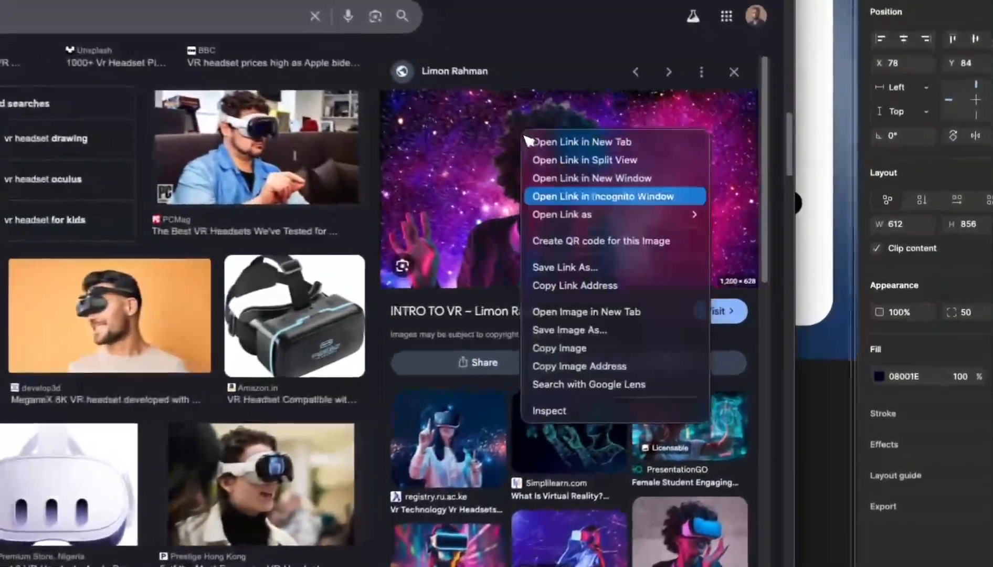
pyautogui.click(565, 349)
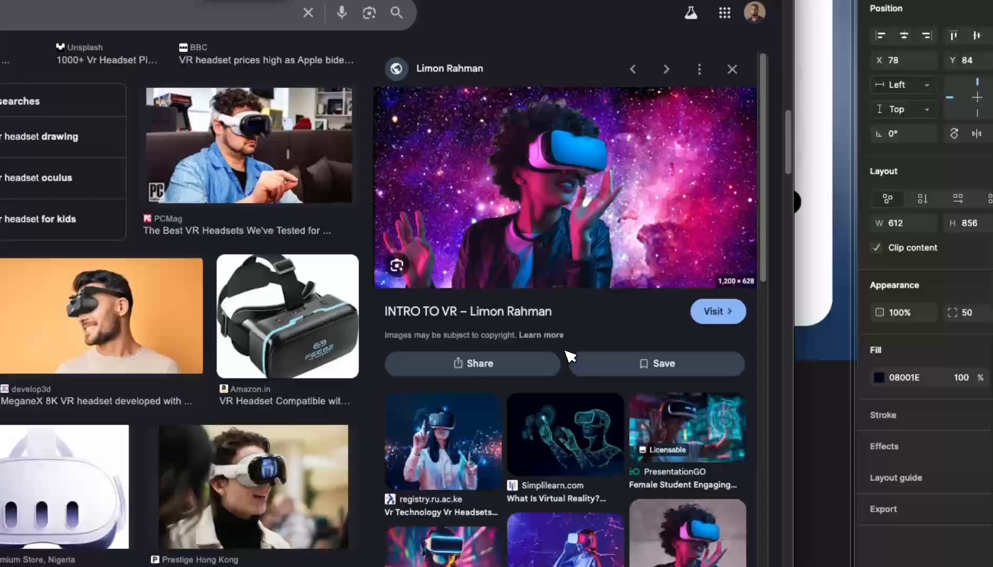
pyautogui.click(816, 416)
# - Paste the INTRO TO VR image onto Desktop - 1 and place it inside Frame 2
pyautogui.scroll(-3, 674, 372)
pyautogui.scroll(-4, 704, 368)
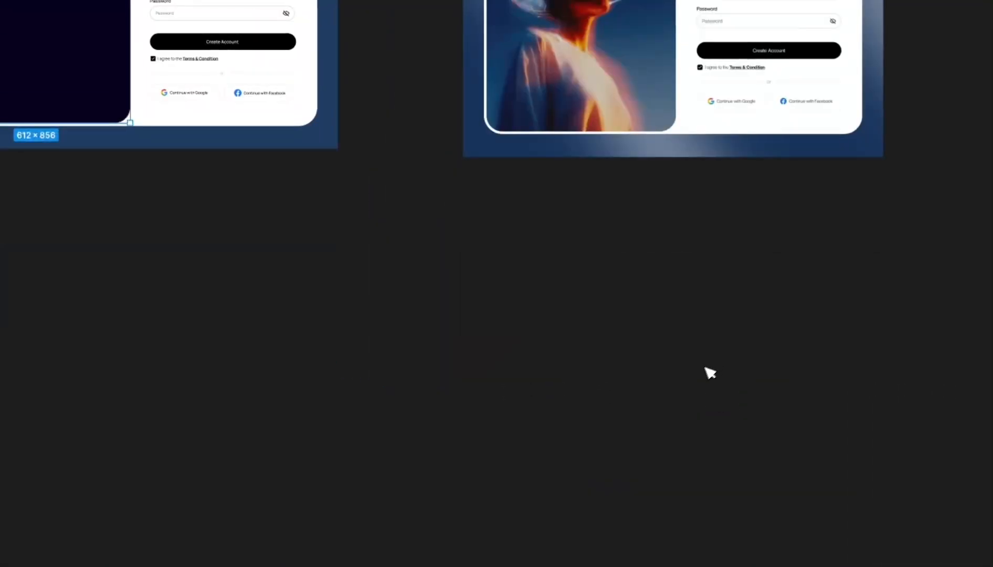
pyautogui.scroll(-4, 630, 386)
pyautogui.scroll(3, 468, 394)
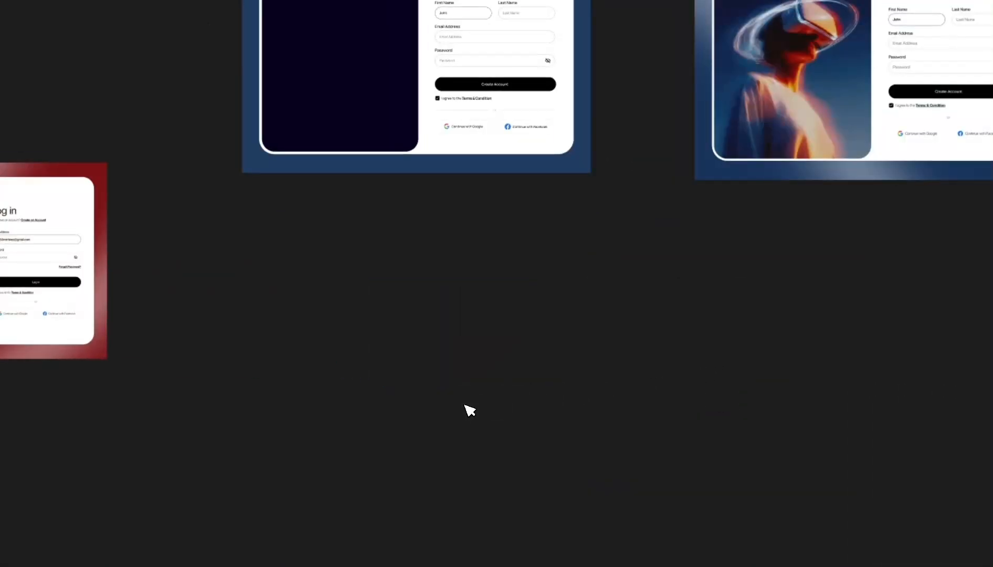
pyautogui.hotkey('ctrl', 'v')
pyautogui.scroll(-4, 483, 368)
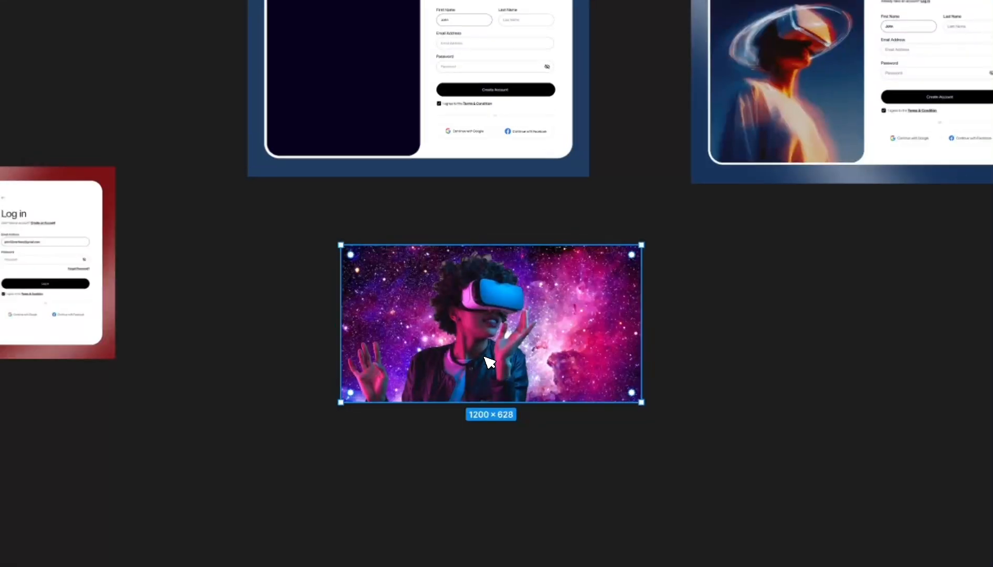
pyautogui.scroll(2, 483, 355)
pyautogui.moveTo(492, 350); pyautogui.dragTo(415, 165)
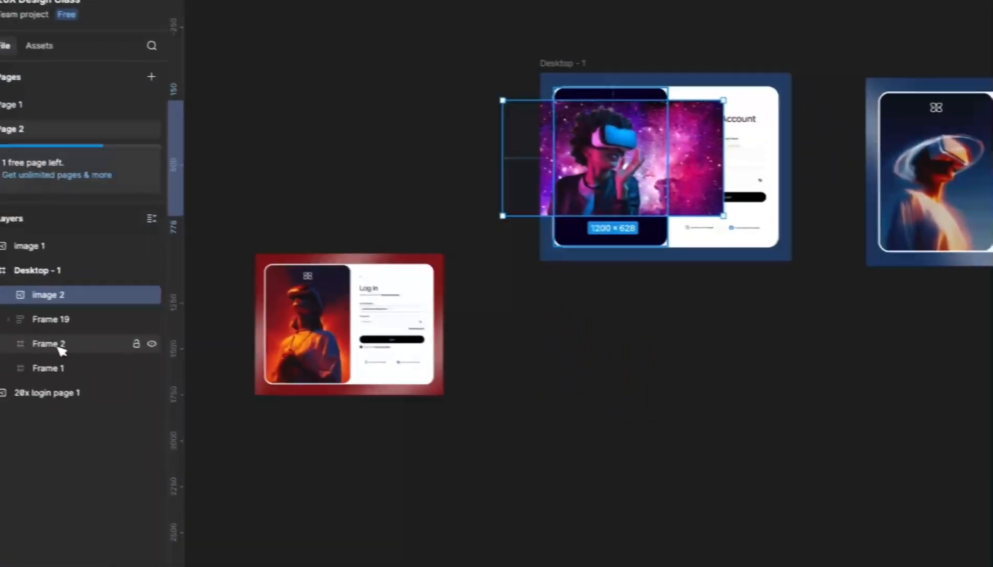
pyautogui.click(82, 350)
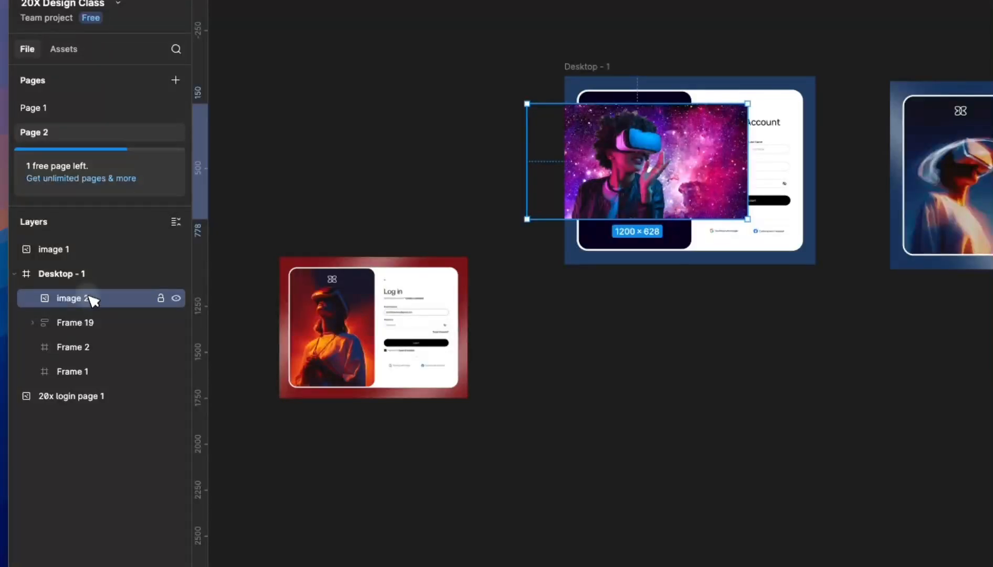
pyautogui.moveTo(87, 345); pyautogui.dragTo(90, 347)
# - Scale the image to 856 tall and position it to fill the left panel
pyautogui.scroll(3, 623, 140)
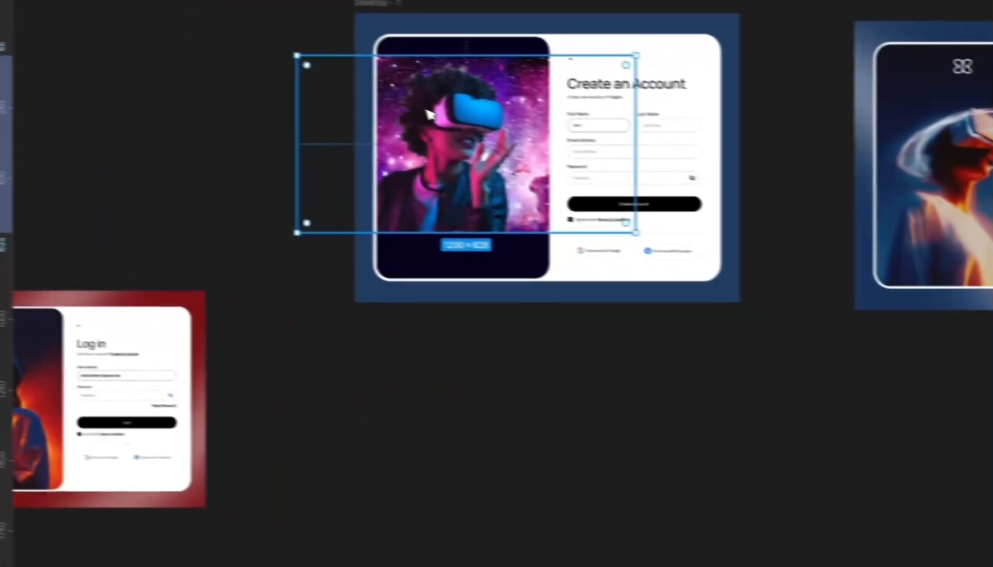
pyautogui.moveTo(622, 140); pyautogui.dragTo(618, 121)
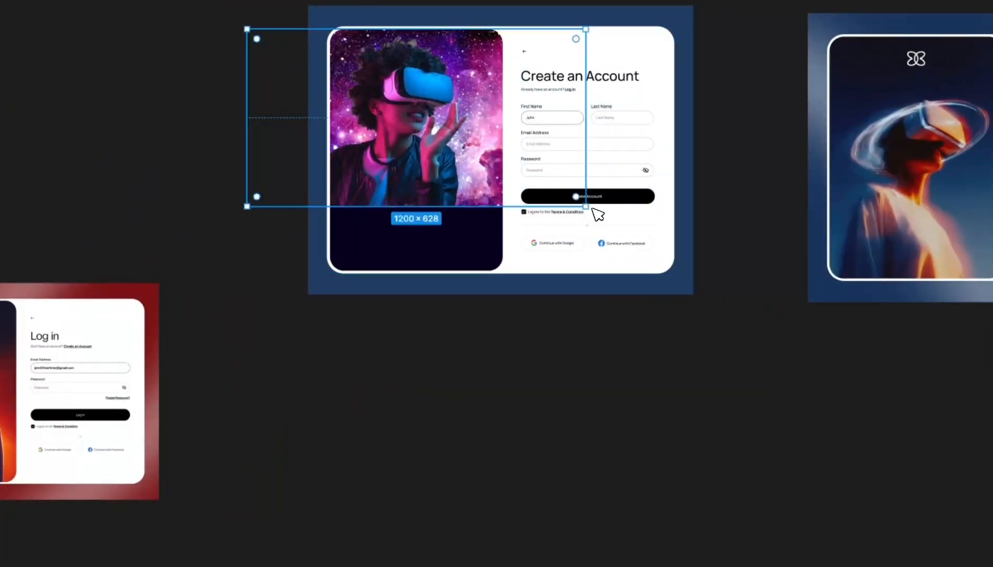
pyautogui.moveTo(593, 209); pyautogui.dragTo(653, 270)
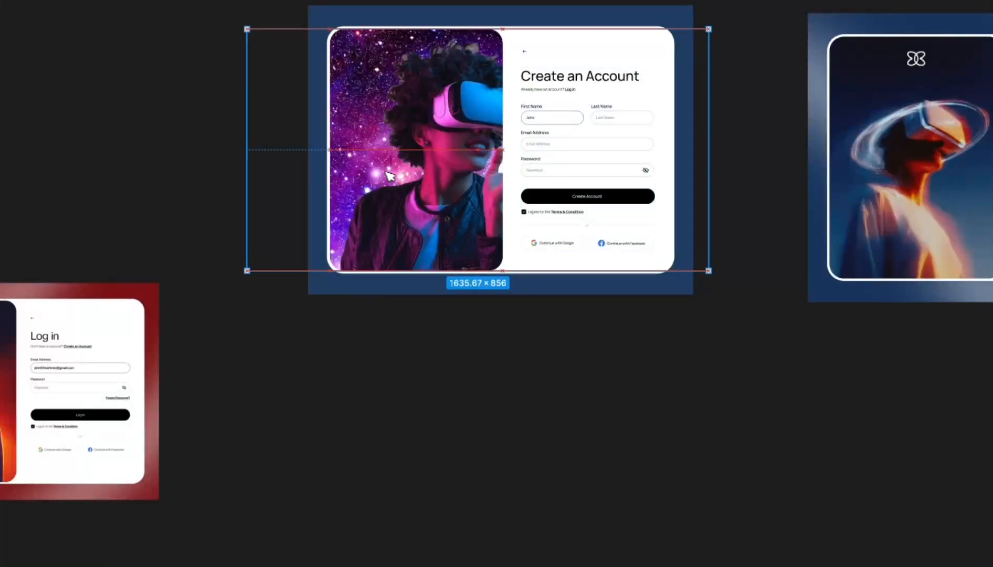
pyautogui.moveTo(389, 175); pyautogui.dragTo(357, 177)
pyautogui.moveTo(451, 193); pyautogui.dragTo(454, 197)
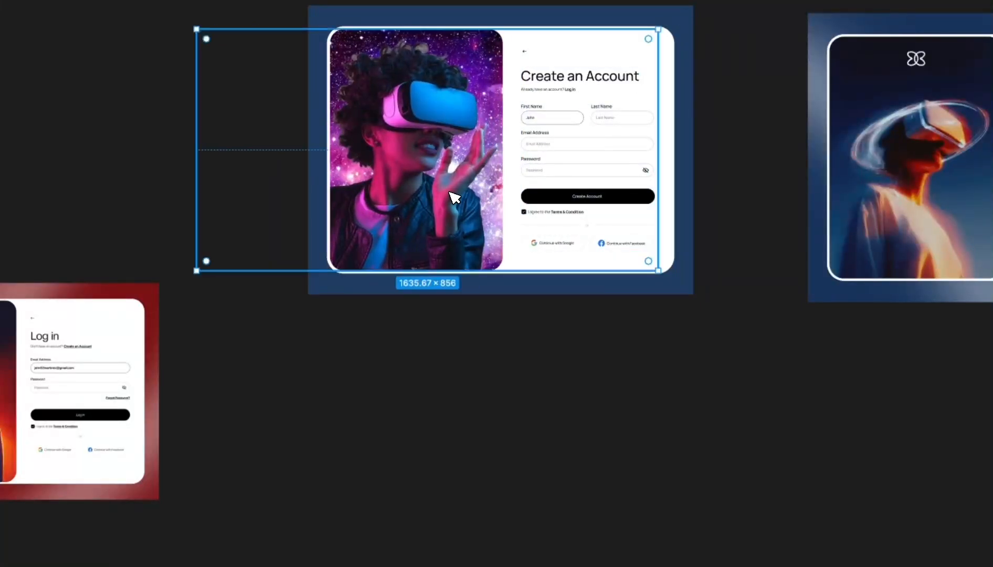
pyautogui.scroll(-2, 554, 438)
pyautogui.click(555, 436)
pyautogui.scroll(2, 546, 310)
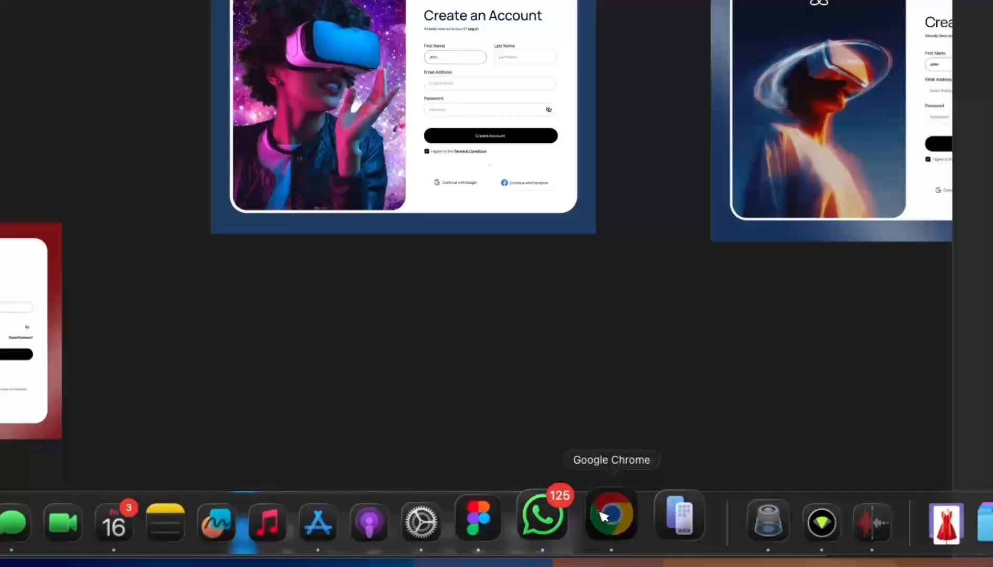
# - Copy the Htc Vive photo of a woman in a VR headset against a neon city
pyautogui.click(612, 518)
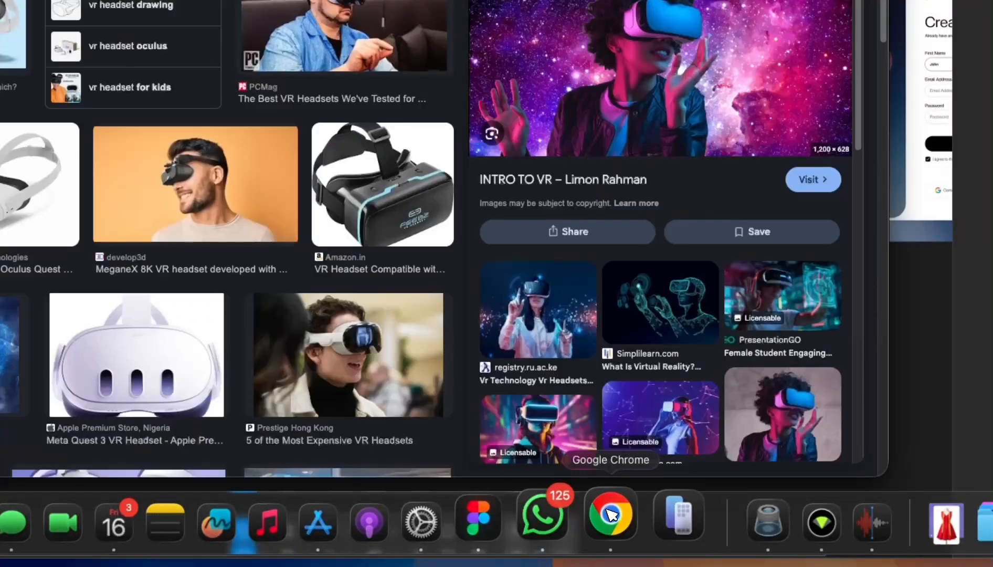
pyautogui.scroll(-3, 656, 263)
pyautogui.click(559, 209)
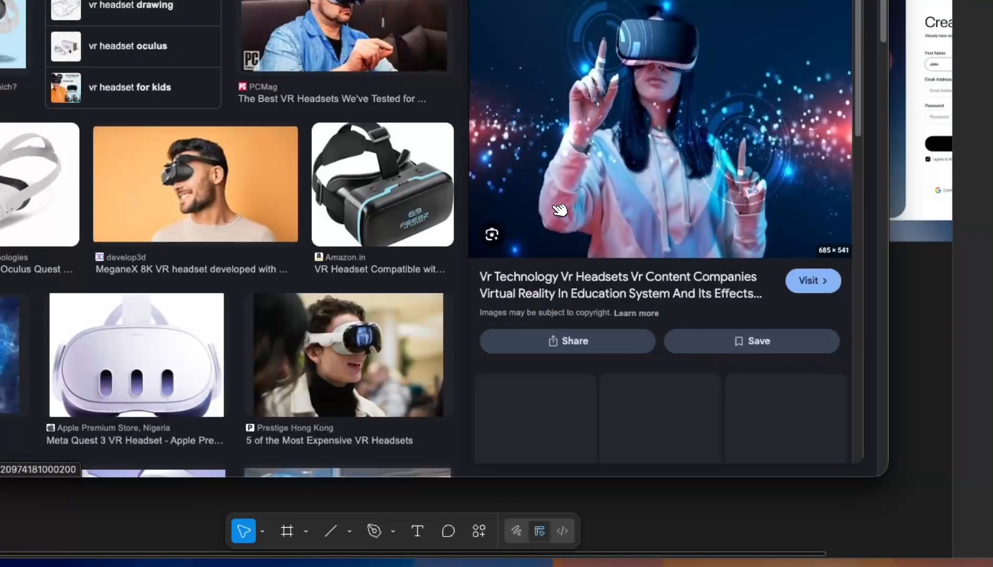
pyautogui.scroll(-8, 639, 157)
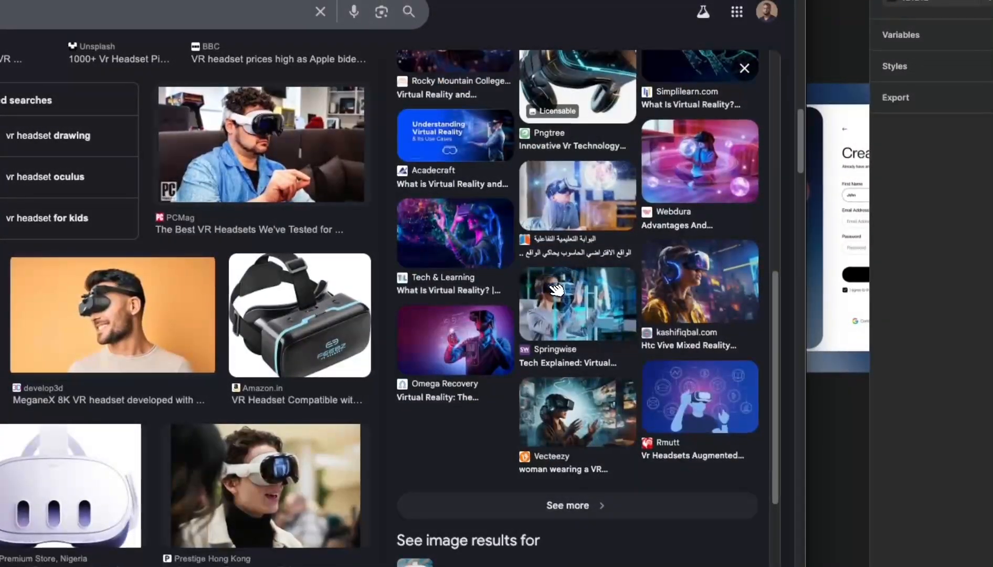
pyautogui.click(706, 286)
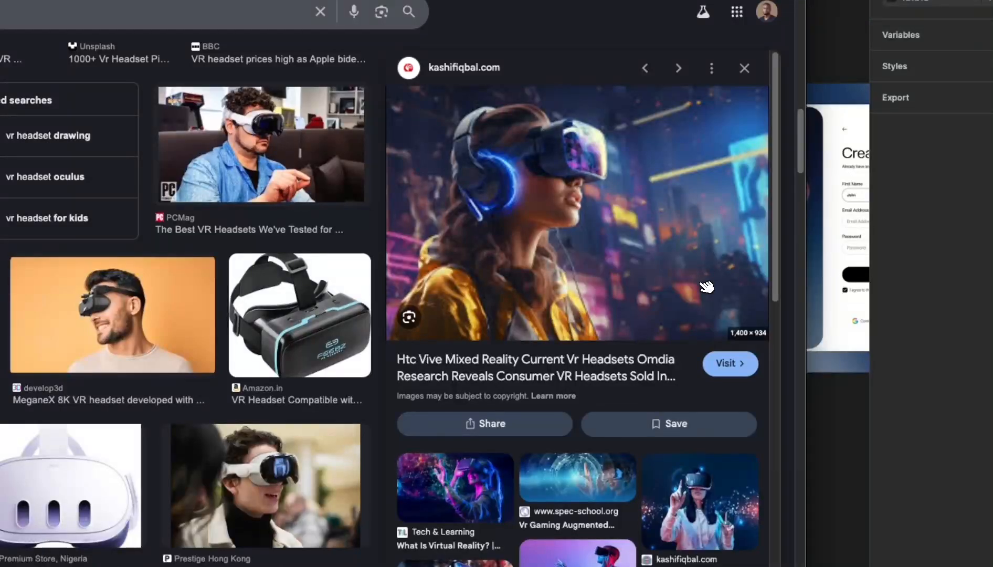
pyautogui.rightClick(539, 151)
pyautogui.click(621, 365)
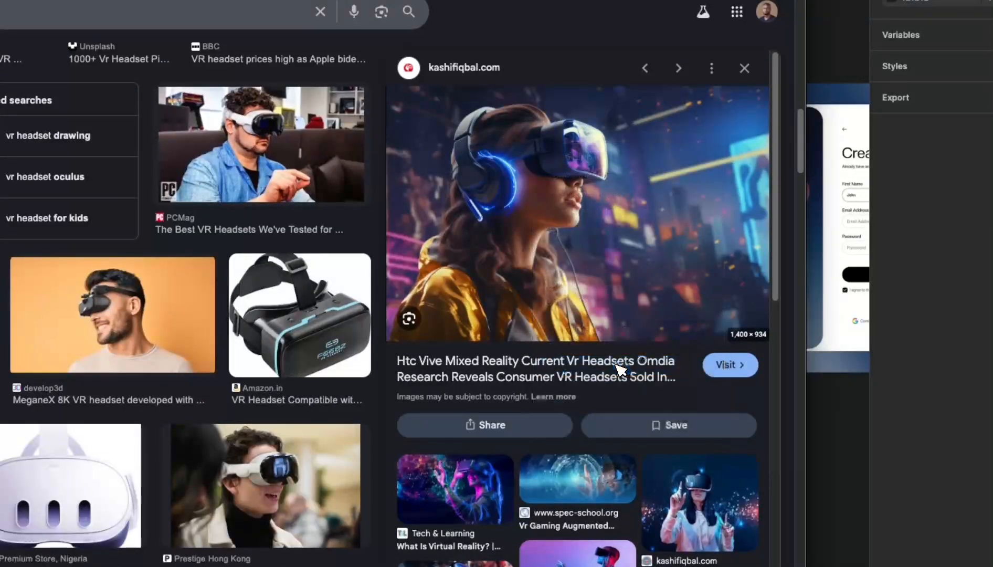
pyautogui.click(810, 408)
pyautogui.click(355, 368)
pyautogui.scroll(-5, 355, 367)
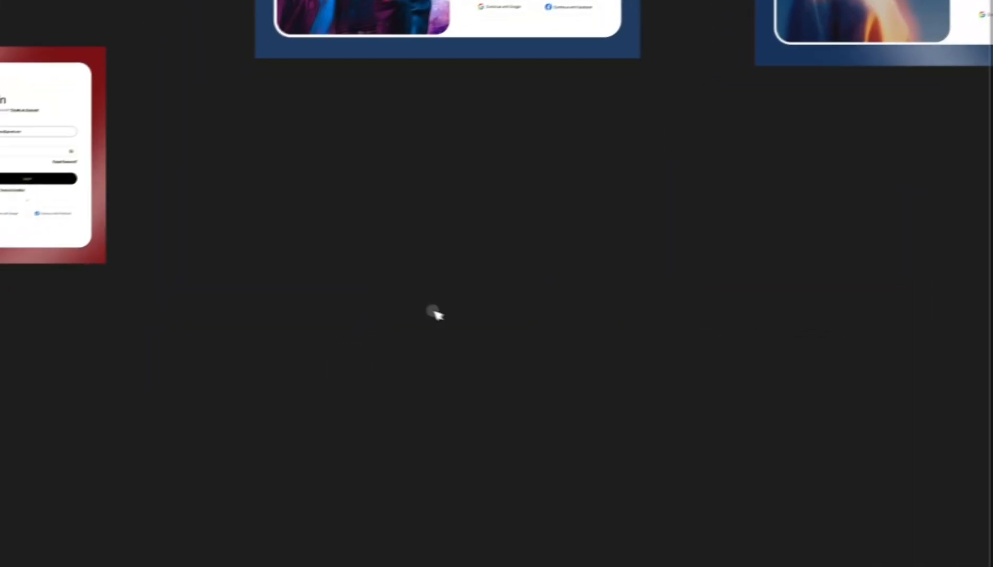
# - Swap the old space photo for the neon-city VR woman image, scaled to 1283.08×856
pyautogui.hotkey('ctrl', 'v')
pyautogui.scroll(3, 474, 276)
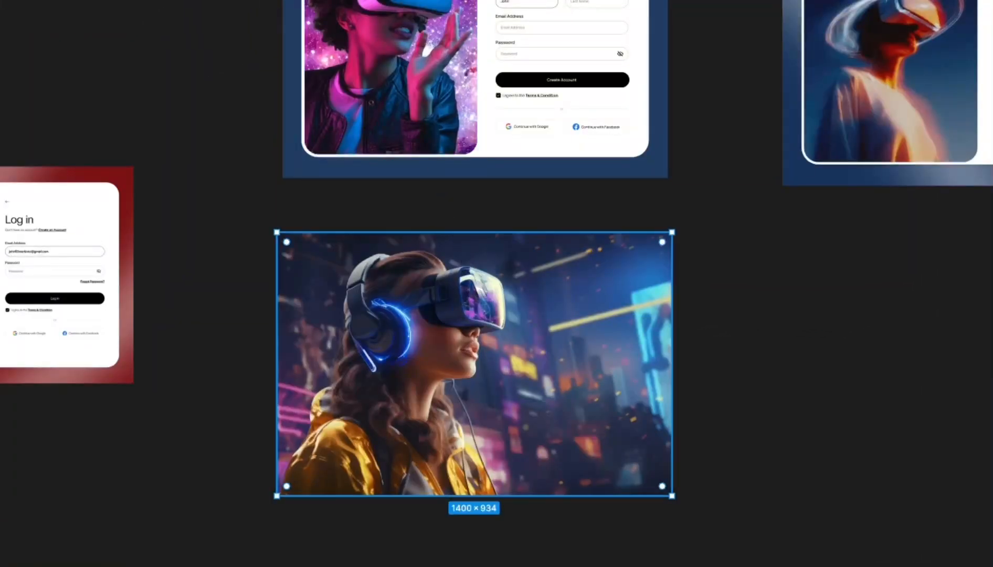
pyautogui.moveTo(673, 498); pyautogui.dragTo(398, 52)
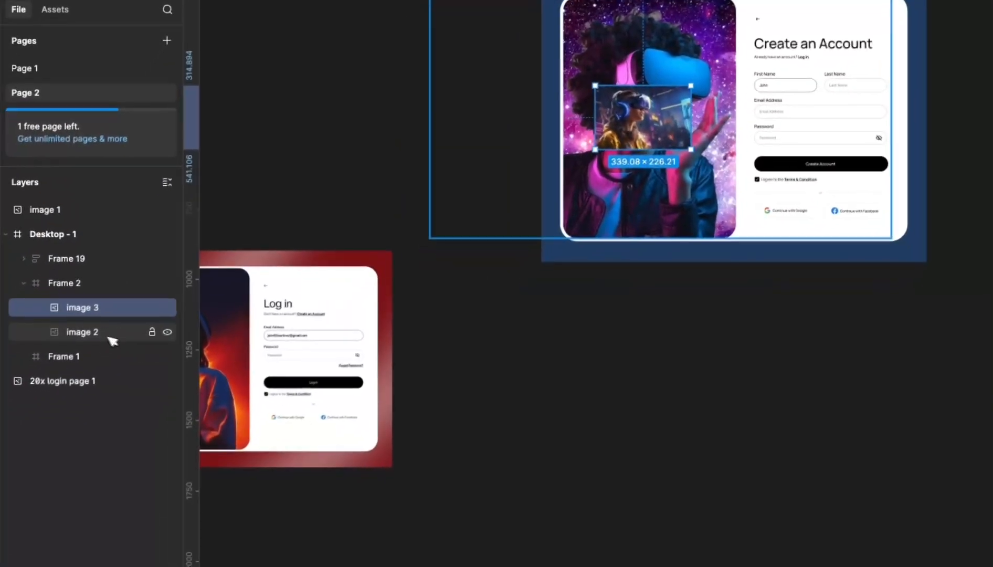
pyautogui.click(108, 334)
pyautogui.press('Delete')
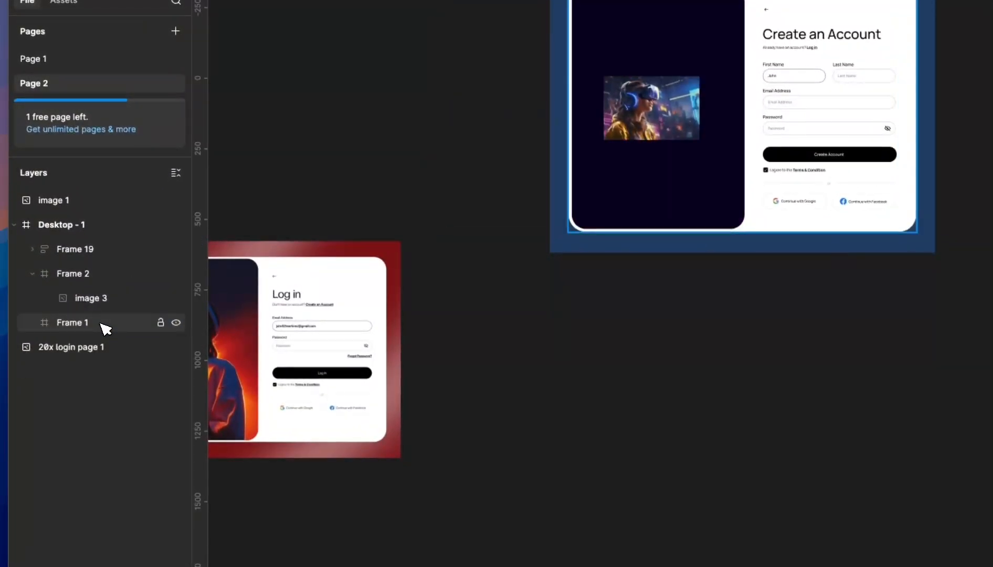
pyautogui.doubleClick(660, 107)
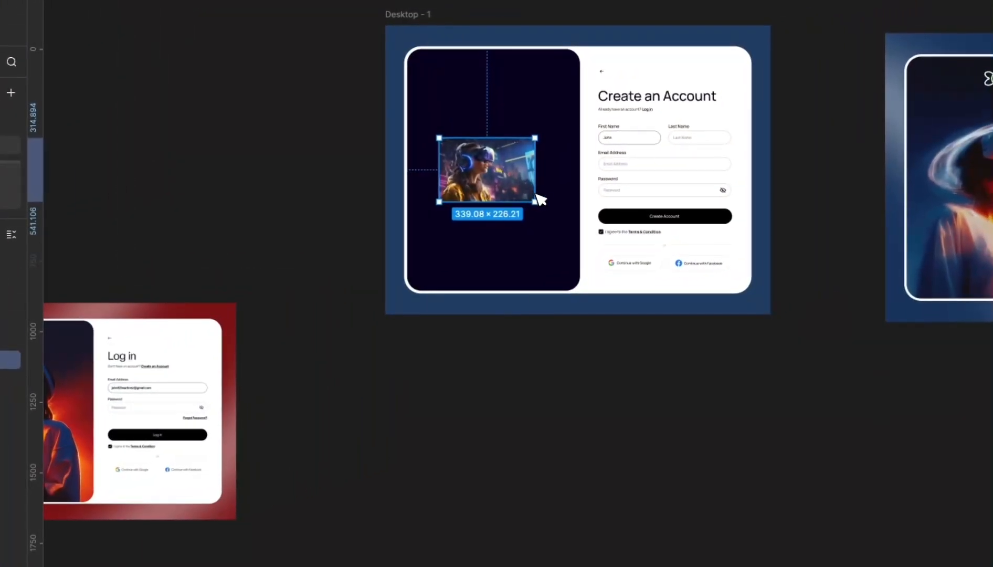
pyautogui.moveTo(537, 203); pyautogui.dragTo(633, 292)
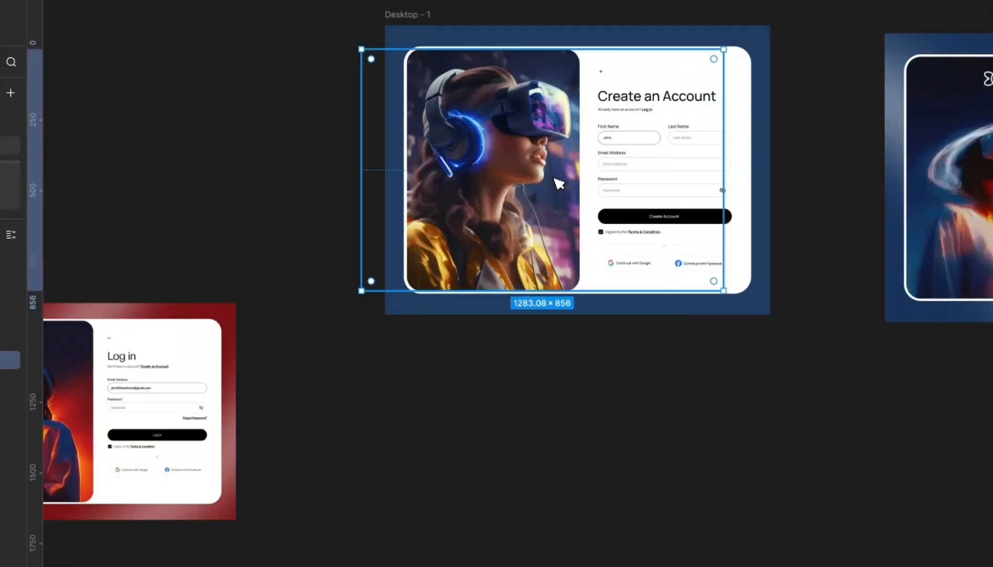
# - Move the right-hand mockup image left to x 2686
pyautogui.scroll(-3, 578, 430)
pyautogui.scroll(3, 610, 330)
pyautogui.scroll(2, 611, 330)
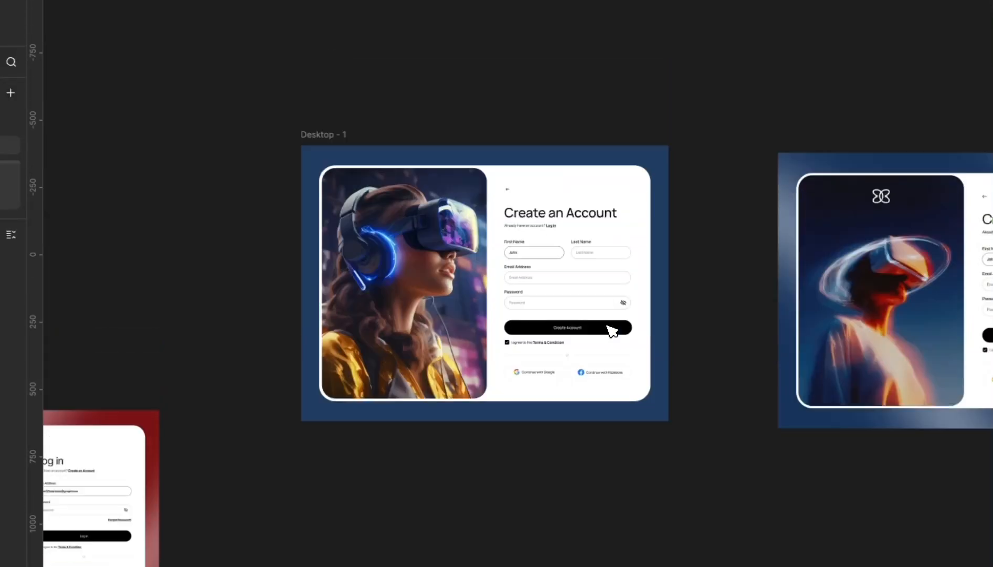
pyautogui.scroll(-3, 612, 330)
pyautogui.scroll(3, 616, 243)
pyautogui.scroll(2, 281, 207)
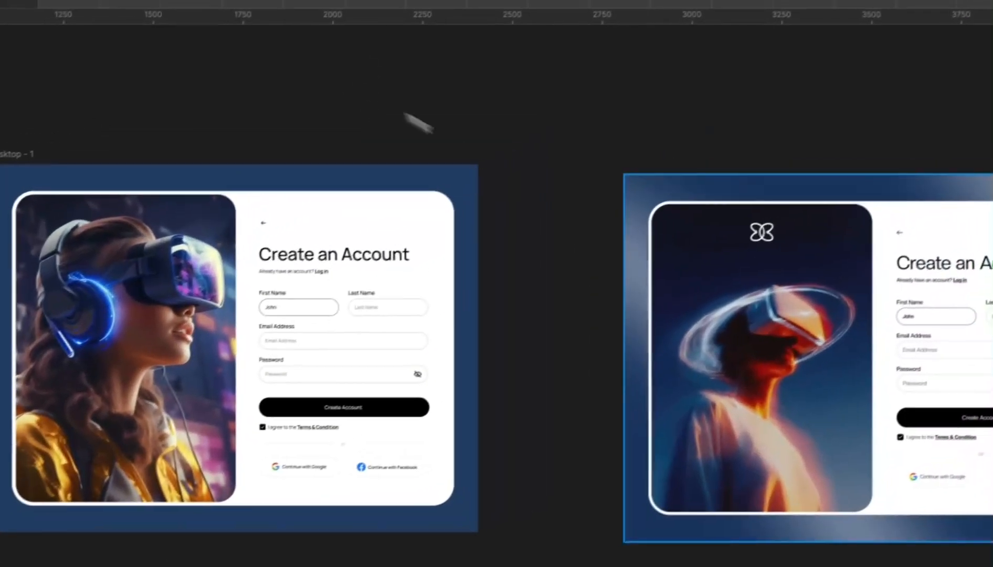
pyautogui.scroll(-3, 724, 230)
pyautogui.click(704, 267)
pyautogui.scroll(3, 641, 289)
pyautogui.moveTo(744, 292); pyautogui.dragTo(700, 291)
pyautogui.scroll(3, 370, 367)
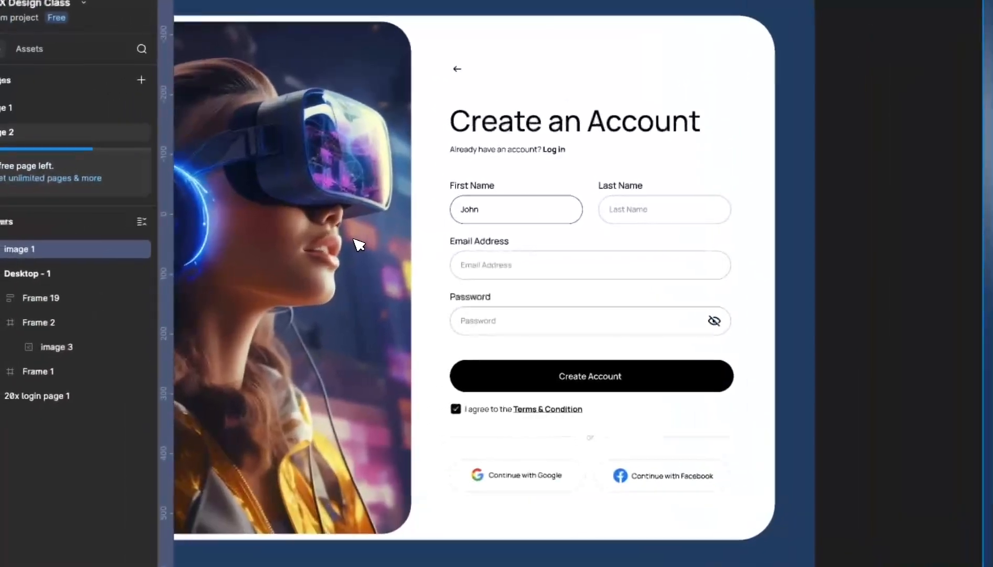
# - Duplicate the sign-up frame Desktop - 1 below the original as Desktop - 2
pyautogui.hscroll(8, 316, 238)
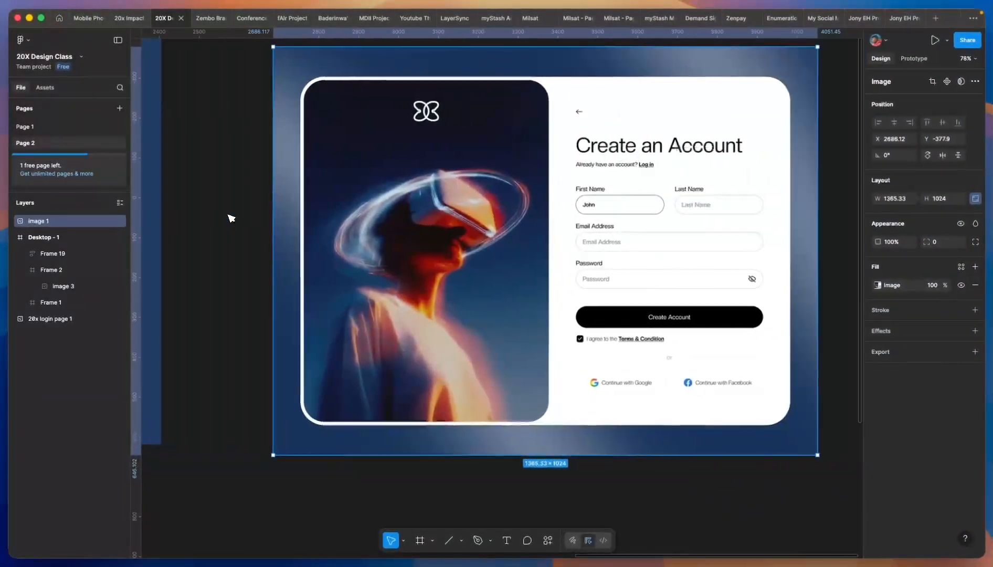
pyautogui.hscroll(-10, 328, 231)
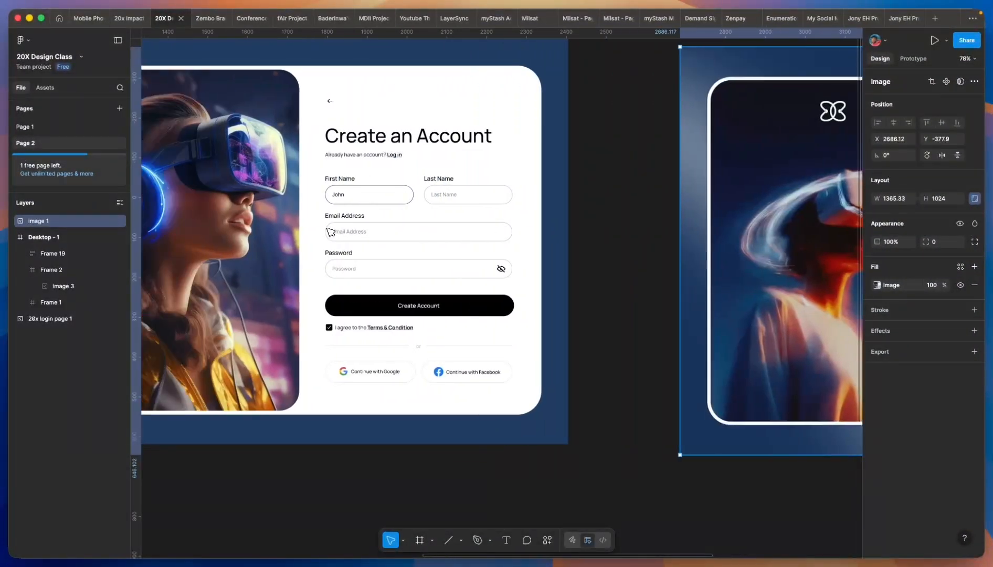
pyautogui.hscroll(4, 330, 231)
pyautogui.hscroll(-10, 331, 231)
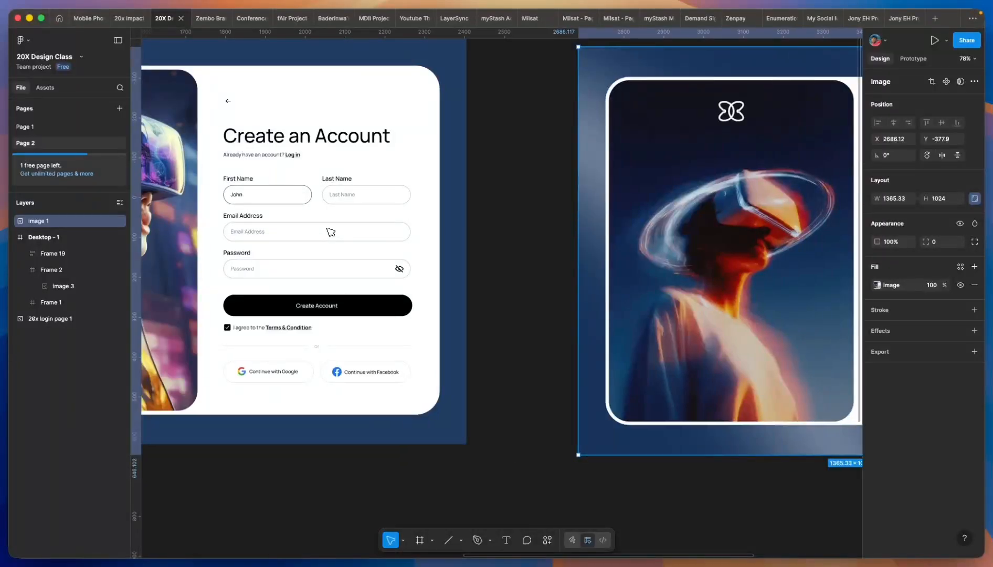
pyautogui.keyDown('ctrl'); pyautogui.scroll(-5, 331, 232); pyautogui.keyUp('ctrl')
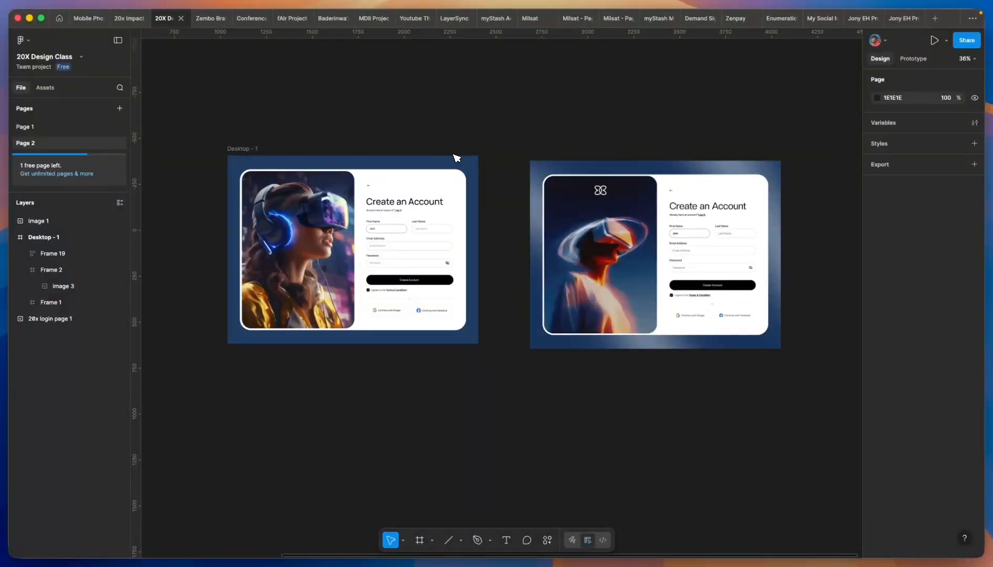
pyautogui.keyDown('ctrl'); pyautogui.scroll(8, 428, 201); pyautogui.keyUp('ctrl')
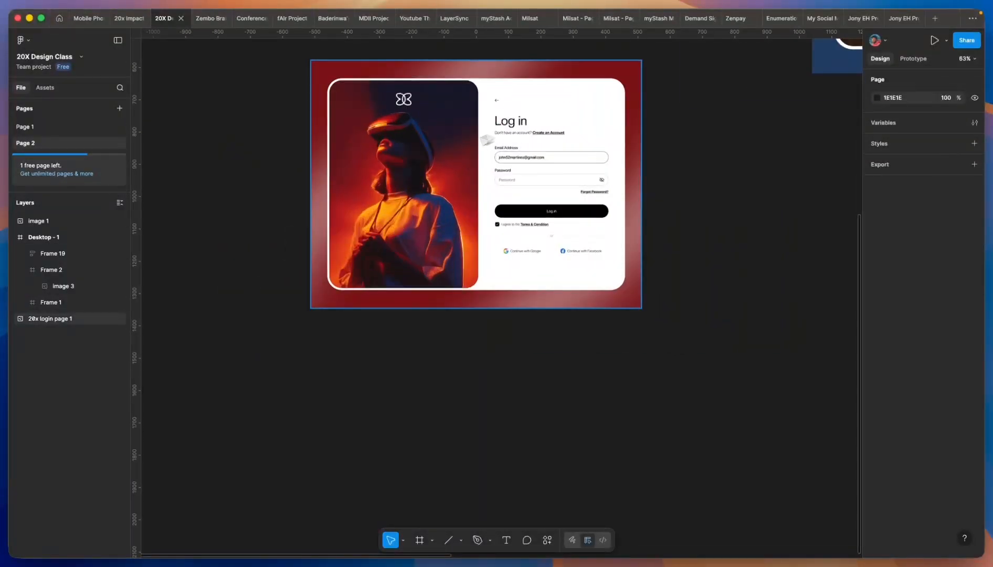
pyautogui.keyDown('ctrl'); pyautogui.scroll(-6, 434, 211); pyautogui.keyUp('ctrl')
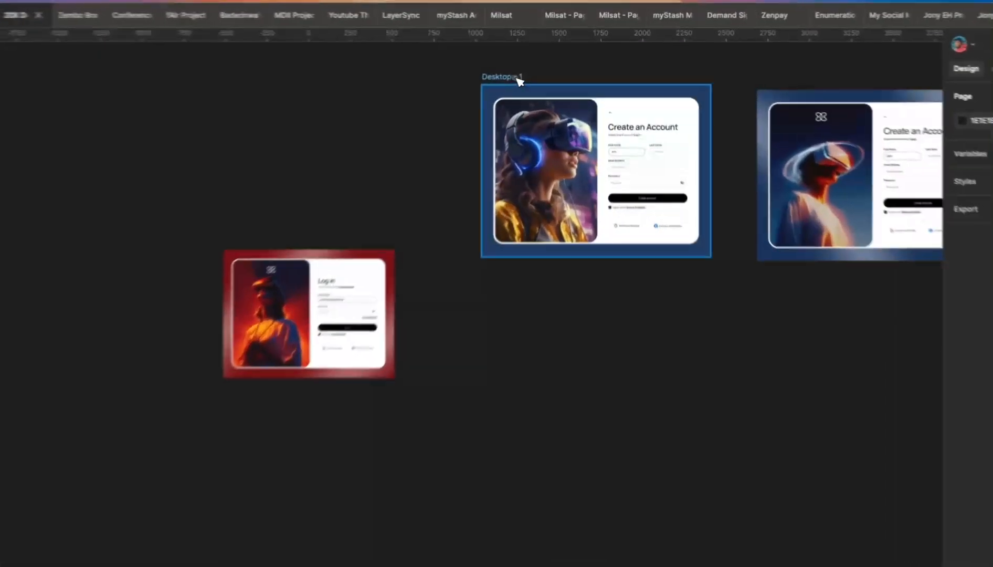
pyautogui.click(516, 78)
pyautogui.keyDown('alt'); pyautogui.moveTo(516, 79); pyautogui.dragTo(535, 288); pyautogui.keyUp('alt')
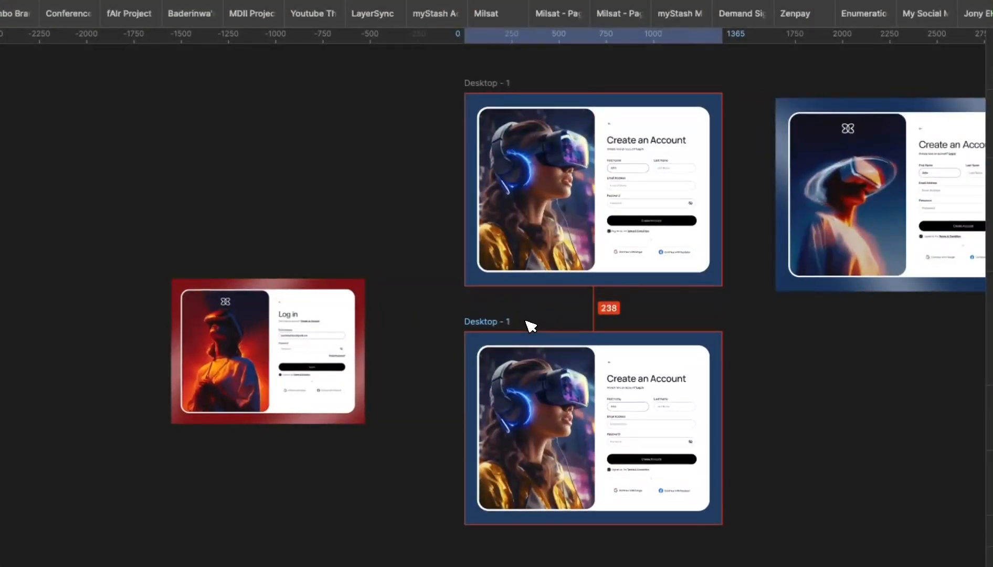
# - Eyedrop the Log in frame's dark red as the copy's background, then return to Chrome
pyautogui.keyDown('ctrl'); pyautogui.scroll(2, 532, 351); pyautogui.keyUp('ctrl')
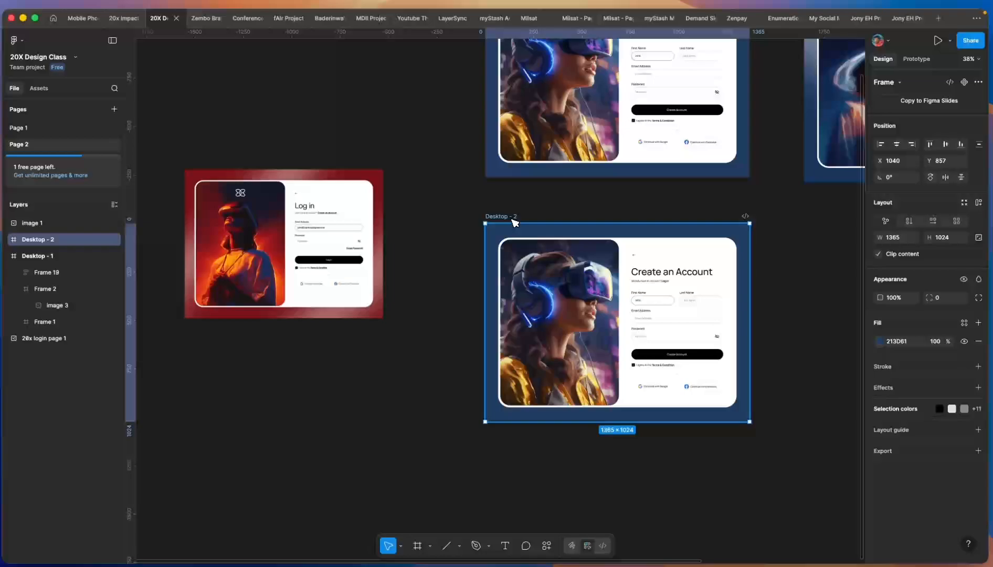
pyautogui.press('i')
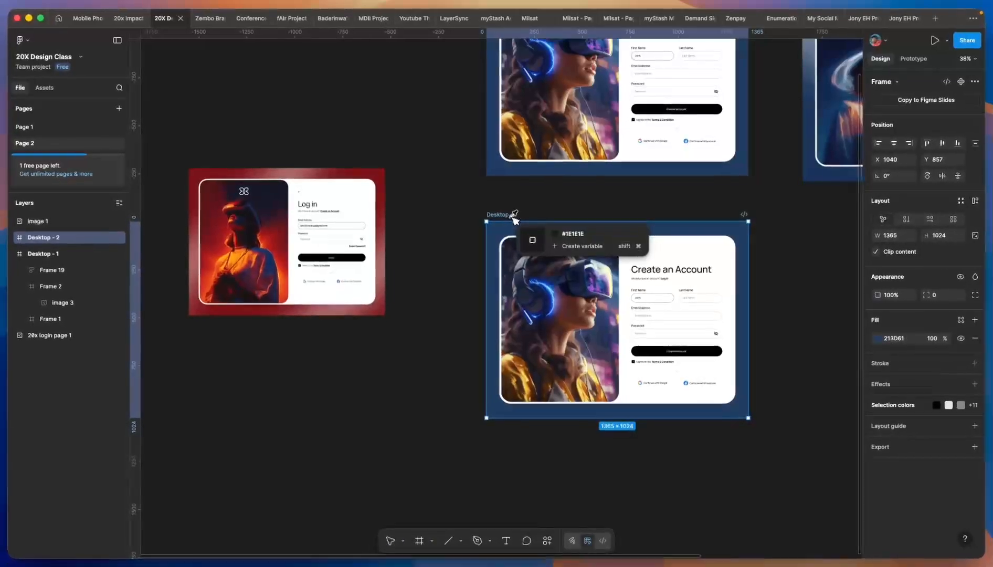
pyautogui.click(220, 188)
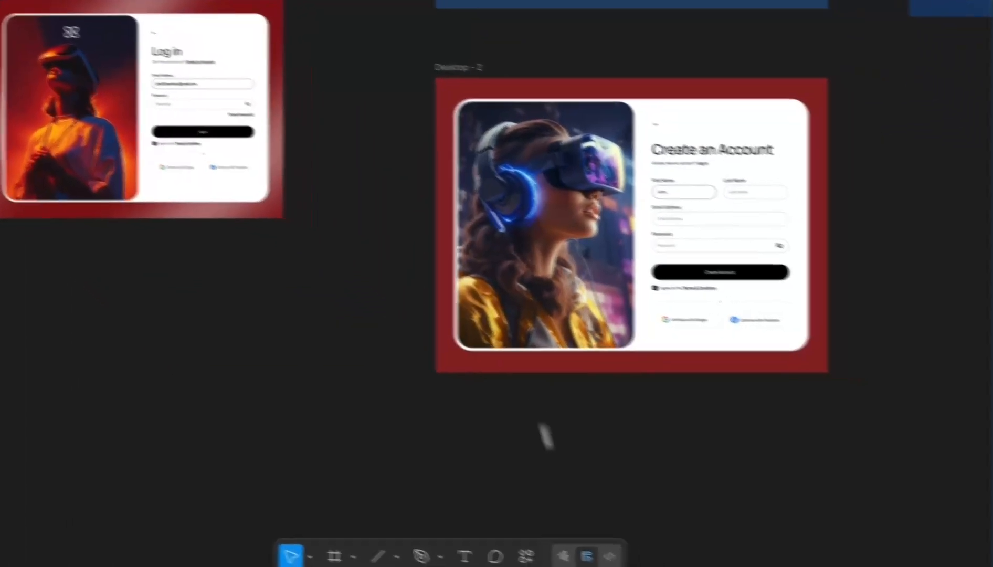
pyautogui.moveTo(541, 551)
pyautogui.click(580, 524)
# - Preview several VR images in Google Images: teen friends, neon headset, Freepik set, Pngtree headset
pyautogui.scroll(-6, 615, 256)
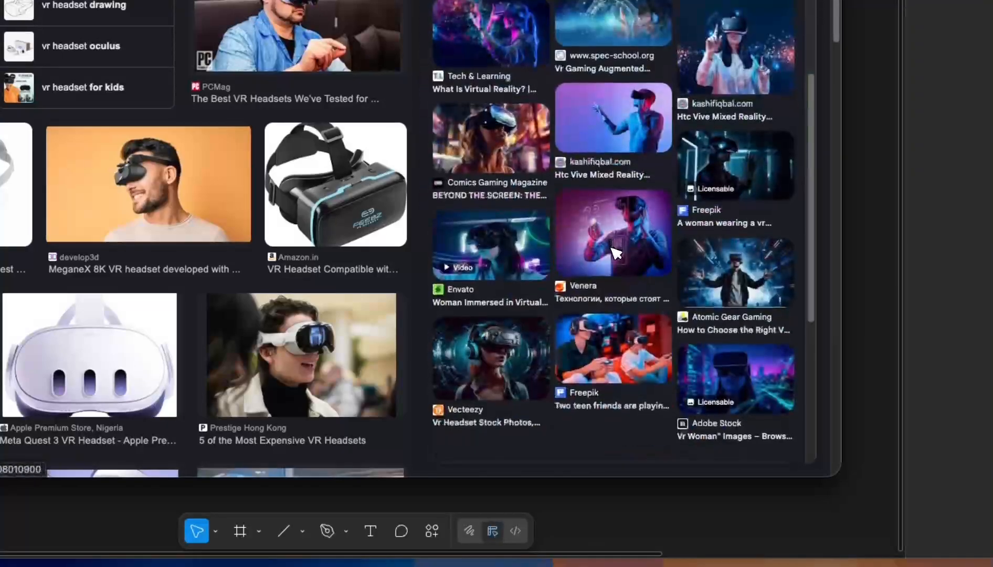
pyautogui.click(639, 315)
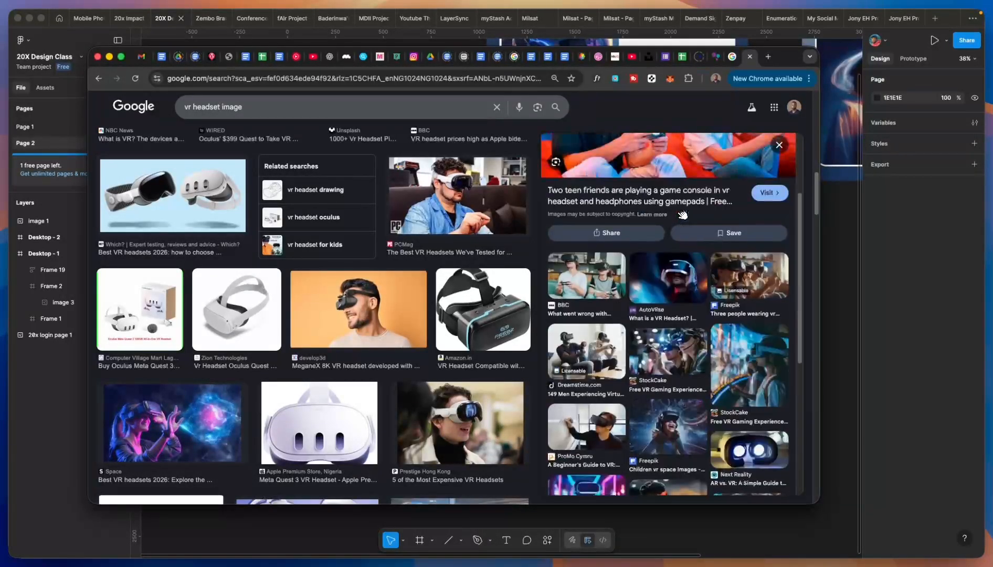
pyautogui.scroll(-3, 682, 214)
pyautogui.scroll(-8, 681, 214)
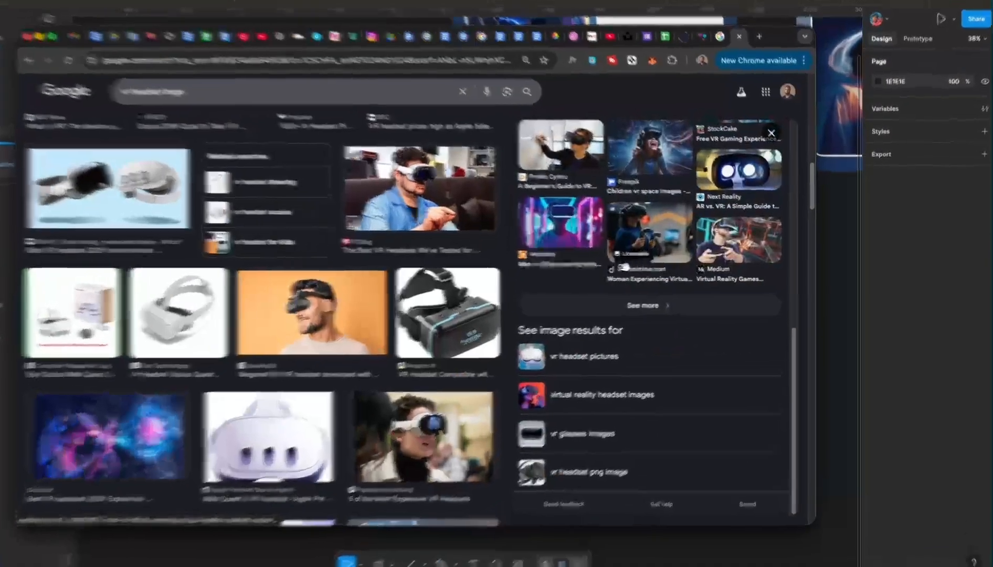
pyautogui.click(595, 226)
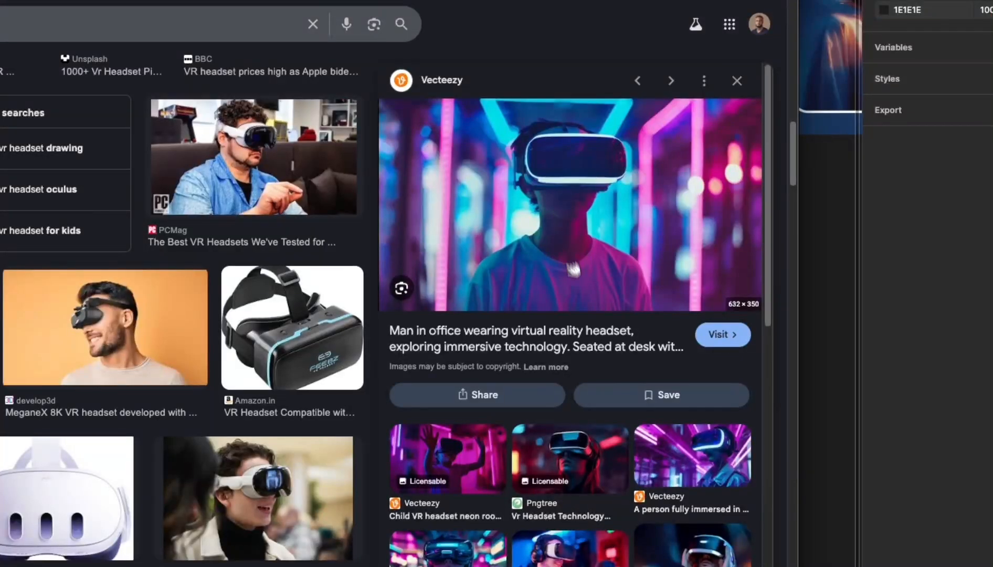
pyautogui.scroll(-5, 573, 270)
pyautogui.click(582, 383)
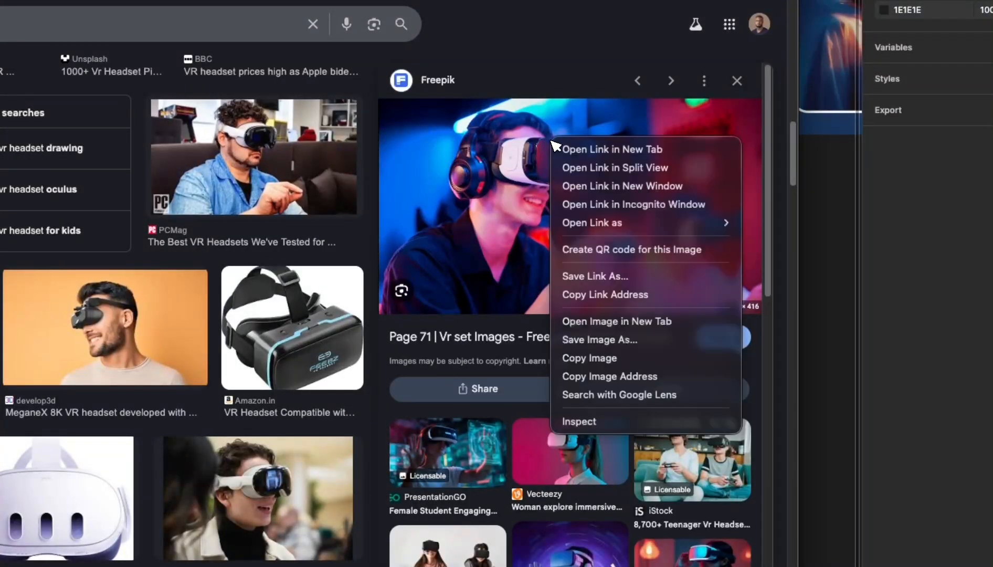
pyautogui.scroll(-6, 602, 364)
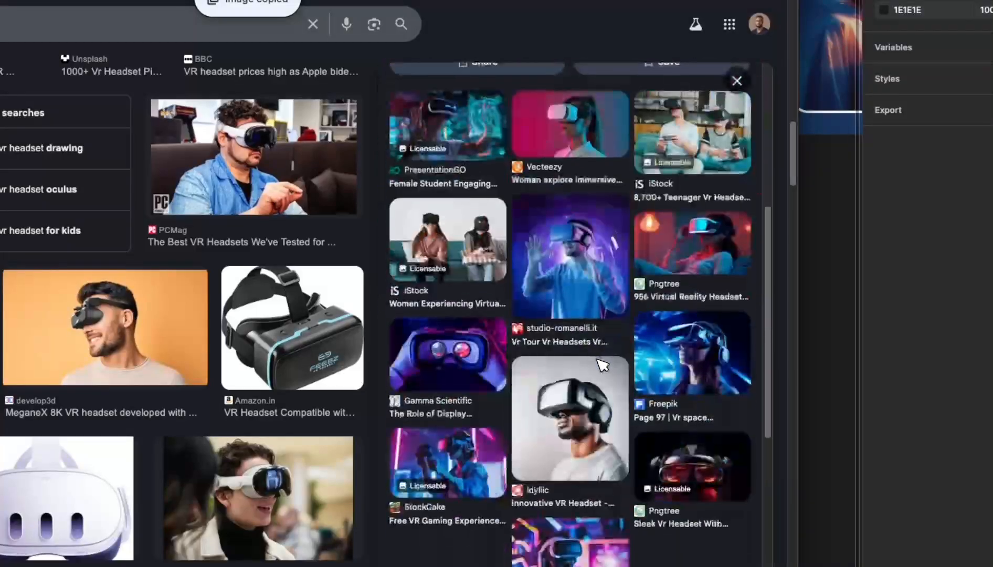
pyautogui.click(694, 250)
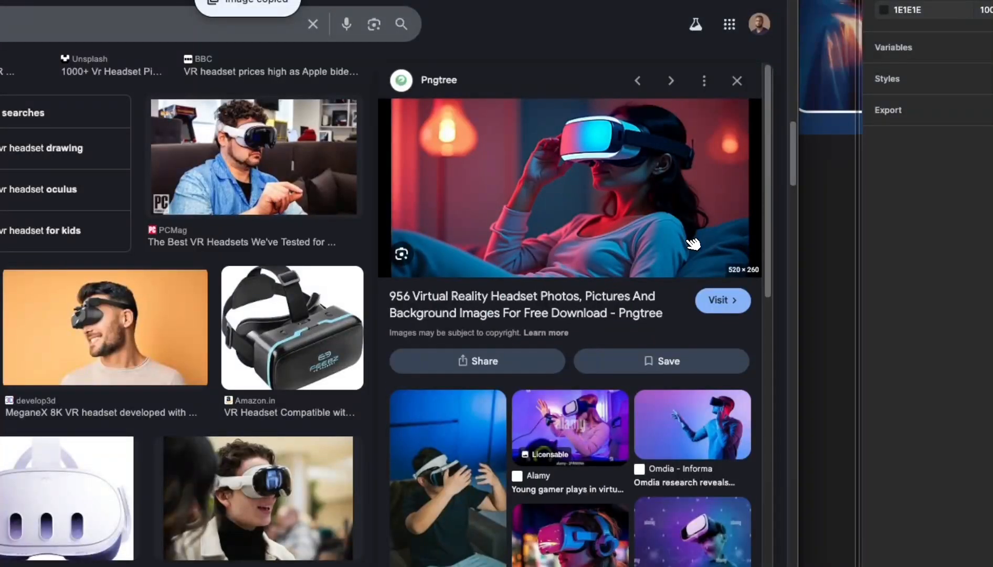
pyautogui.scroll(-3, 660, 238)
# - Copy the StockCake image of a woman in a pink VR headset and go back to Figma
pyautogui.click(568, 424)
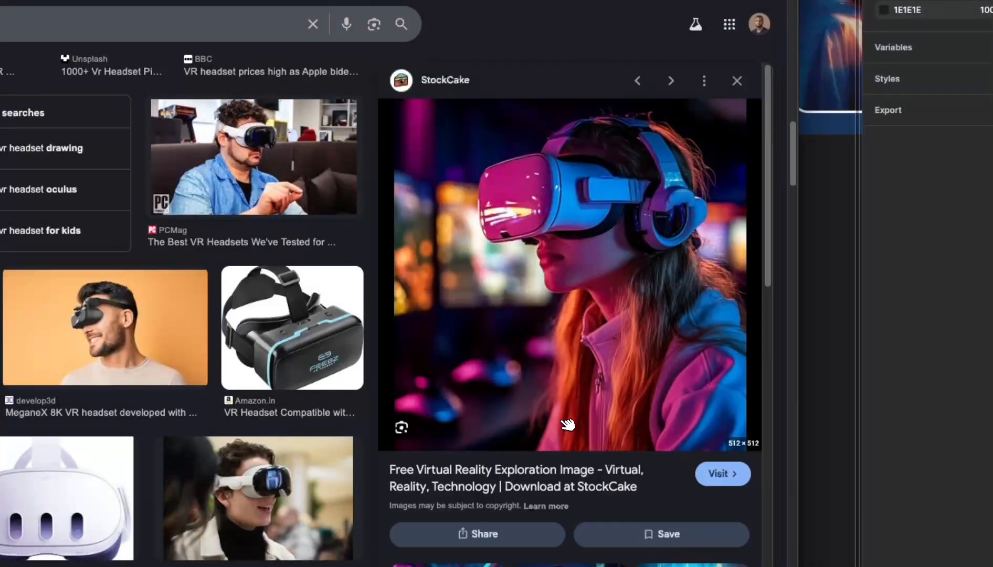
pyautogui.rightClick(600, 210)
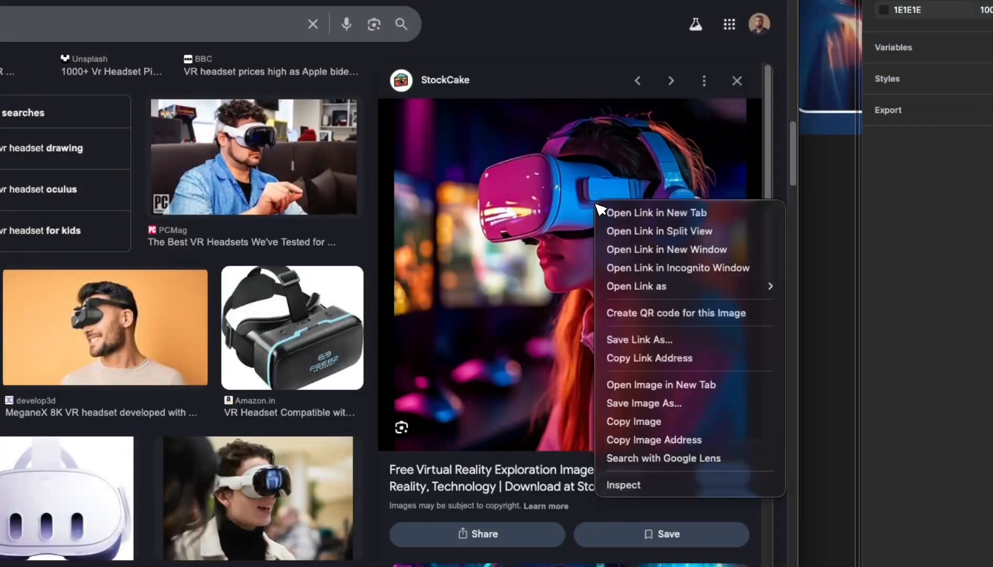
pyautogui.click(641, 421)
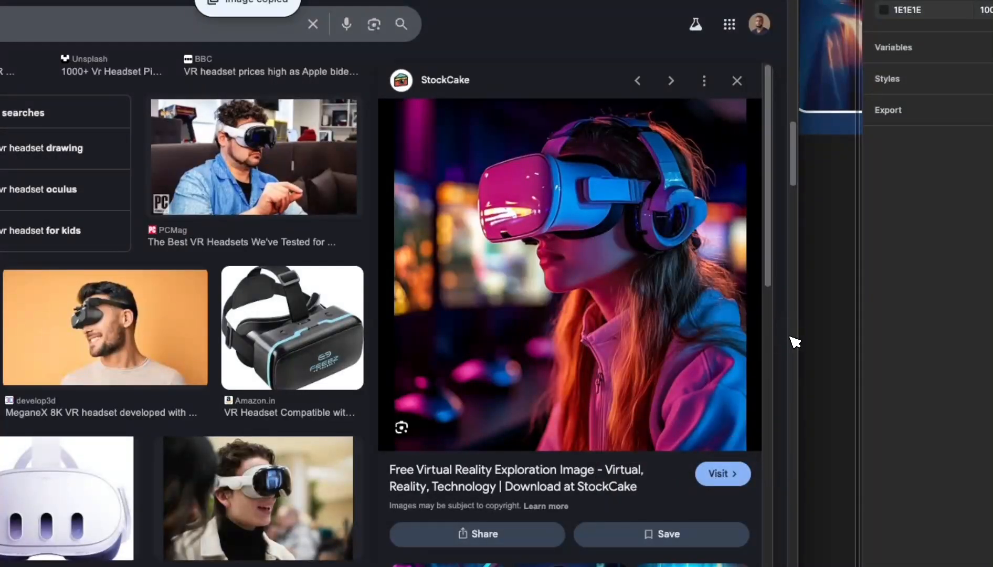
pyautogui.click(822, 330)
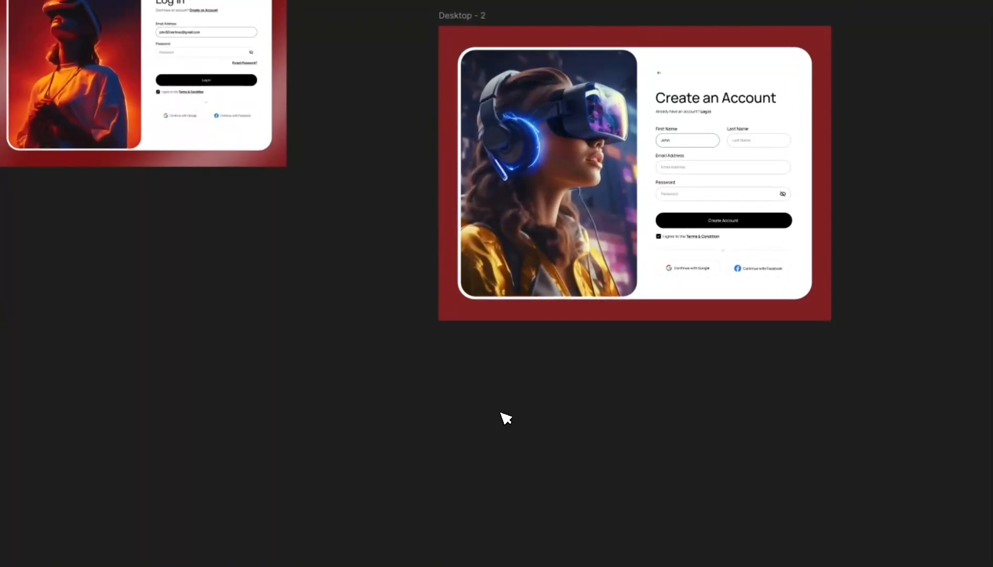
# - Replace Desktop - 2's left photo with the pink-headset VR image, scaled and centred in the panel
pyautogui.hotkey('ctrl', 'v')
pyautogui.moveTo(473, 314); pyautogui.dragTo(615, 479)
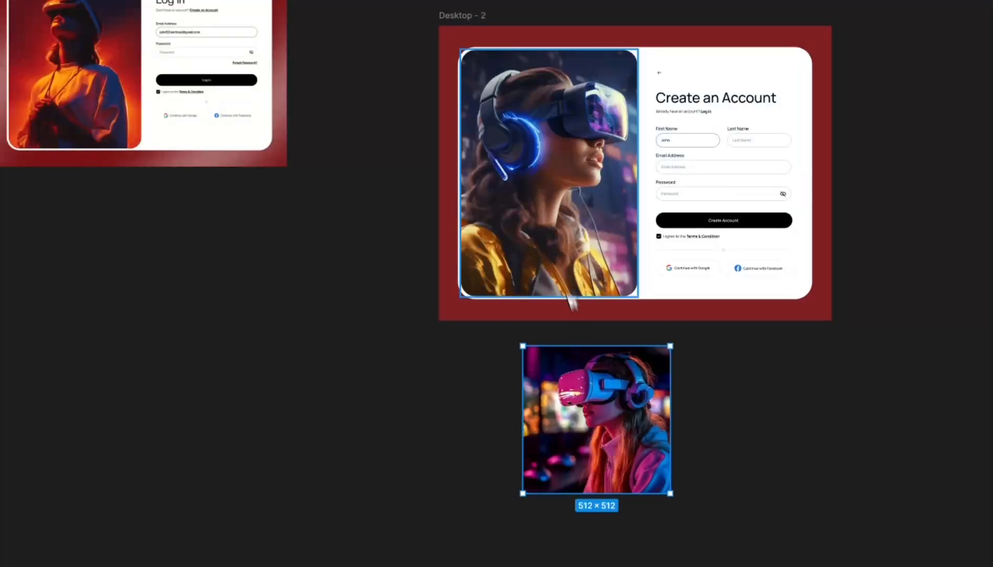
pyautogui.moveTo(674, 492); pyautogui.dragTo(632, 468)
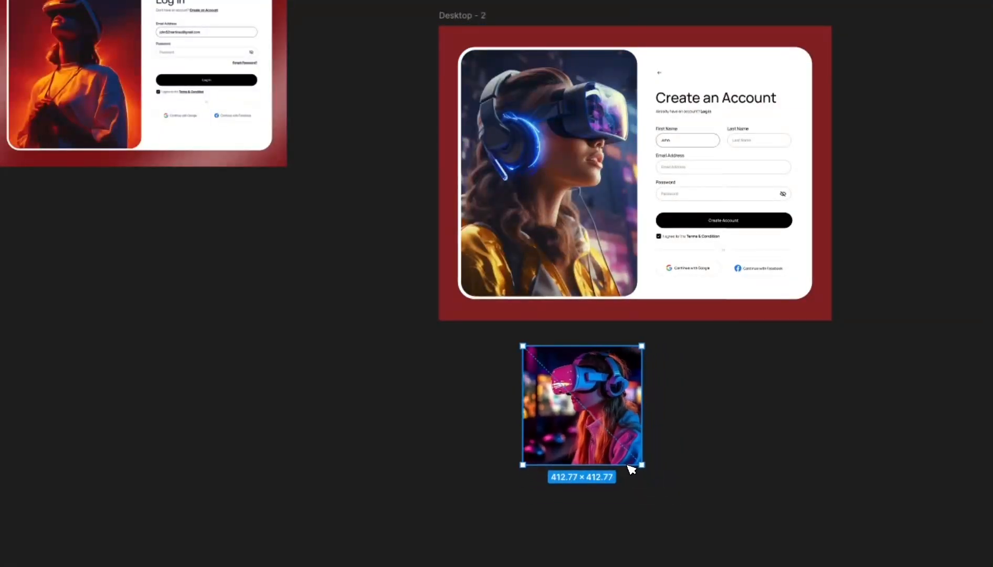
pyautogui.moveTo(578, 394); pyautogui.dragTo(538, 176)
pyautogui.click(550, 103)
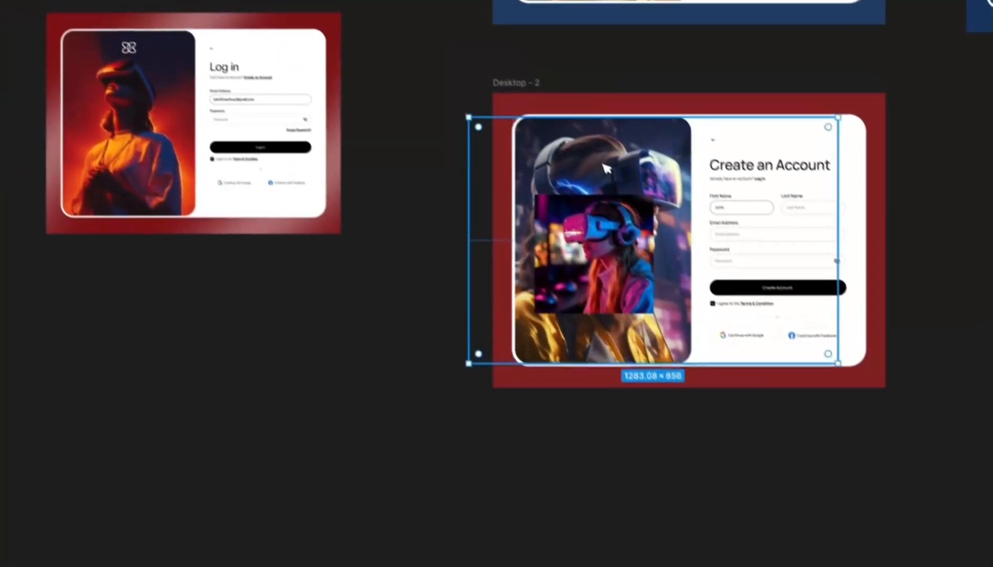
pyautogui.press('Delete')
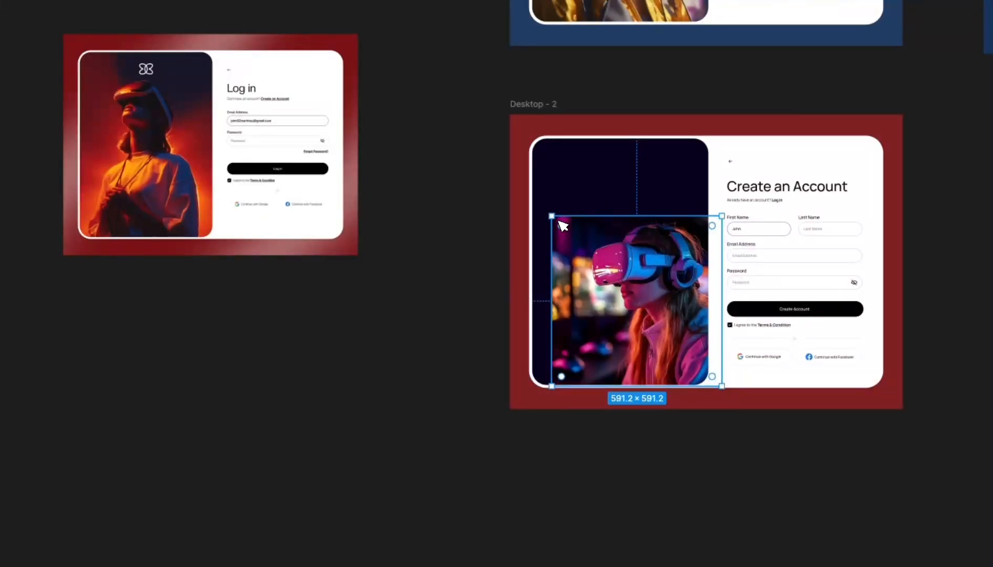
pyautogui.moveTo(563, 226); pyautogui.dragTo(485, 145)
pyautogui.moveTo(531, 196); pyautogui.dragTo(593, 231)
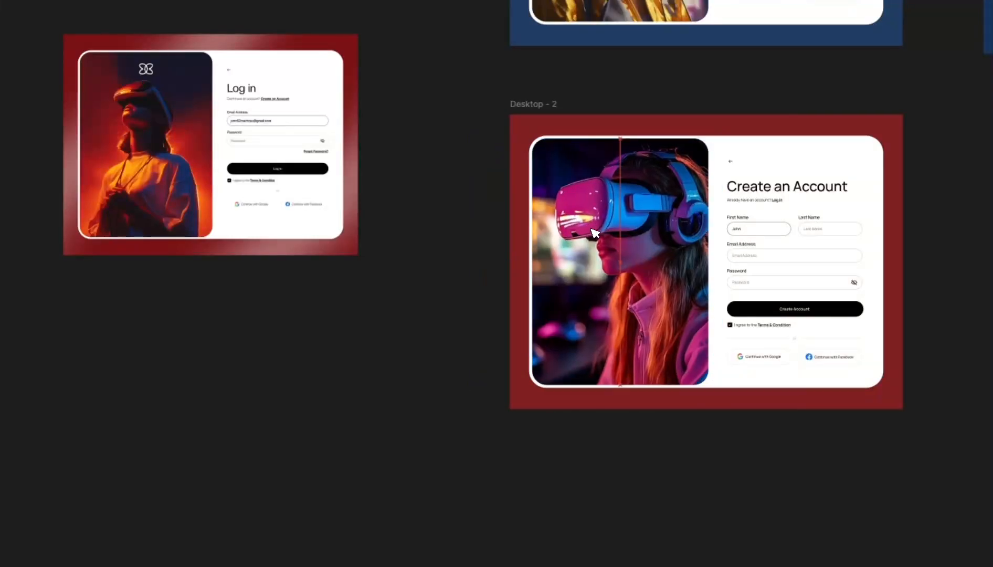
# - Move the red Log in reference screen beside Desktop - 2
pyautogui.scroll(-4, 424, 217)
pyautogui.scroll(5, 330, 178)
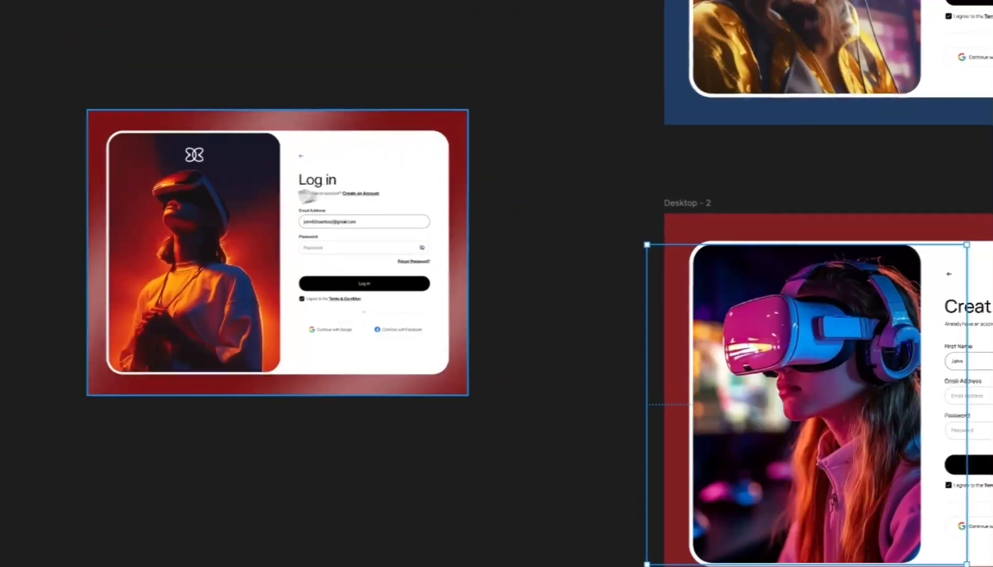
pyautogui.scroll(-2, 273, 215)
pyautogui.scroll(3, 725, 298)
pyautogui.click(682, 258)
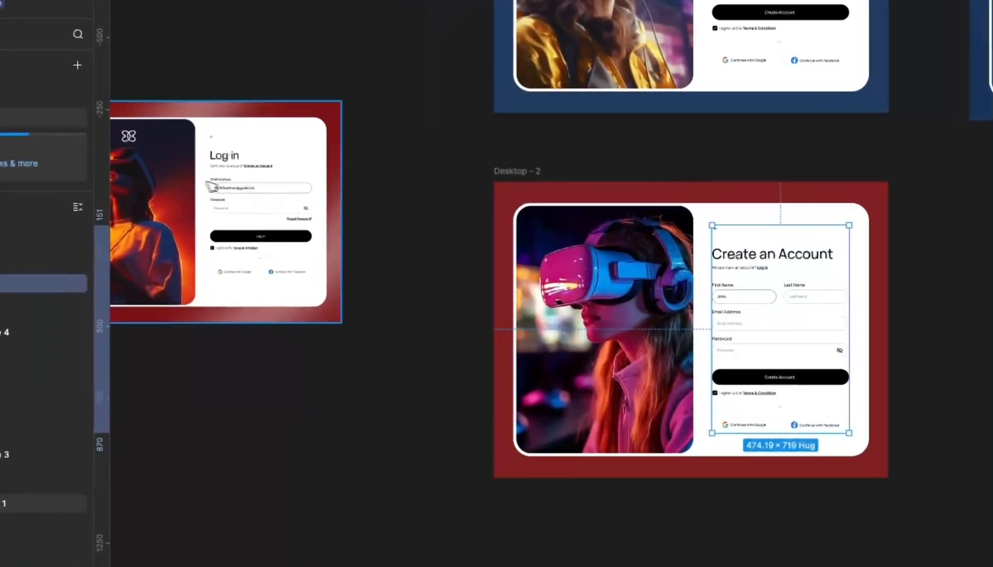
pyautogui.moveTo(231, 181); pyautogui.dragTo(324, 286)
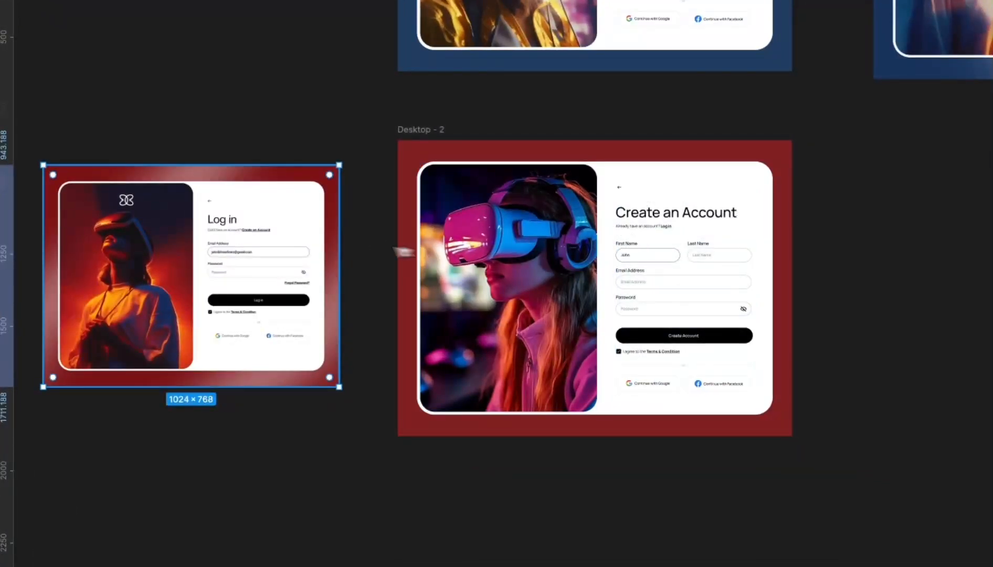
pyautogui.moveTo(262, 240); pyautogui.dragTo(720, 235)
pyautogui.scroll(5, 708, 235)
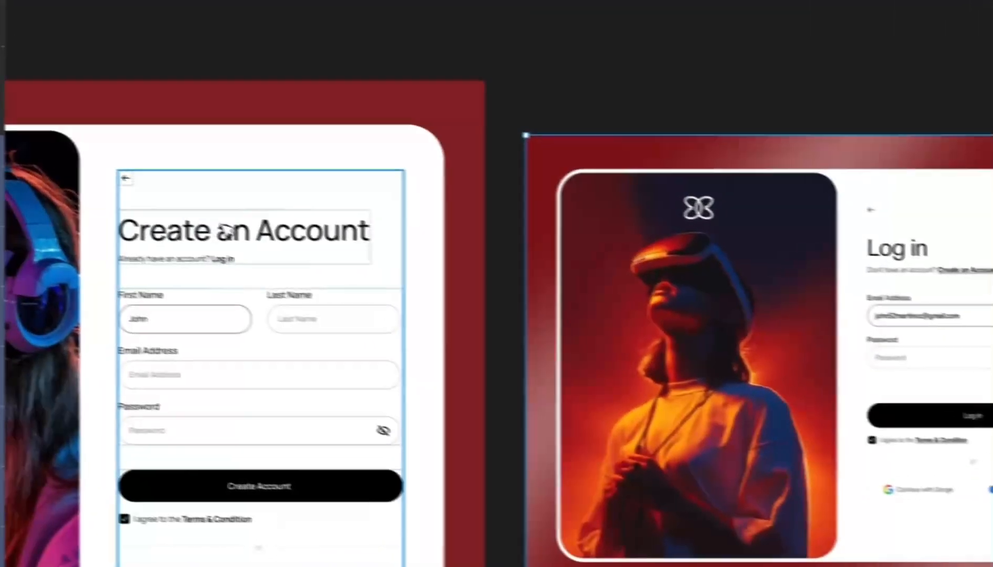
# - Change Desktop - 2's heading from 'Create an Account' to 'Log in'
pyautogui.doubleClick(266, 248)
pyautogui.doubleClick(267, 248)
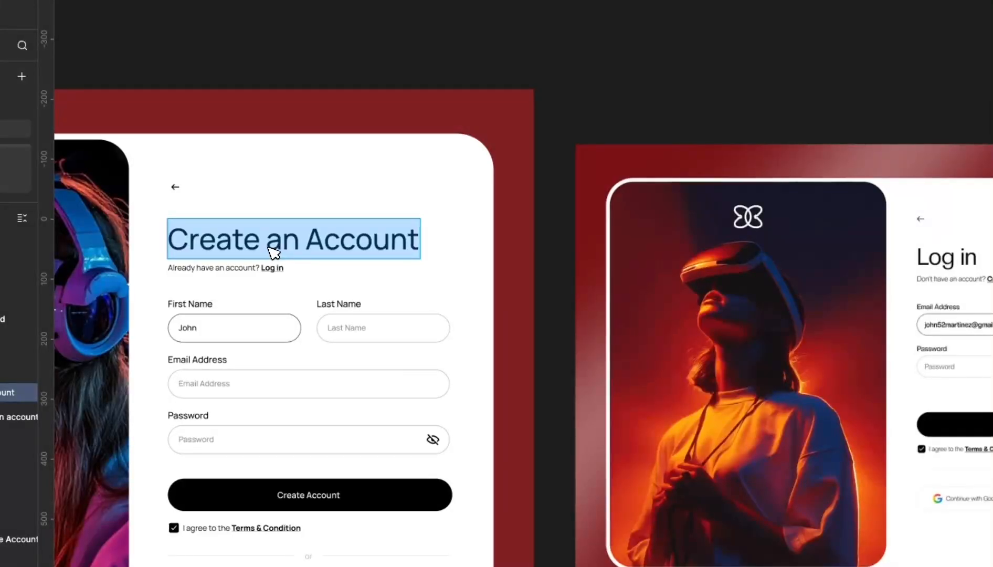
pyautogui.write('Log in')
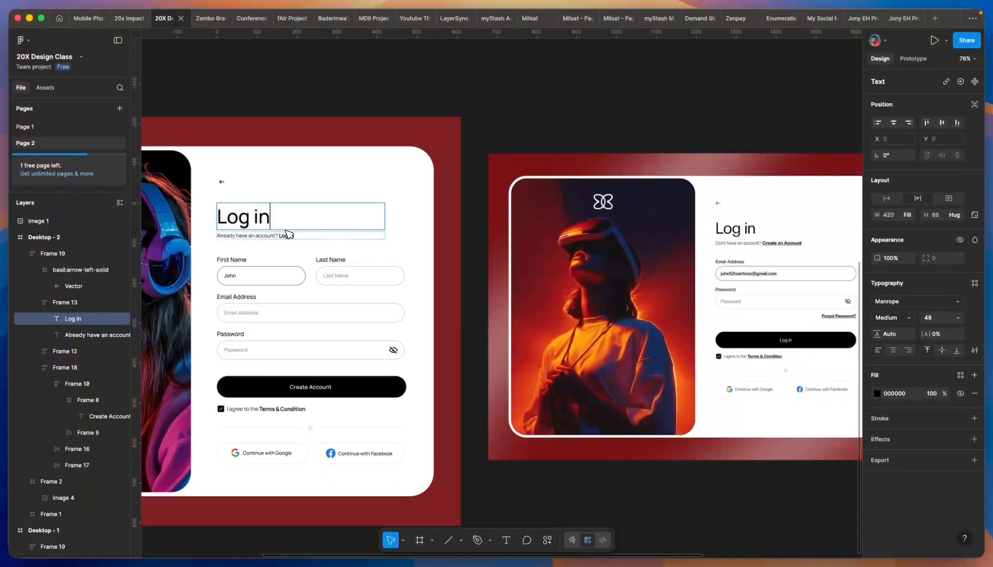
pyautogui.scroll(2, 274, 244)
# - Rewrite the subtitle as "Don't have an account? Create an account"
pyautogui.doubleClick(282, 235)
pyautogui.moveTo(280, 235); pyautogui.dragTo(208, 235)
pyautogui.scroll(-2, 278, 256)
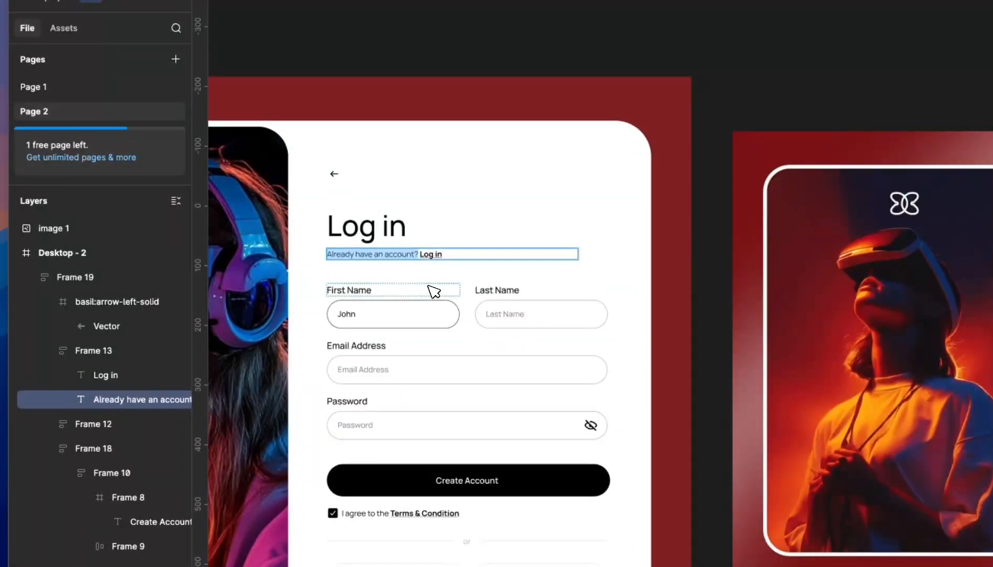
pyautogui.write("Don't")
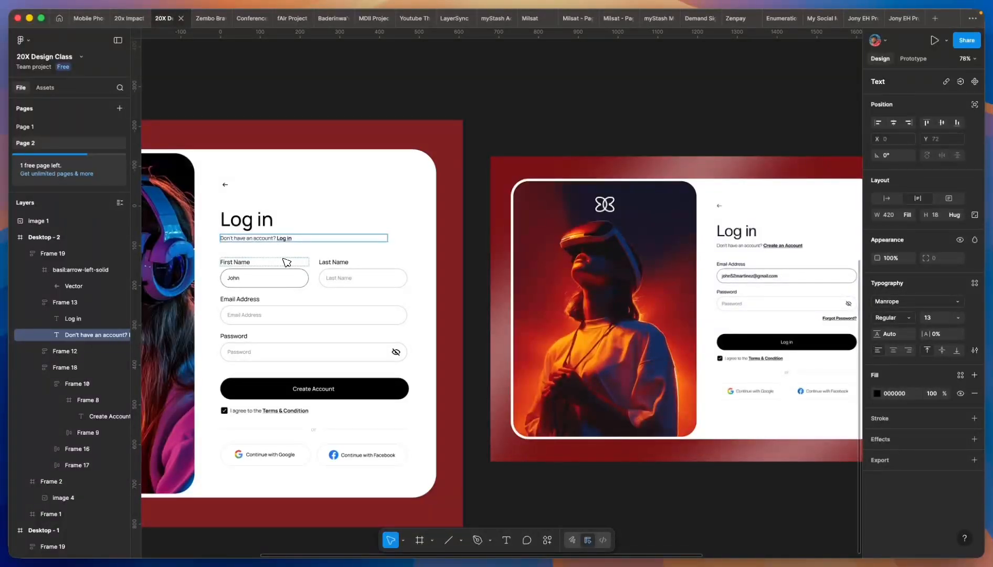
pyautogui.scroll(5, 287, 257)
pyautogui.moveTo(277, 241); pyautogui.dragTo(314, 243)
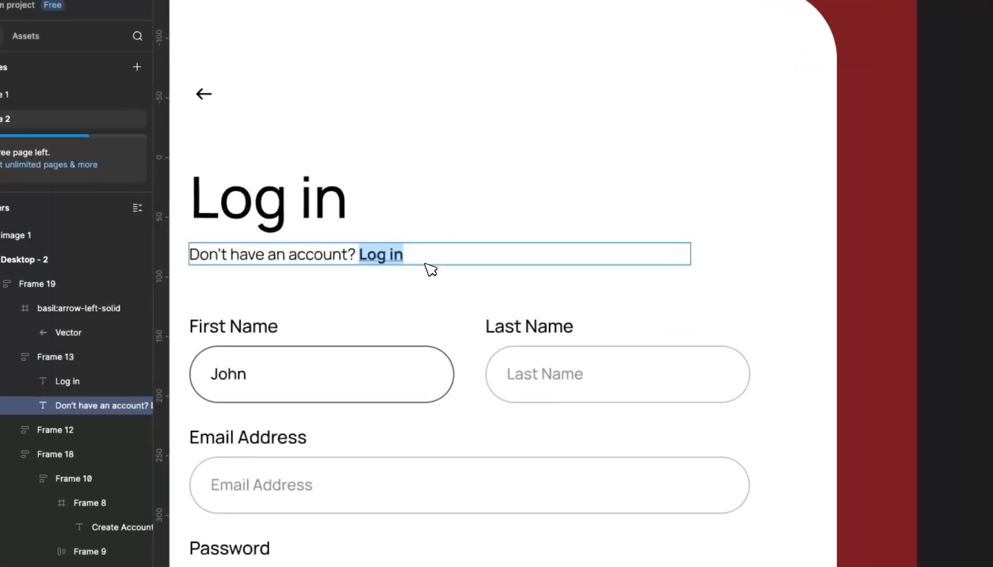
pyautogui.write('Create an account')
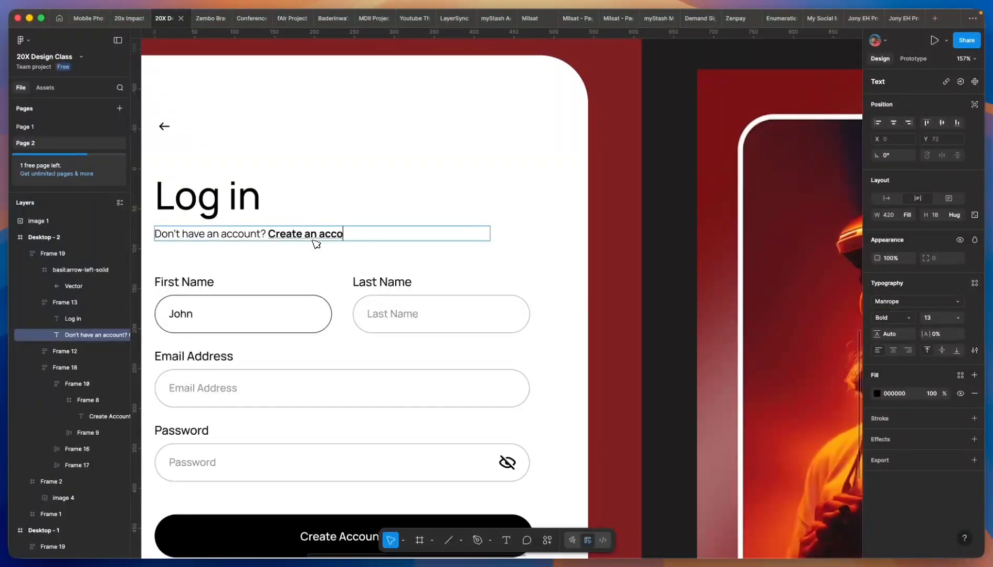
pyautogui.scroll(-5, 309, 250)
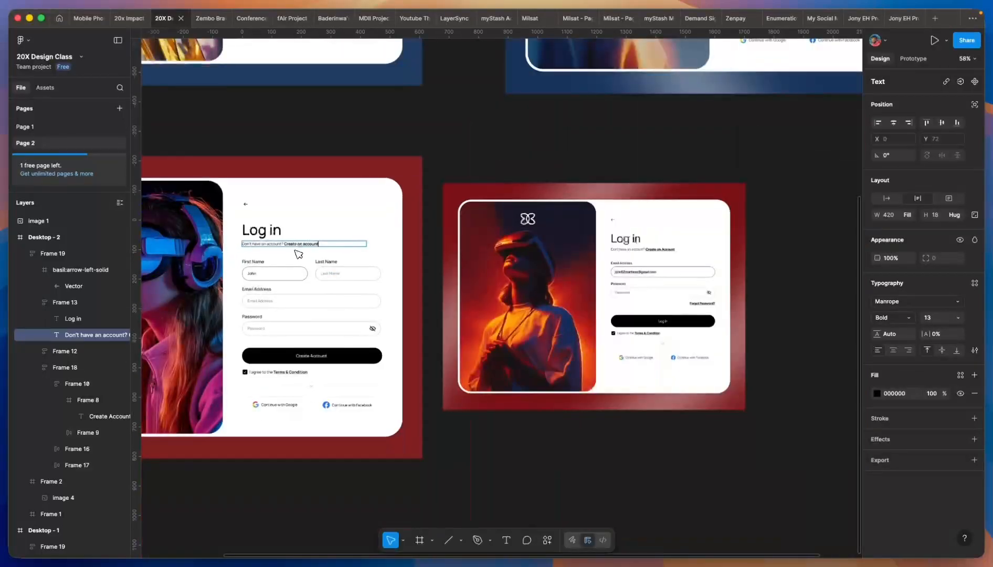
pyautogui.scroll(3, 325, 265)
pyautogui.scroll(-3, 272, 307)
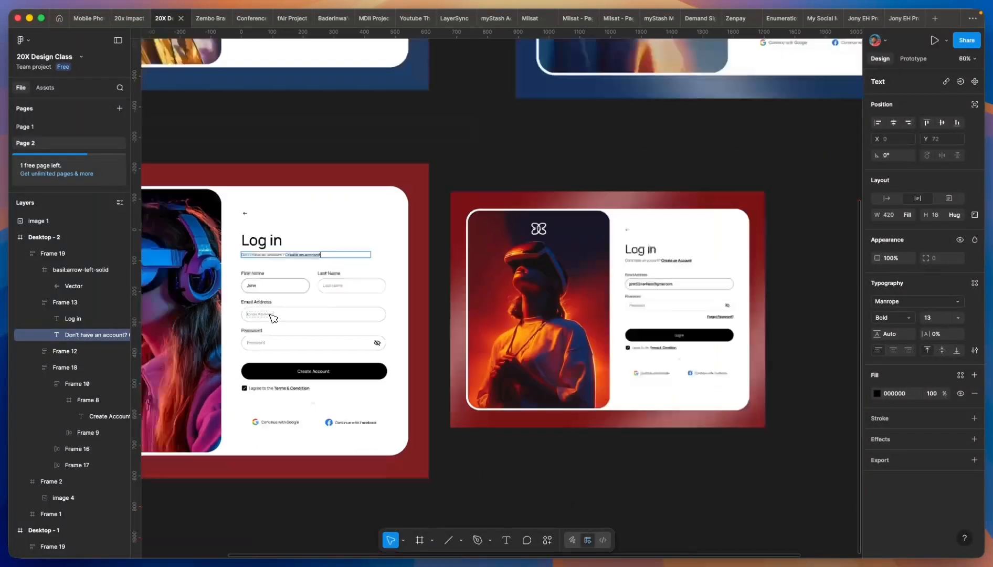
pyautogui.scroll(1, 283, 318)
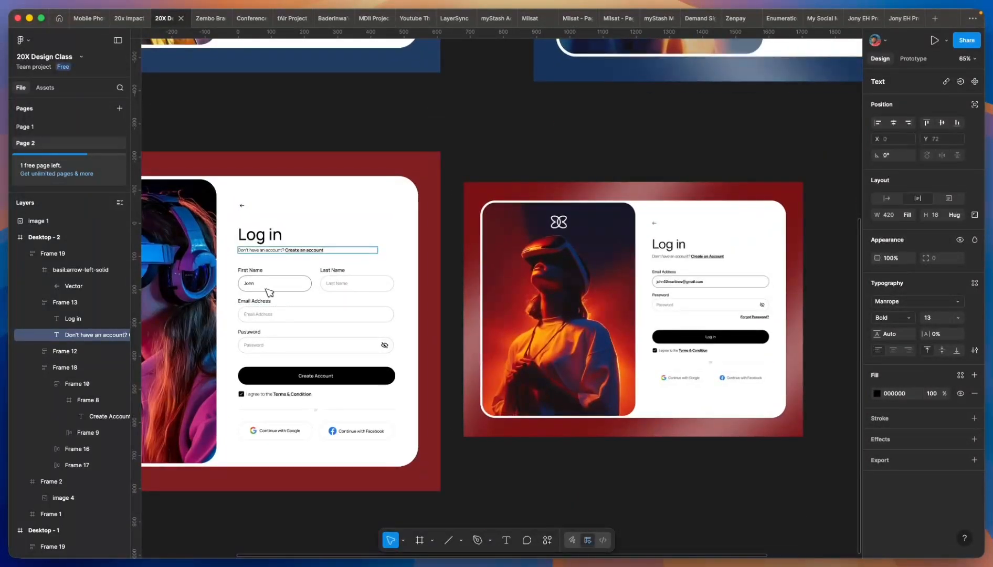
pyautogui.scroll(1, 271, 310)
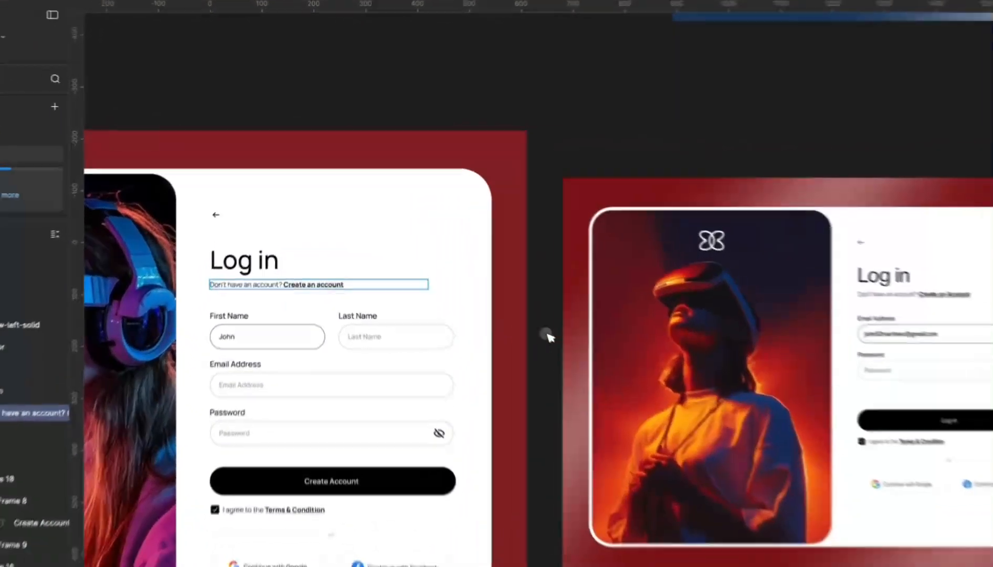
# - Delete the First Name and Last Name field row from the form
pyautogui.click(346, 275)
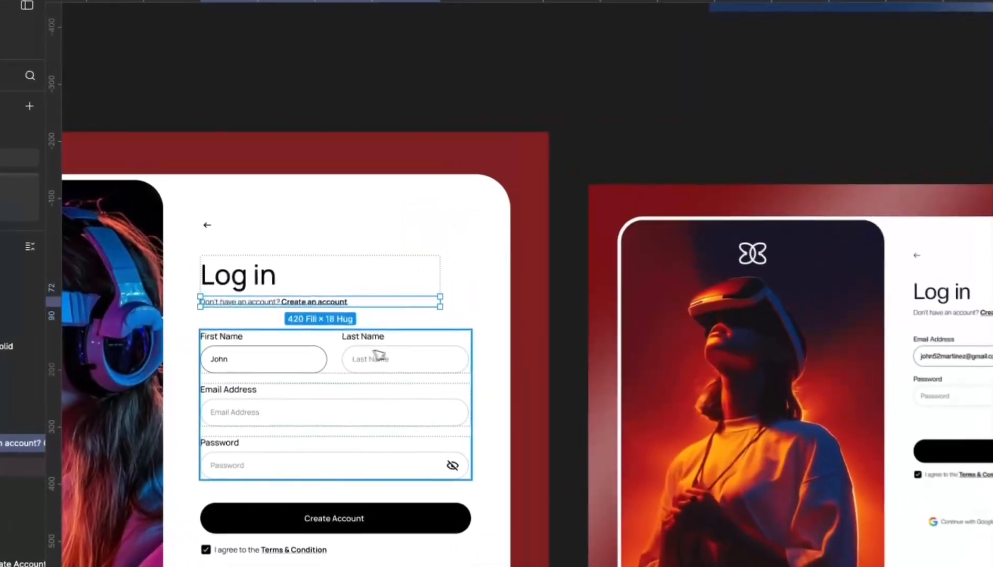
pyautogui.press('Delete')
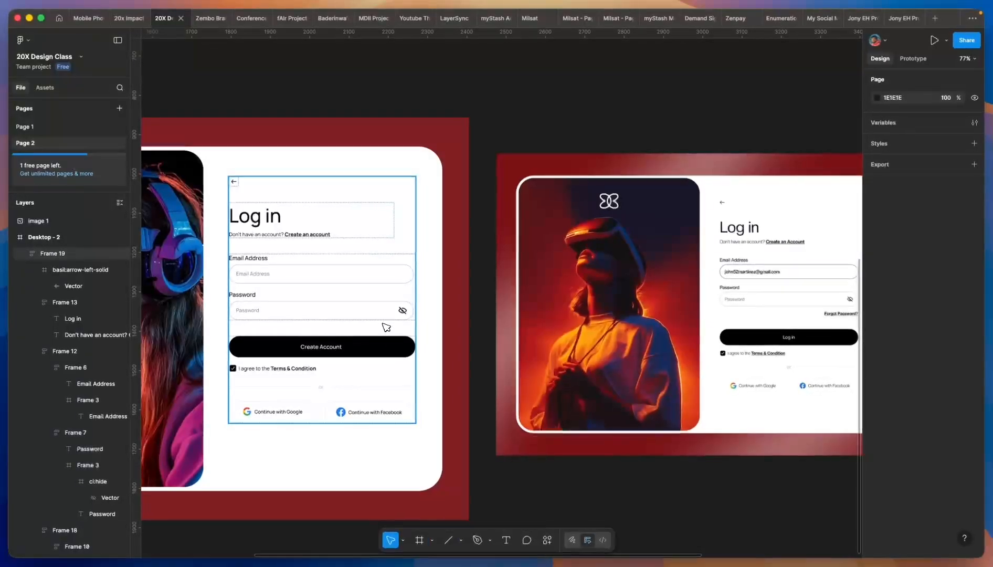
pyautogui.scroll(5, 314, 273)
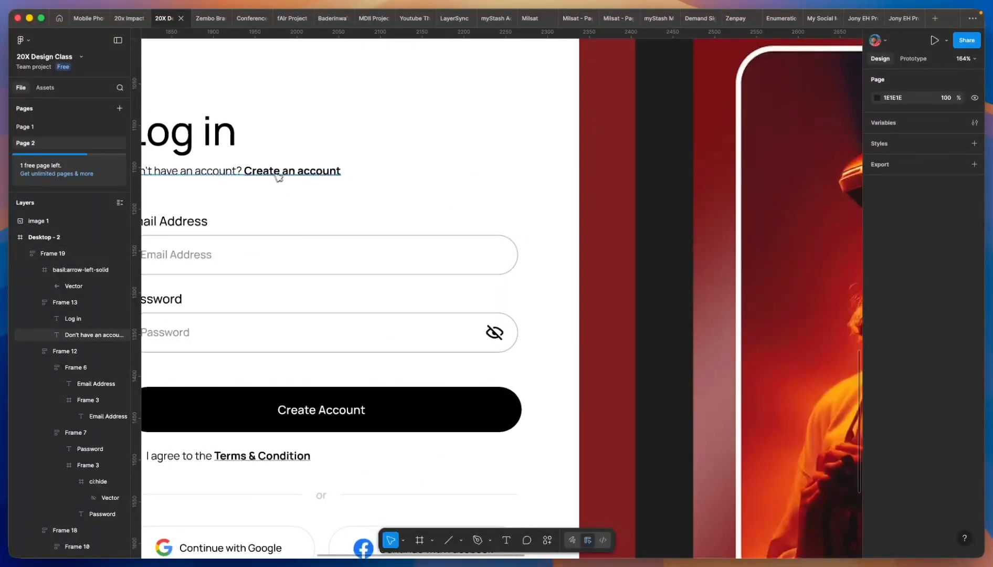
pyautogui.scroll(-3, 279, 177)
# - Duplicate the subtitle below Password and retype it as 'Forgot password?', sized to its text
pyautogui.click(286, 171)
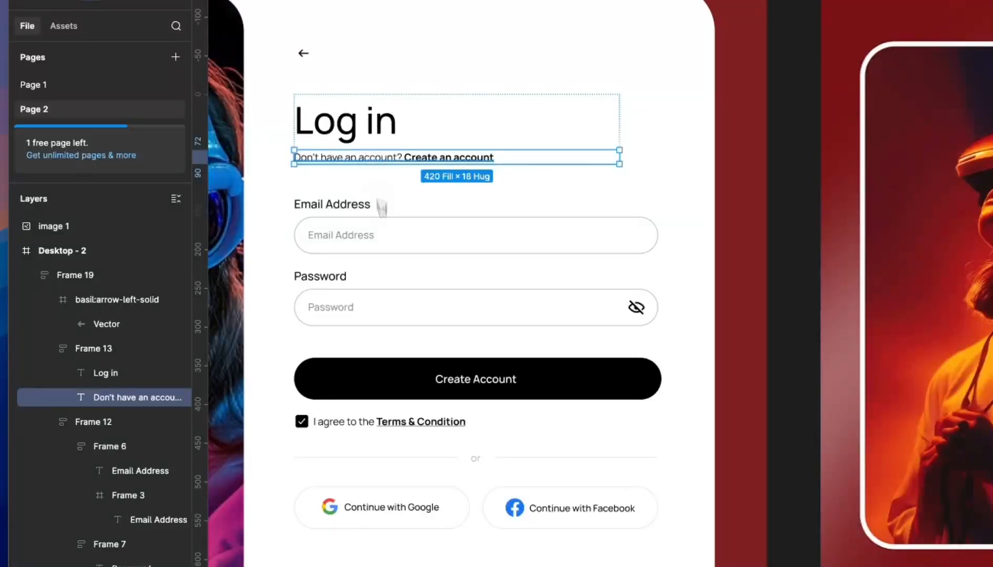
pyautogui.moveTo(382, 208); pyautogui.dragTo(398, 353)
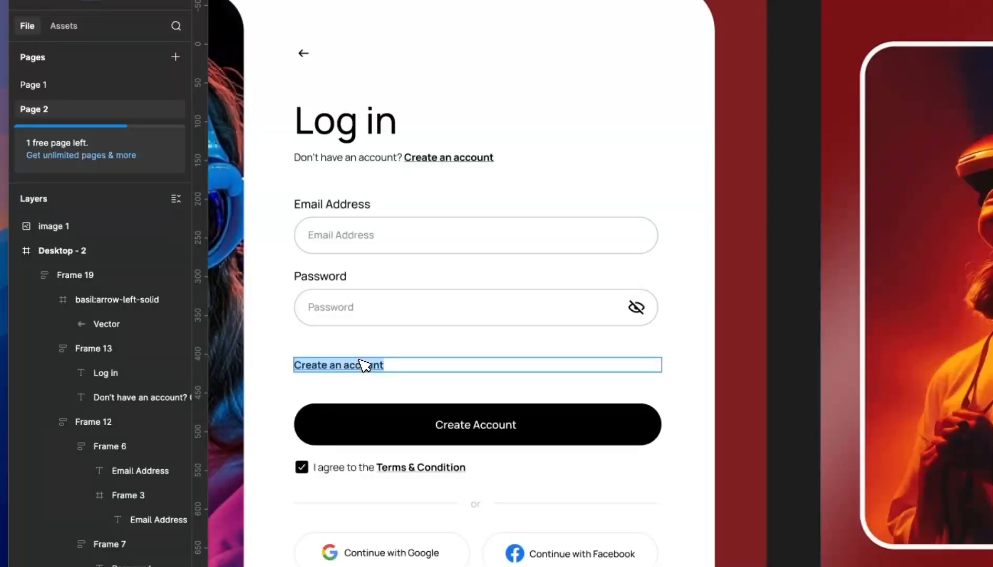
pyautogui.write('t pas')
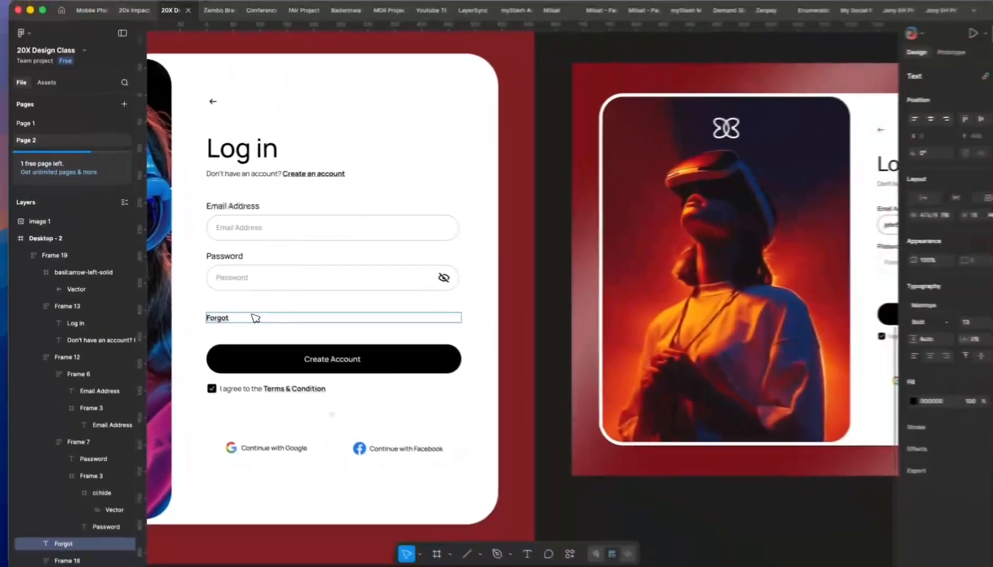
pyautogui.write('s')
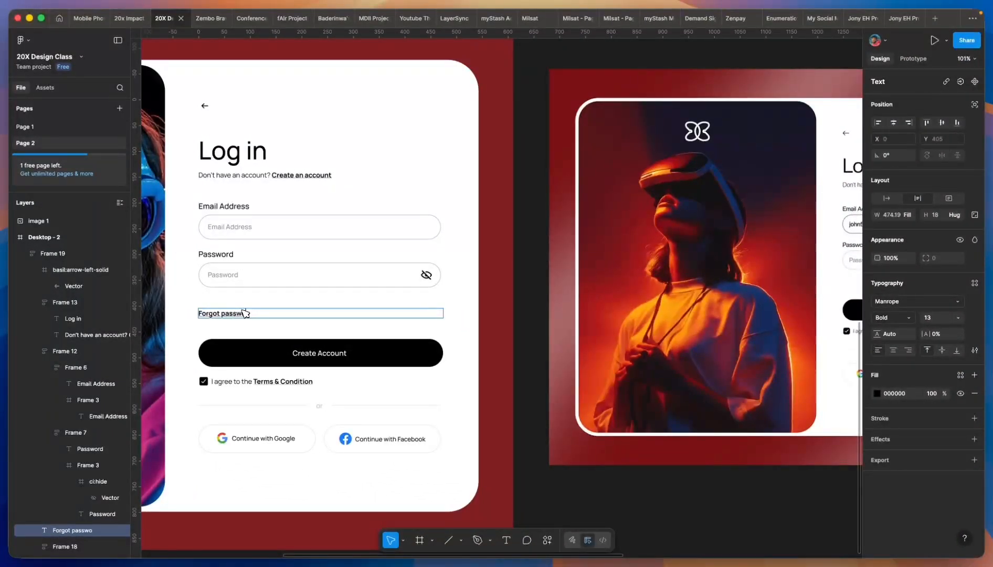
pyautogui.scroll(-3, 243, 313)
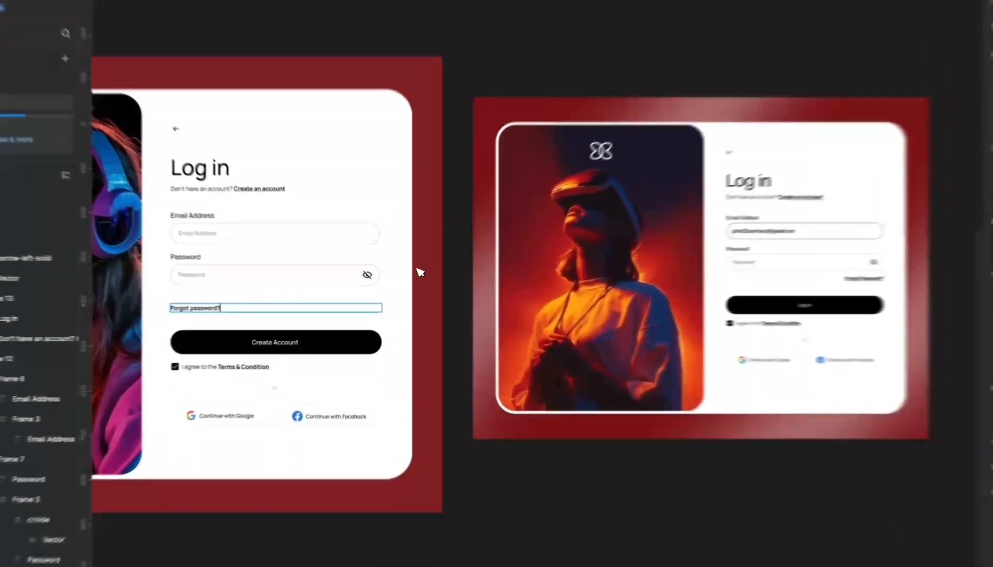
pyautogui.press('Escape')
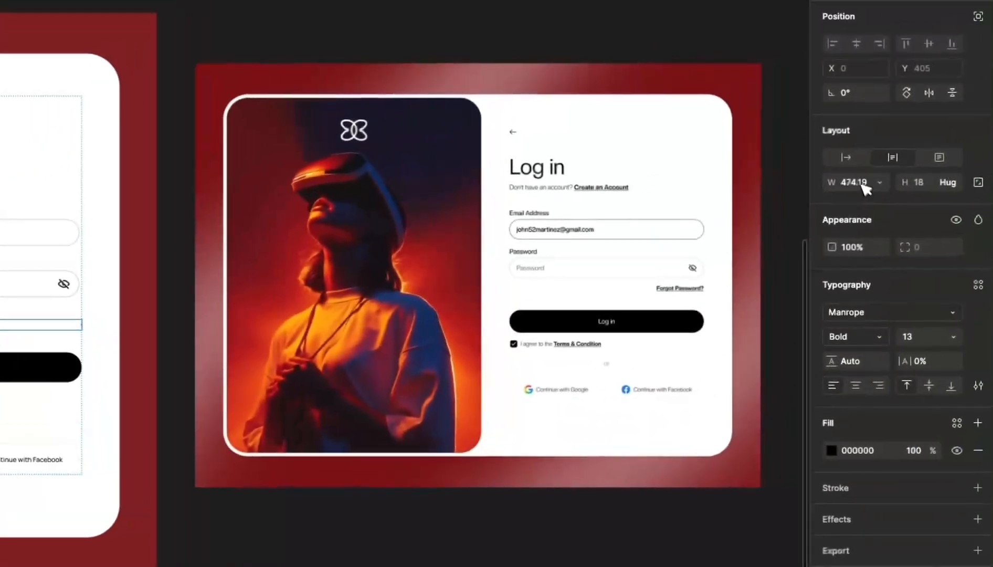
pyautogui.click(843, 159)
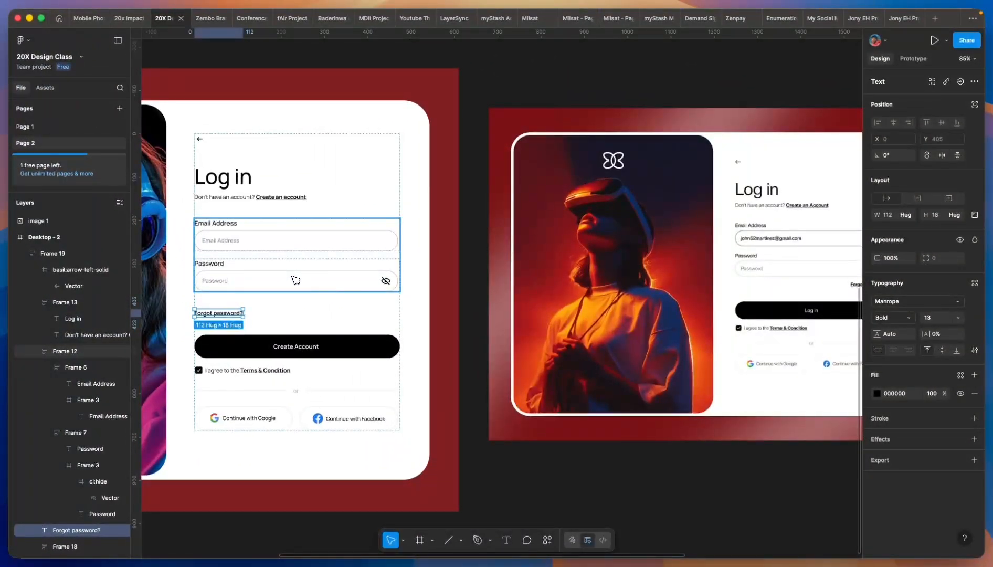
pyautogui.scroll(-3, 244, 329)
pyautogui.scroll(5, 244, 318)
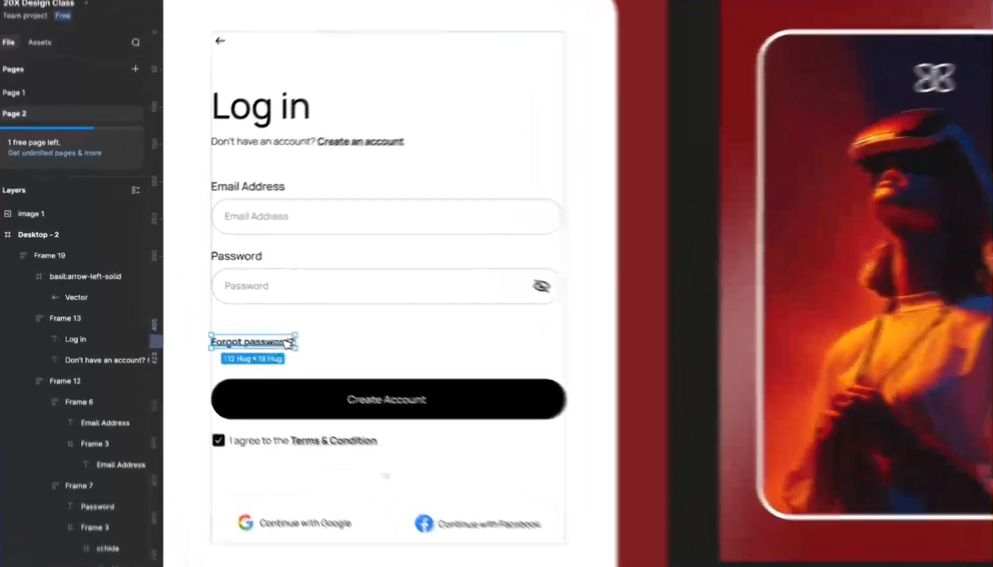
pyautogui.moveTo(287, 344)
pyautogui.mouseDown()
pyautogui.moveTo(354, 263)
pyautogui.moveTo(346, 231)
pyautogui.moveTo(301, 337)
pyautogui.mouseUp()
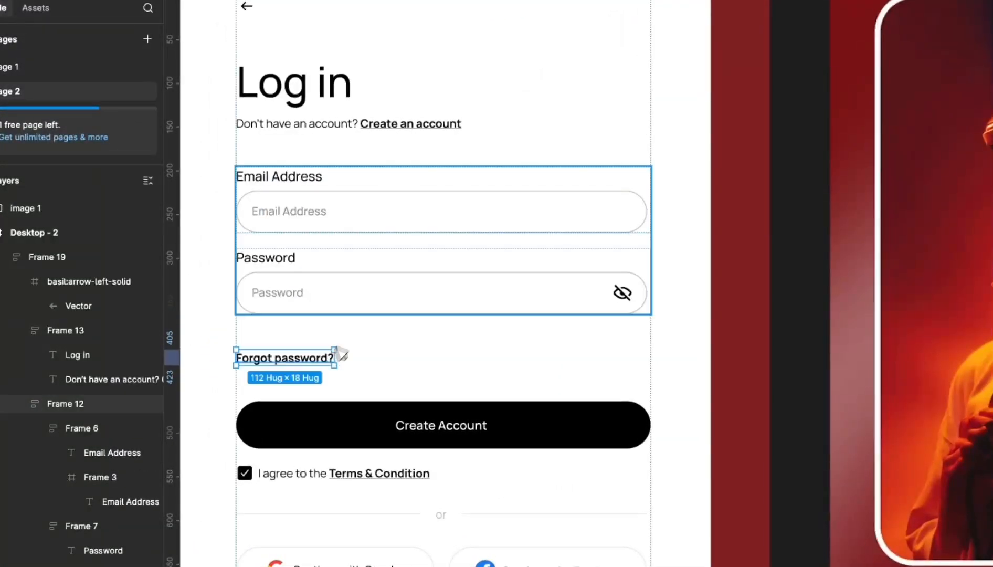
# - Move 'Forgot password?' into the email and password group and right-align it
pyautogui.click(391, 274)
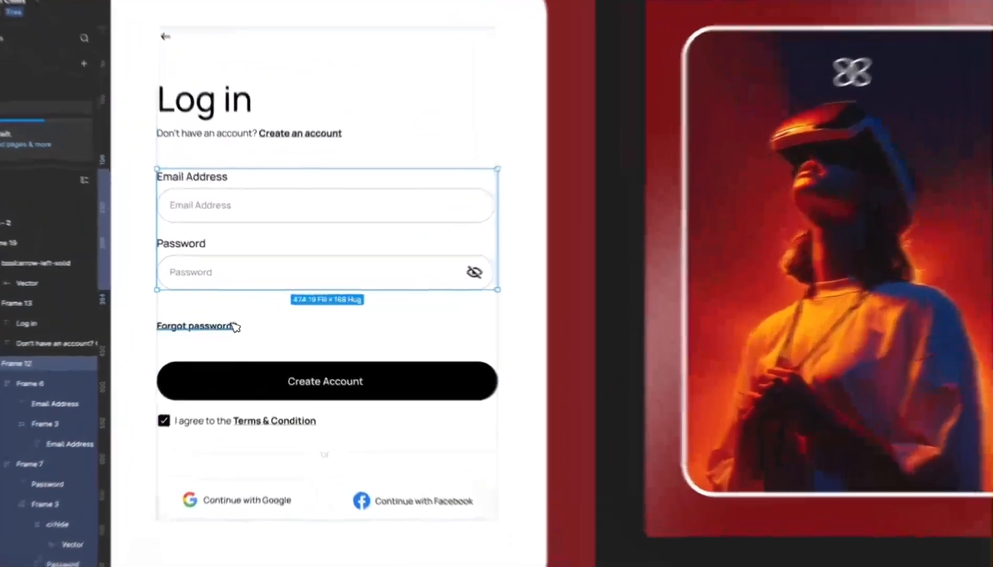
pyautogui.click(235, 324)
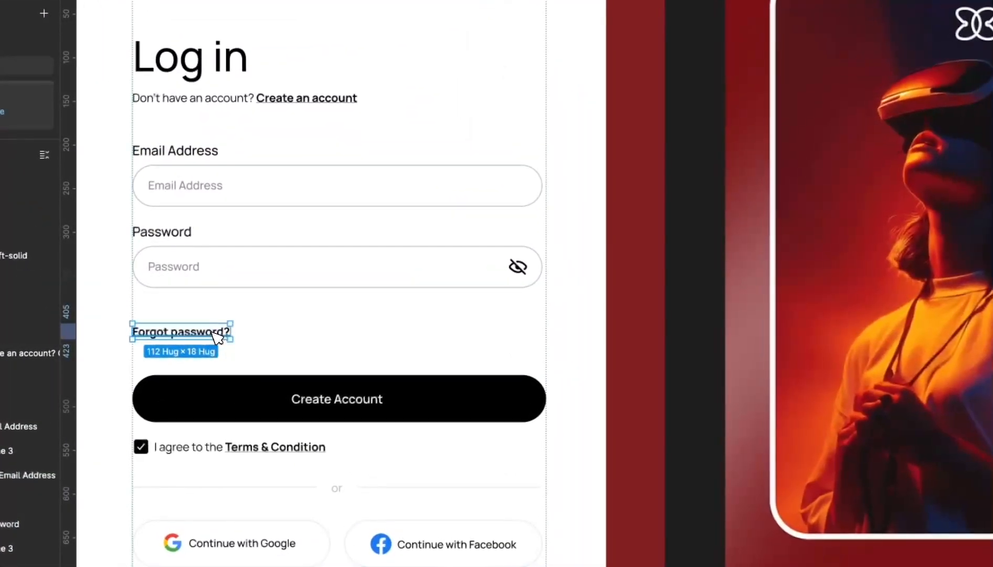
pyautogui.hotkey('ctrl', 'x')
pyautogui.doubleClick(260, 243)
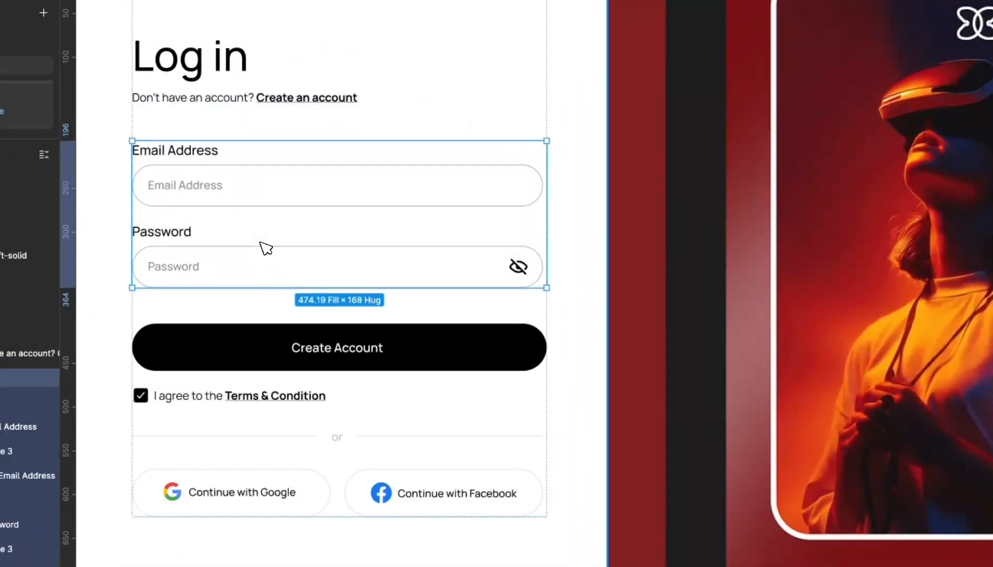
pyautogui.hotkey('ctrl', 'v')
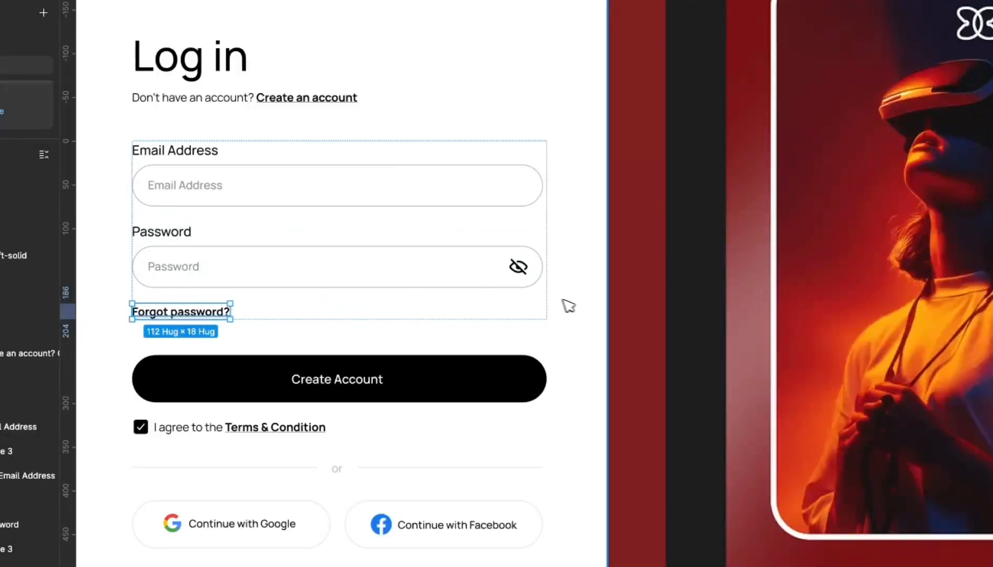
pyautogui.click(451, 295)
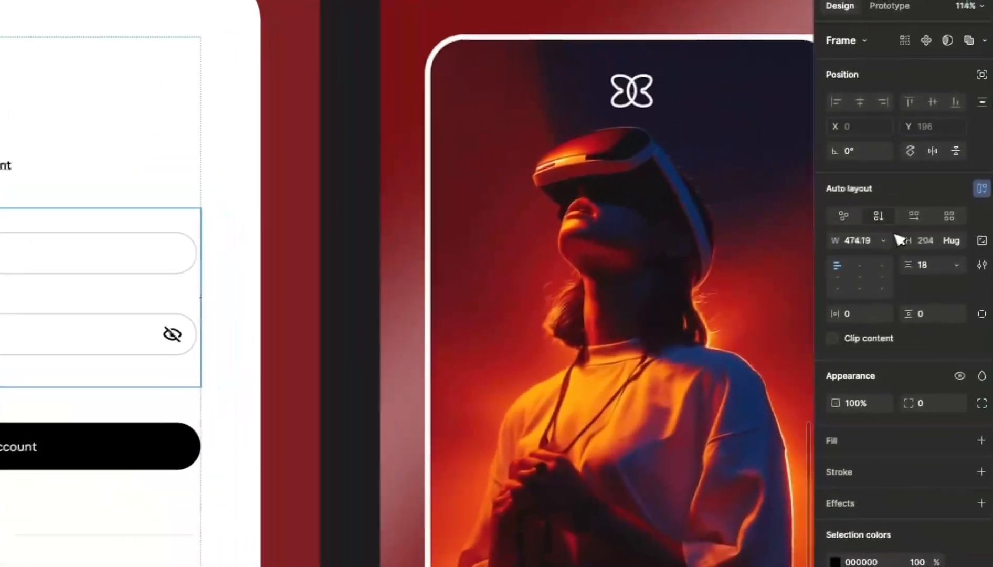
pyautogui.click(873, 268)
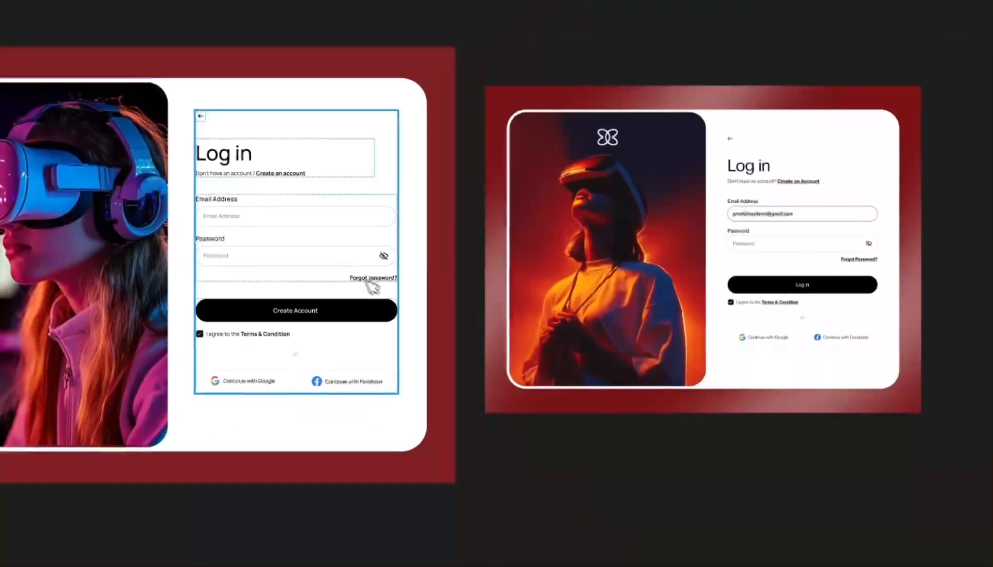
pyautogui.scroll(3, 393, 306)
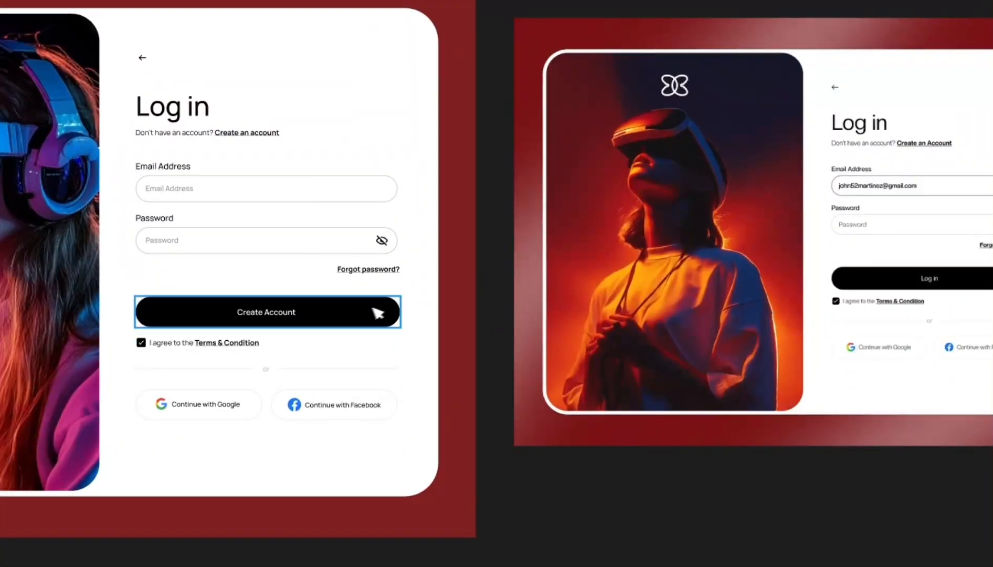
# - Change the black button's 'Create Account' label to 'Log in', centred horizontally and vertically
pyautogui.scroll(4, 342, 309)
pyautogui.click(249, 315)
pyautogui.doubleClick(249, 314)
pyautogui.doubleClick(249, 315)
pyautogui.doubleClick(249, 315)
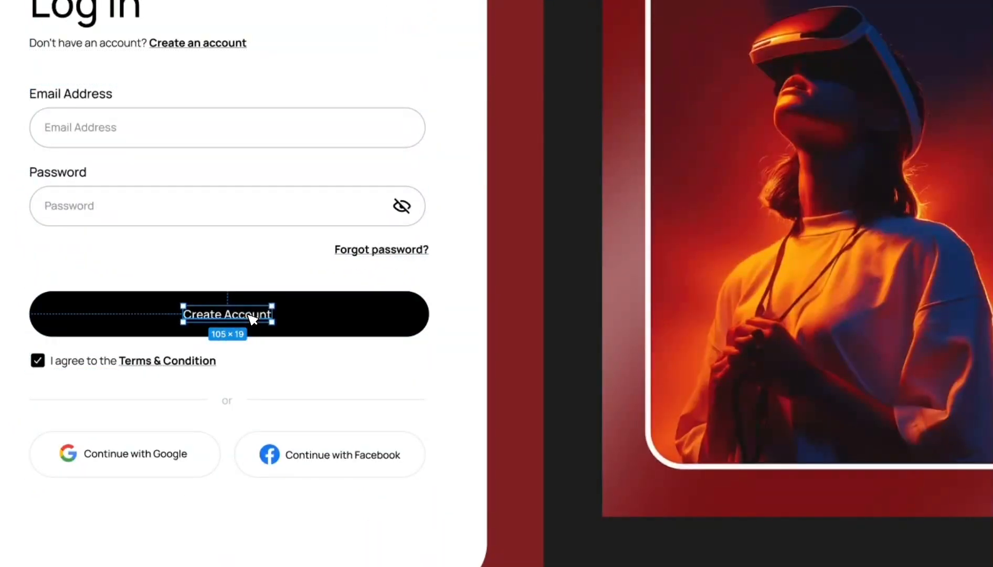
pyautogui.doubleClick(248, 315)
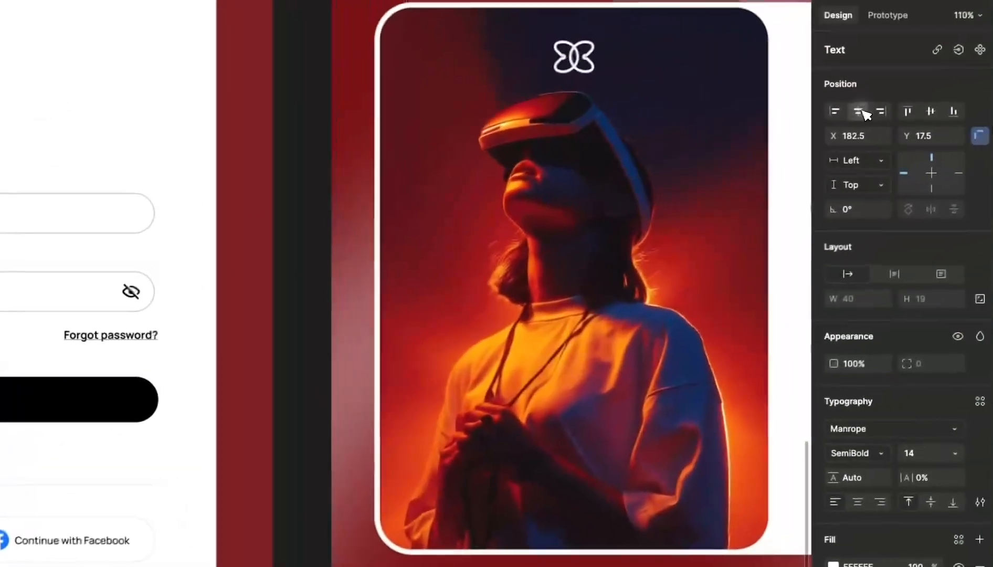
pyautogui.click(859, 111)
pyautogui.click(917, 114)
pyautogui.scroll(-4, 241, 323)
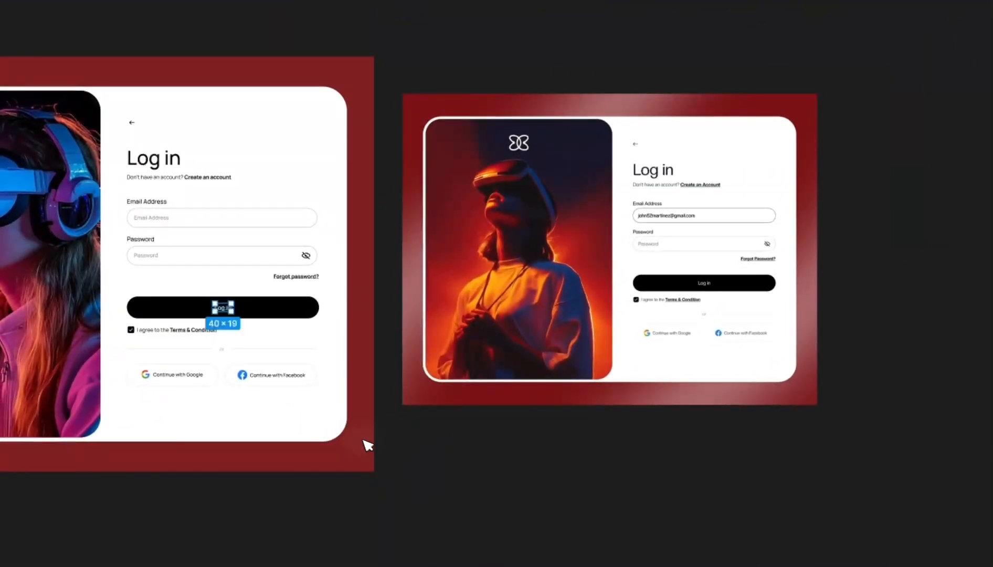
pyautogui.click(567, 473)
# - Move the right red login frame into line with the frame above it
pyautogui.moveTo(613, 281); pyautogui.dragTo(696, 275)
pyautogui.scroll(-3, 690, 272)
pyautogui.scroll(3, 527, 340)
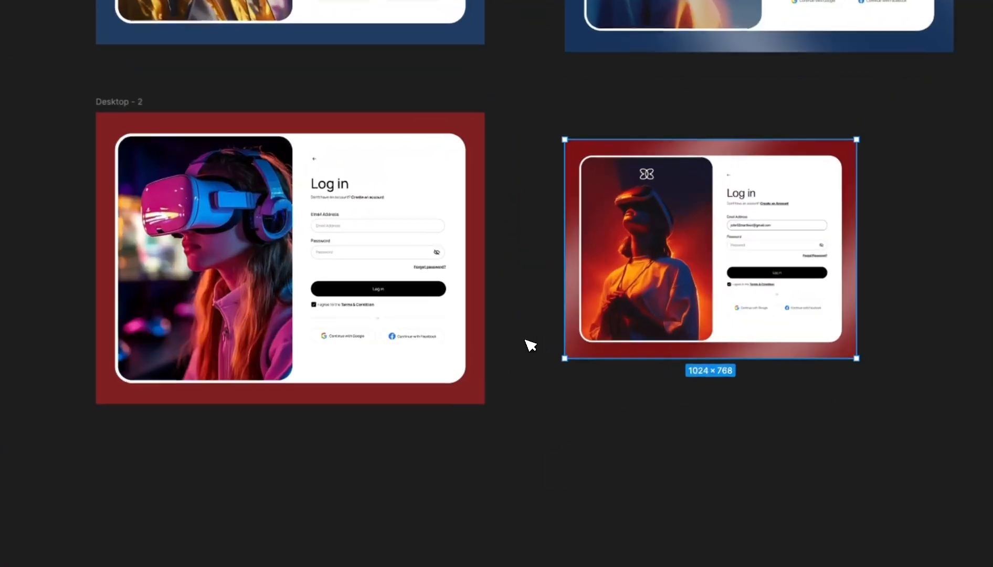
pyautogui.click(585, 411)
pyautogui.scroll(-5, 587, 414)
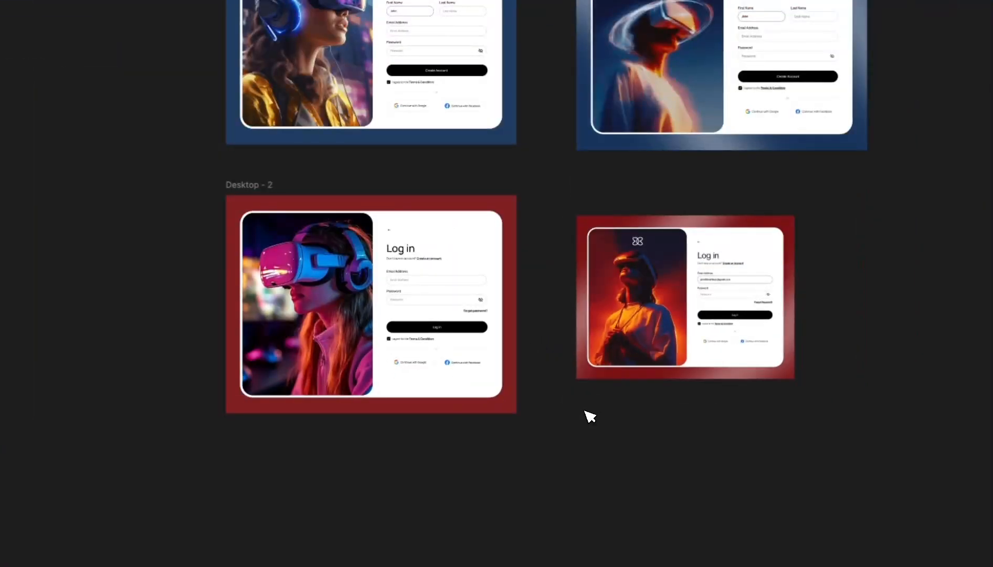
pyautogui.moveTo(698, 283)
pyautogui.mouseDown()
pyautogui.moveTo(704, 274)
pyautogui.moveTo(694, 270)
pyautogui.mouseUp()
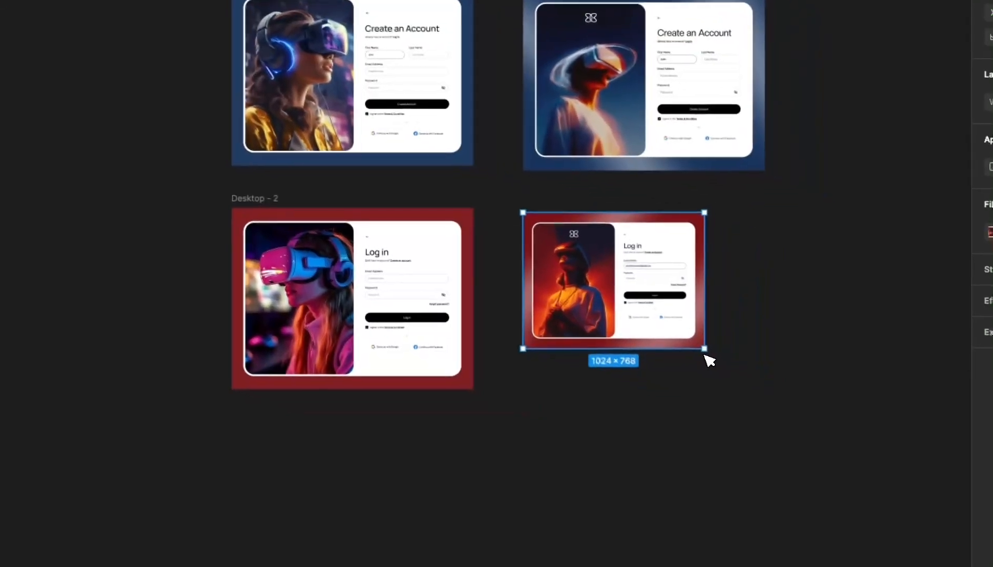
# - Resize the right login frame from its corner to 1365.33 × 1024
pyautogui.moveTo(773, 376); pyautogui.dragTo(784, 387)
pyautogui.moveTo(704, 352); pyautogui.dragTo(754, 384)
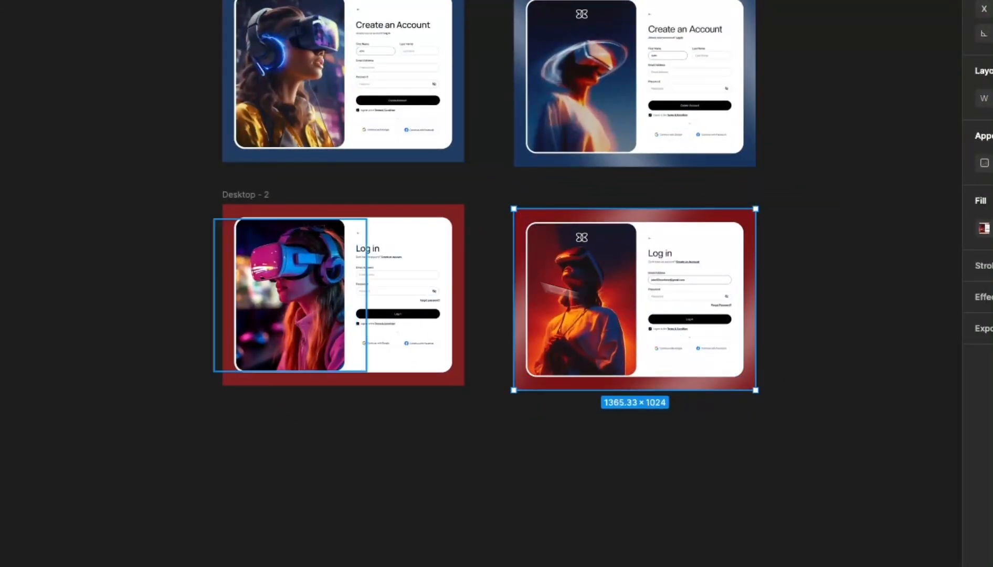
pyautogui.scroll(5, 401, 282)
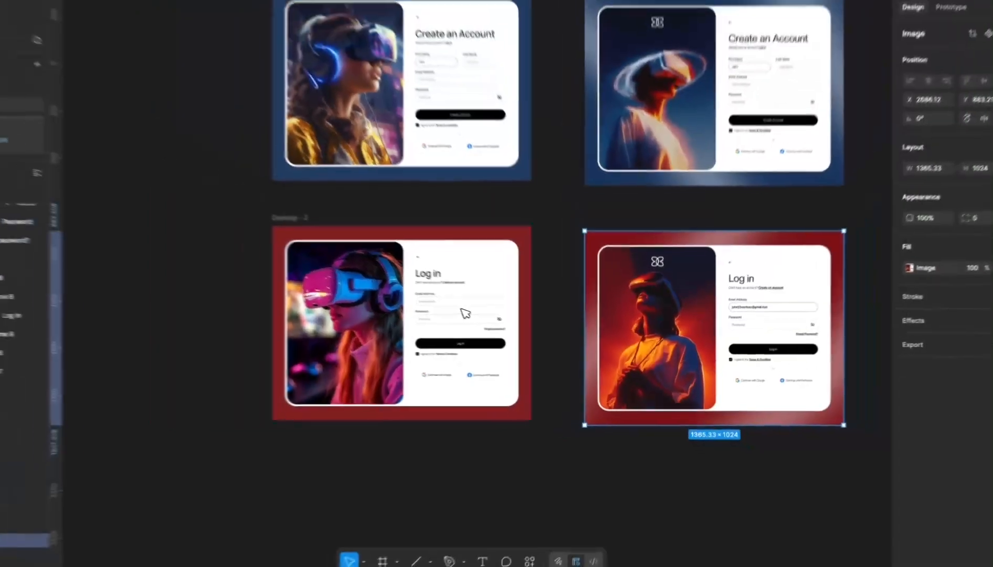
pyautogui.scroll(2, 492, 324)
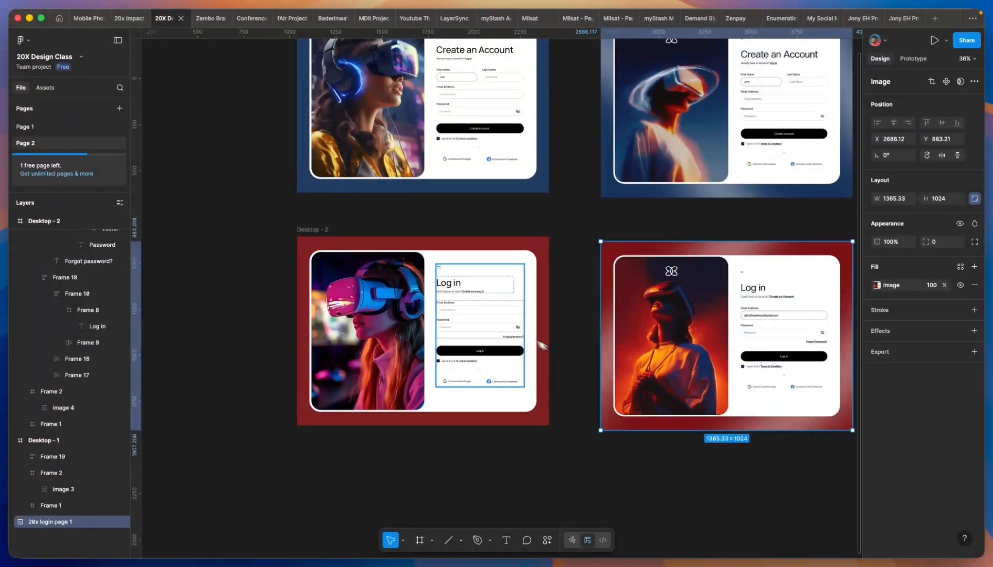
pyautogui.scroll(-2, 415, 289)
pyautogui.scroll(2, 737, 302)
pyautogui.scroll(2, 737, 305)
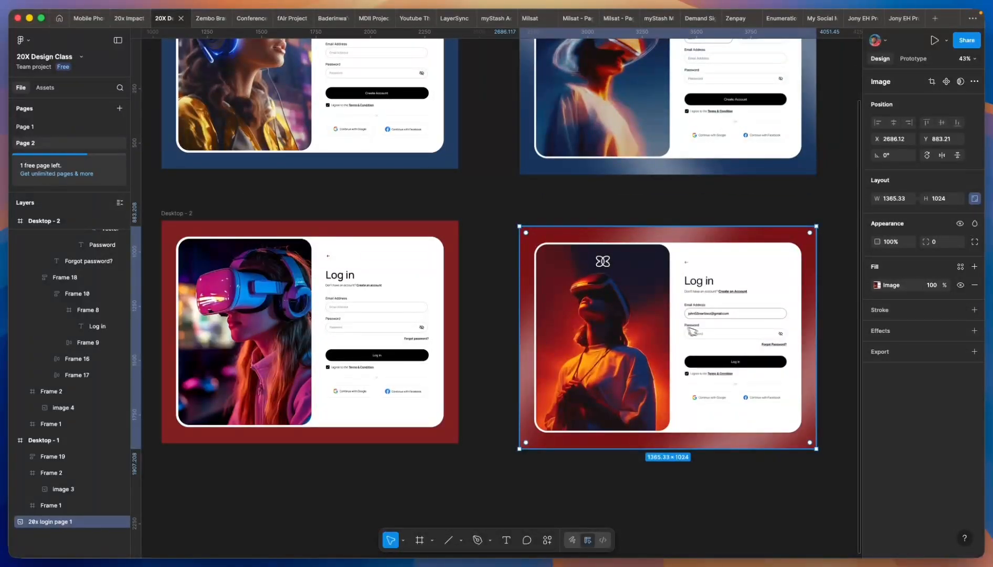
pyautogui.scroll(5, 692, 331)
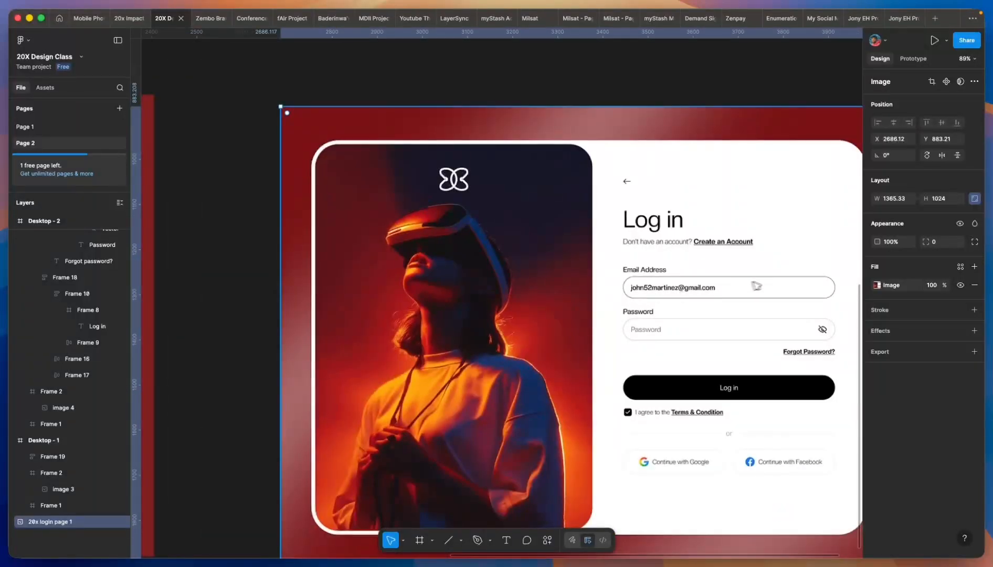
pyautogui.scroll(3, 715, 288)
pyautogui.scroll(-2, 680, 293)
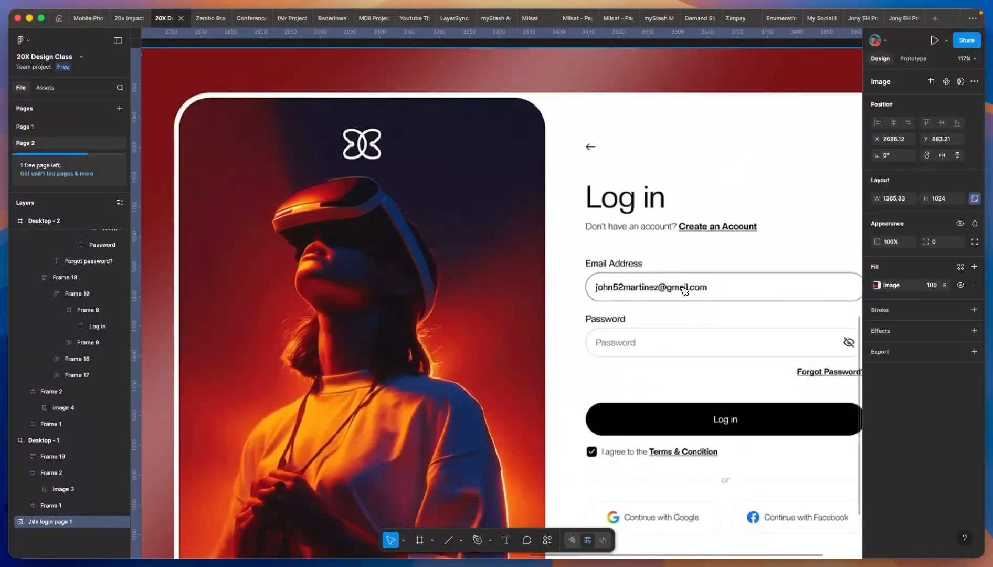
pyautogui.scroll(-6, 716, 283)
pyautogui.scroll(7, 740, 290)
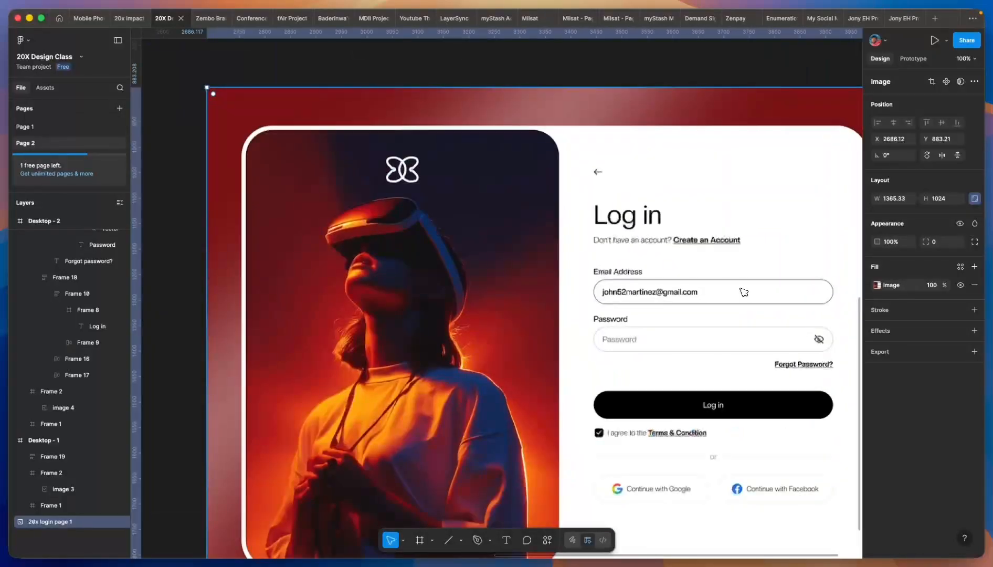
pyautogui.scroll(3, 772, 295)
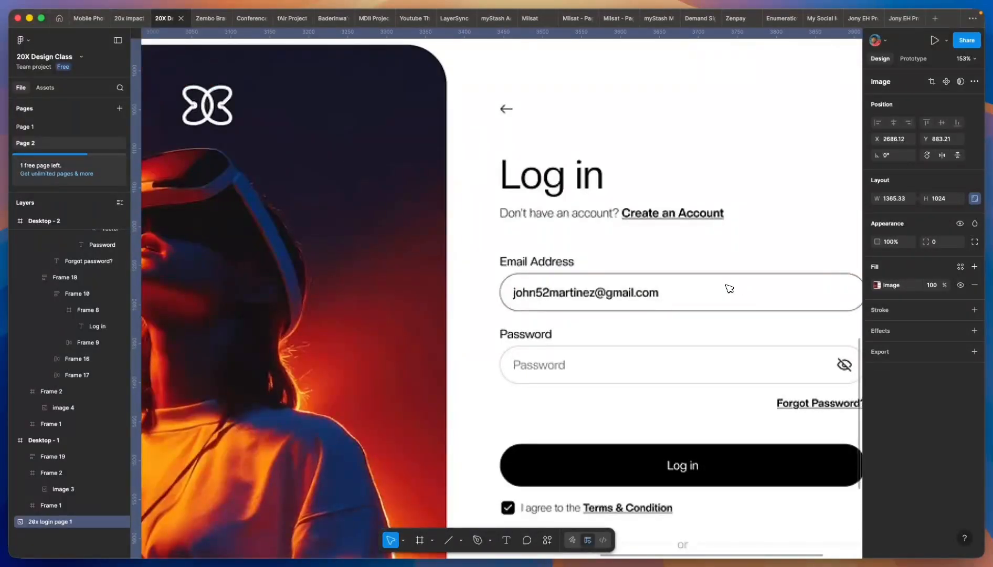
pyautogui.scroll(-4, 683, 289)
pyautogui.scroll(-4, 693, 288)
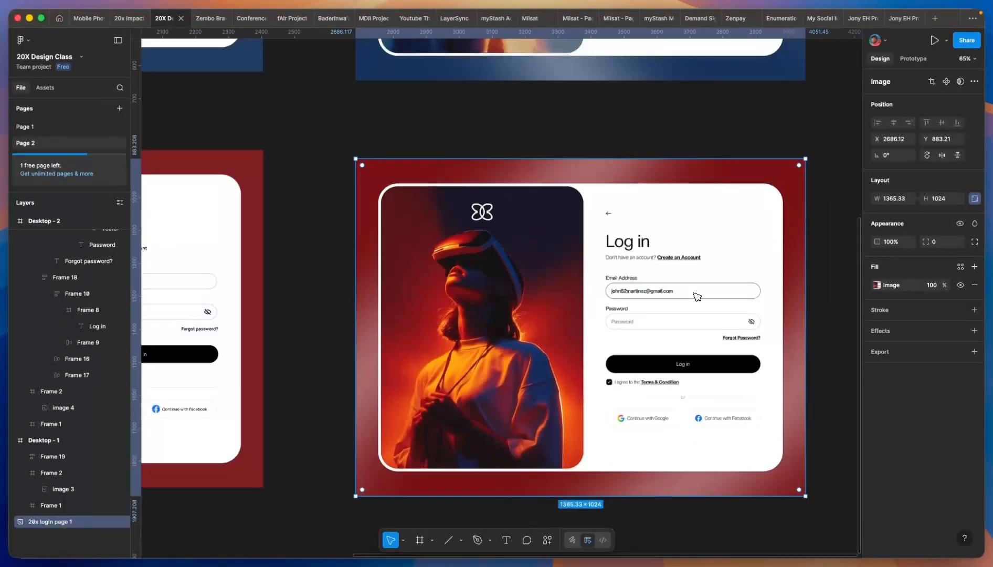
pyautogui.scroll(-5, 684, 316)
pyautogui.scroll(12, 461, 158)
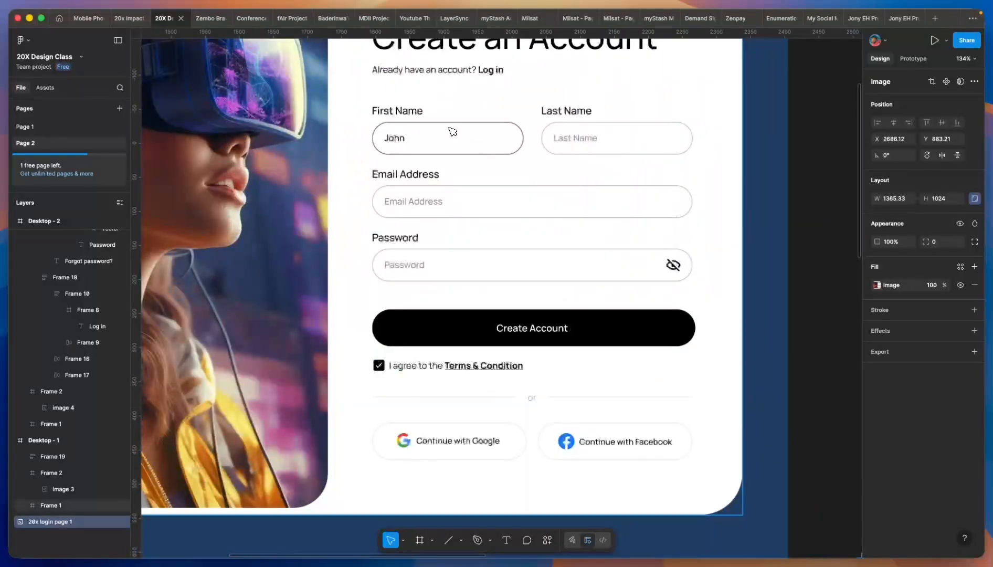
# - Inspect the sign-up First Name input's outline colour to read its 555555 stroke hex
pyautogui.click(452, 133)
pyautogui.doubleClick(453, 131)
pyautogui.doubleClick(452, 131)
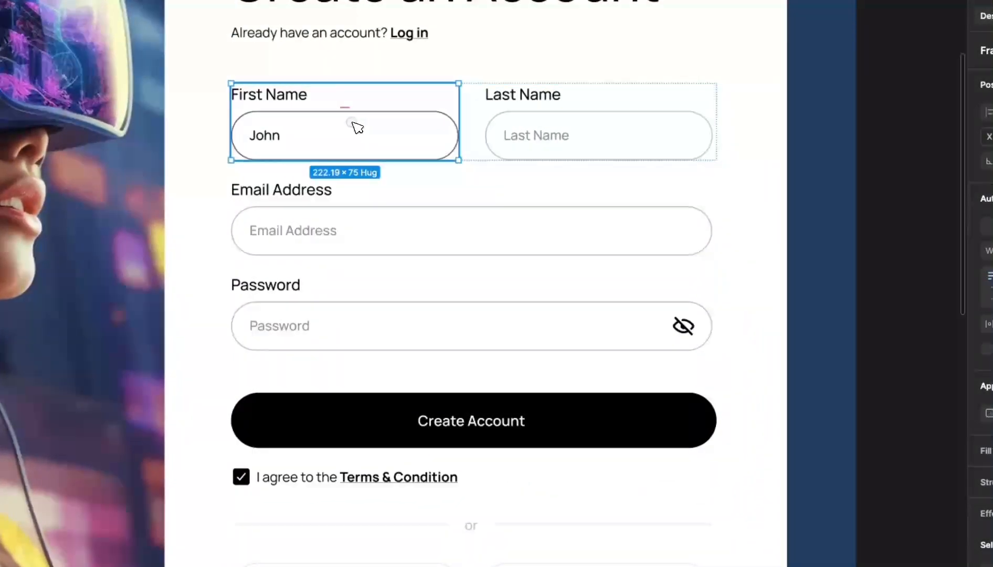
pyautogui.doubleClick(358, 128)
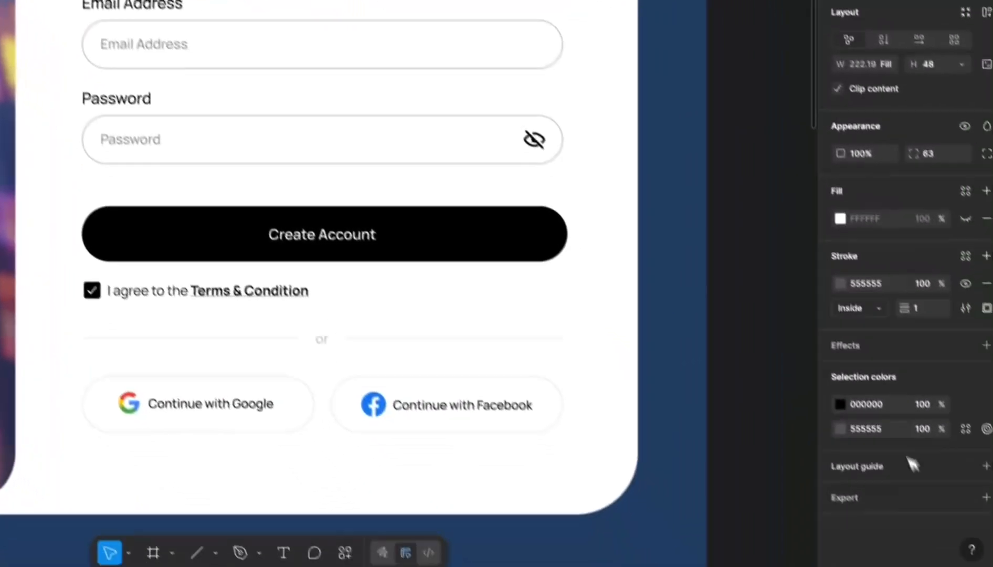
pyautogui.click(859, 264)
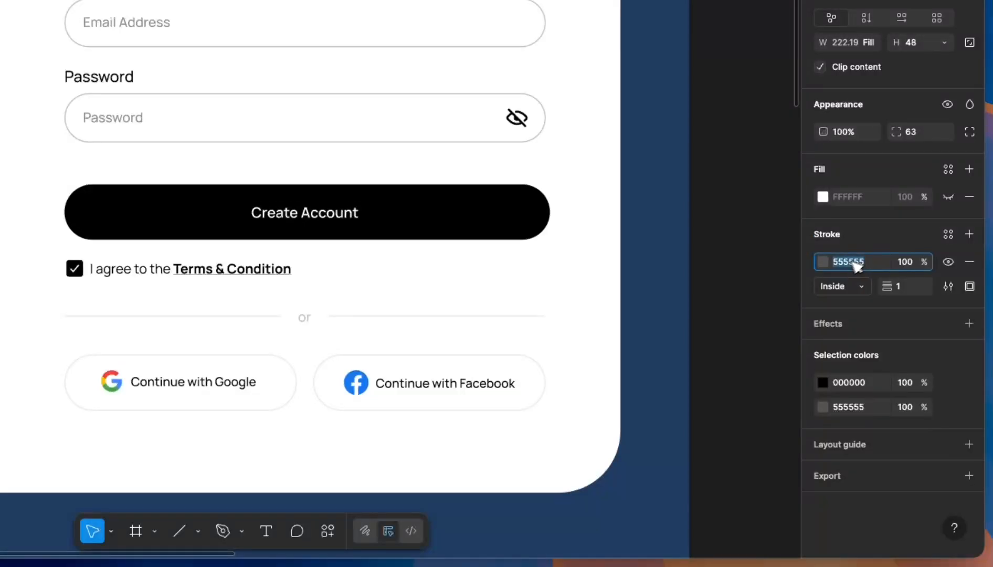
pyautogui.scroll(-4, 330, 410)
pyautogui.click(331, 410)
# - Set the Log in screen's email input stroke colour to 555555
pyautogui.scroll(-8, 279, 313)
pyautogui.scroll(-4, 276, 311)
pyautogui.scroll(7, 268, 261)
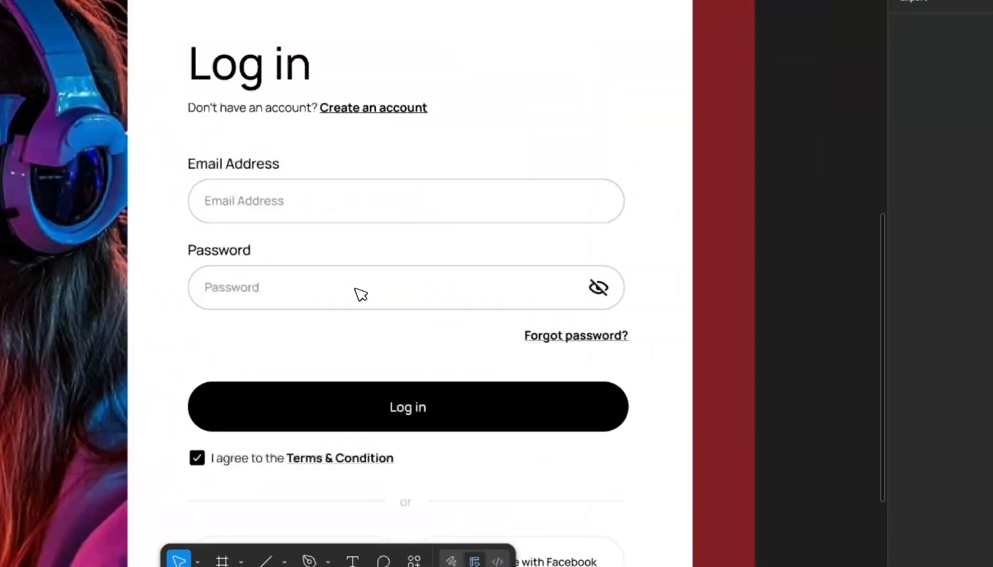
pyautogui.click(337, 219)
pyautogui.doubleClick(337, 220)
pyautogui.doubleClick(337, 219)
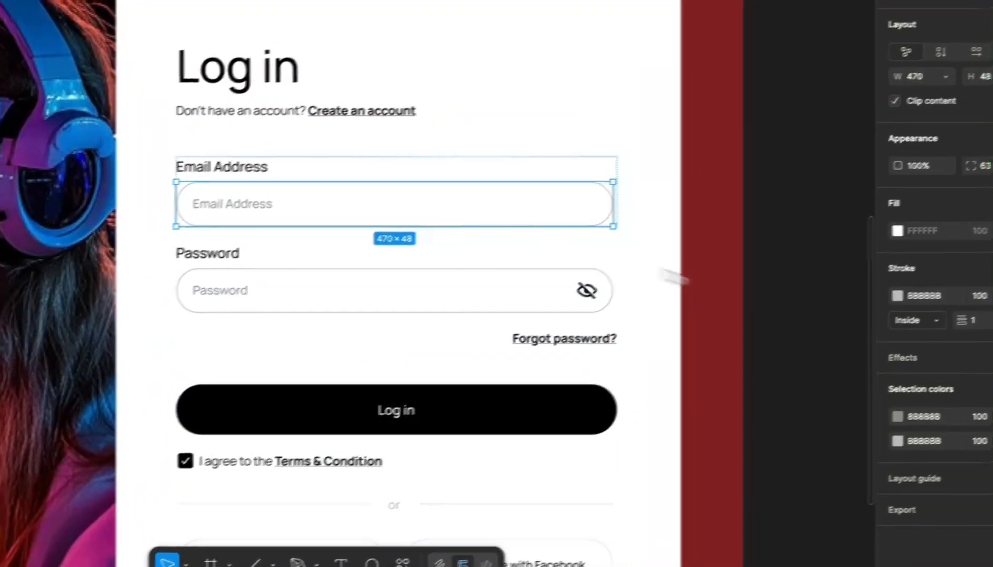
pyautogui.click(924, 296)
pyautogui.write('555555')
pyautogui.press('Return')
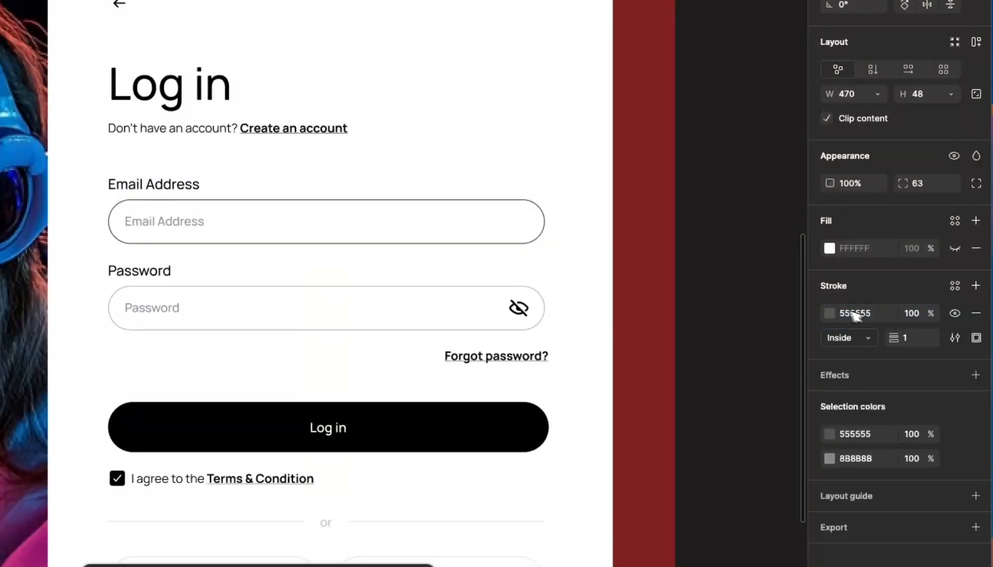
pyautogui.doubleClick(195, 225)
# - Replace the Email Address placeholder with a sample e-mail address
pyautogui.scroll(-5, 52, 242)
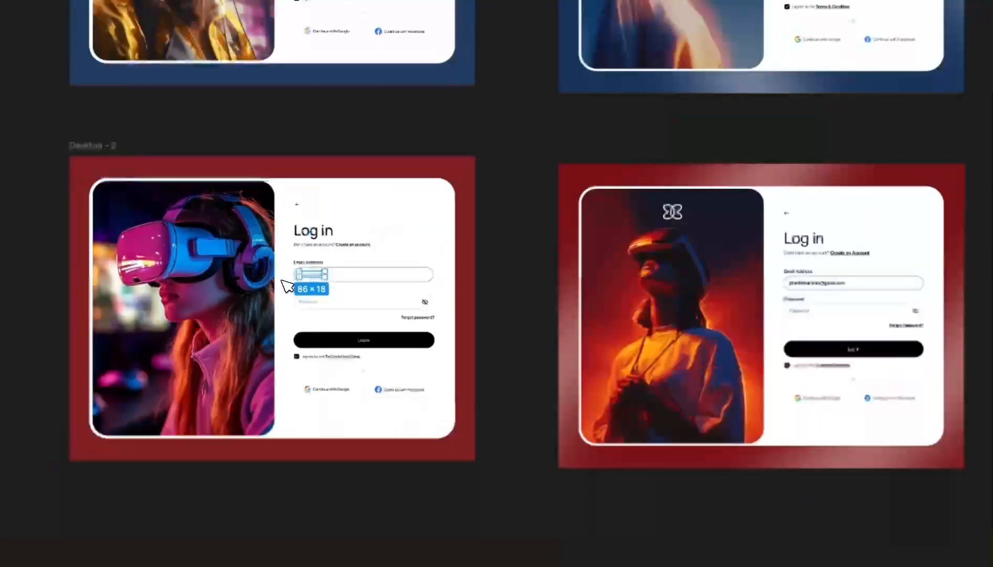
pyautogui.scroll(5, 850, 281)
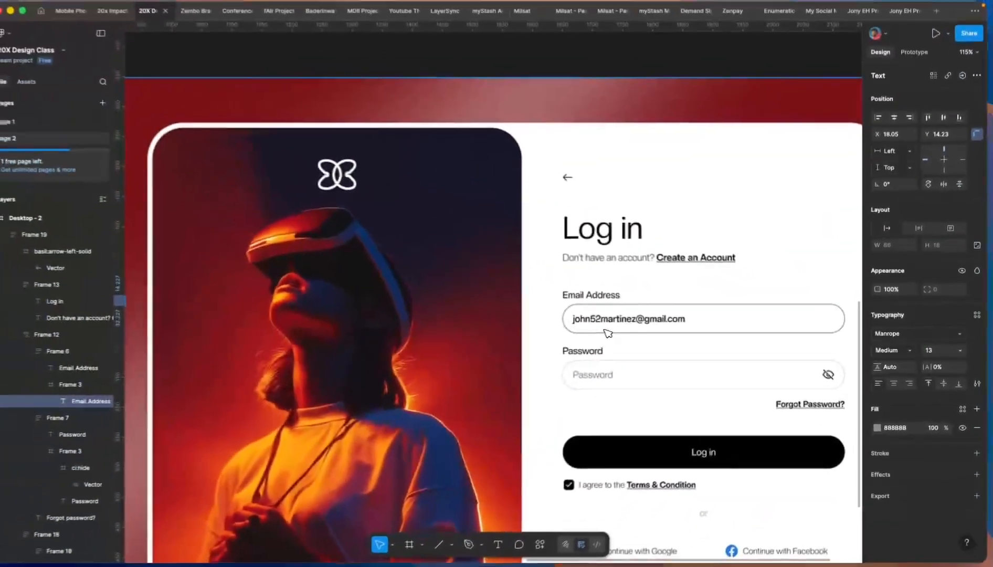
pyautogui.scroll(-5, 663, 343)
pyautogui.scroll(5, 363, 333)
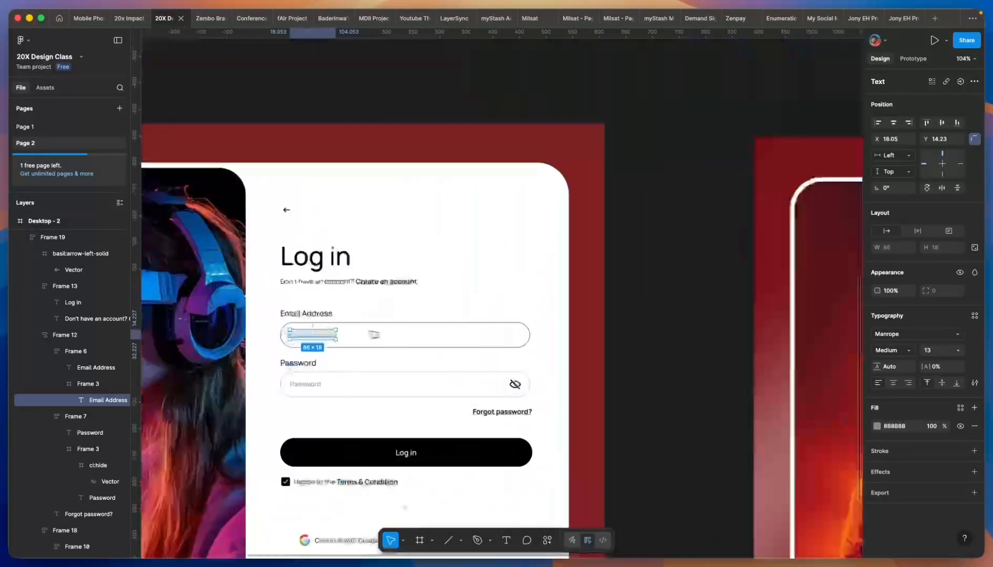
pyautogui.doubleClick(310, 336)
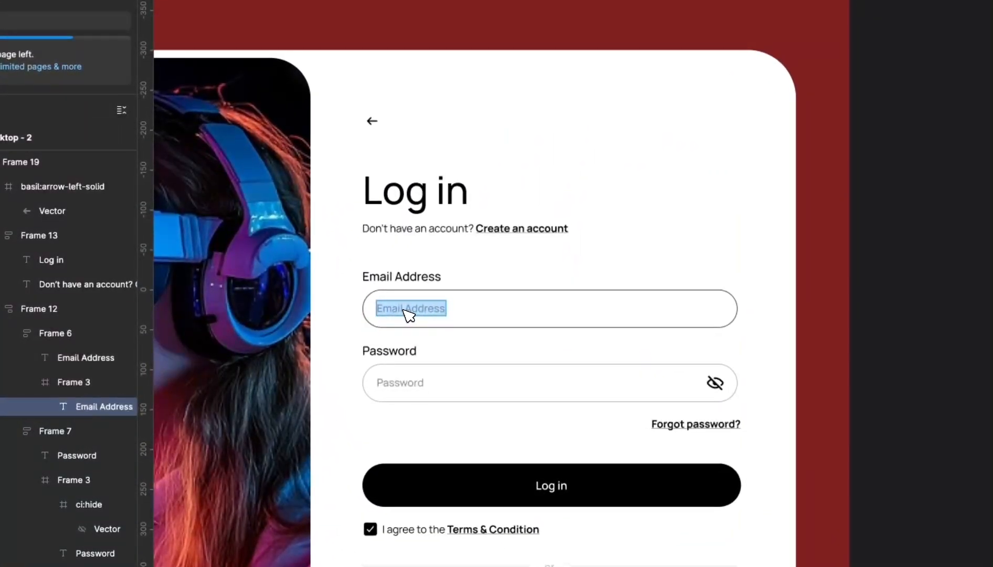
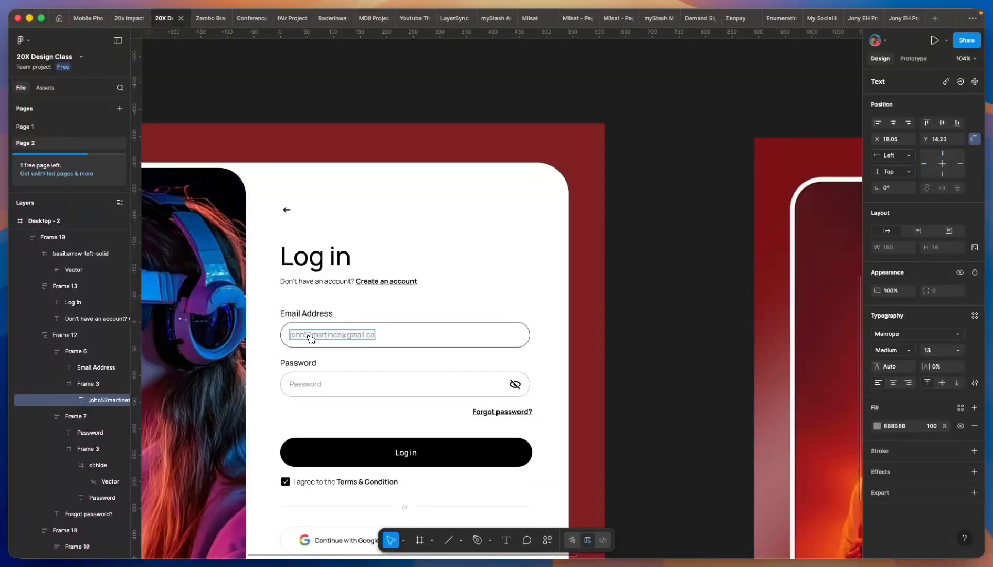
# - Change the email text fill colour to black 000000
pyautogui.click(877, 425)
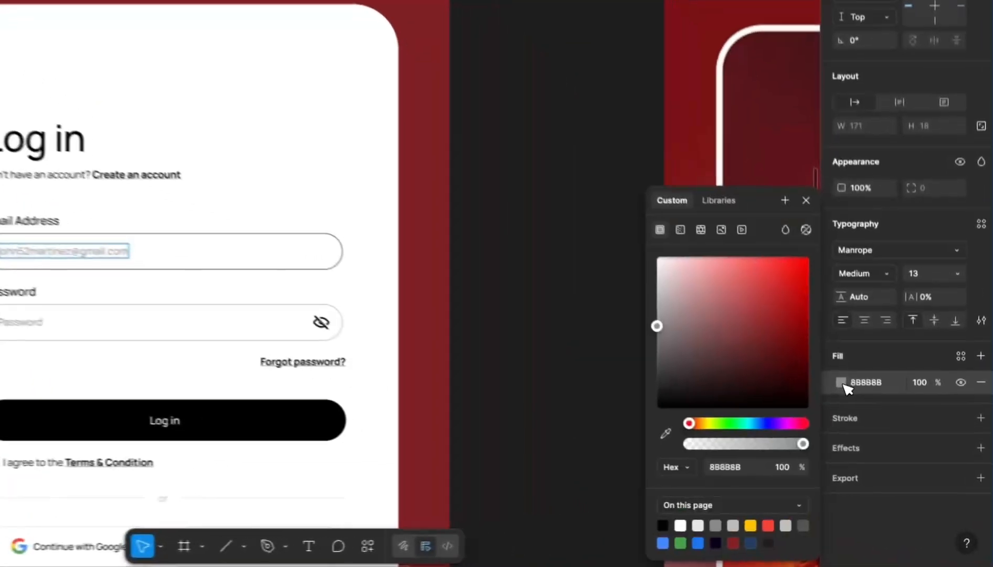
pyautogui.moveTo(731, 381); pyautogui.dragTo(635, 431)
pyautogui.hotkey('ctrl', 'z')
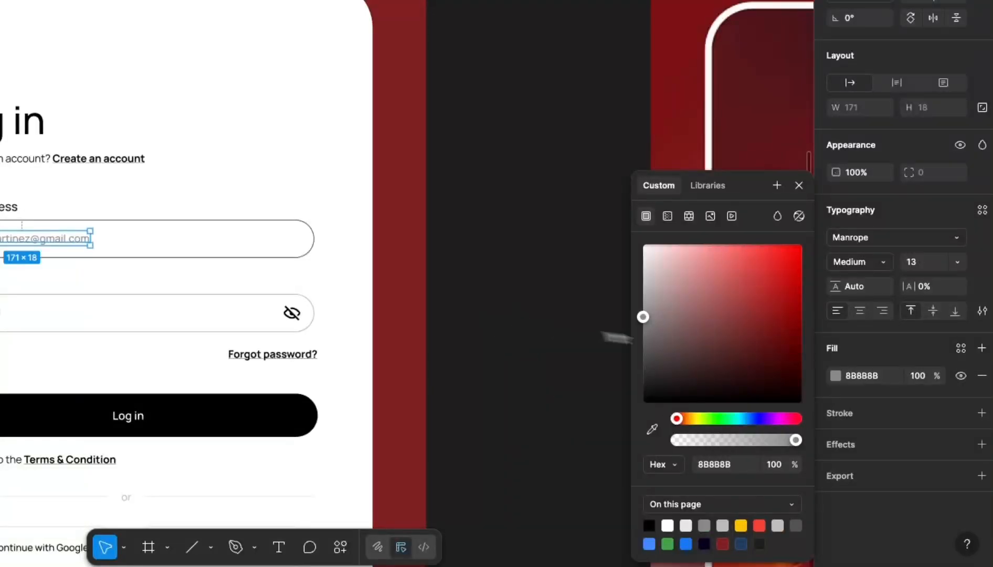
pyautogui.click(834, 375)
pyautogui.click(835, 376)
pyautogui.moveTo(776, 383); pyautogui.dragTo(610, 425)
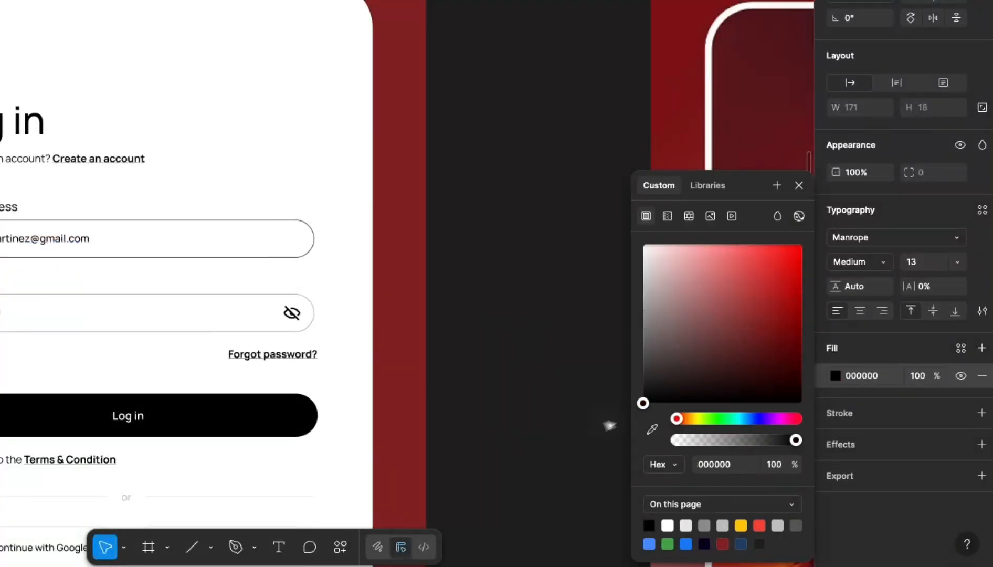
pyautogui.click(581, 363)
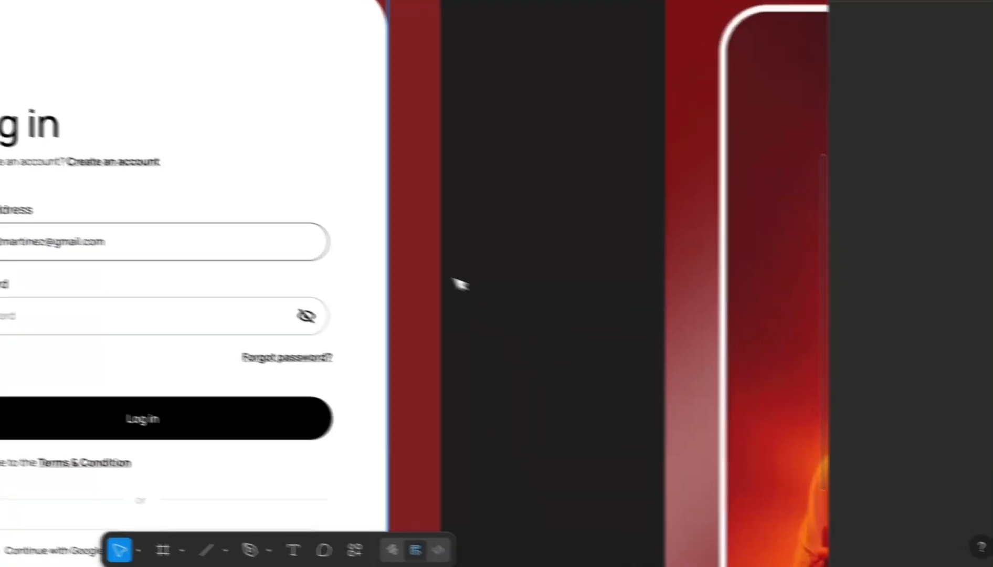
pyautogui.scroll(-10, 439, 270)
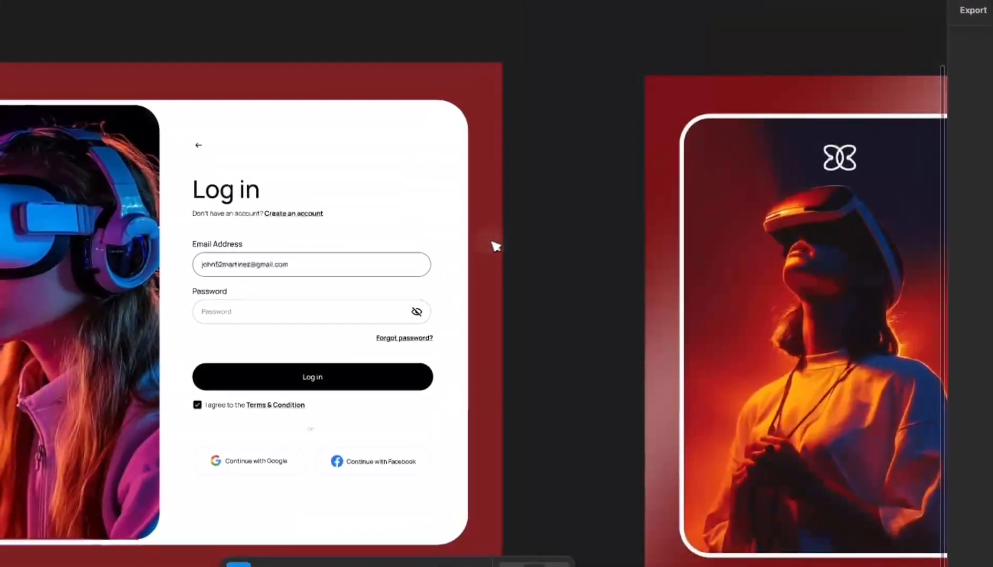
pyautogui.scroll(3, 402, 362)
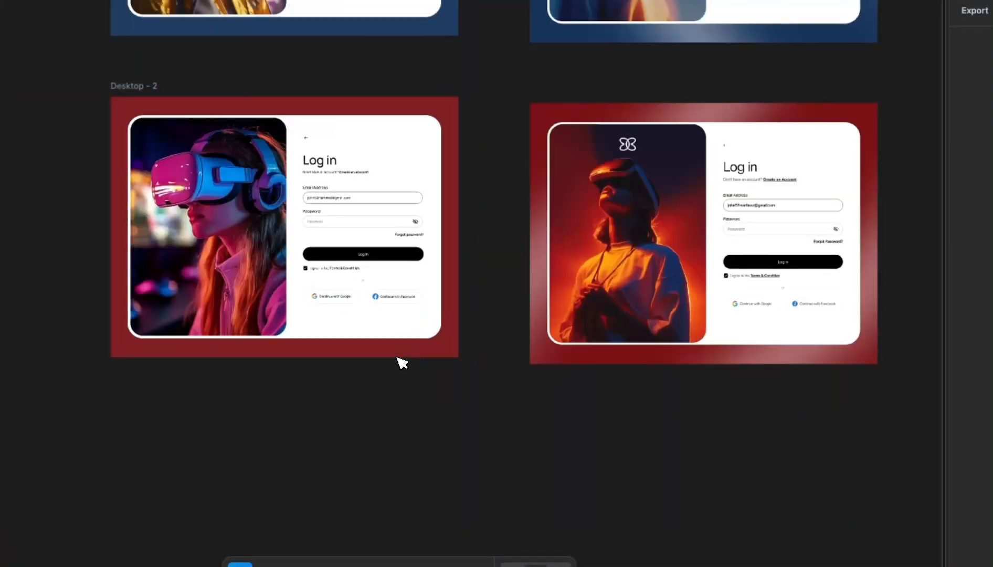
pyautogui.scroll(-2, 334, 430)
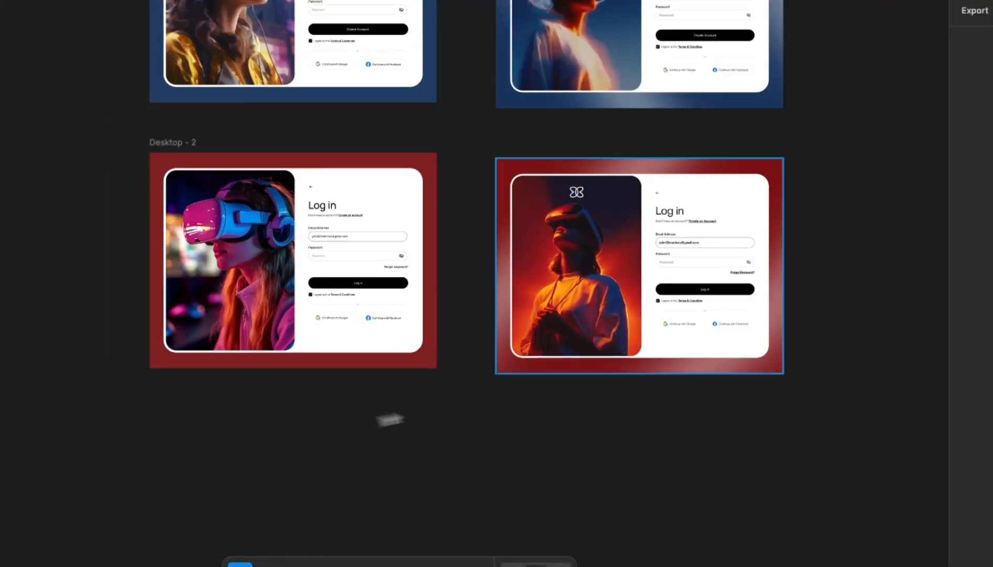
pyautogui.scroll(2, 740, 368)
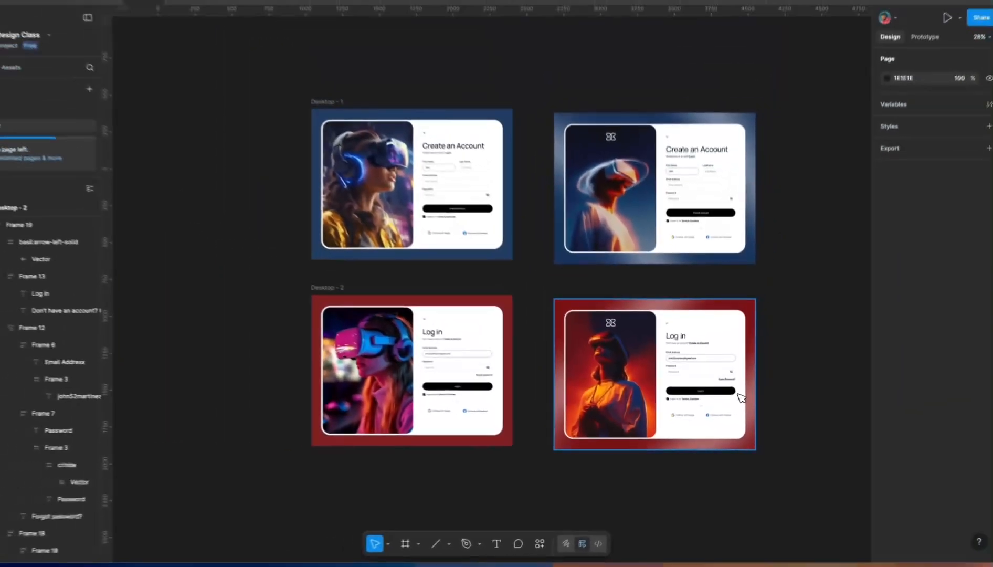